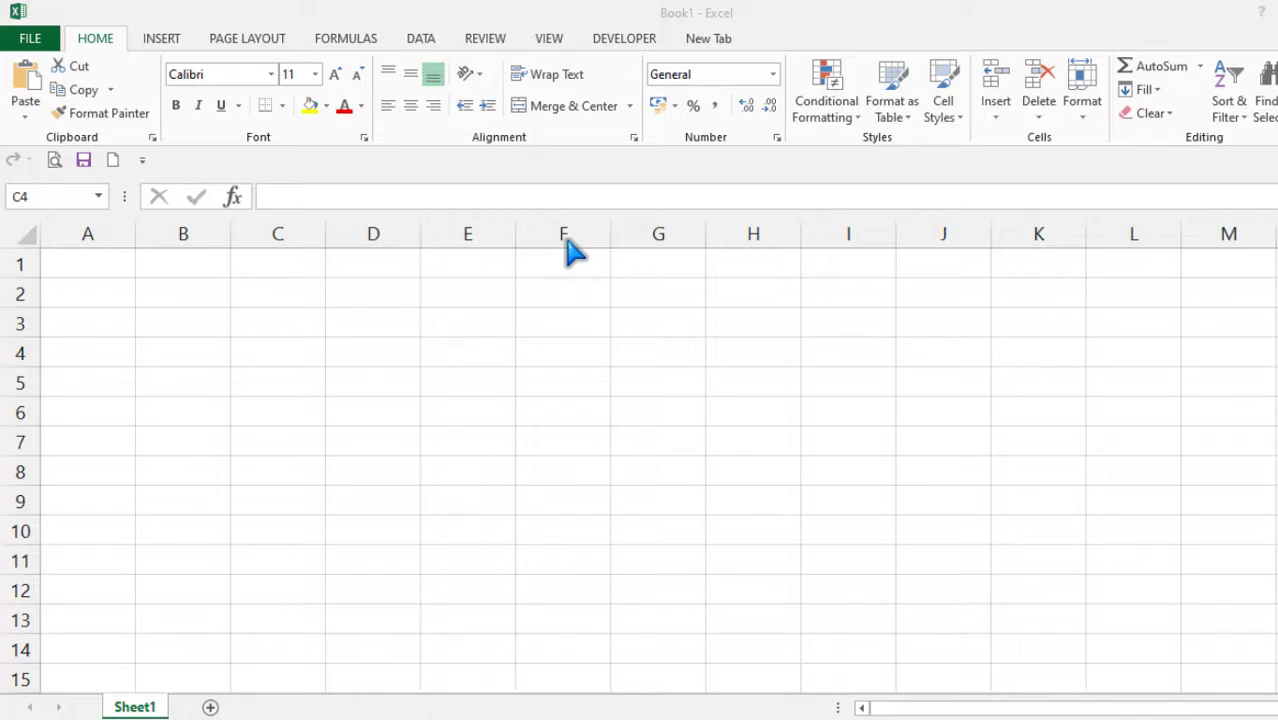
{"action": "left_click", "coordinate": [73, 267]}
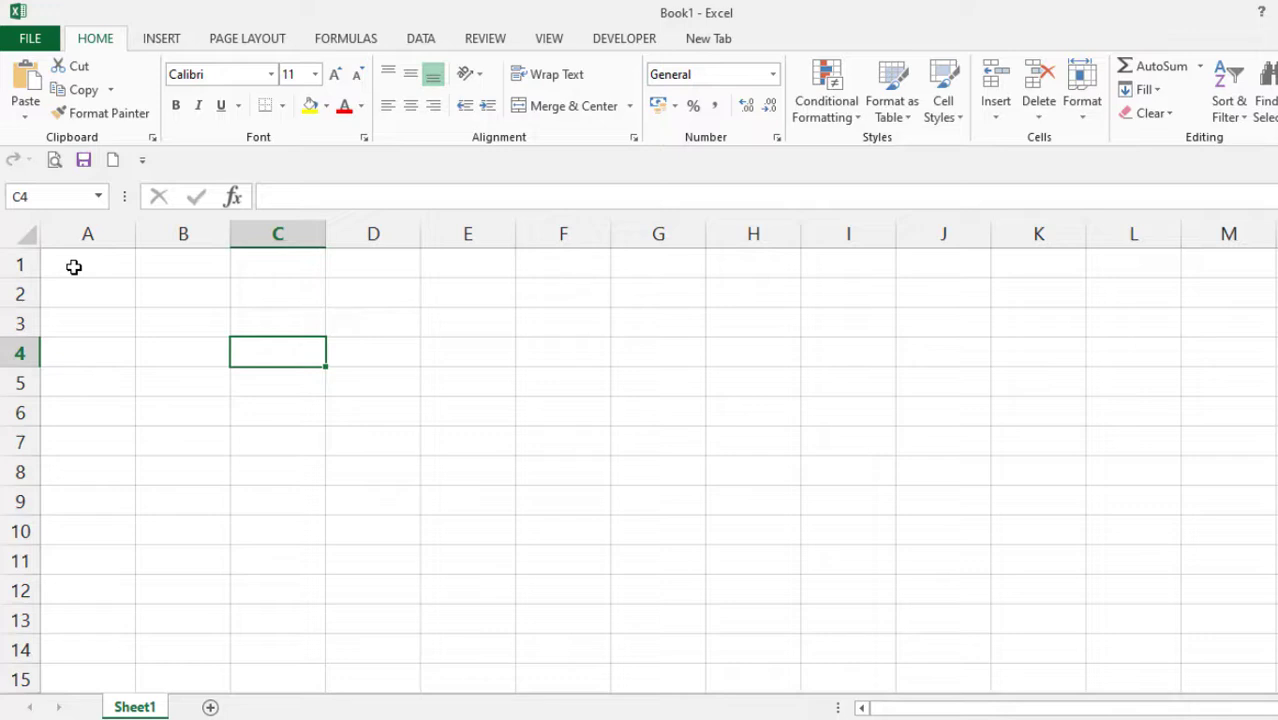
{"action": "left_click", "coordinate": [73, 267]}
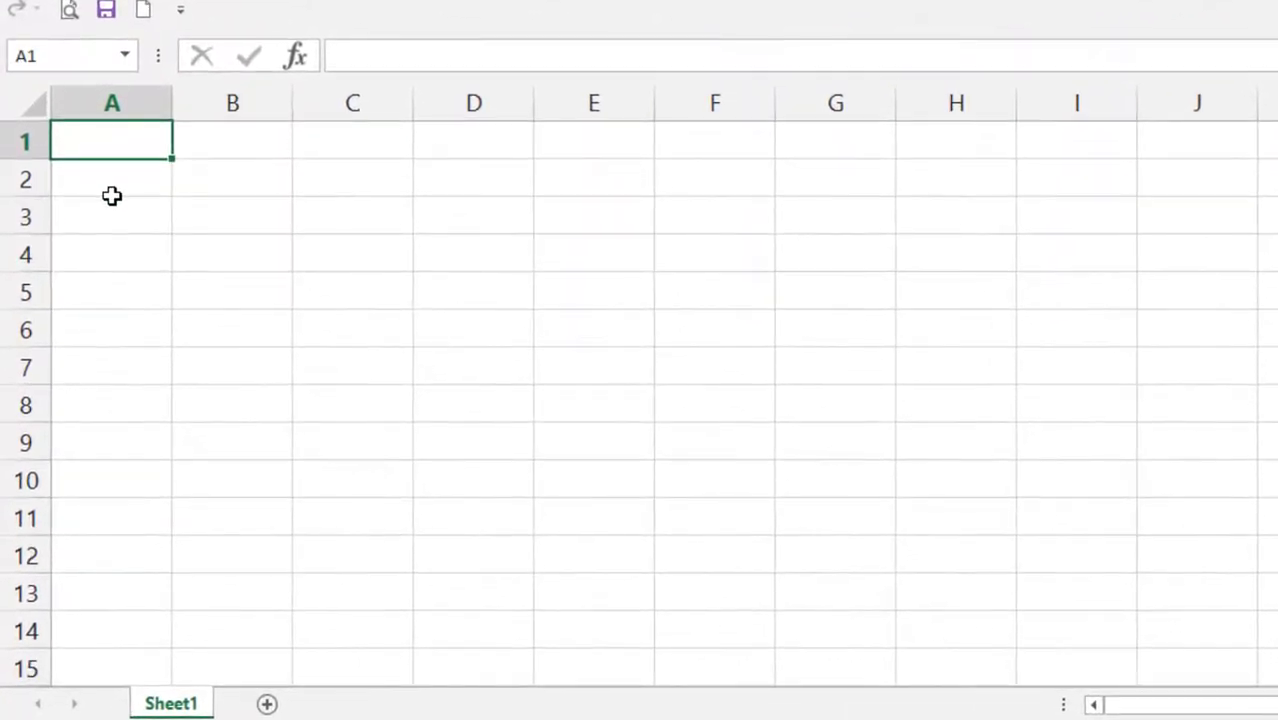
{"action": "left_click", "coordinate": [88, 304]}
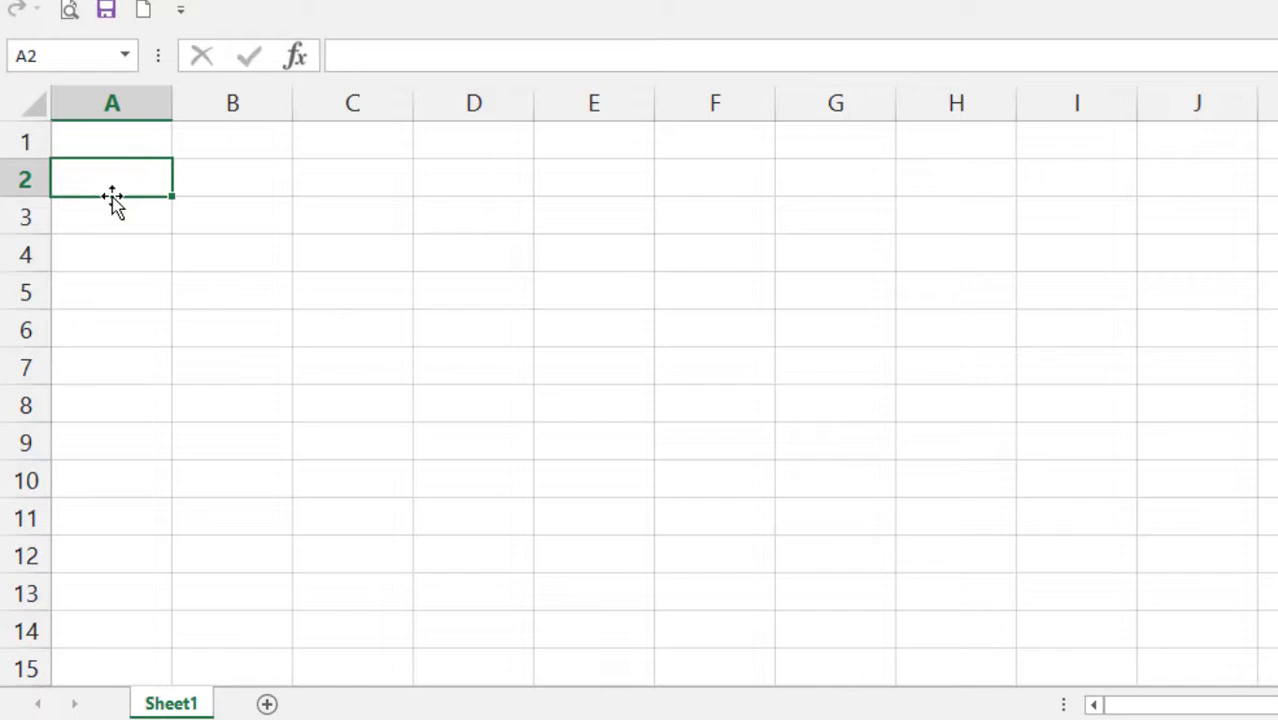
{"action": "left_click", "coordinate": [106, 145]}
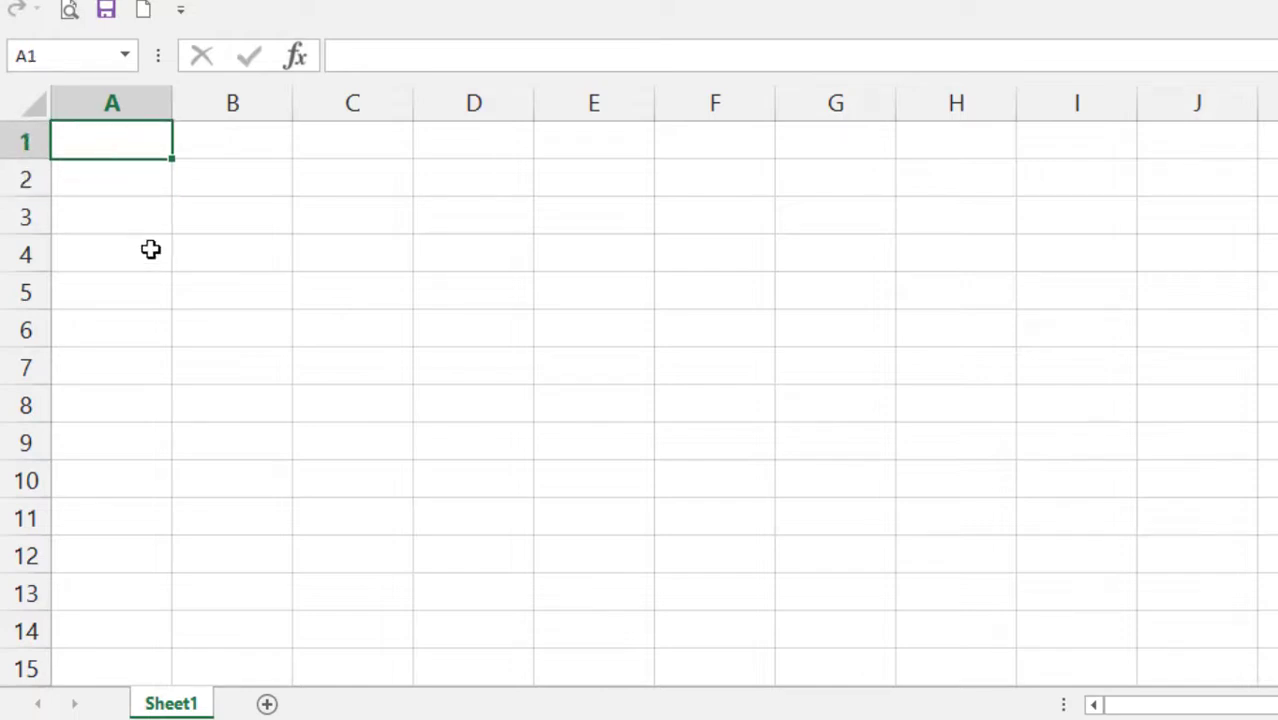
{"action": "left_click", "coordinate": [104, 184]}
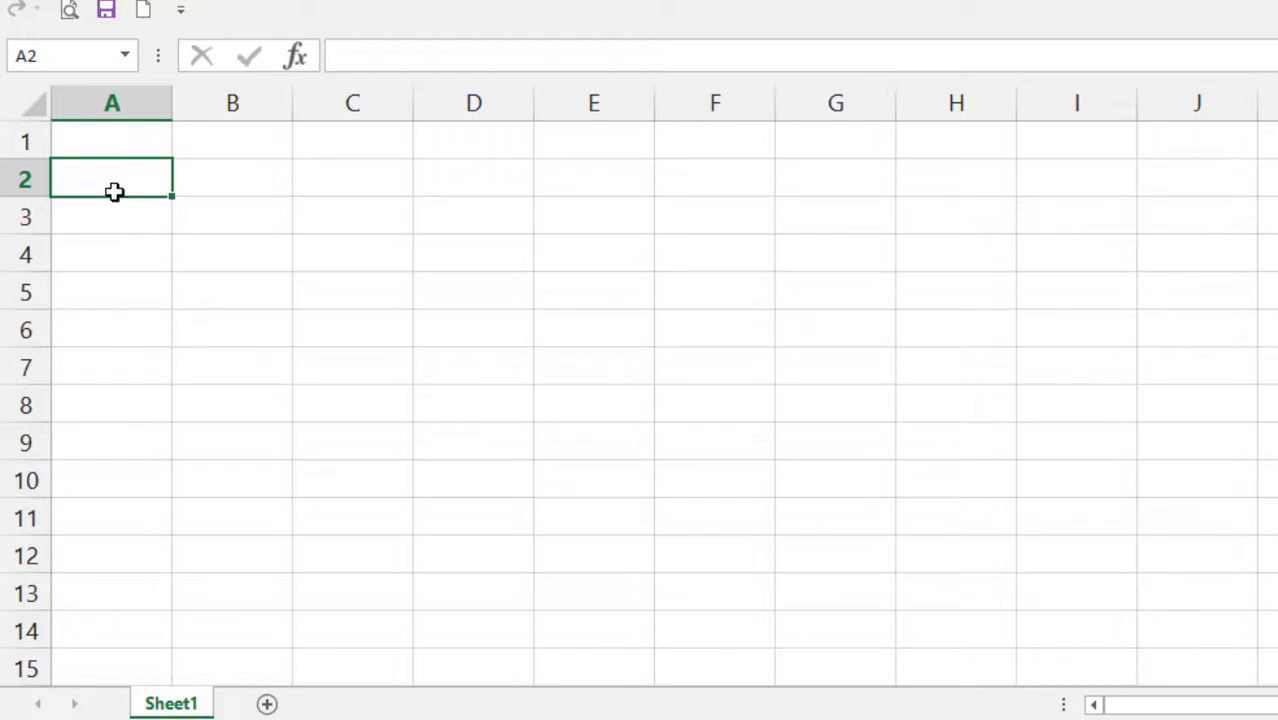
{"action": "left_click", "coordinate": [106, 146]}
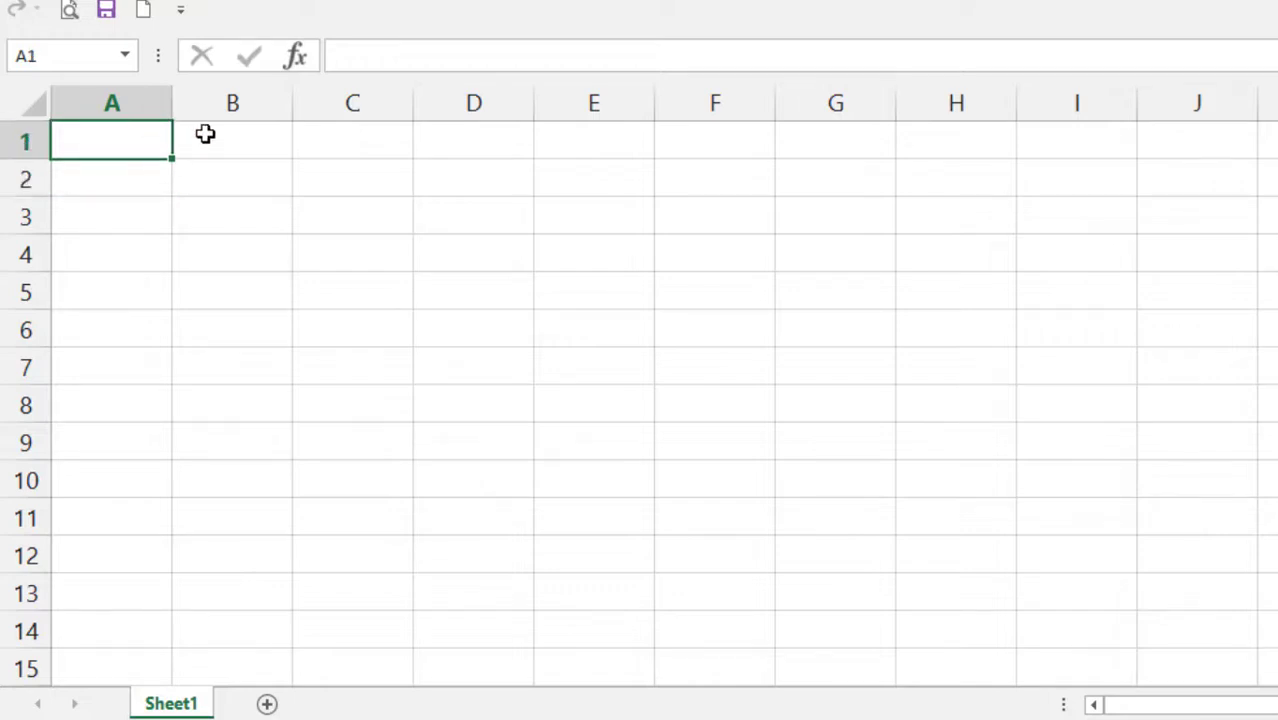
{"action": "left_click", "coordinate": [262, 148]}
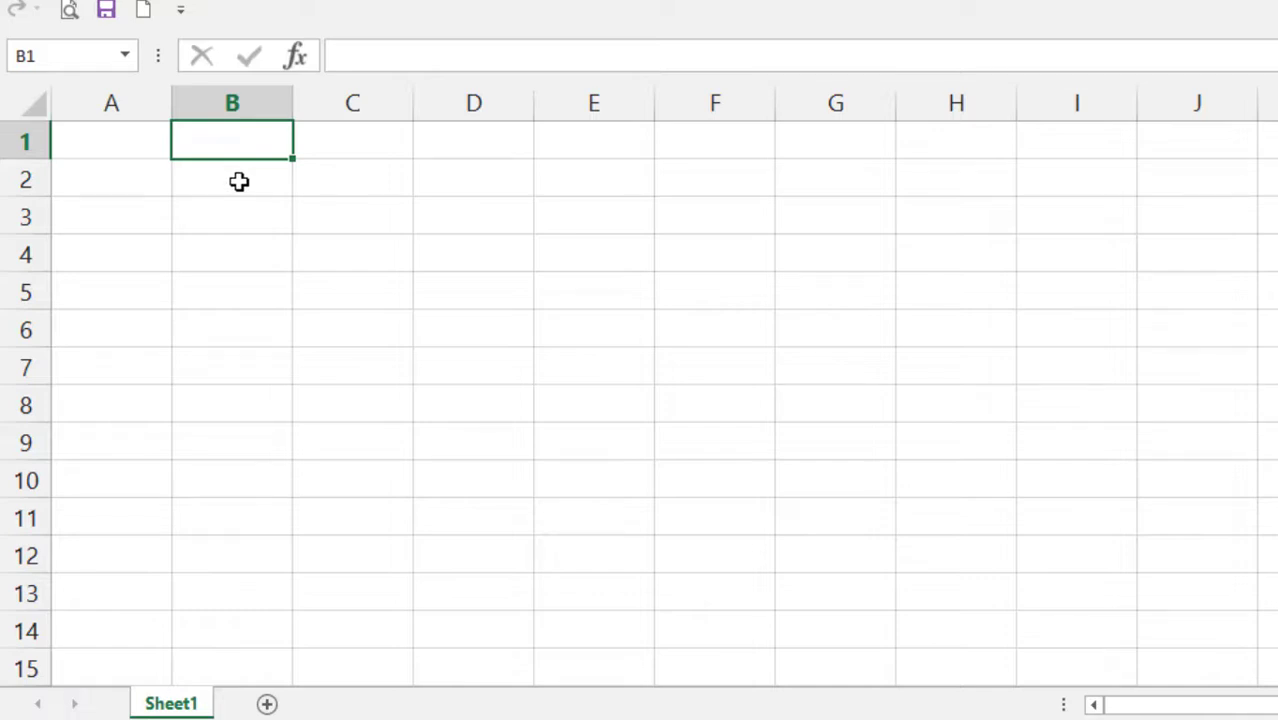
{"action": "left_click", "coordinate": [114, 150]}
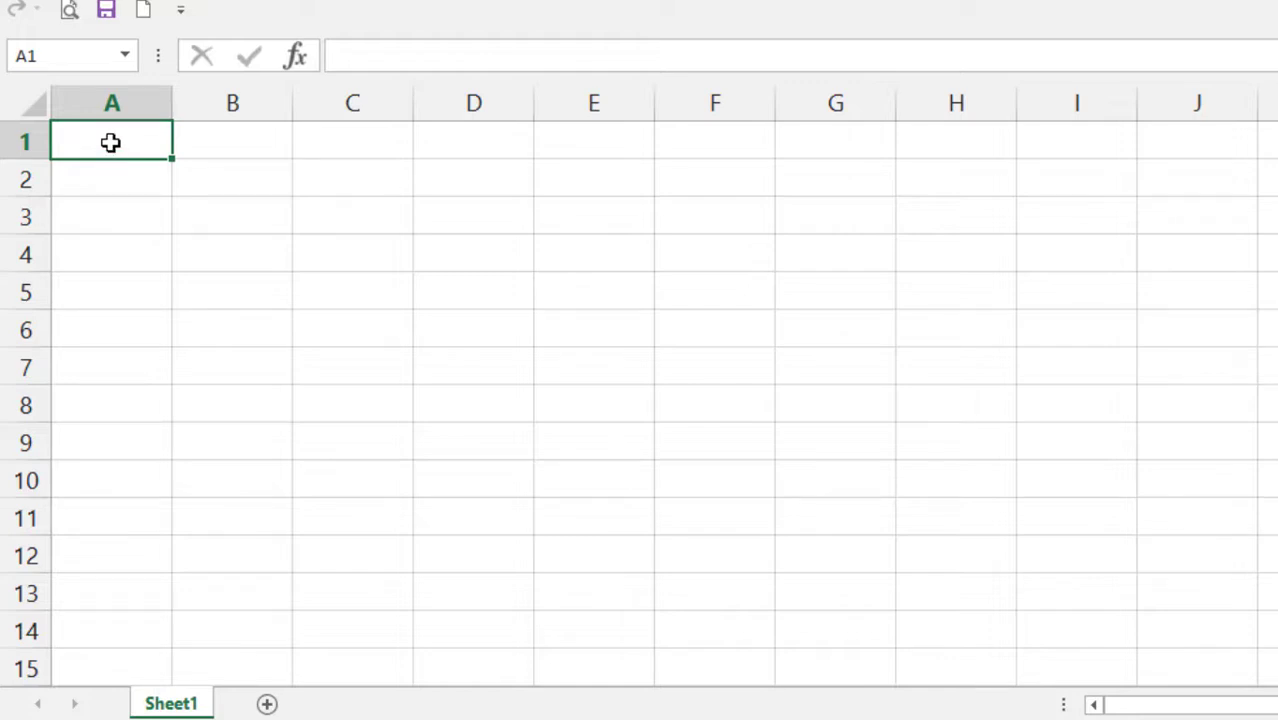
{"action": "left_click", "coordinate": [218, 146]}
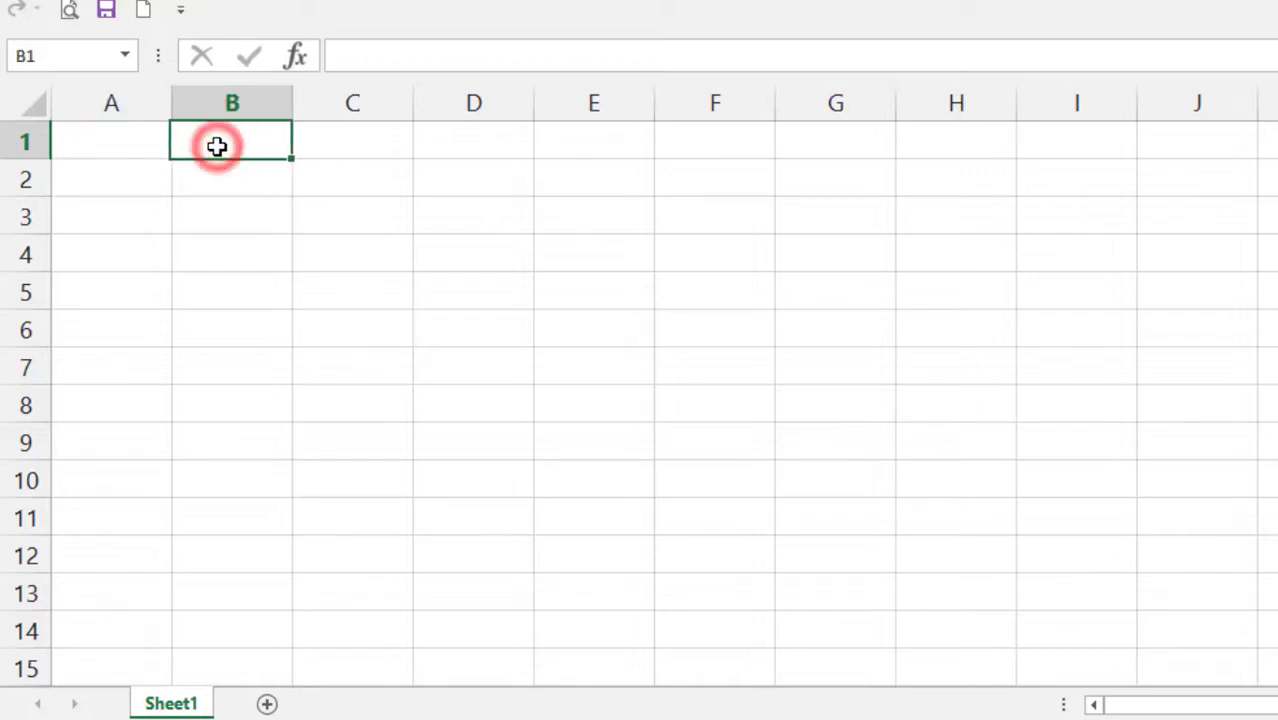
{"action": "left_click", "coordinate": [109, 151]}
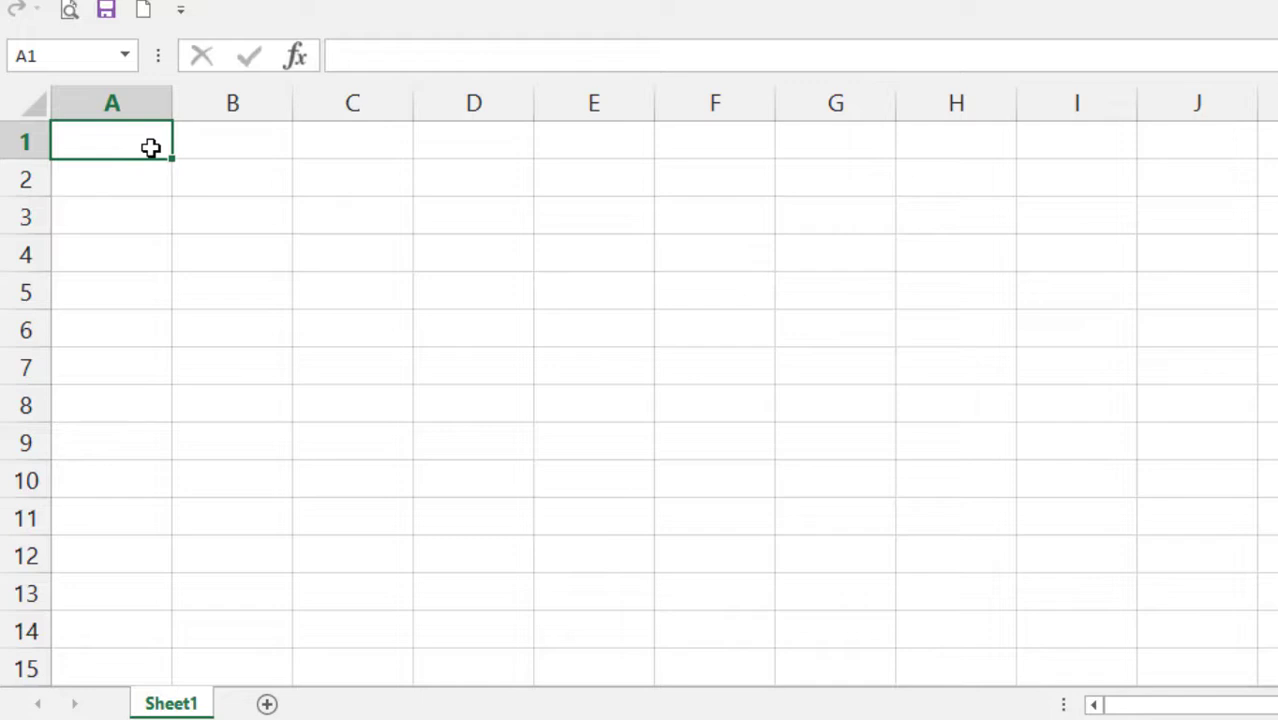
{"action": "left_click", "coordinate": [205, 148]}
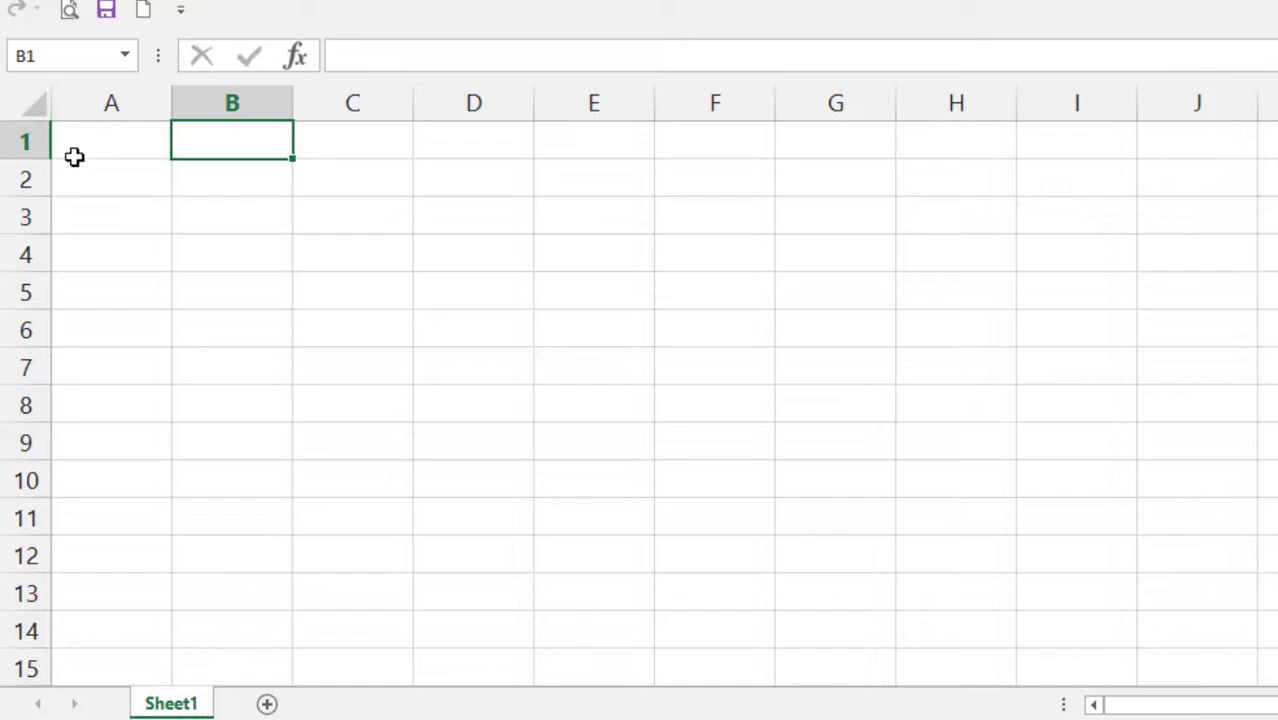
{"action": "left_click", "coordinate": [140, 152]}
Enter the column headings "SR NO." in cell A2 and "PRO." in cell B2
{"action": "left_click", "coordinate": [130, 181]}
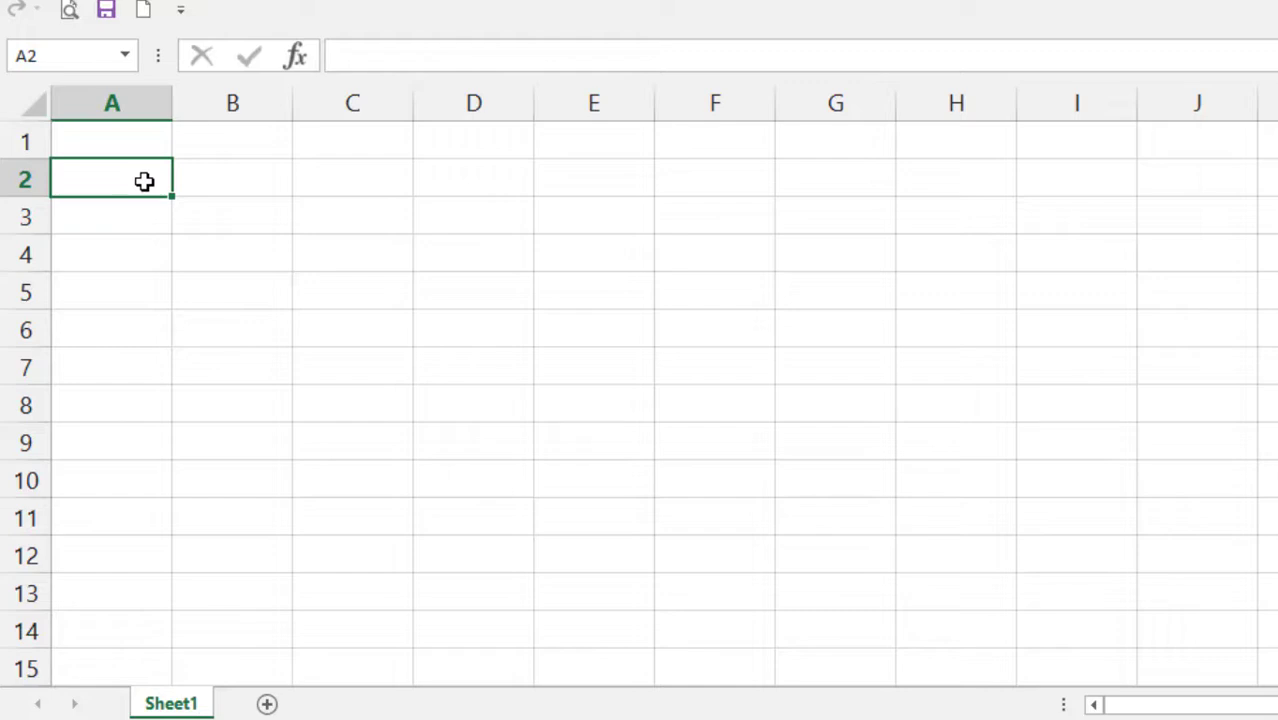
{"action": "type", "text": "SR"}
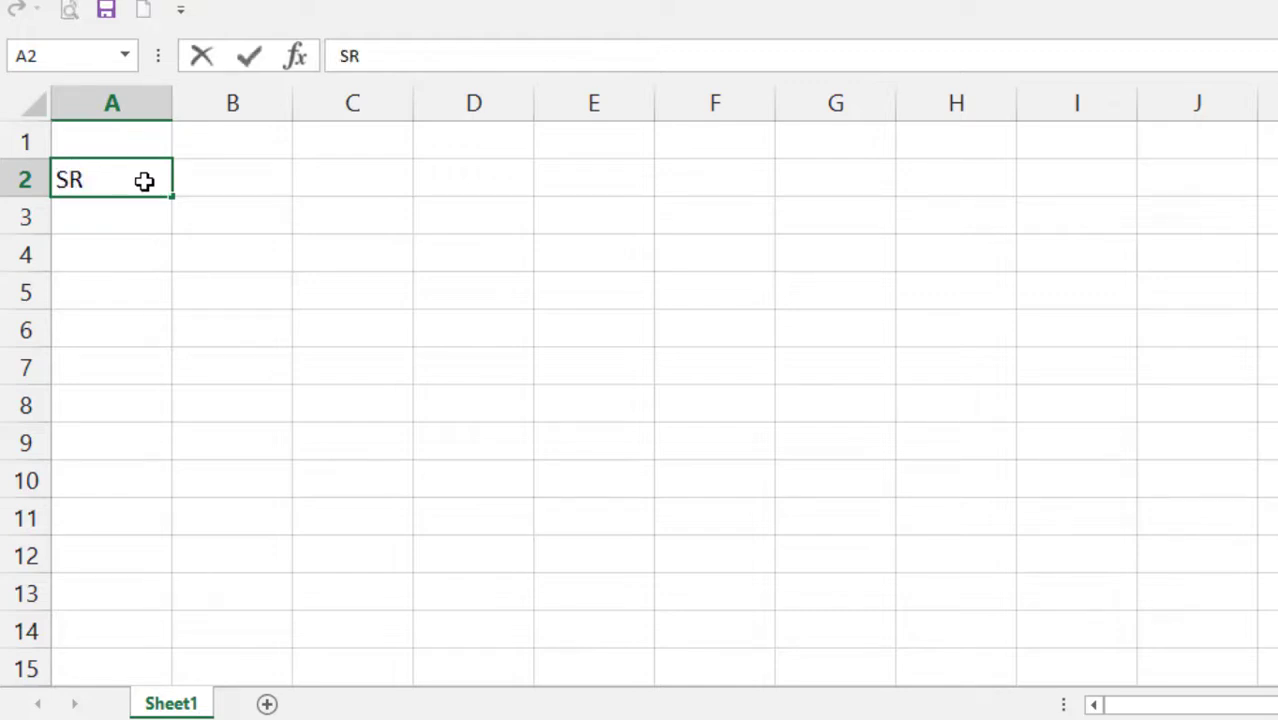
{"action": "type", "text": " NO."}
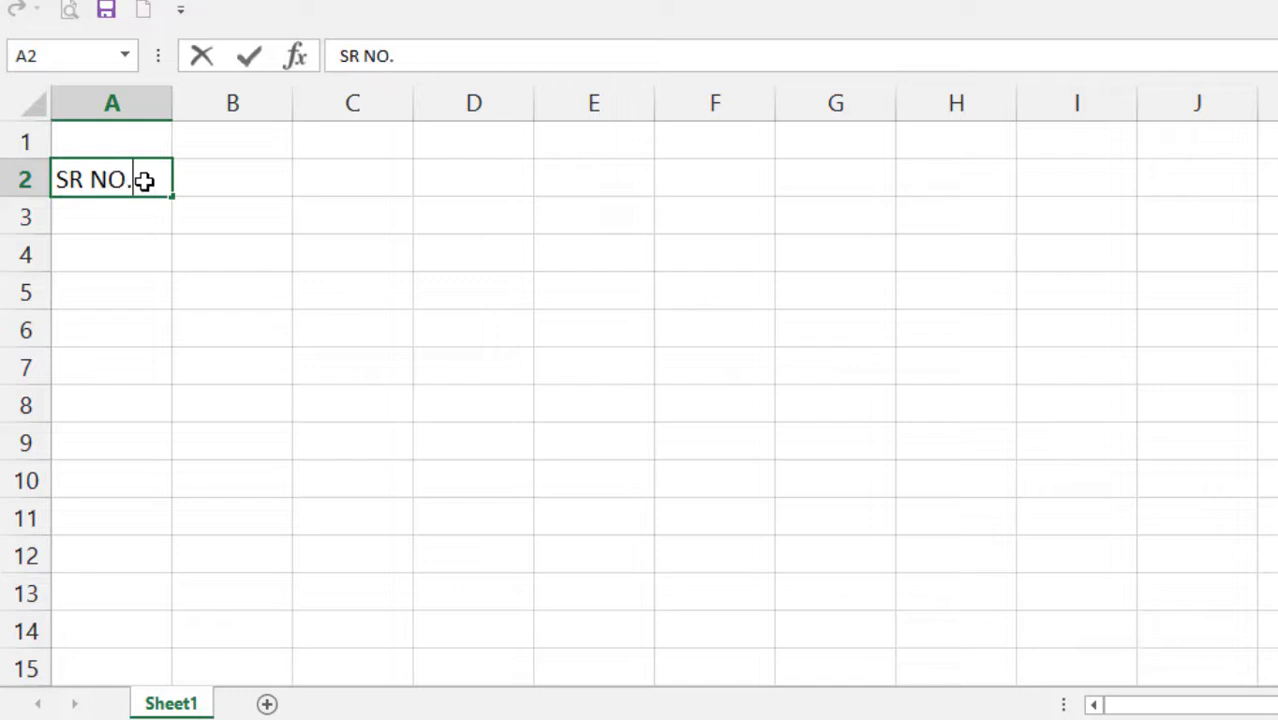
{"action": "left_click", "coordinate": [237, 177]}
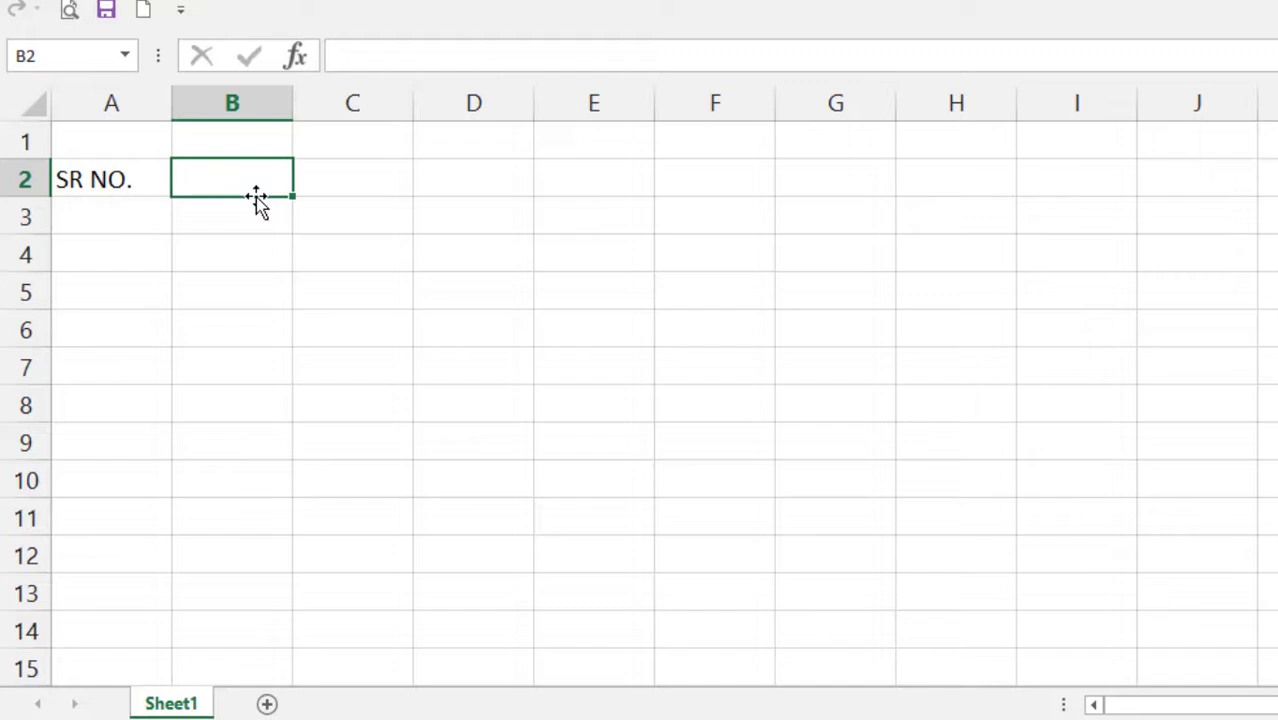
{"action": "type", "text": "PR"}
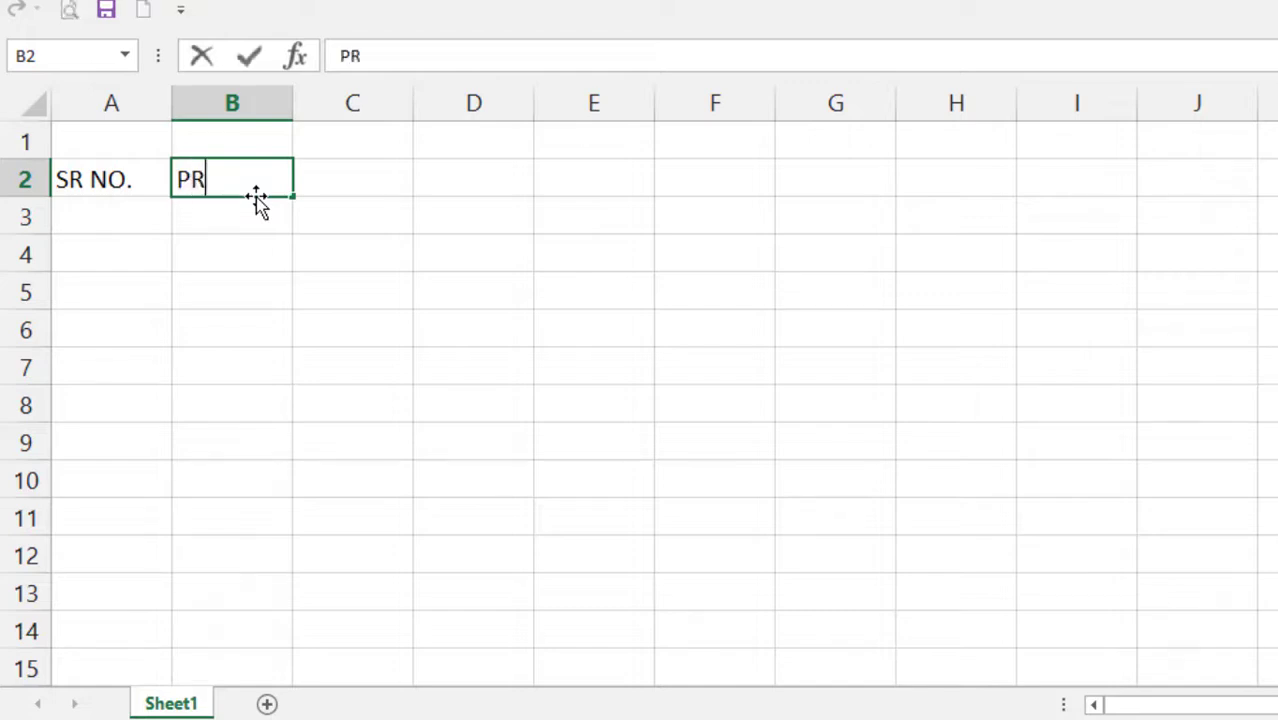
{"action": "type", "text": "O."}
Enter the column heading "QUTY." in cell C2
{"action": "left_click", "coordinate": [362, 177]}
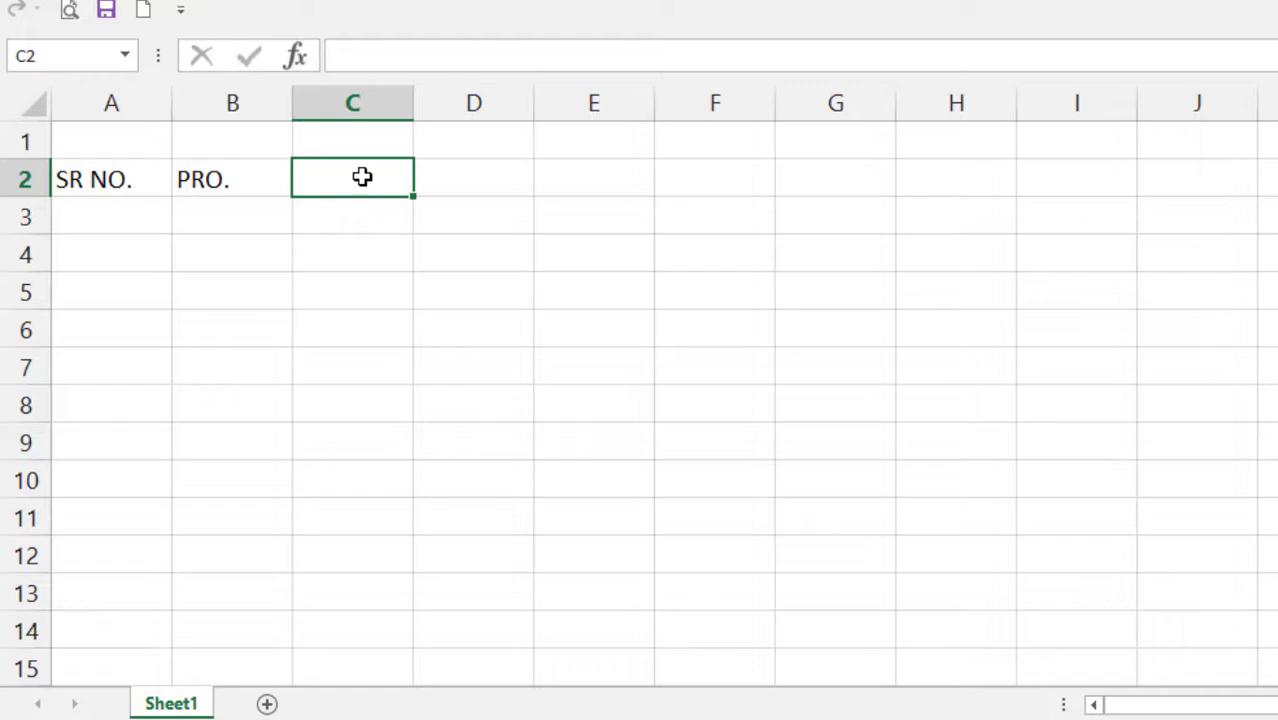
{"action": "double_click", "coordinate": [362, 177]}
{"action": "type", "text": "Q"}
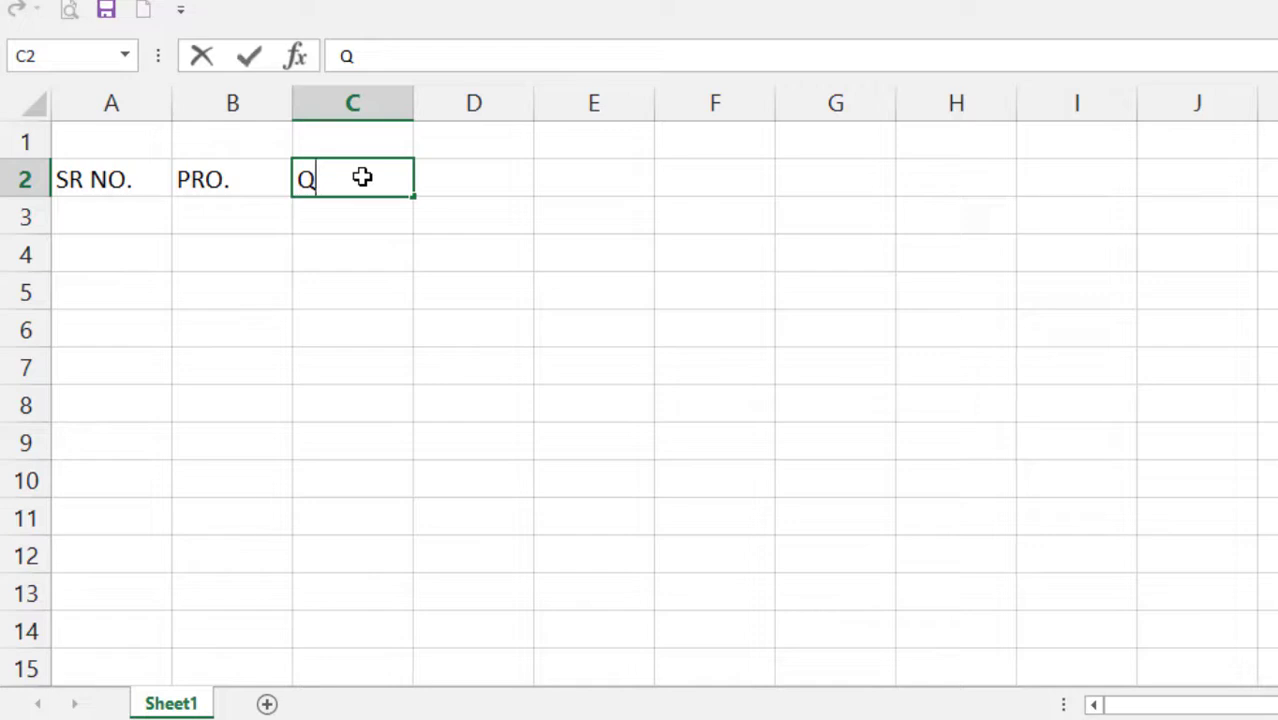
{"action": "type", "text": "UTY"}
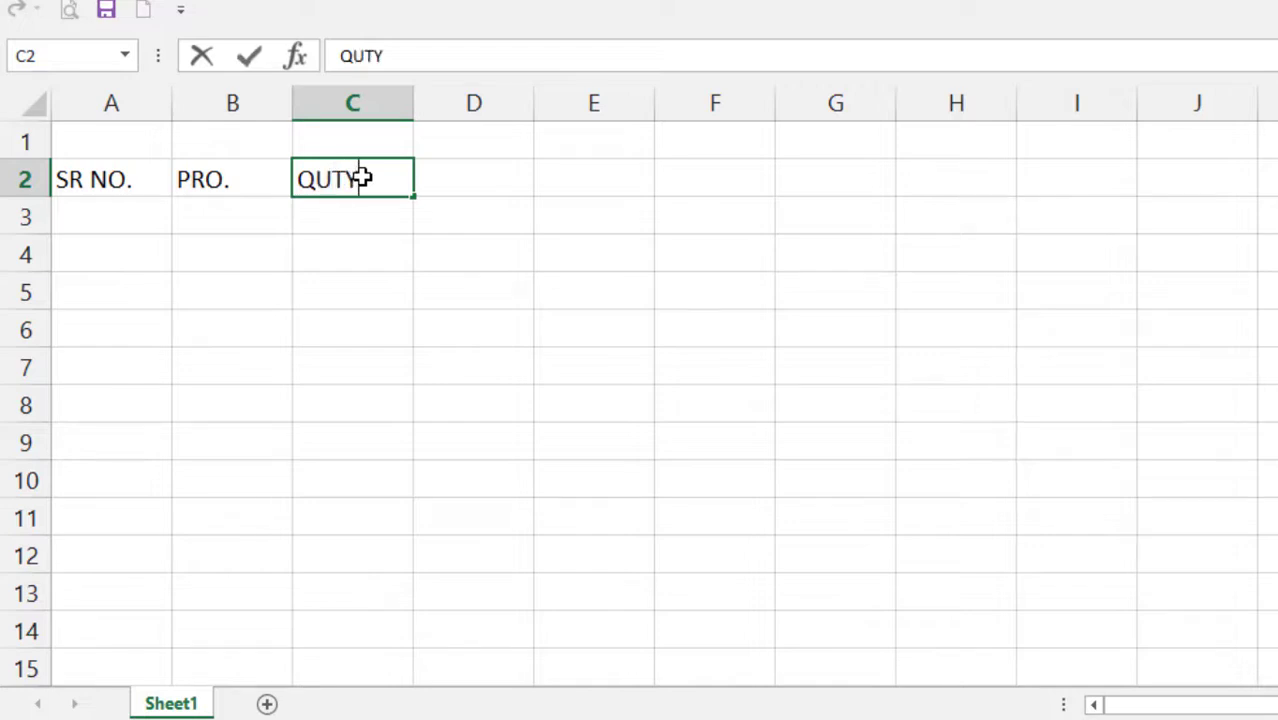
{"action": "type", "text": "."}
Enter the column headings "RATE" in cell D2 and "AMOUNT" in cell E2
{"action": "left_click", "coordinate": [514, 192]}
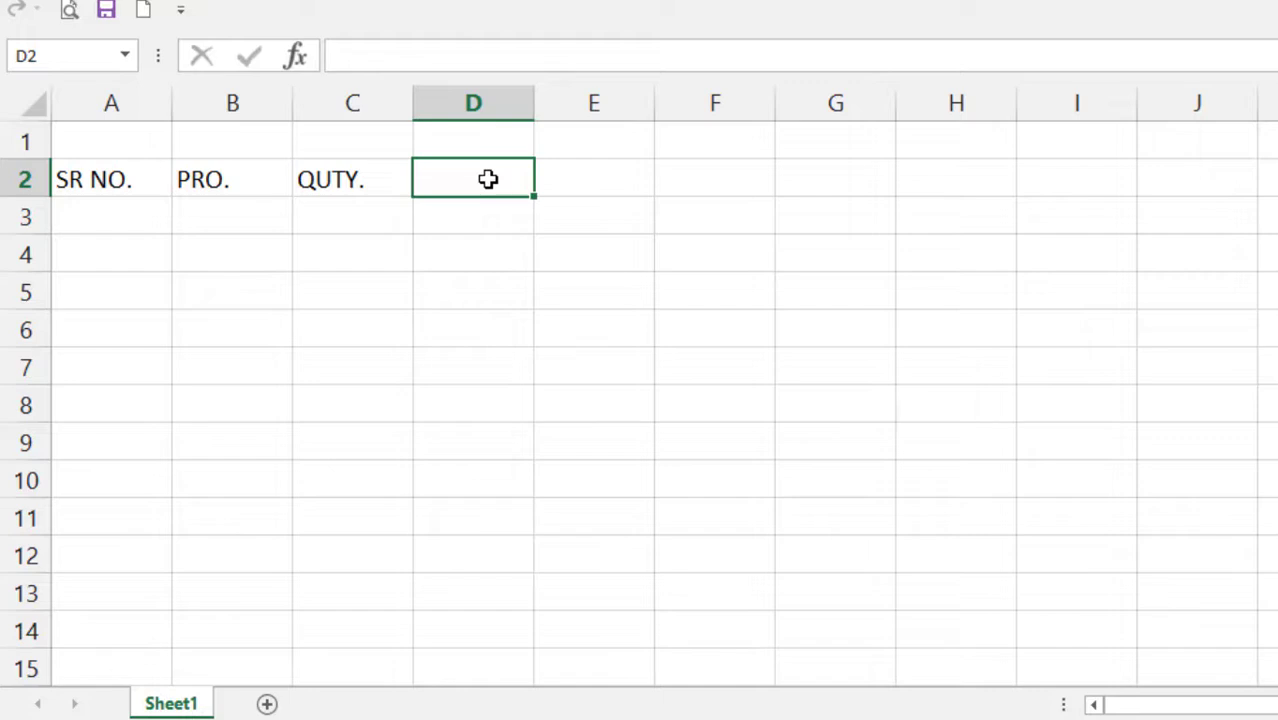
{"action": "type", "text": "RATE"}
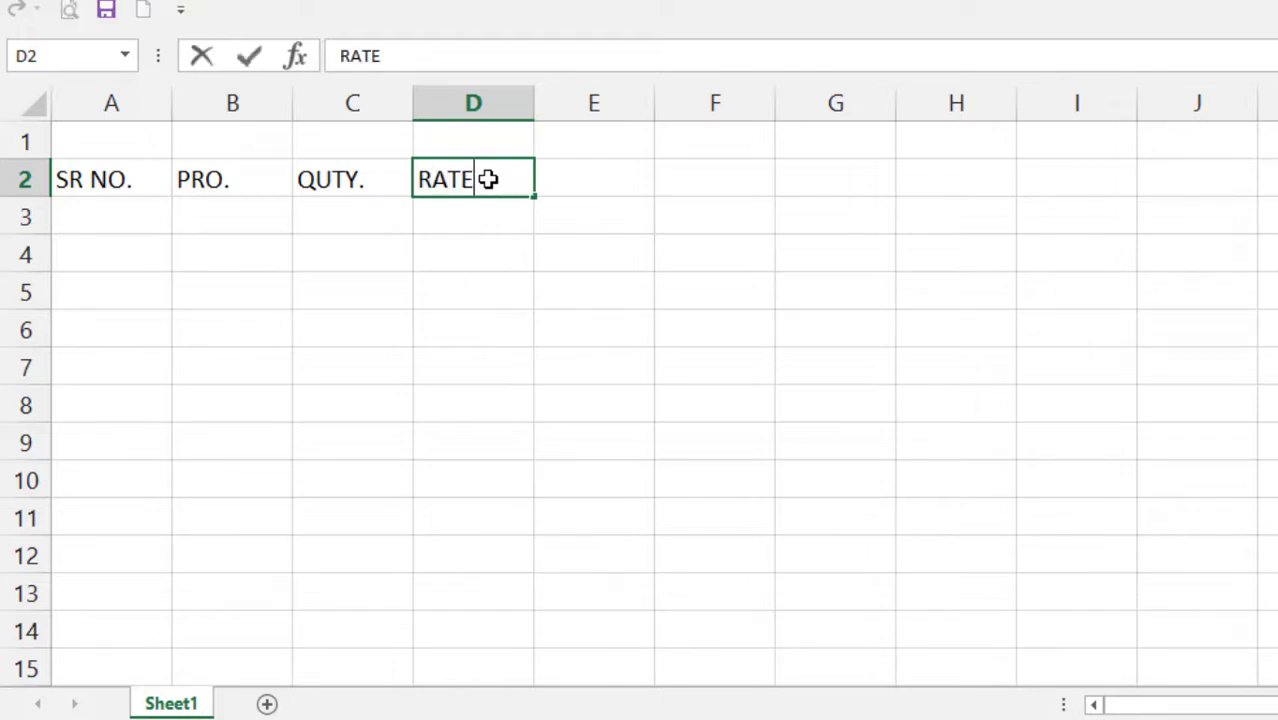
{"action": "key", "text": "Tab"}
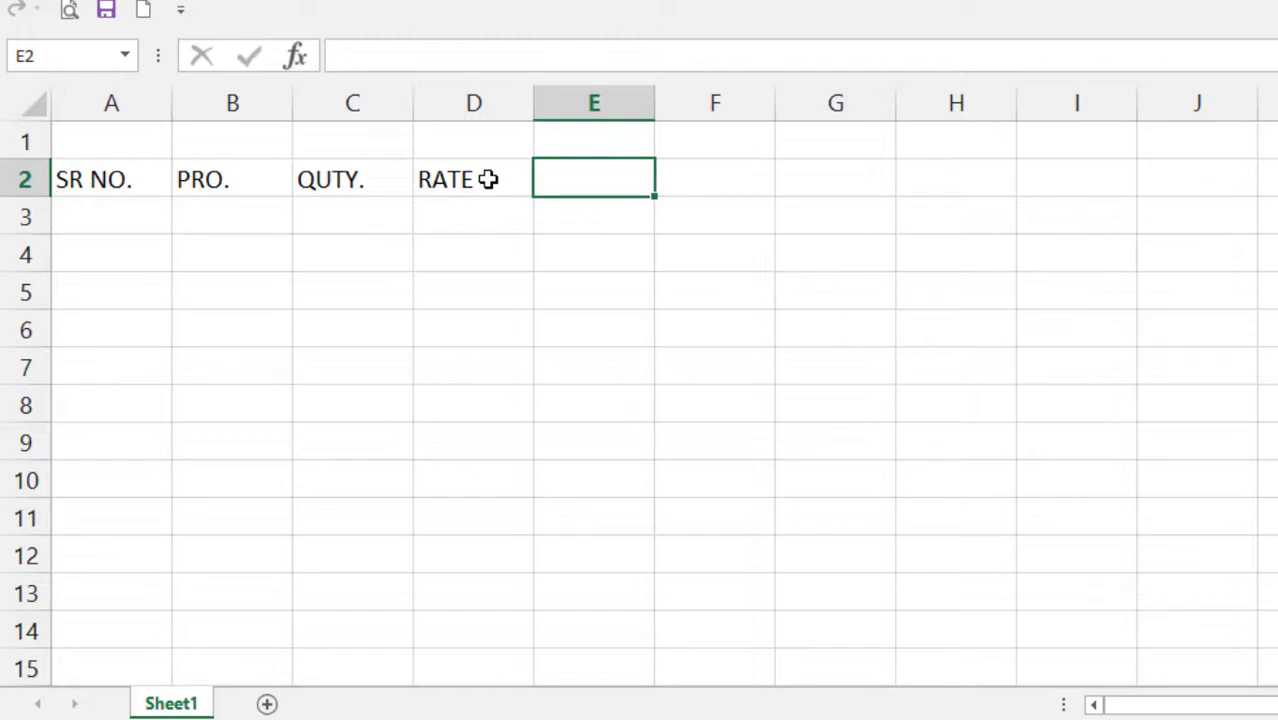
{"action": "type", "text": "AM"}
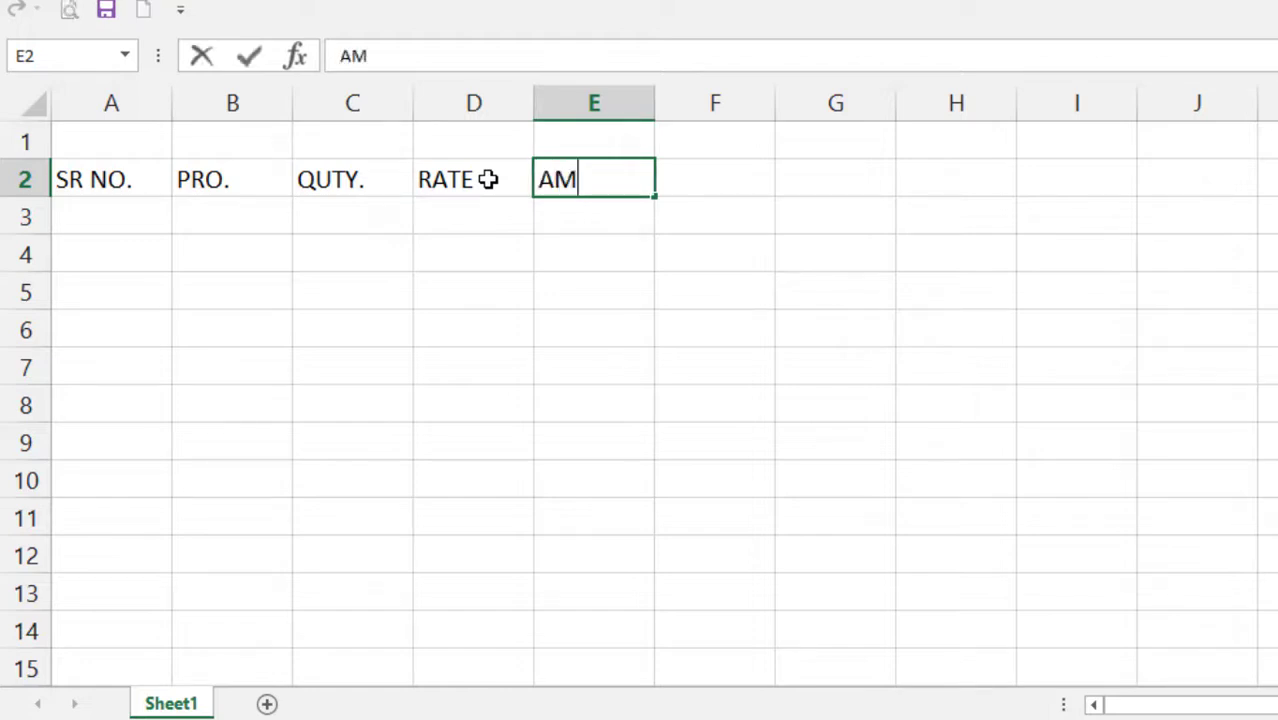
{"action": "type", "text": "OUNT"}
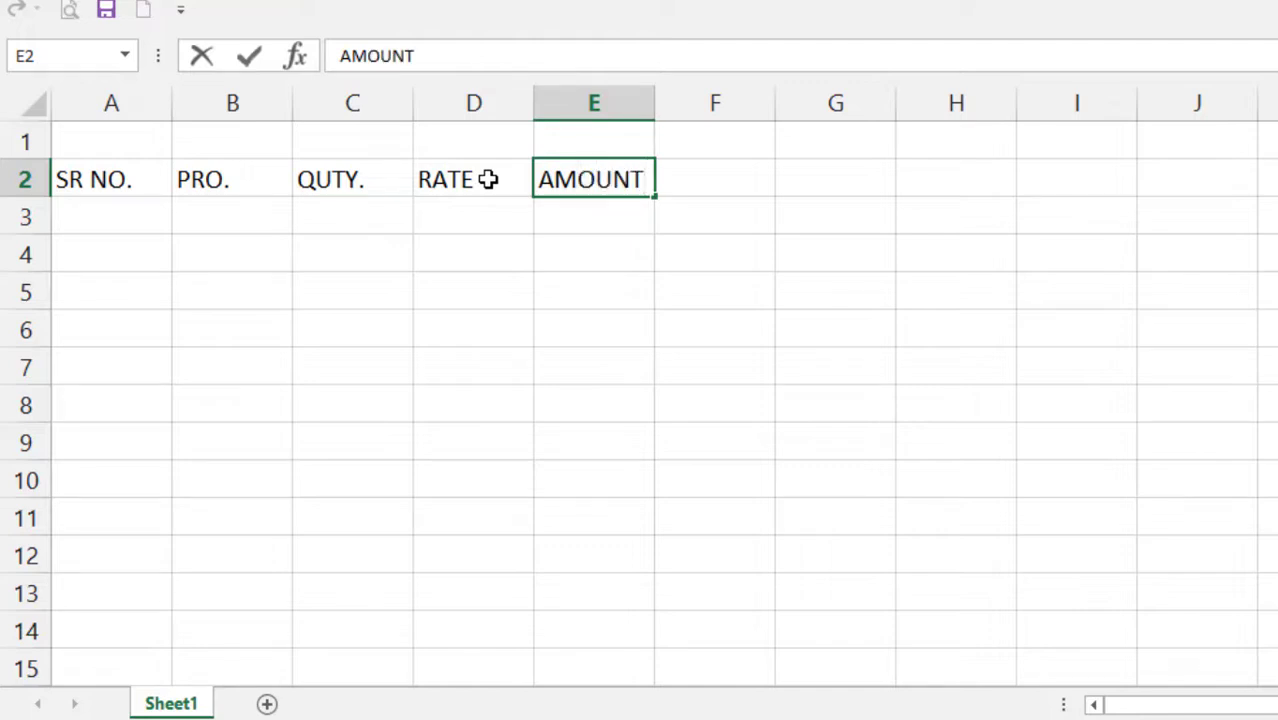
{"action": "left_click", "coordinate": [588, 232]}
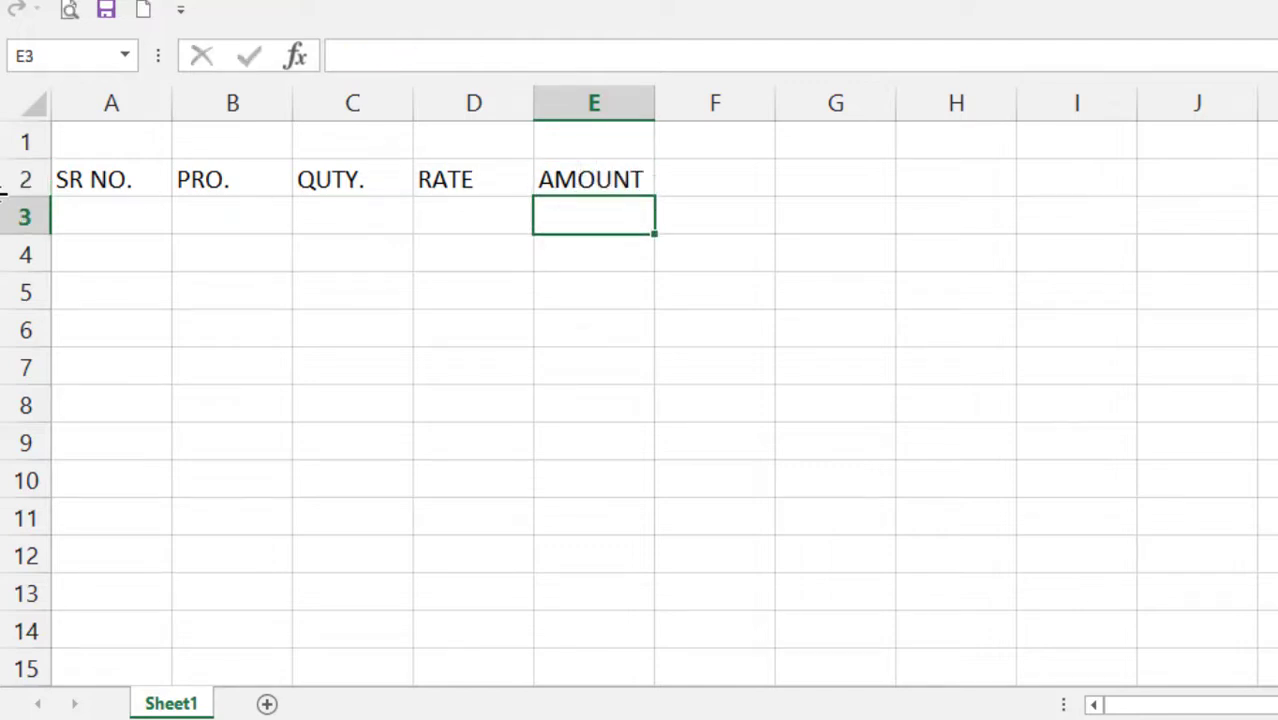
Extend the heading in cell B2 to read "PRO. NAME"
{"action": "left_click", "coordinate": [113, 189]}
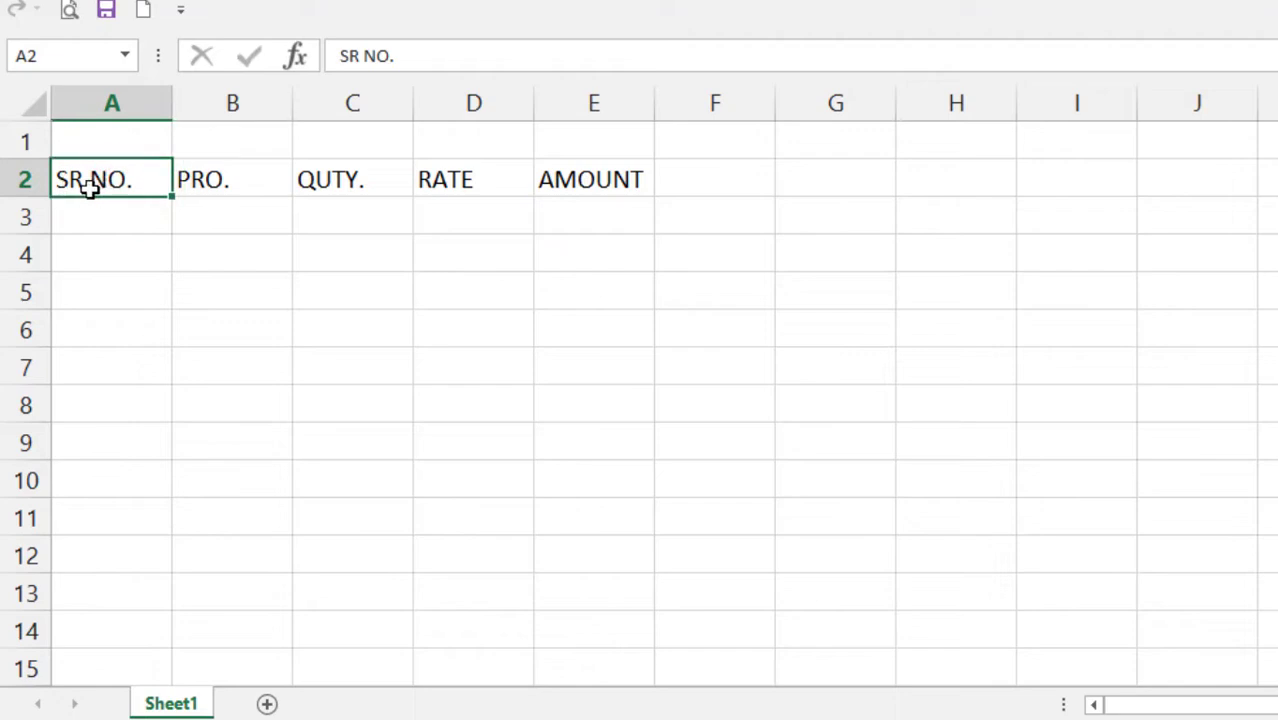
{"action": "left_click", "coordinate": [105, 214]}
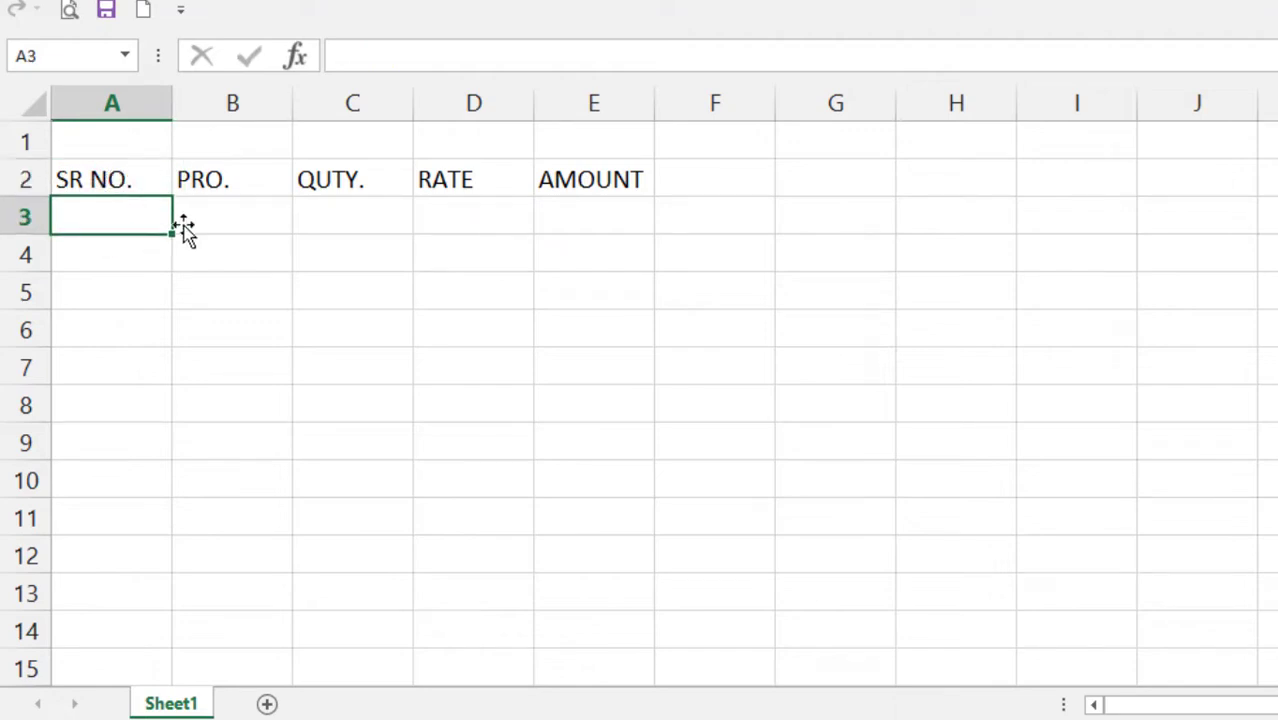
{"action": "left_click", "coordinate": [243, 213]}
{"action": "double_click", "coordinate": [249, 175]}
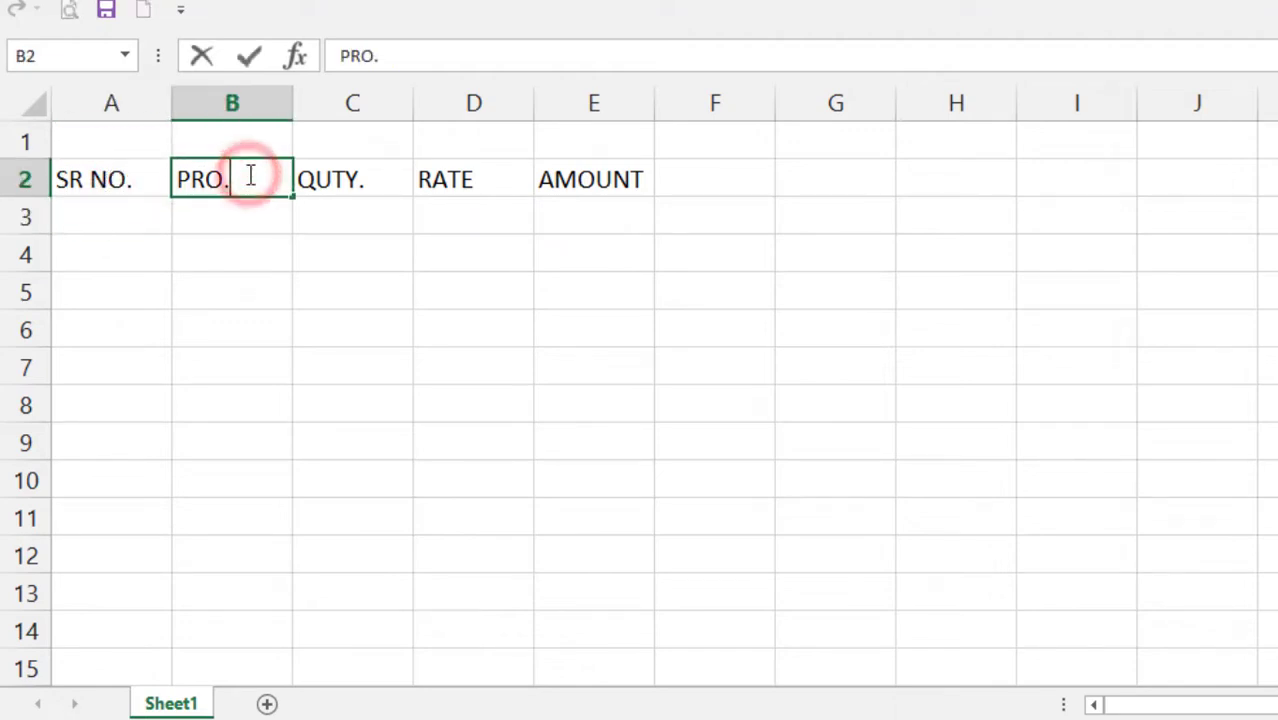
{"action": "type", "text": "F"}
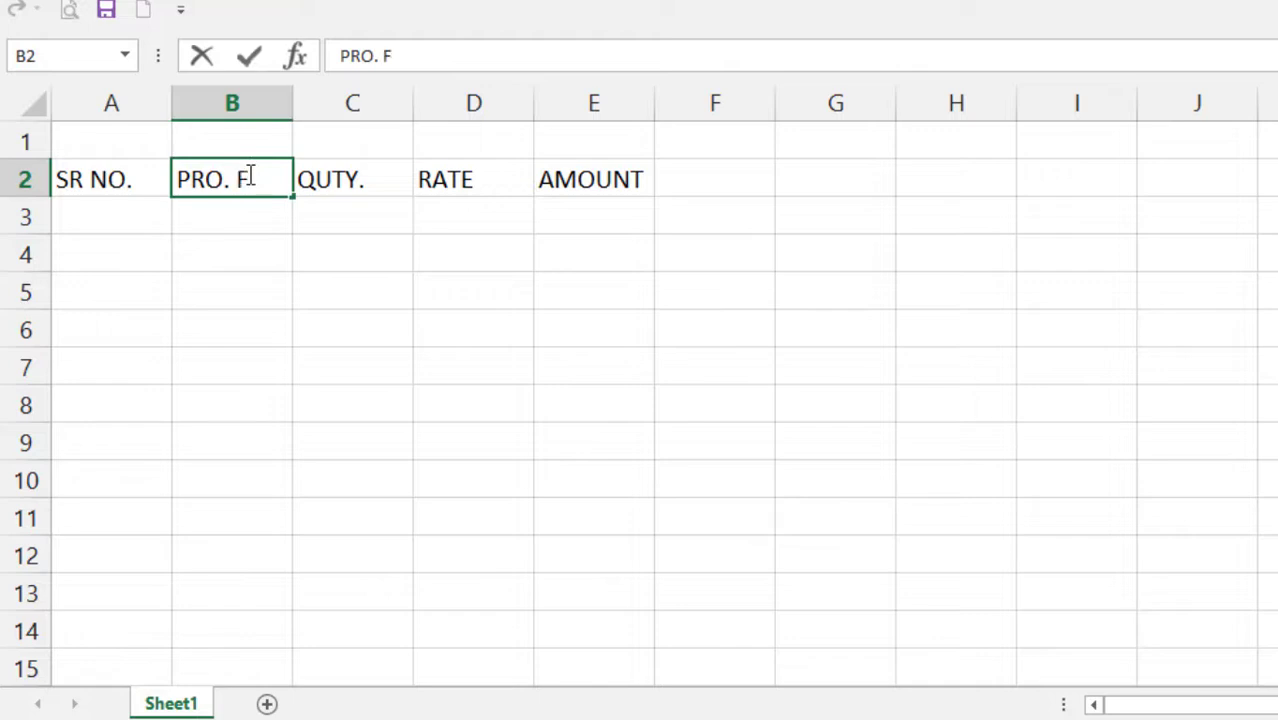
{"action": "key", "text": "BackSpace"}
{"action": "type", "text": "NAME"}
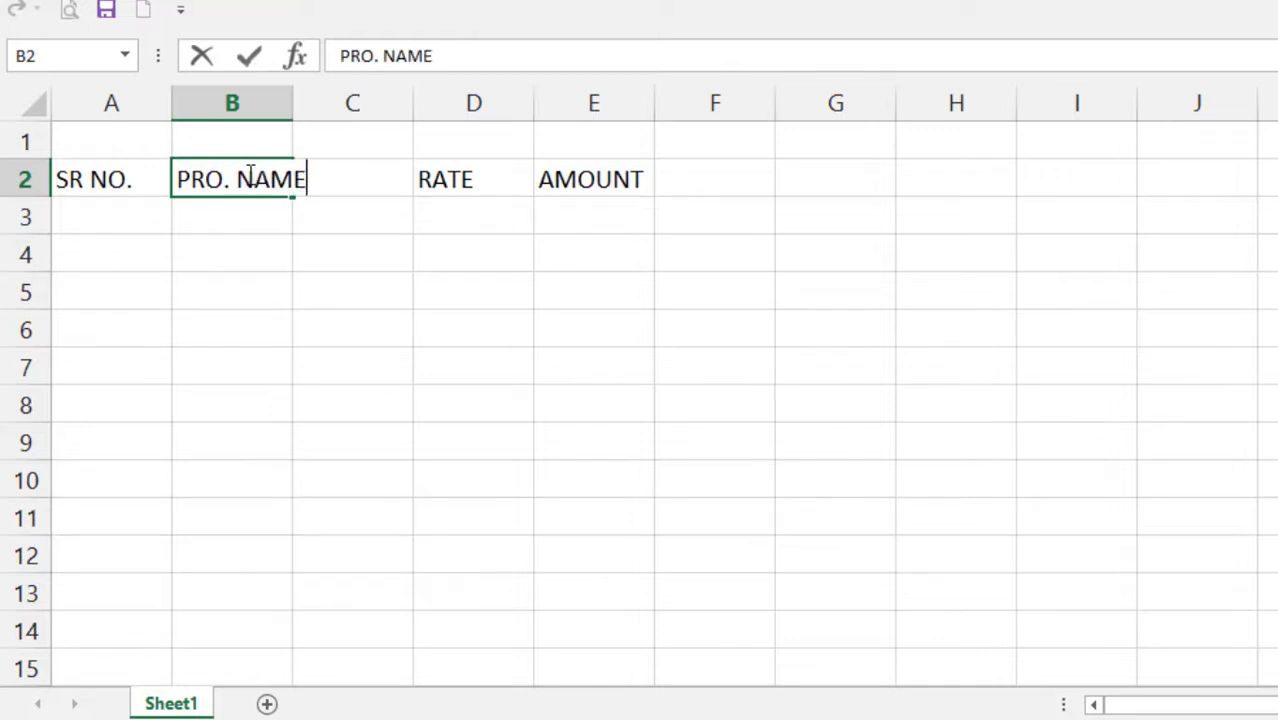
{"action": "left_click", "coordinate": [310, 240]}
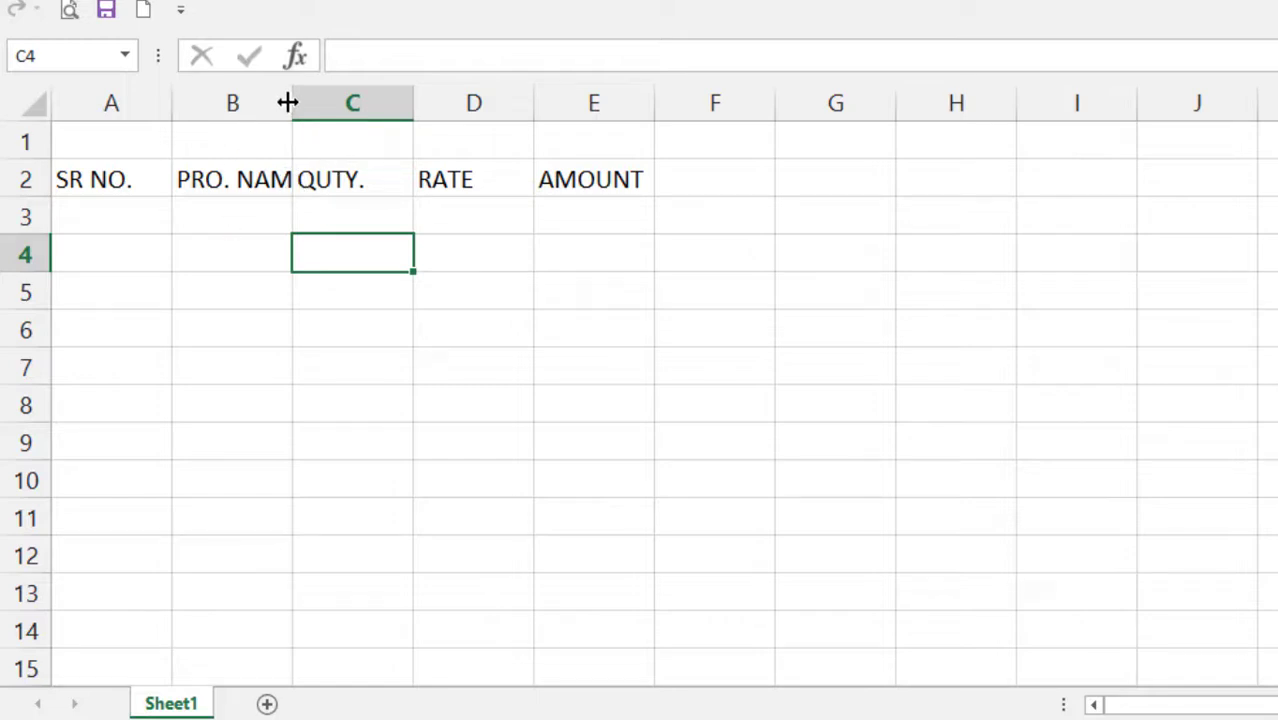
Widen columns B, C, D and E so the headings in row 2 have more room
{"action": "left_click_drag", "start_coordinate": [291, 103], "coordinate": [354, 103]}
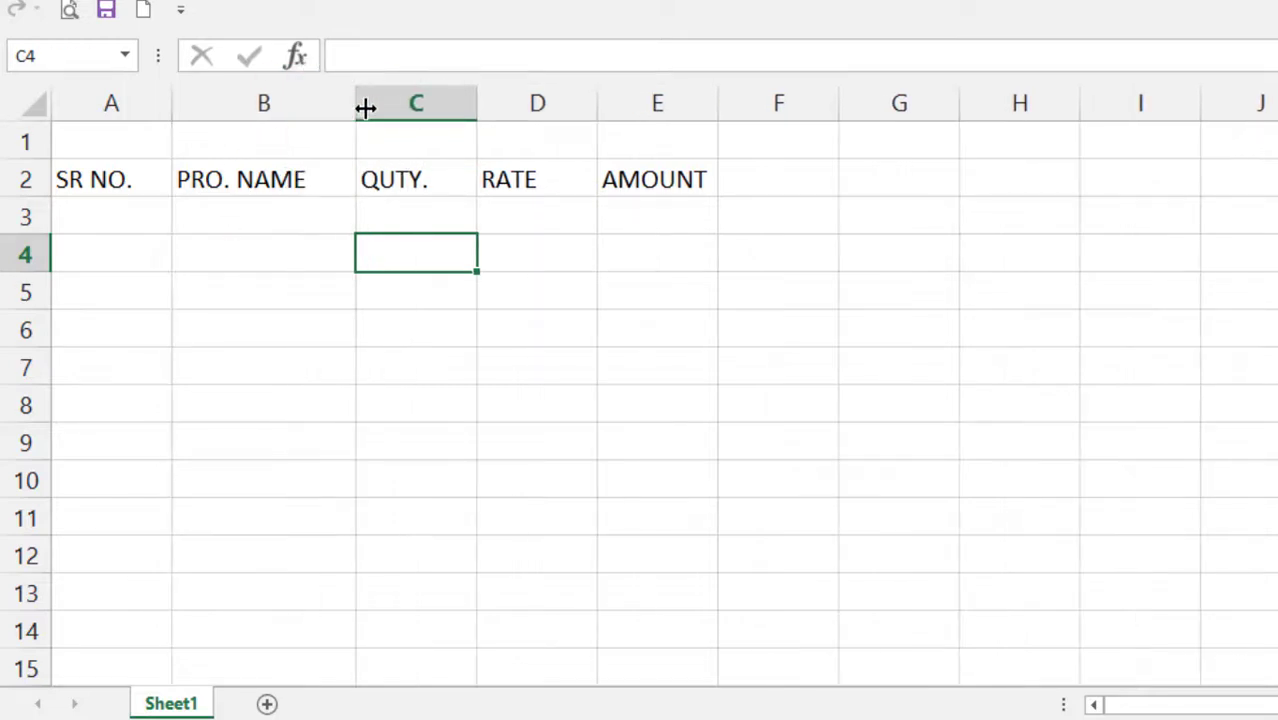
{"action": "left_click_drag", "start_coordinate": [482, 102], "coordinate": [541, 103]}
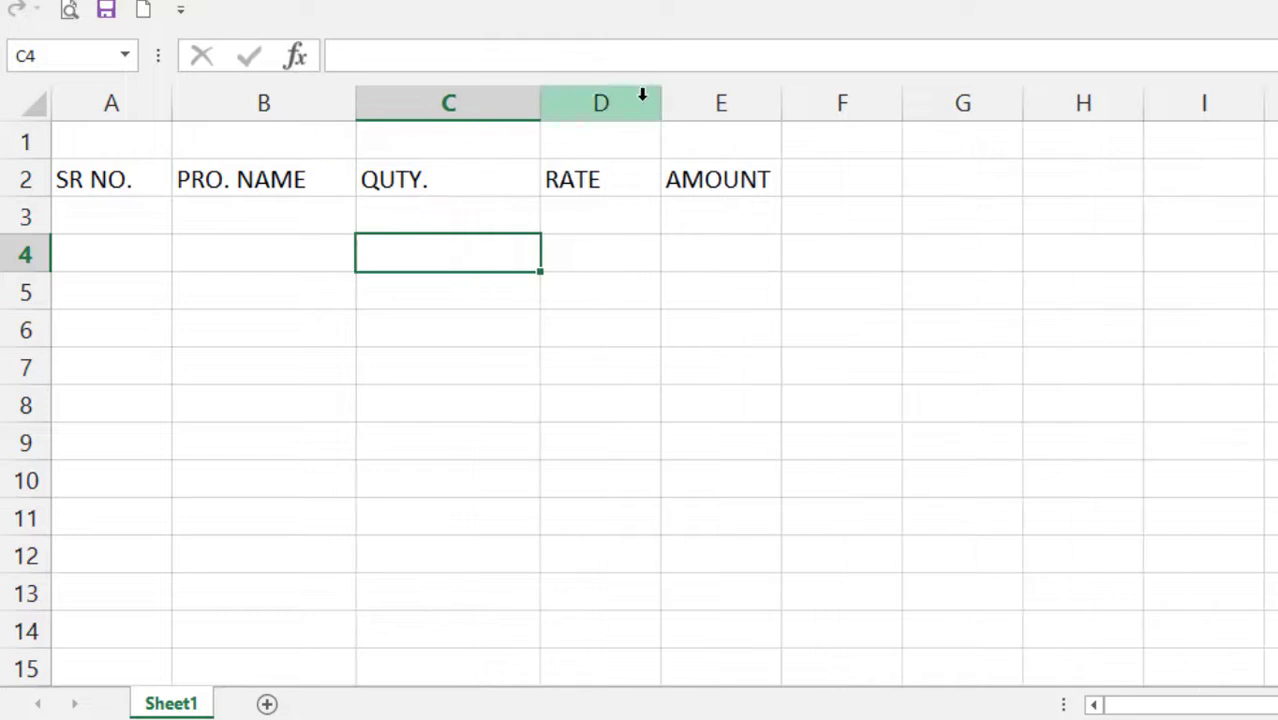
{"action": "left_click_drag", "start_coordinate": [662, 103], "coordinate": [695, 103]}
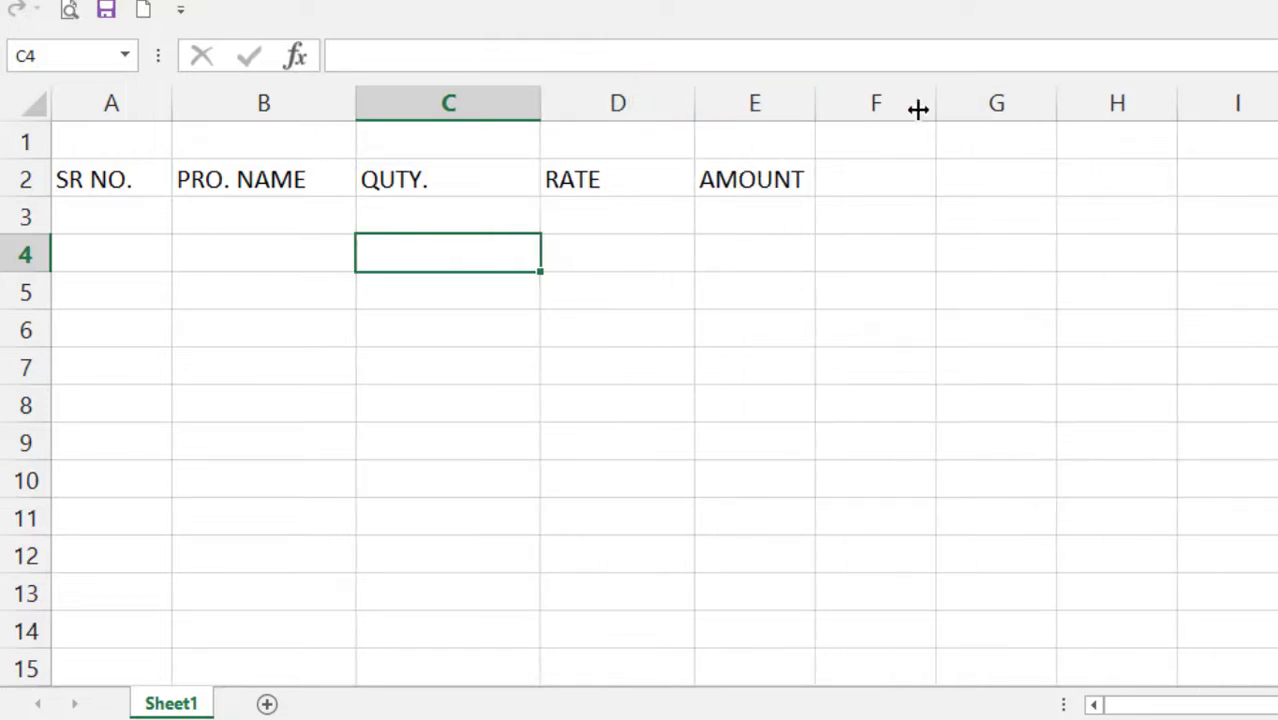
{"action": "left_click_drag", "start_coordinate": [822, 104], "coordinate": [854, 104]}
{"action": "left_click", "coordinate": [628, 300]}
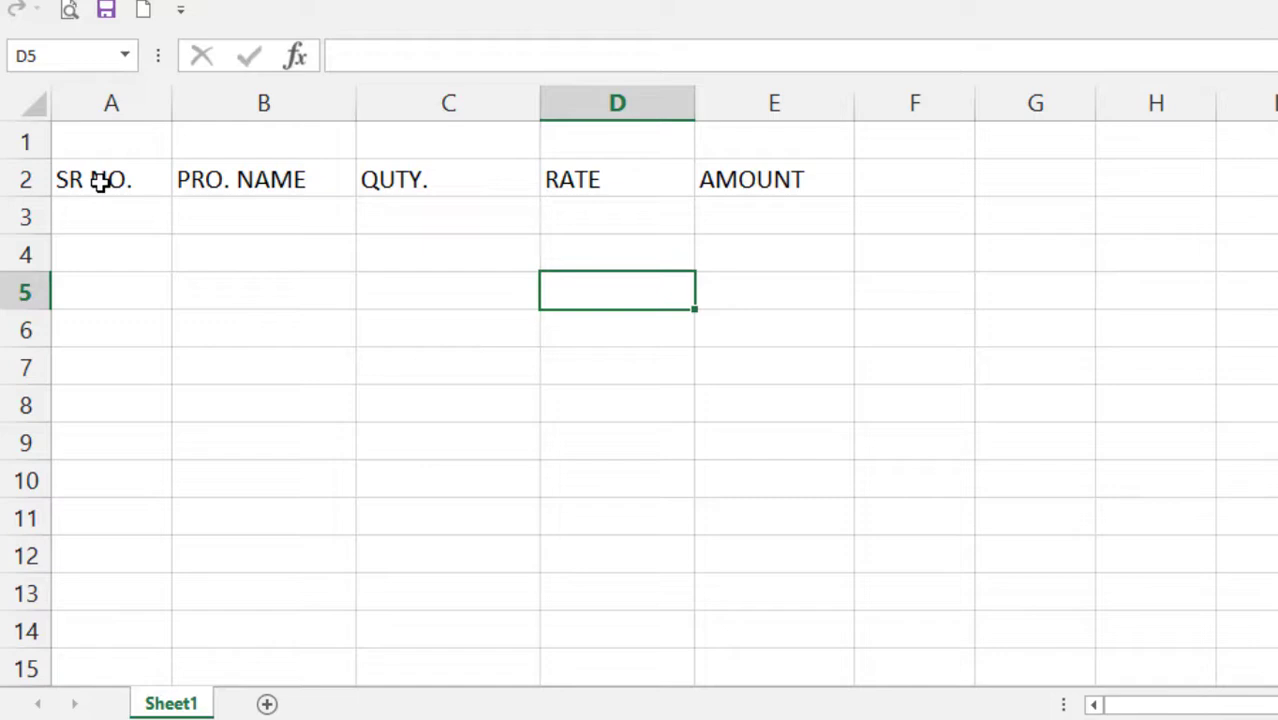
Apply All Borders to the range A2:E9
{"action": "left_click_drag", "start_coordinate": [92, 181], "coordinate": [824, 447]}
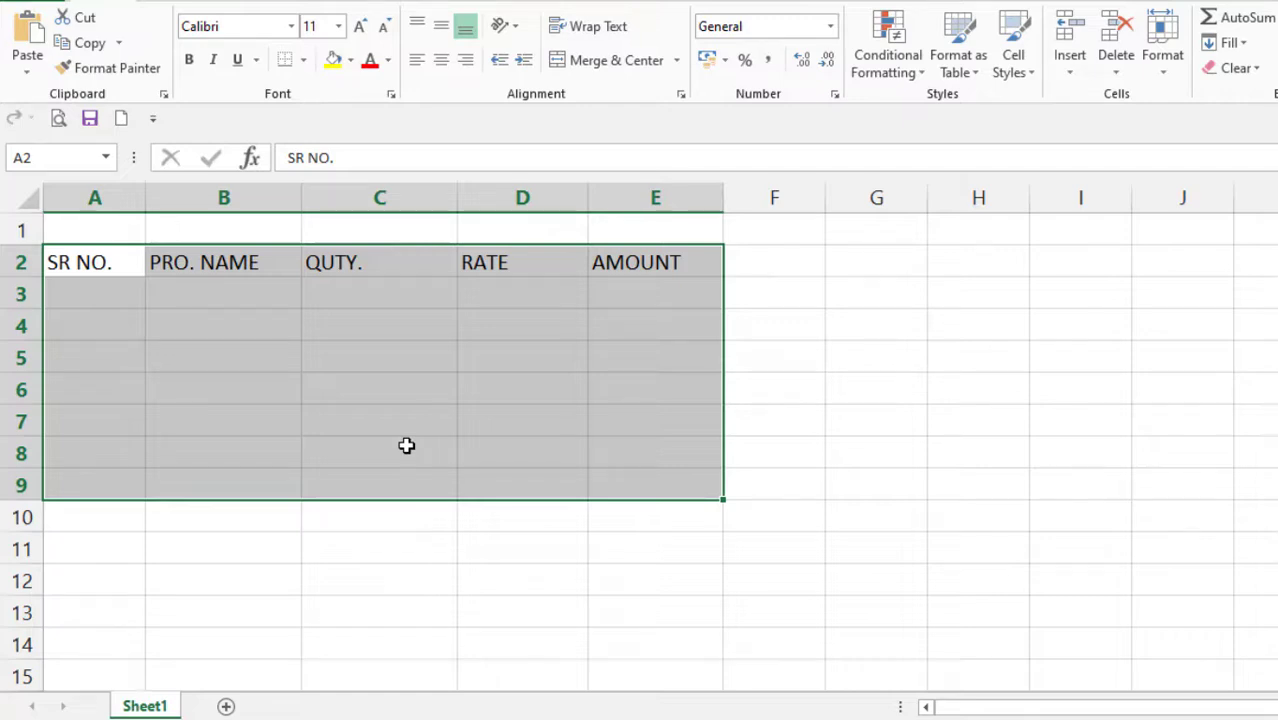
{"action": "left_click", "coordinate": [304, 60]}
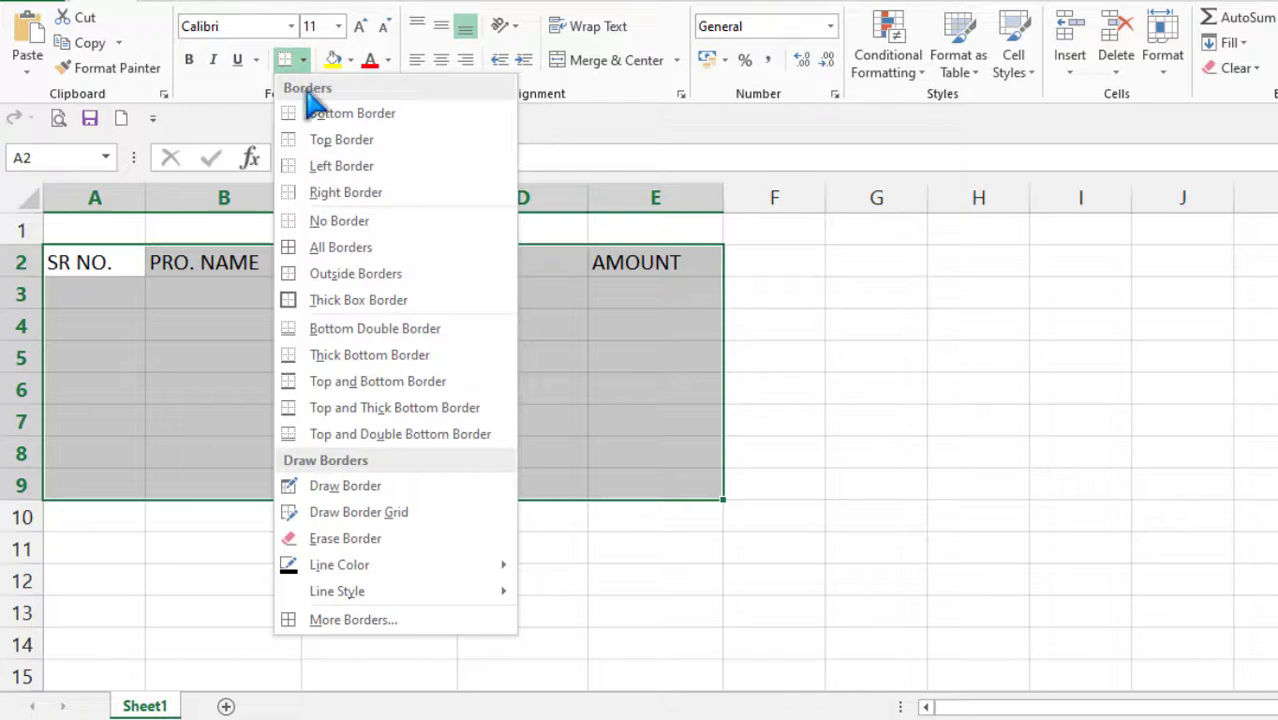
{"action": "left_click", "coordinate": [325, 250]}
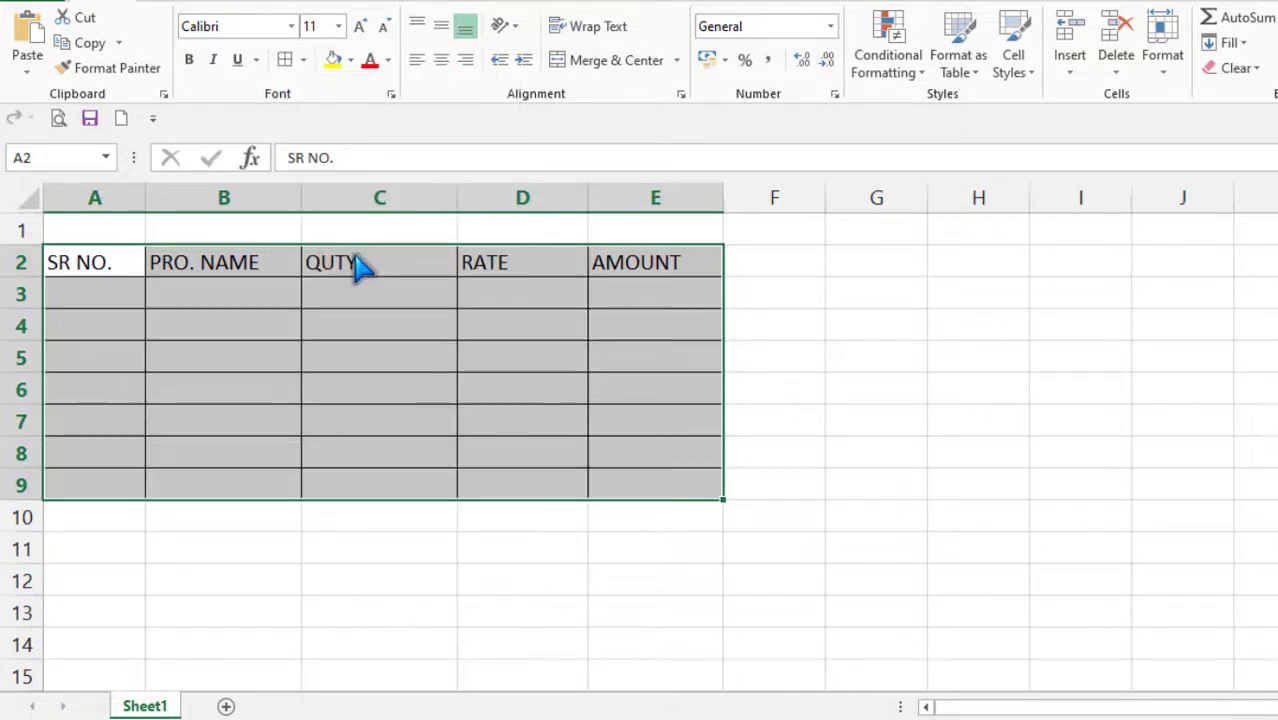
{"action": "left_click", "coordinate": [363, 364]}
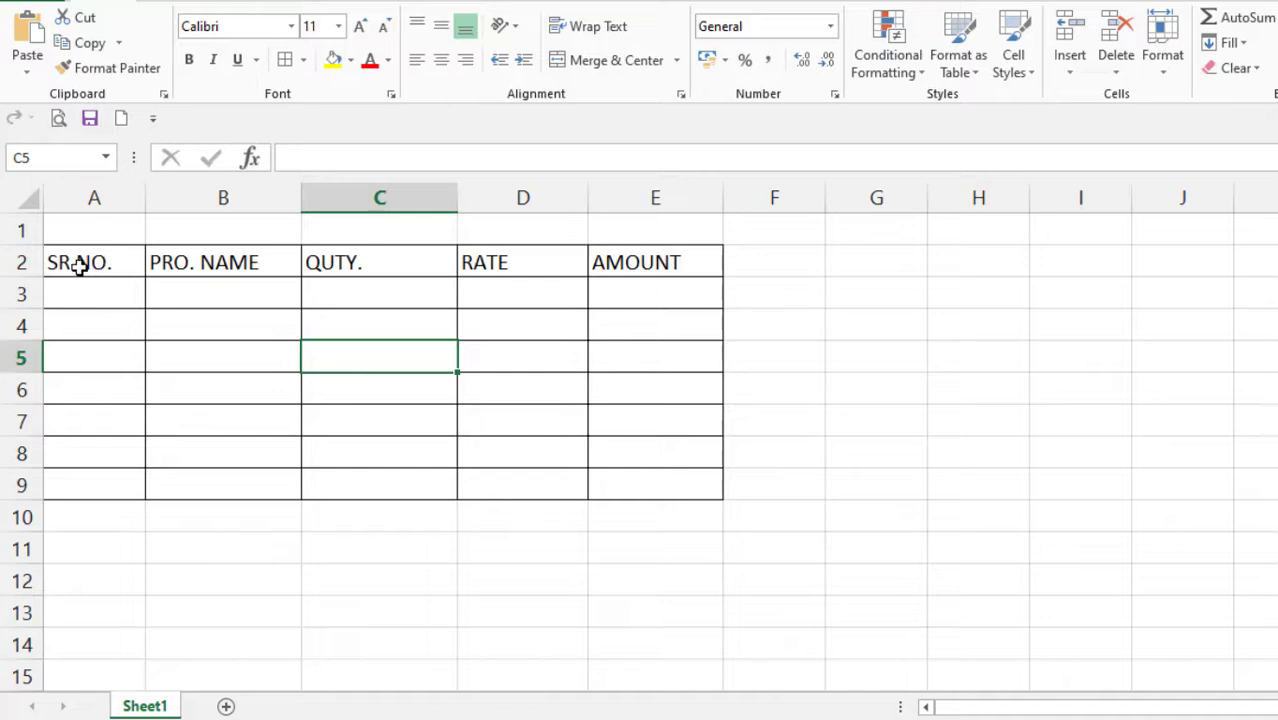
Make the headings in A2:E2 bold and center them both horizontally and vertically
{"action": "left_click_drag", "start_coordinate": [80, 265], "coordinate": [668, 263]}
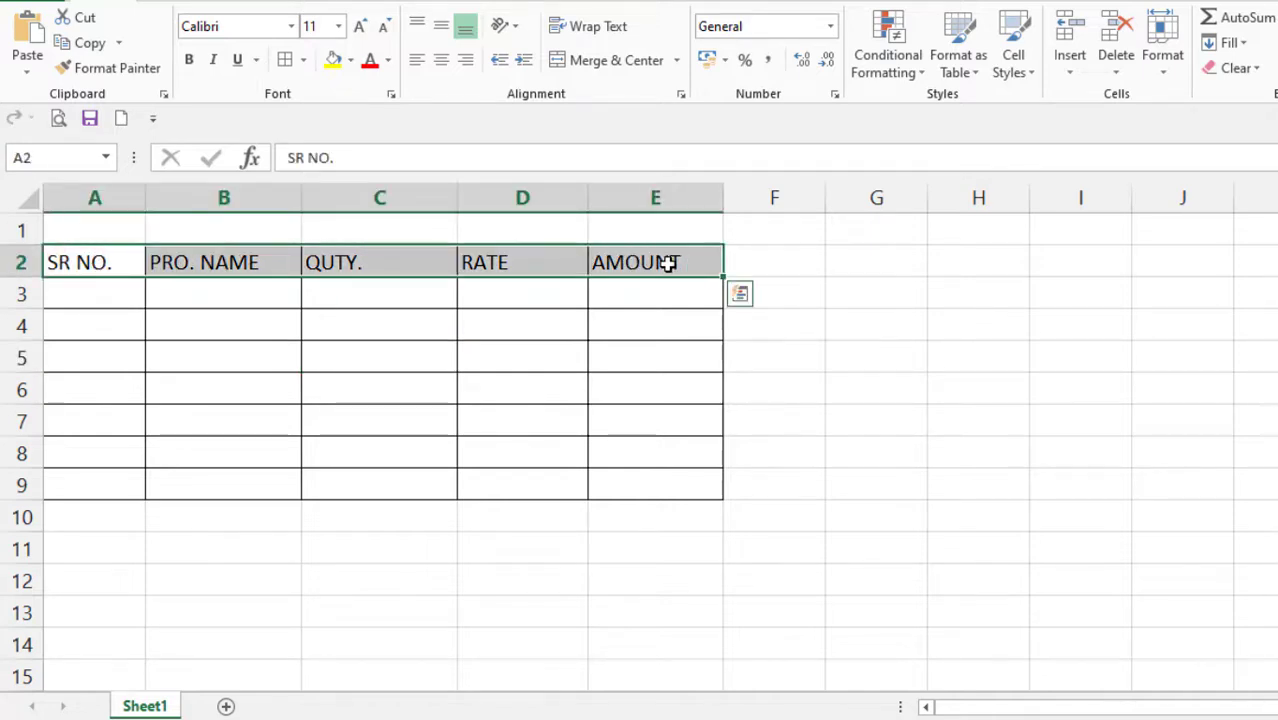
{"action": "left_click", "coordinate": [197, 67]}
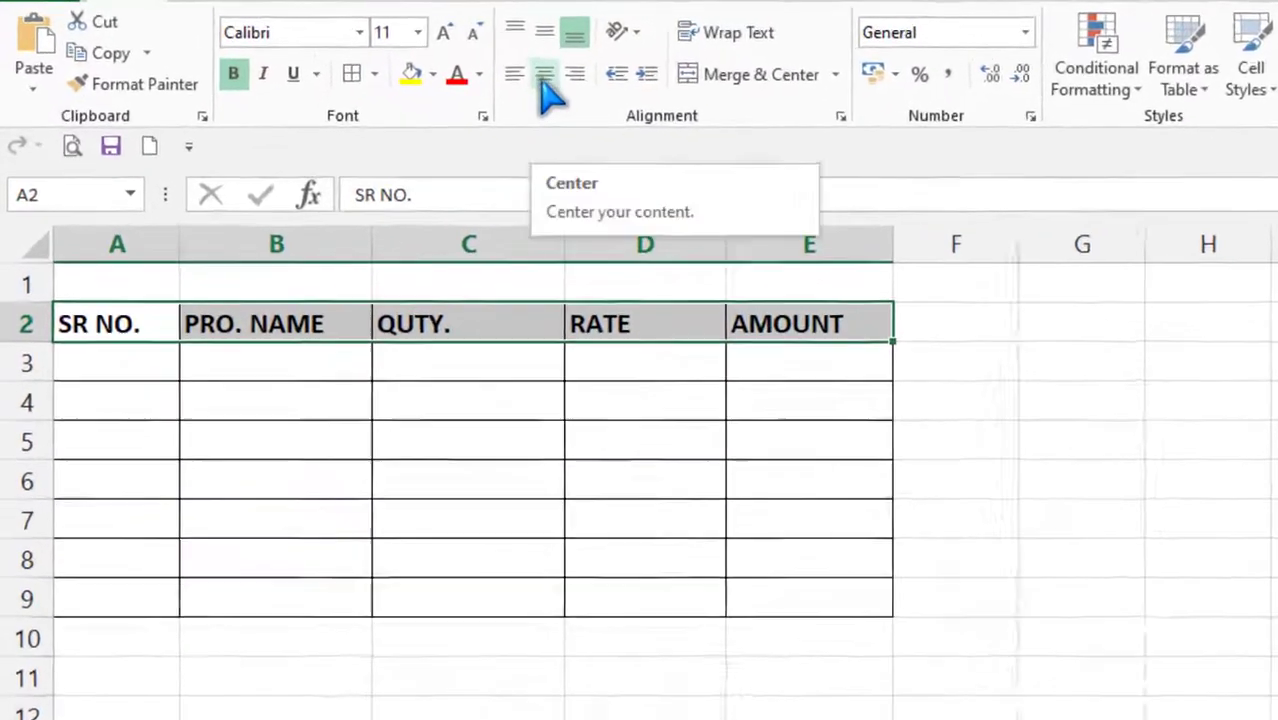
{"action": "left_click", "coordinate": [456, 63]}
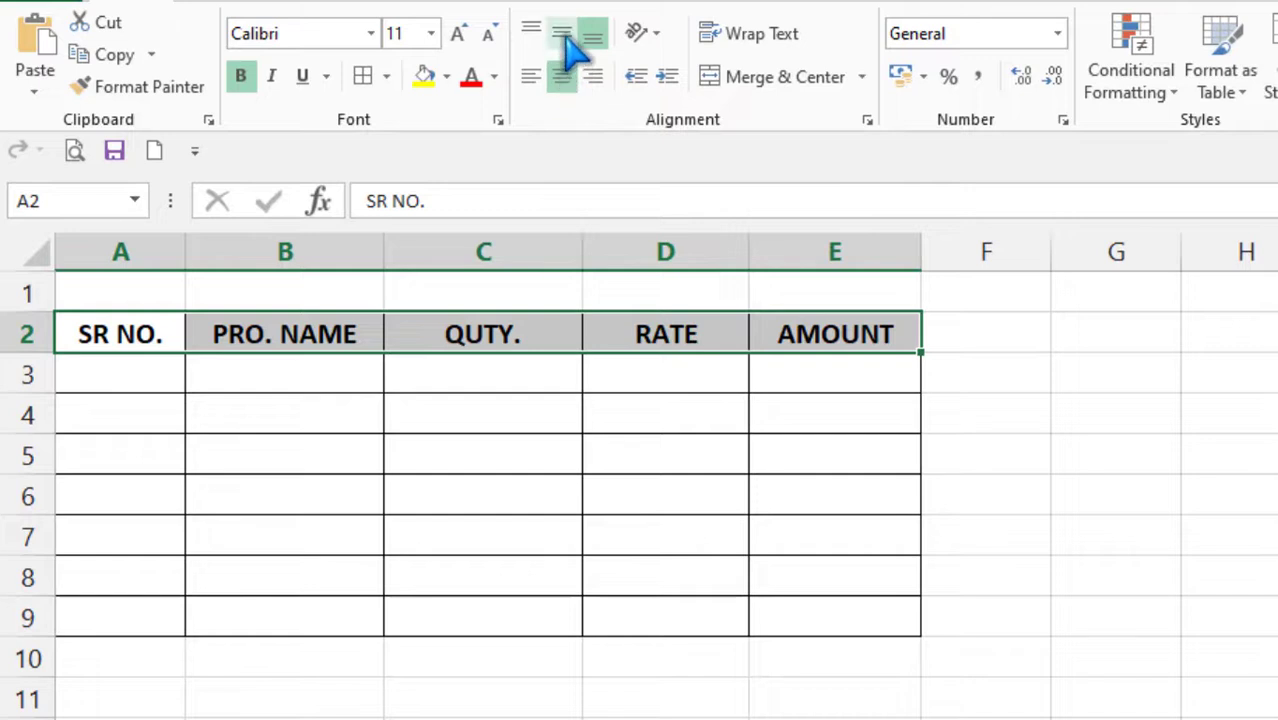
{"action": "left_click", "coordinate": [562, 33]}
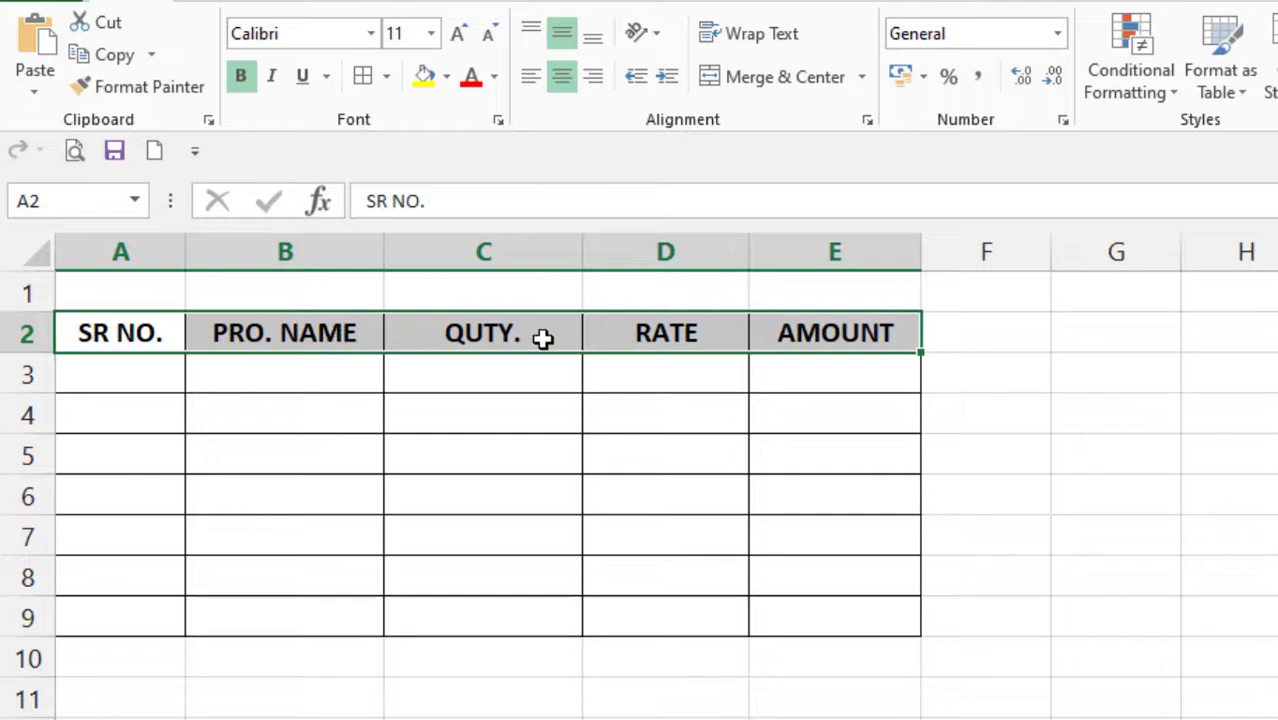
{"action": "left_click", "coordinate": [206, 402]}
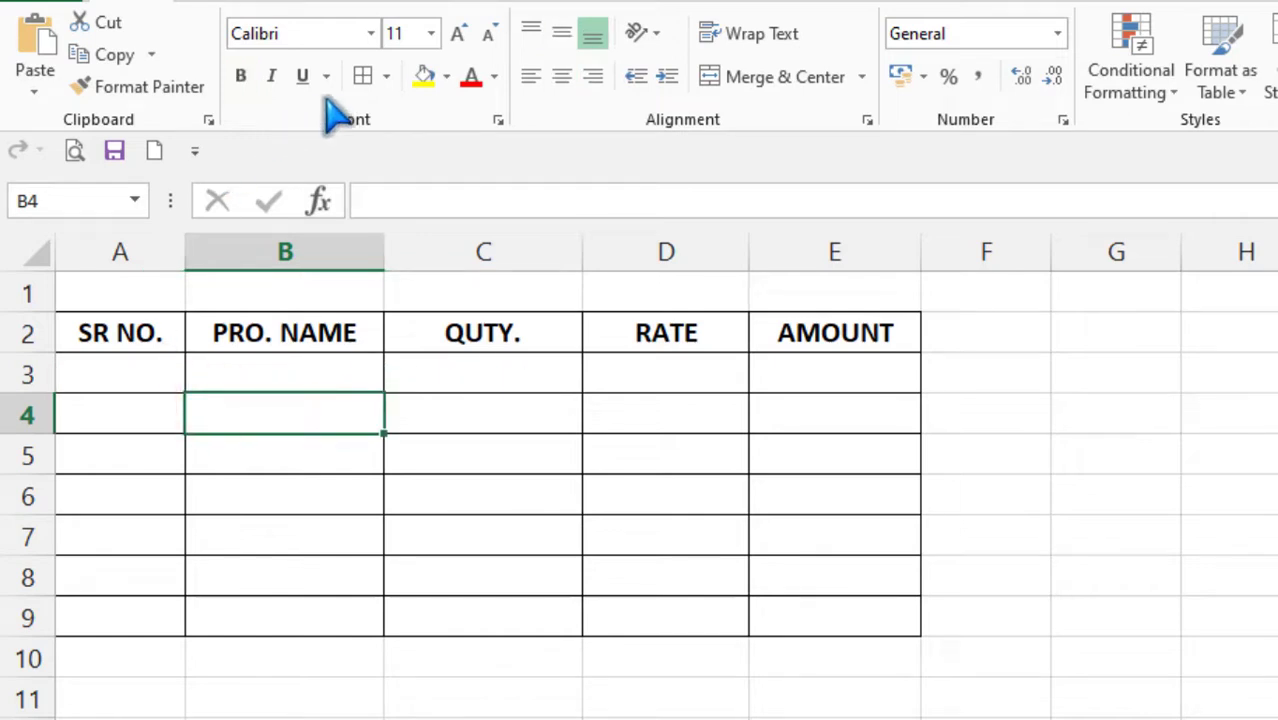
Review the column headings in cells A2 through E2 one by one
{"action": "left_click", "coordinate": [107, 333]}
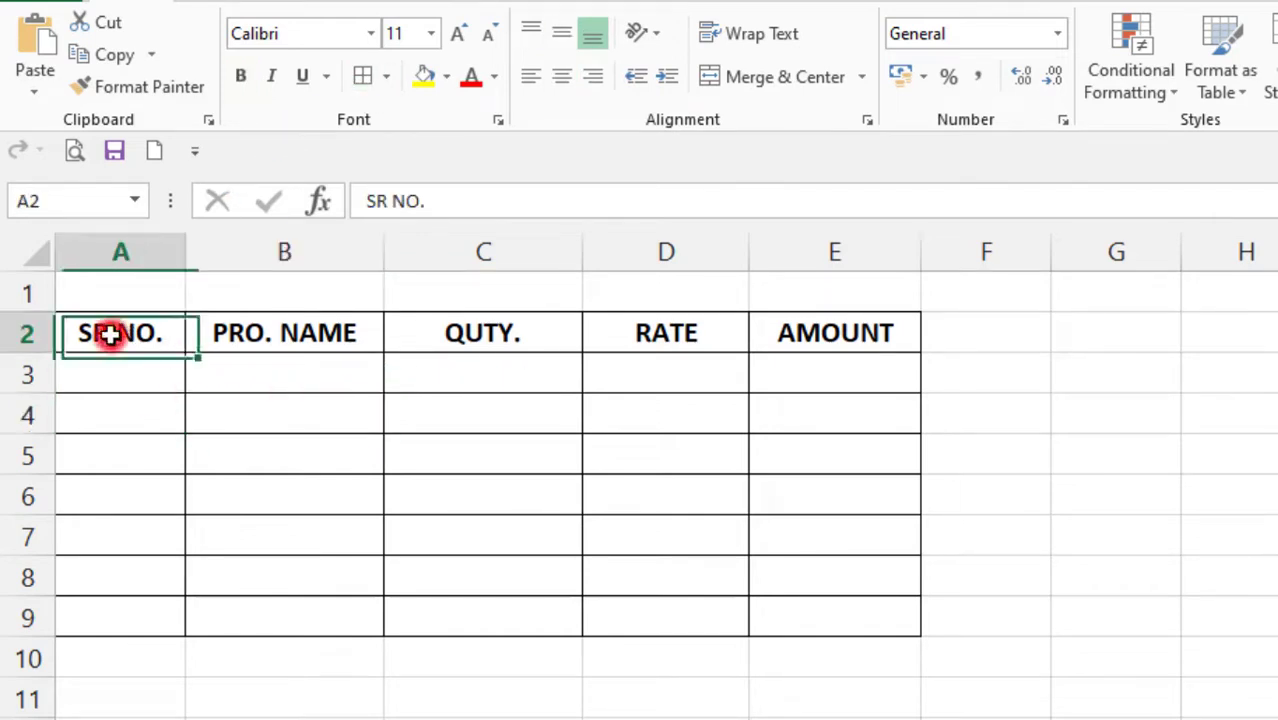
{"action": "left_click", "coordinate": [288, 338]}
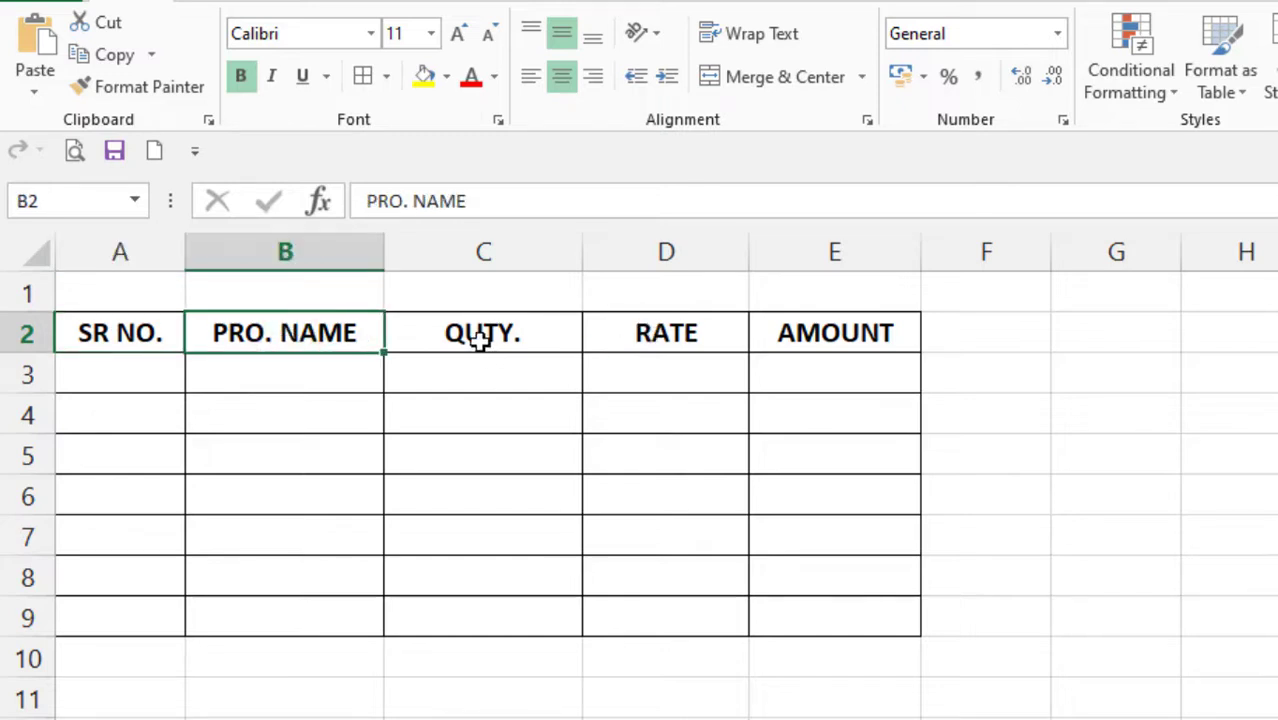
{"action": "left_click", "coordinate": [295, 339]}
{"action": "left_click", "coordinate": [122, 345]}
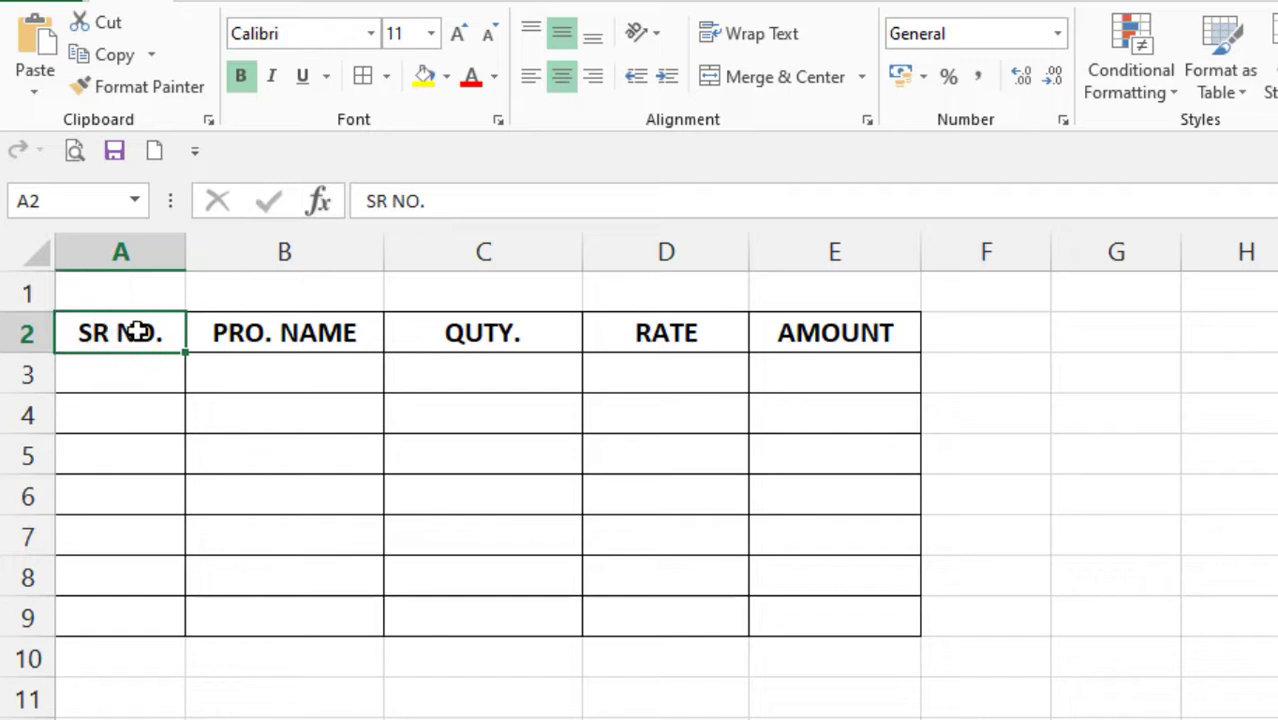
{"action": "left_click", "coordinate": [131, 457]}
{"action": "left_click", "coordinate": [135, 332]}
{"action": "left_click", "coordinate": [300, 334]}
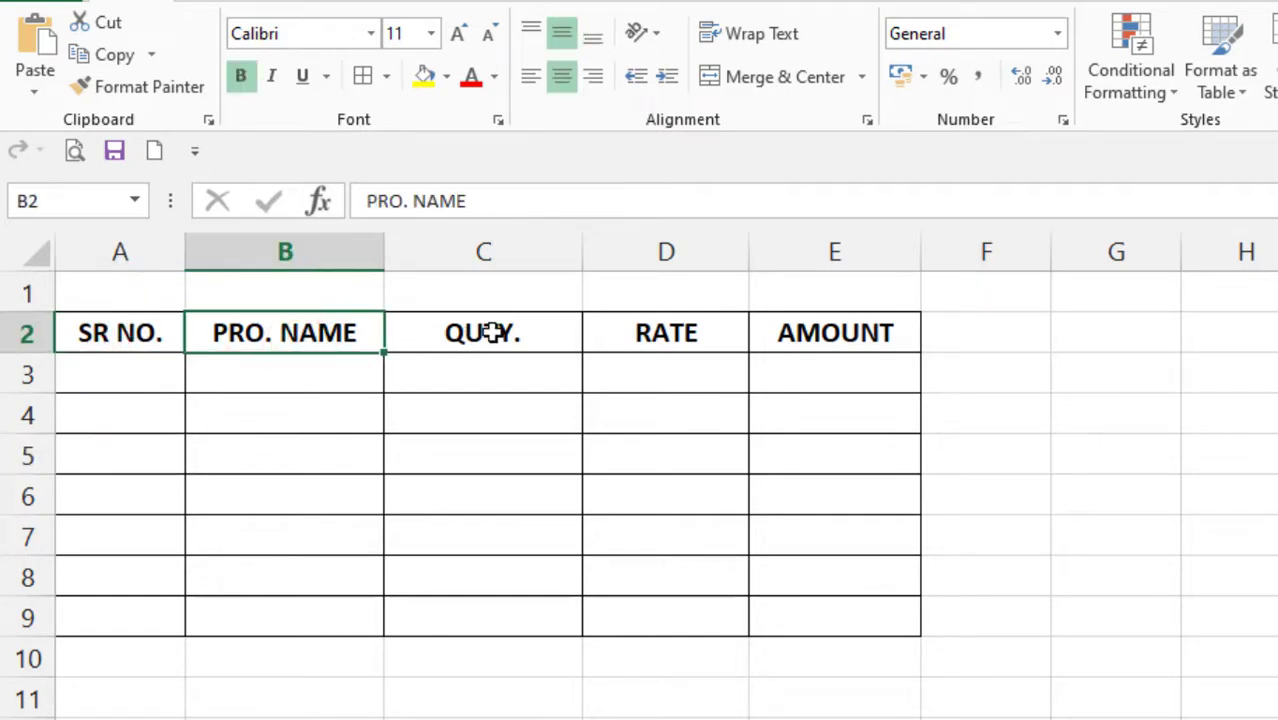
{"action": "left_click", "coordinate": [490, 333]}
{"action": "left_click", "coordinate": [708, 333]}
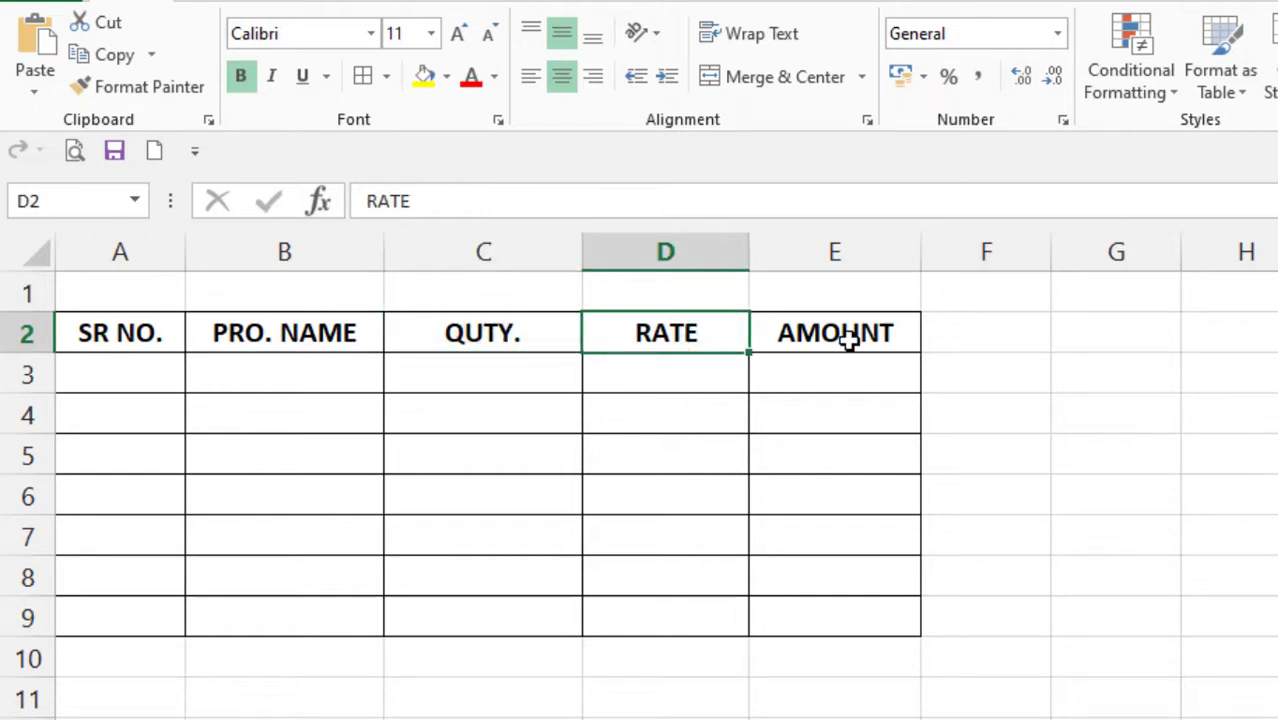
{"action": "left_click", "coordinate": [106, 334]}
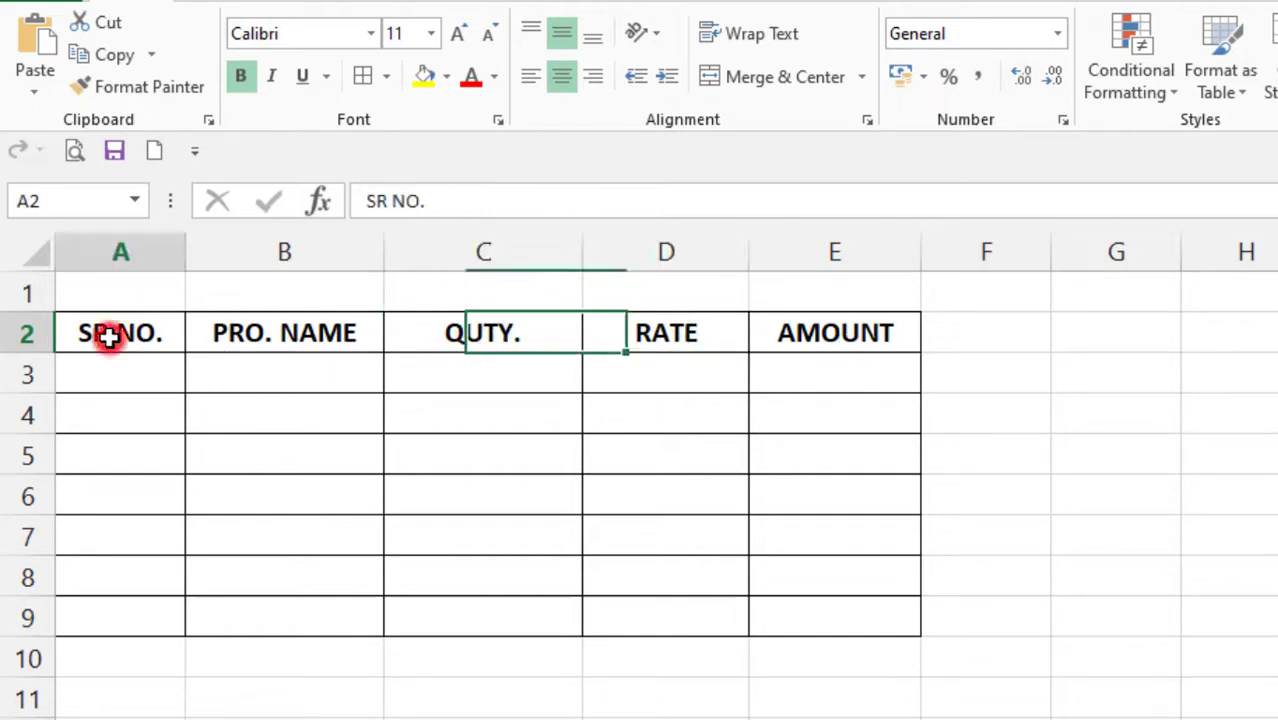
{"action": "left_click", "coordinate": [300, 334]}
{"action": "left_click", "coordinate": [495, 330]}
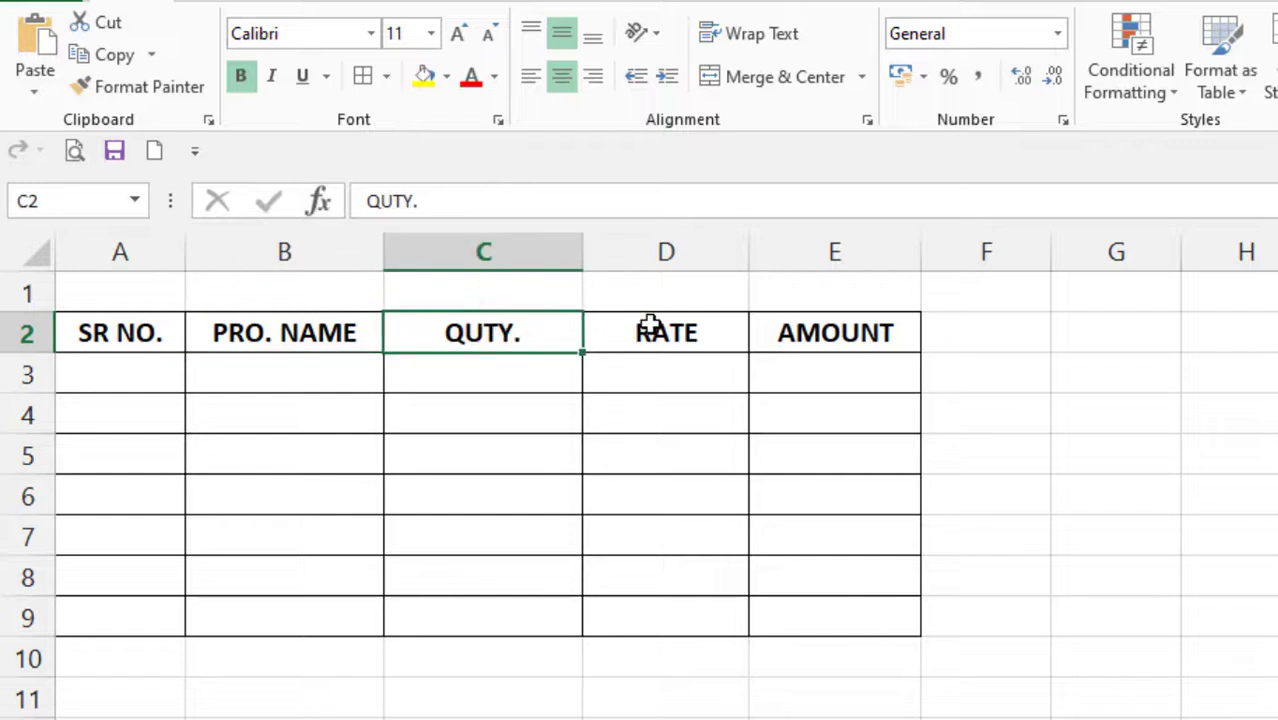
{"action": "left_click", "coordinate": [665, 333]}
{"action": "left_click", "coordinate": [836, 340]}
Merge and center cells A1 through E1 above the headings
{"action": "left_click", "coordinate": [151, 301]}
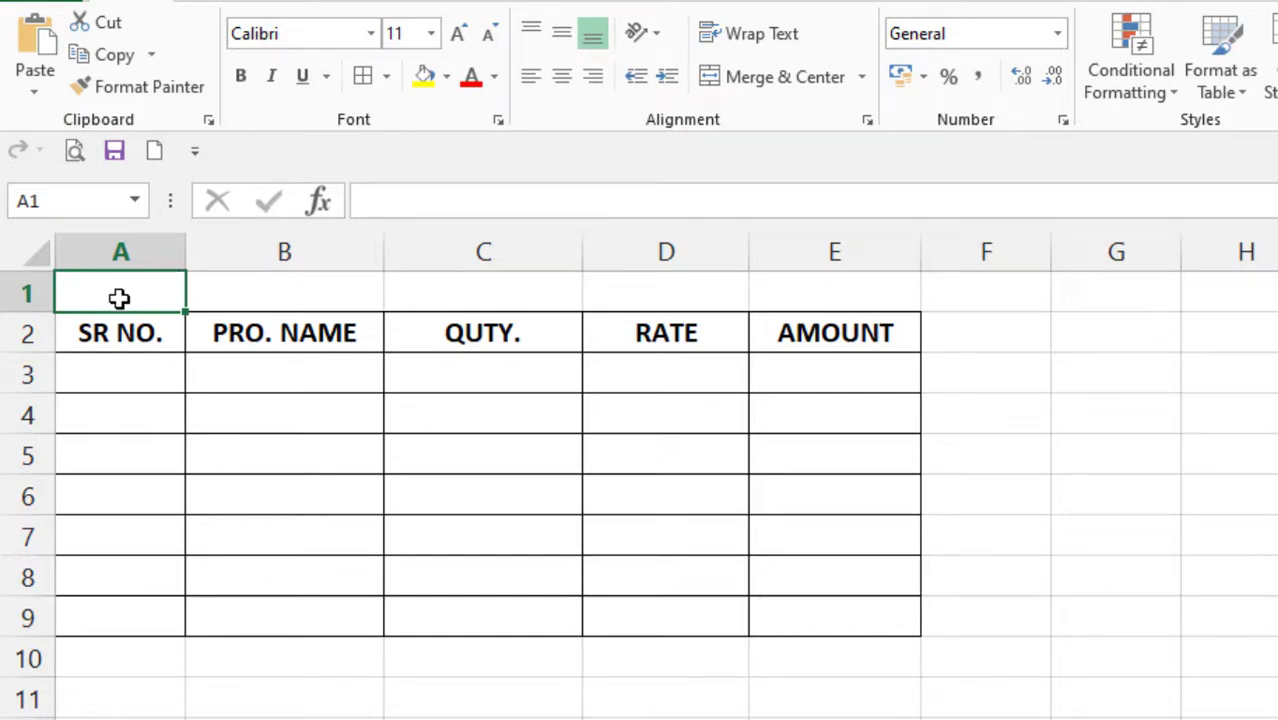
{"action": "left_click_drag", "start_coordinate": [92, 295], "coordinate": [827, 290]}
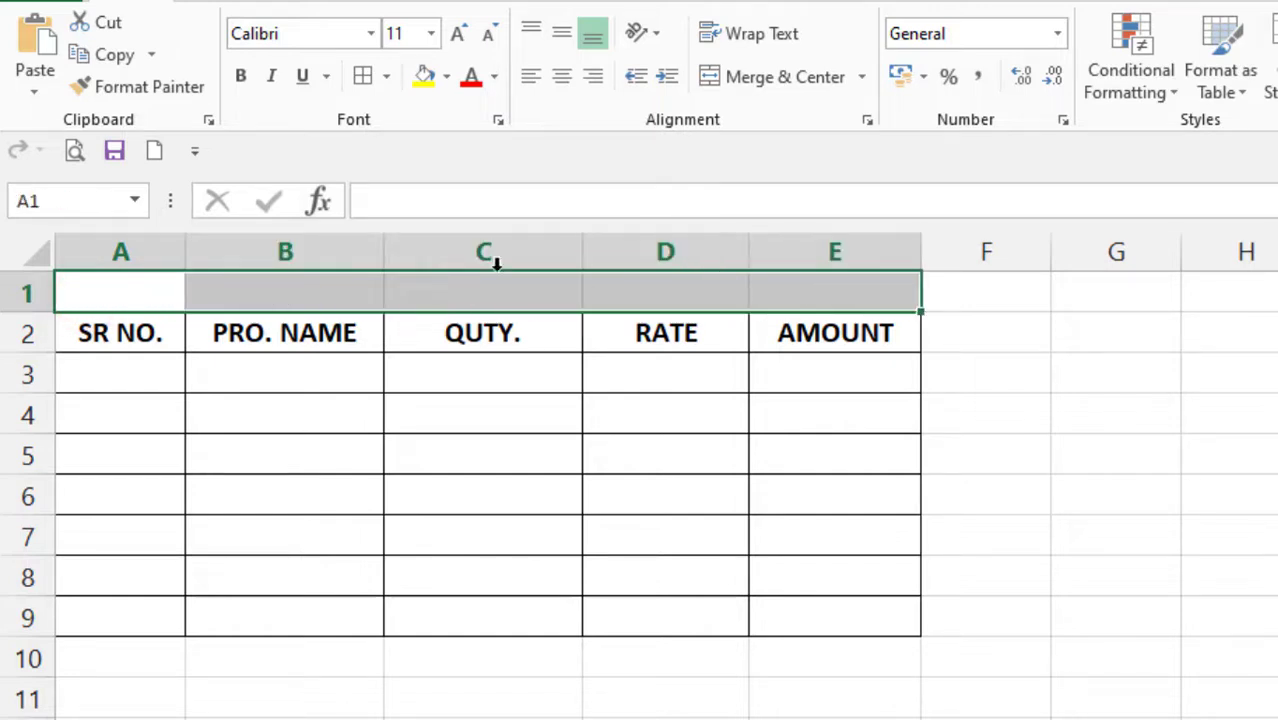
{"action": "left_click", "coordinate": [810, 82]}
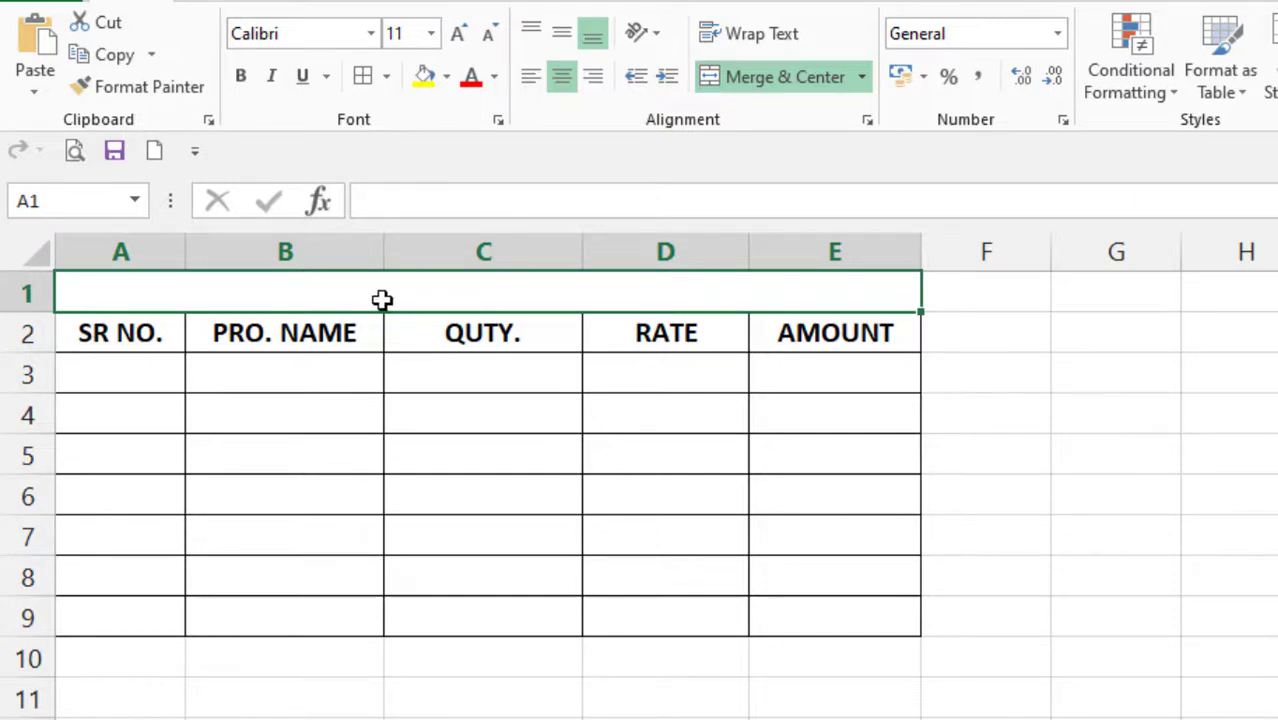
Enter the title "COMPUTER SHOP DATA ENTRY" in the merged cell A1
{"action": "double_click", "coordinate": [417, 298]}
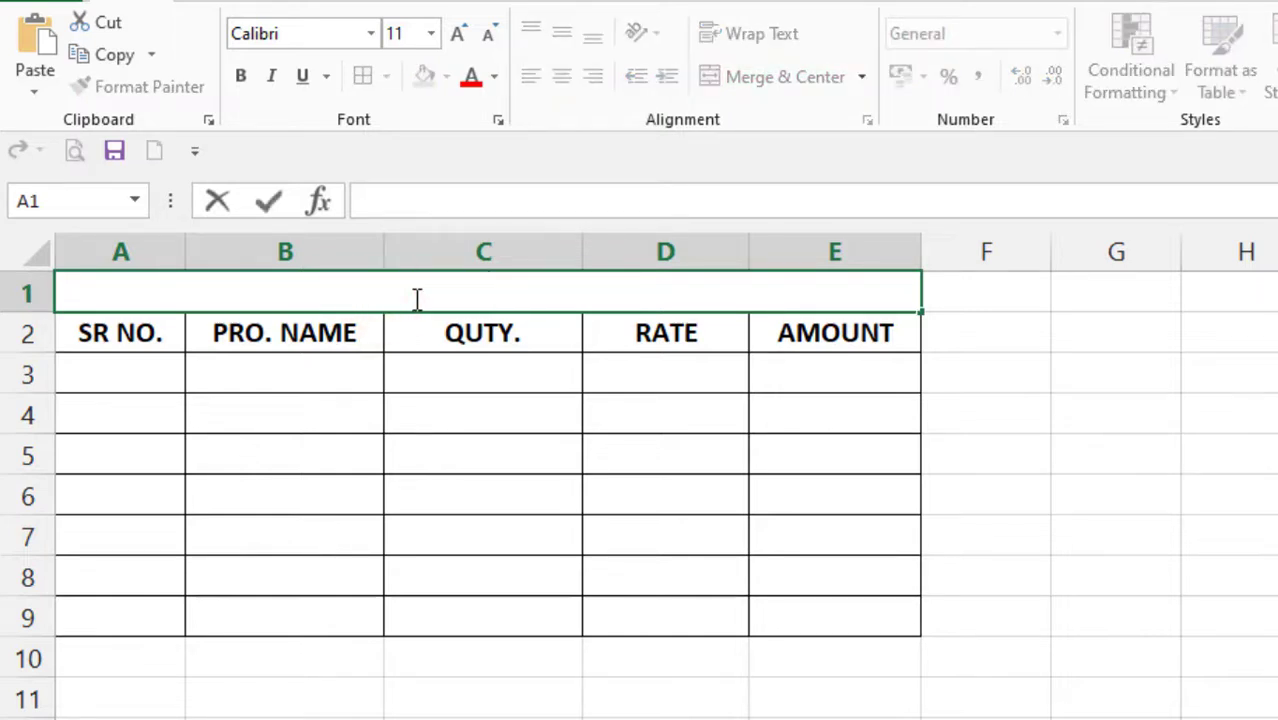
{"action": "type", "text": "CO"}
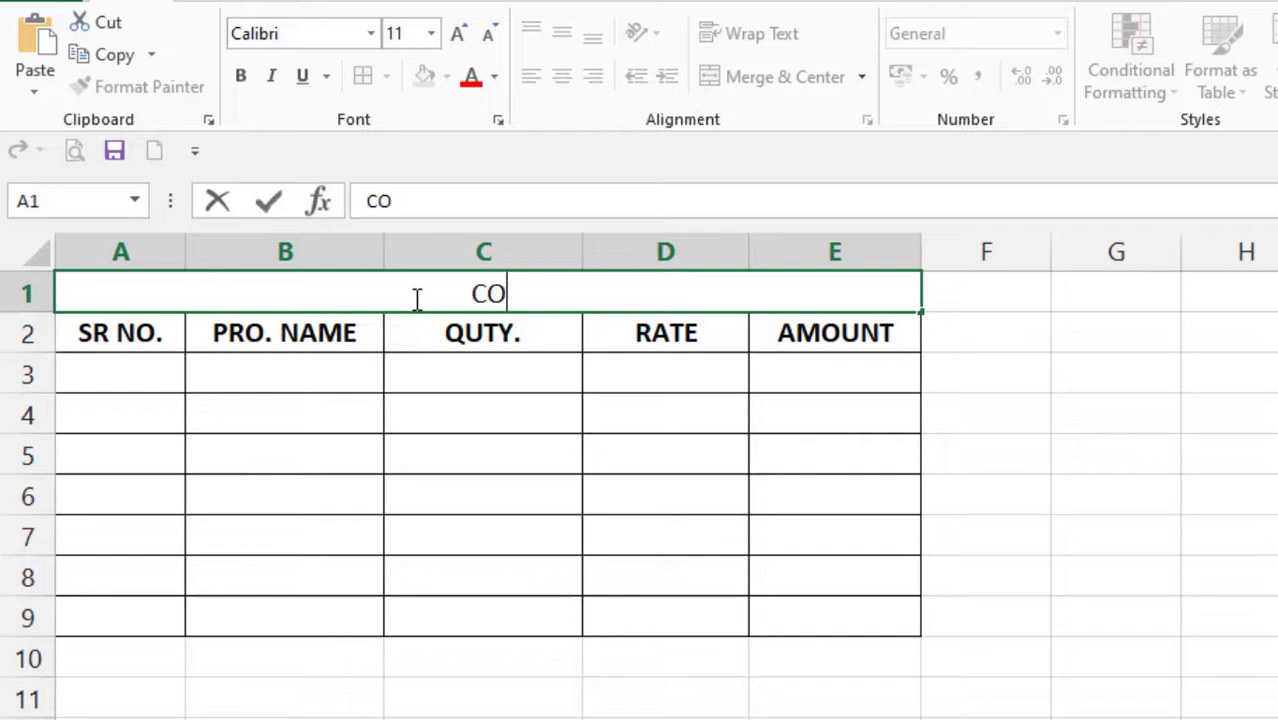
{"action": "type", "text": "MPUTE"}
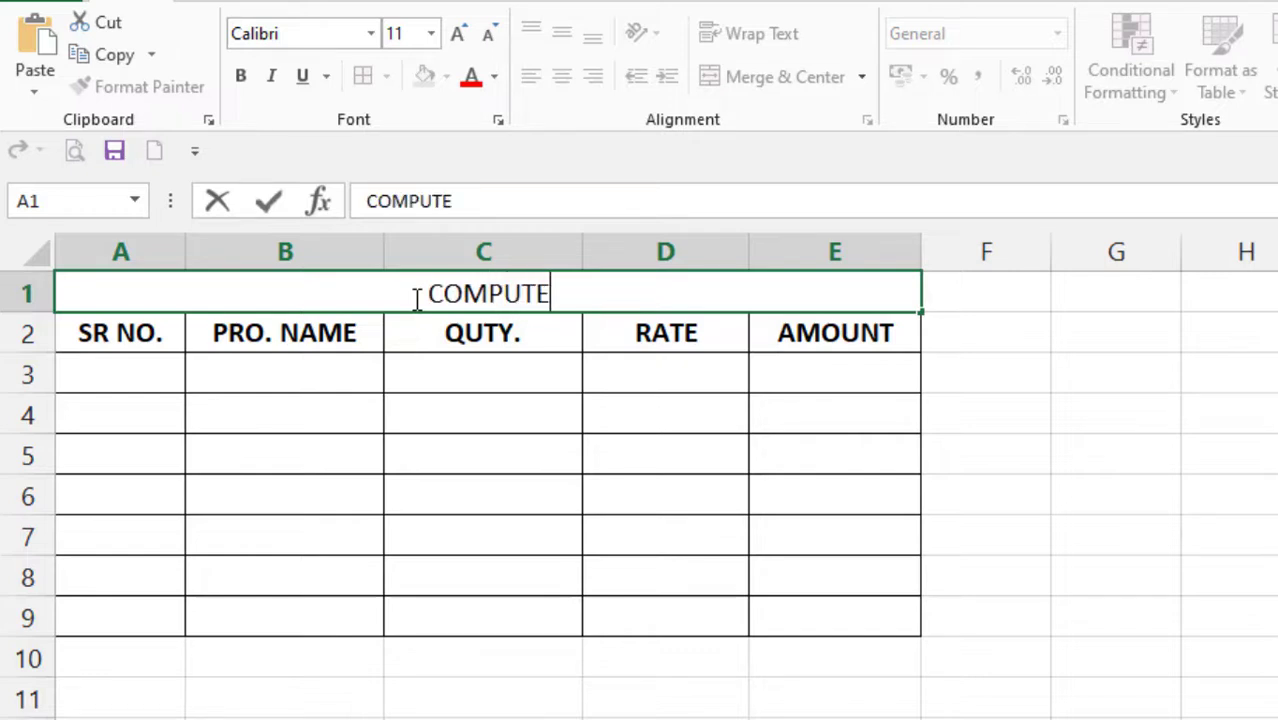
{"action": "type", "text": "R SHO"}
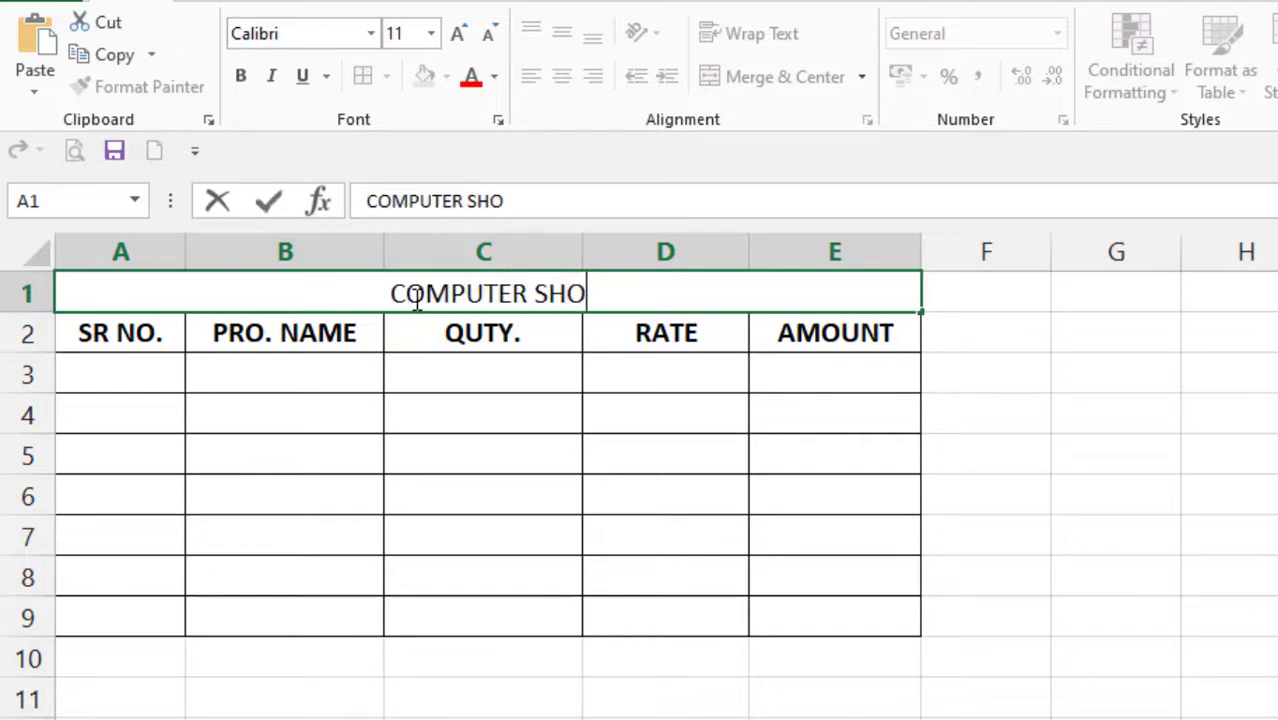
{"action": "type", "text": "P DATA EN"}
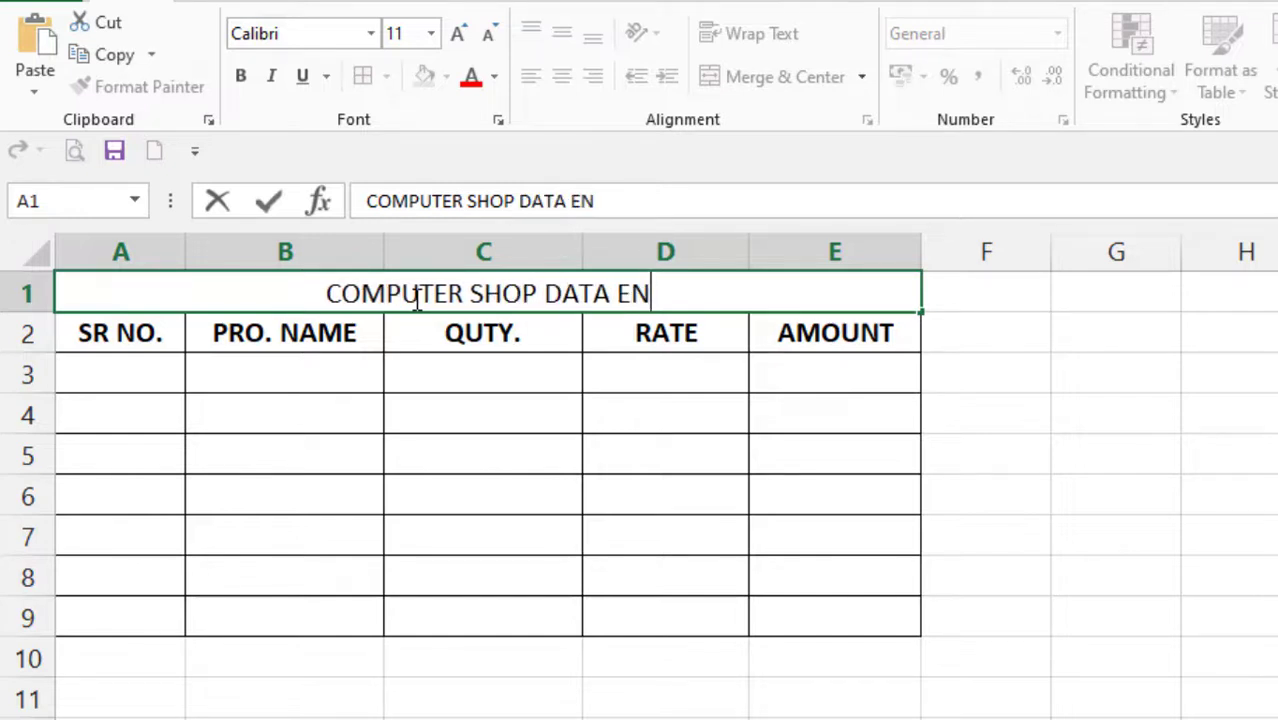
{"action": "type", "text": "TRY"}
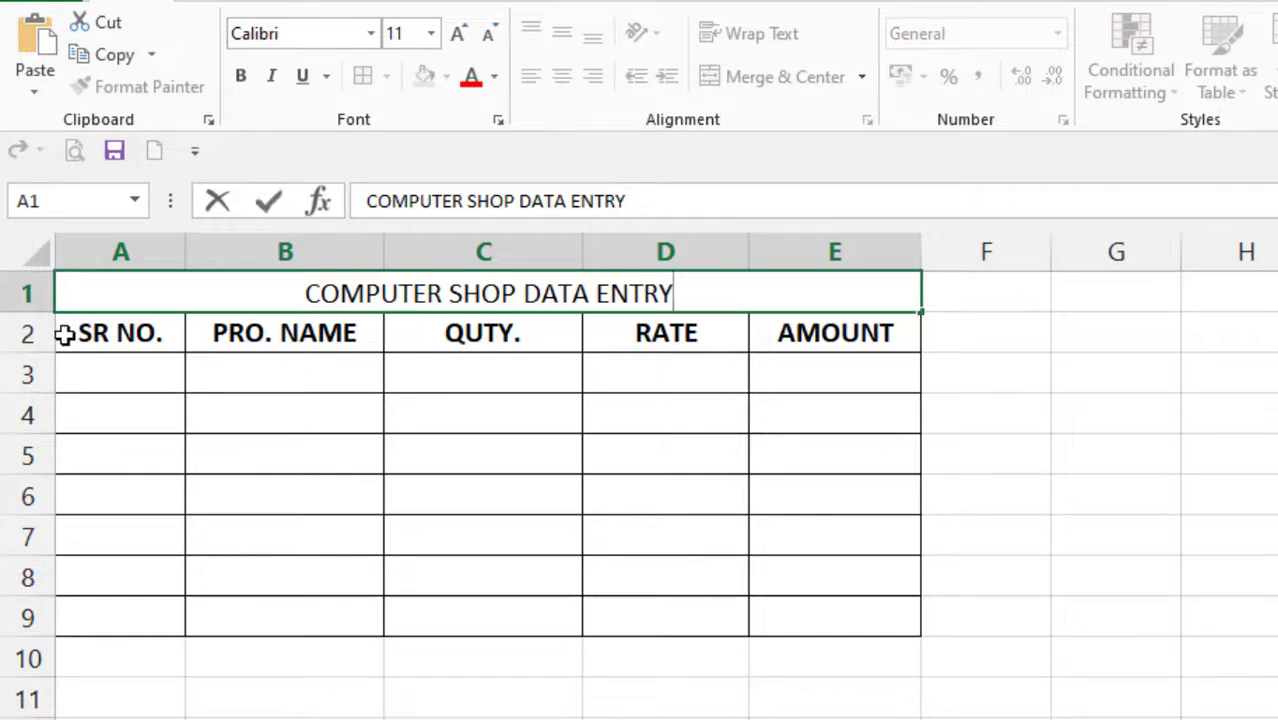
{"action": "left_click", "coordinate": [970, 318]}
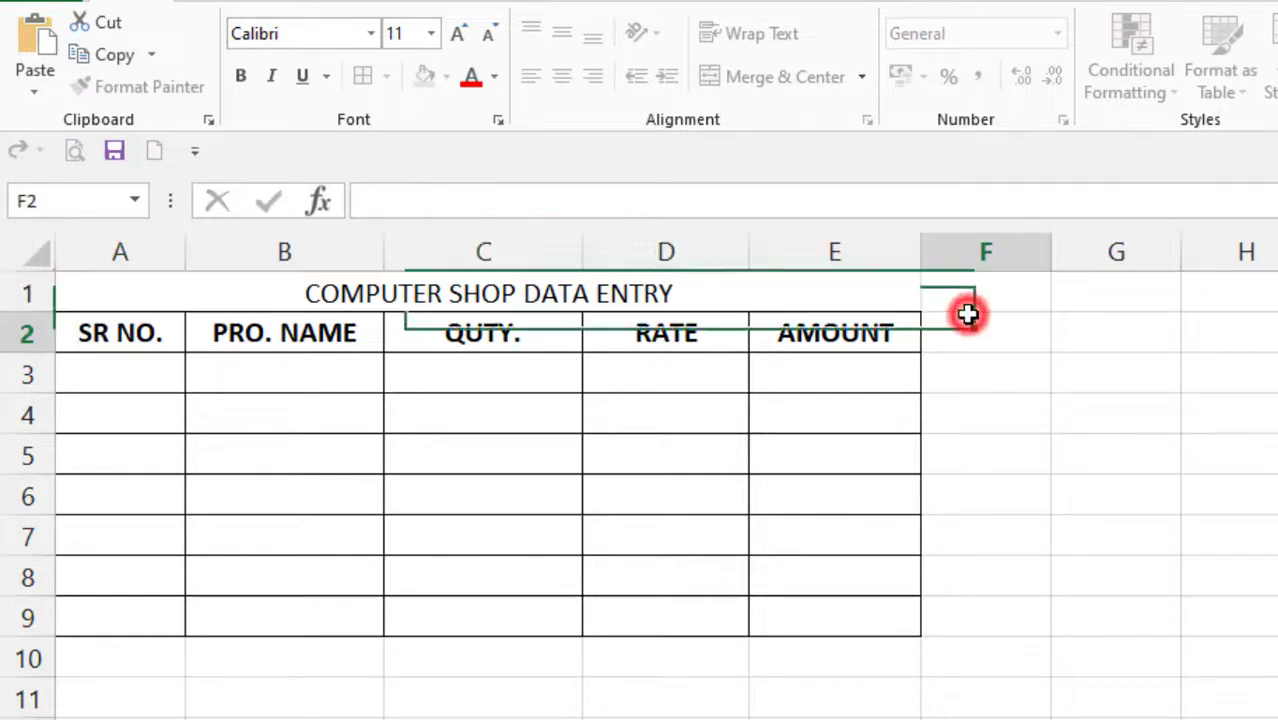
Increase the height of row 1 and align the title vertically to the middle
{"action": "left_click", "coordinate": [558, 294]}
{"action": "left_click_drag", "start_coordinate": [38, 314], "coordinate": [40, 366]}
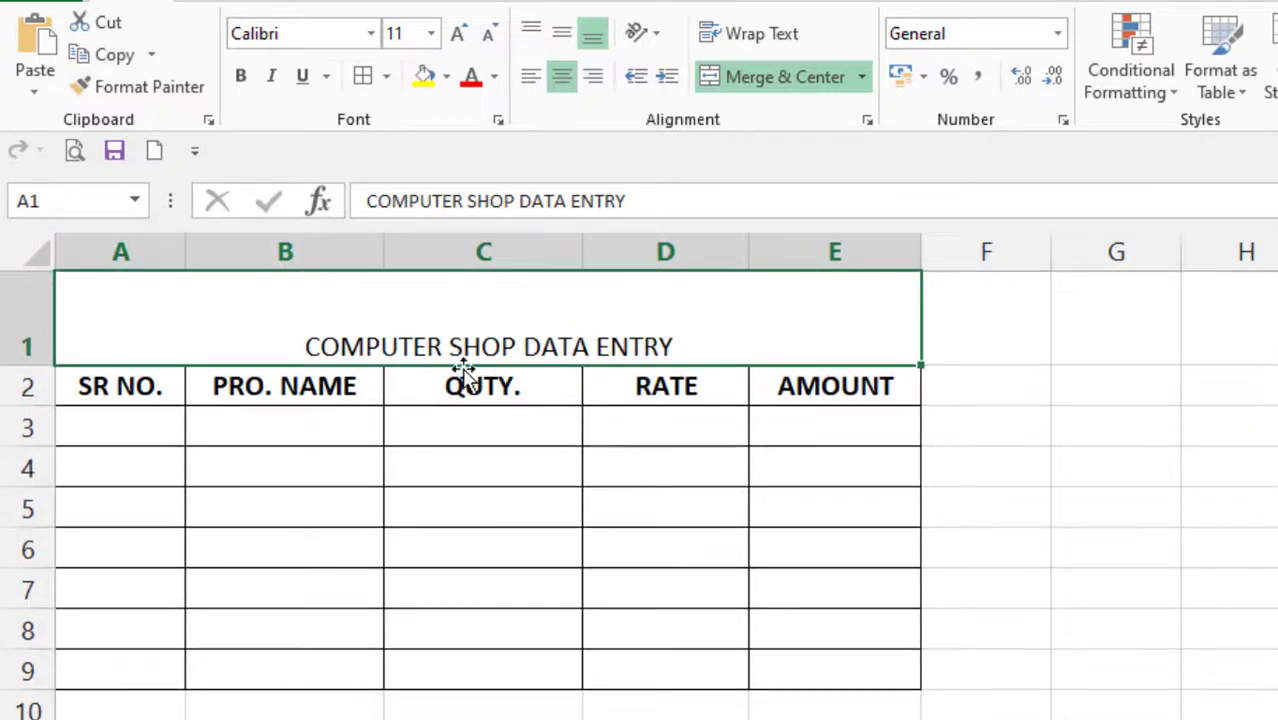
{"action": "left_click", "coordinate": [762, 320]}
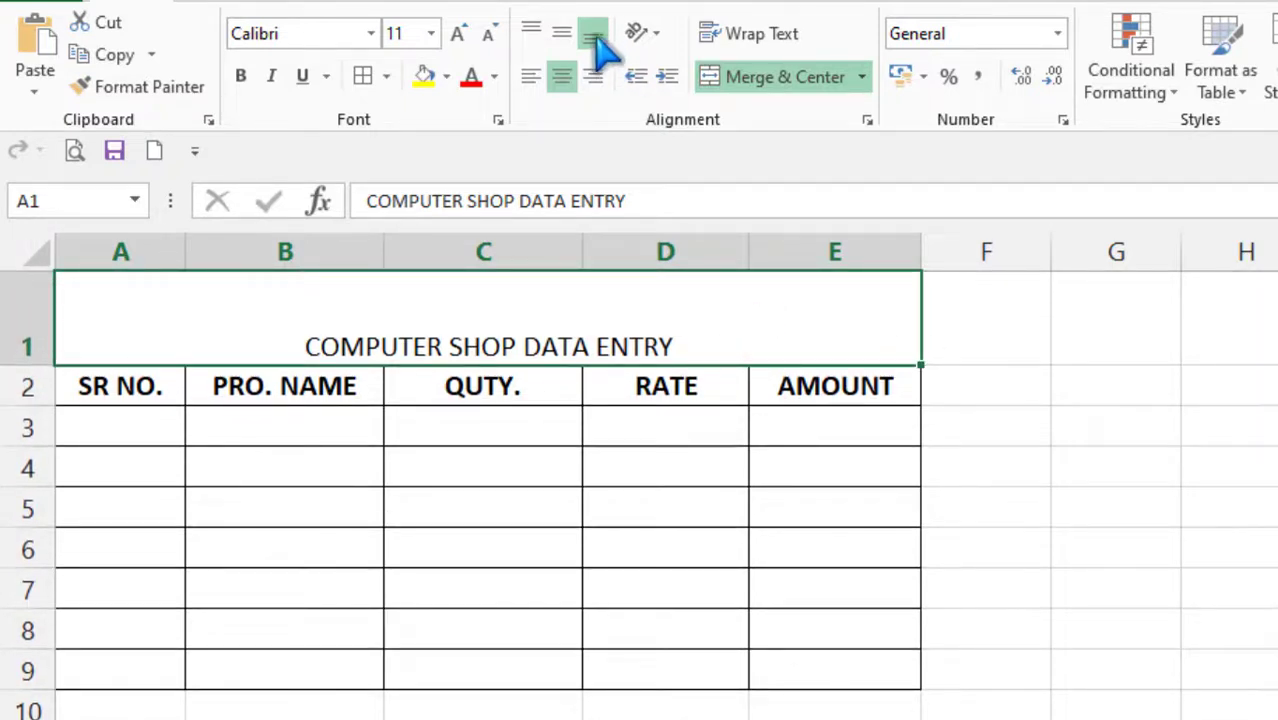
{"action": "left_click", "coordinate": [566, 33]}
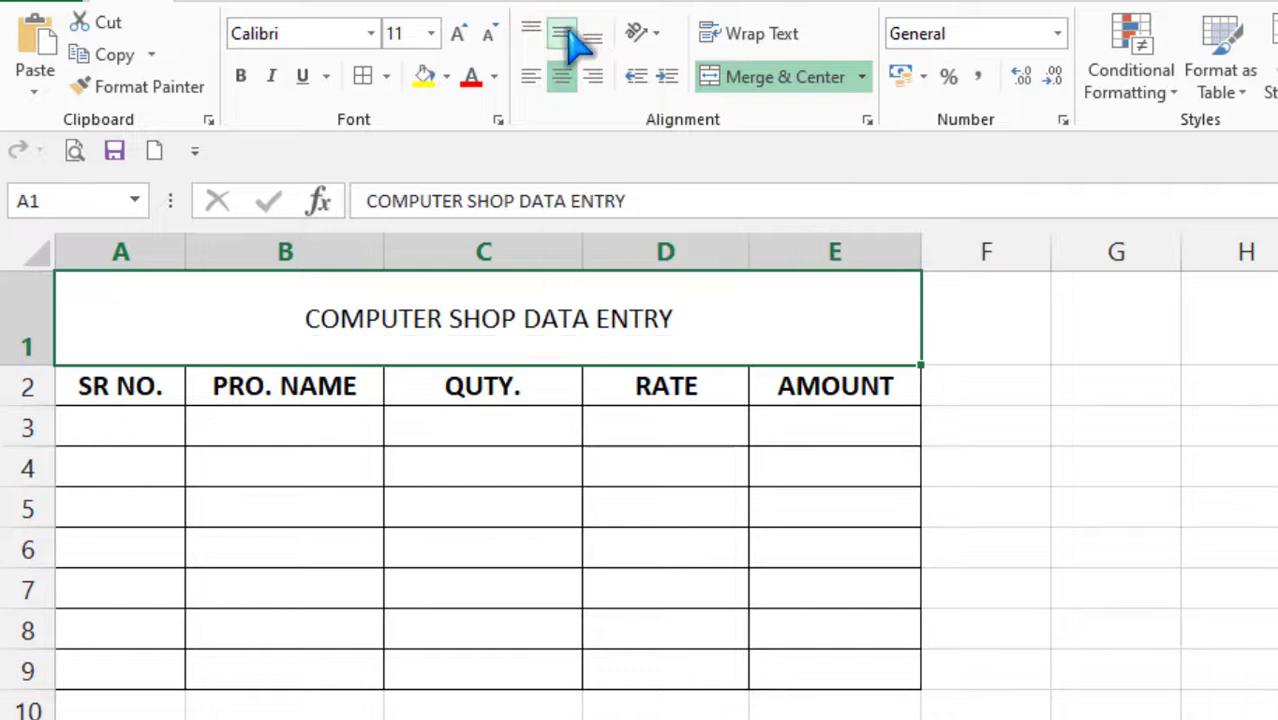
Enlarge the title in row 1 to font size 20 and make it bold
{"action": "left_click", "coordinate": [460, 38]}
{"action": "left_click", "coordinate": [460, 38]}
{"action": "left_click", "coordinate": [460, 38]}
{"action": "left_click", "coordinate": [460, 38]}
{"action": "left_click", "coordinate": [460, 38]}
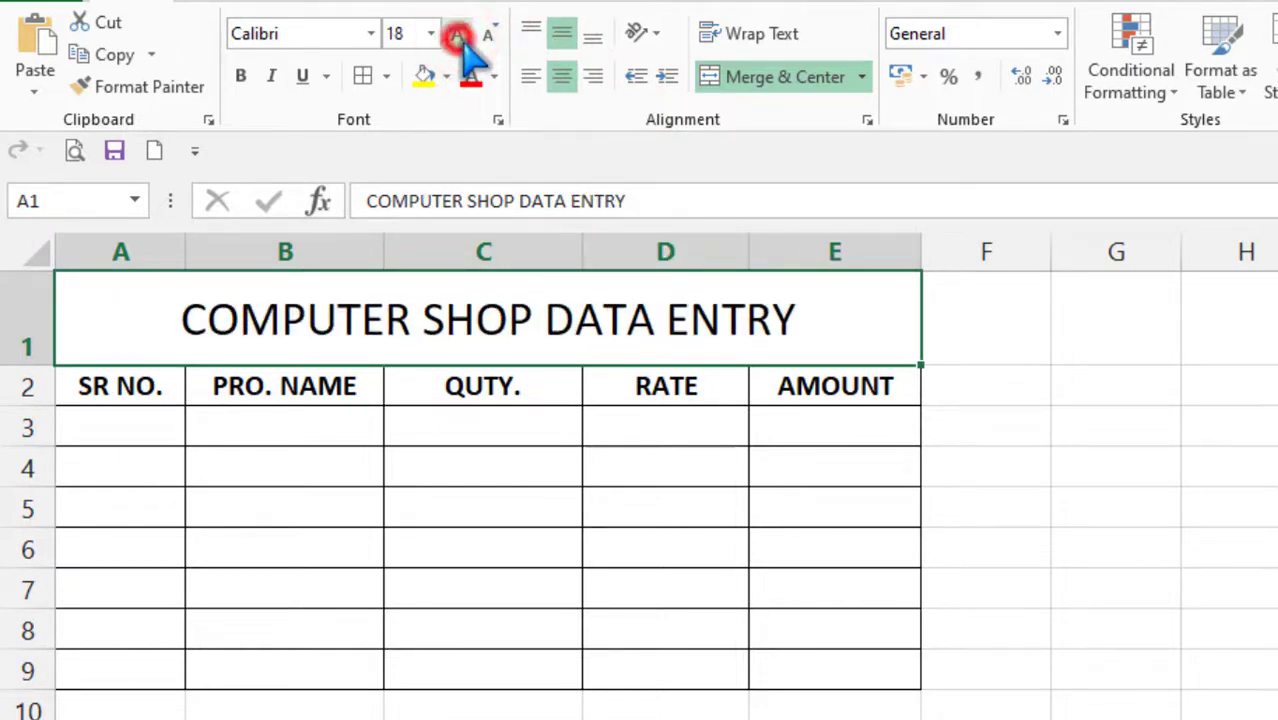
{"action": "left_click", "coordinate": [241, 77]}
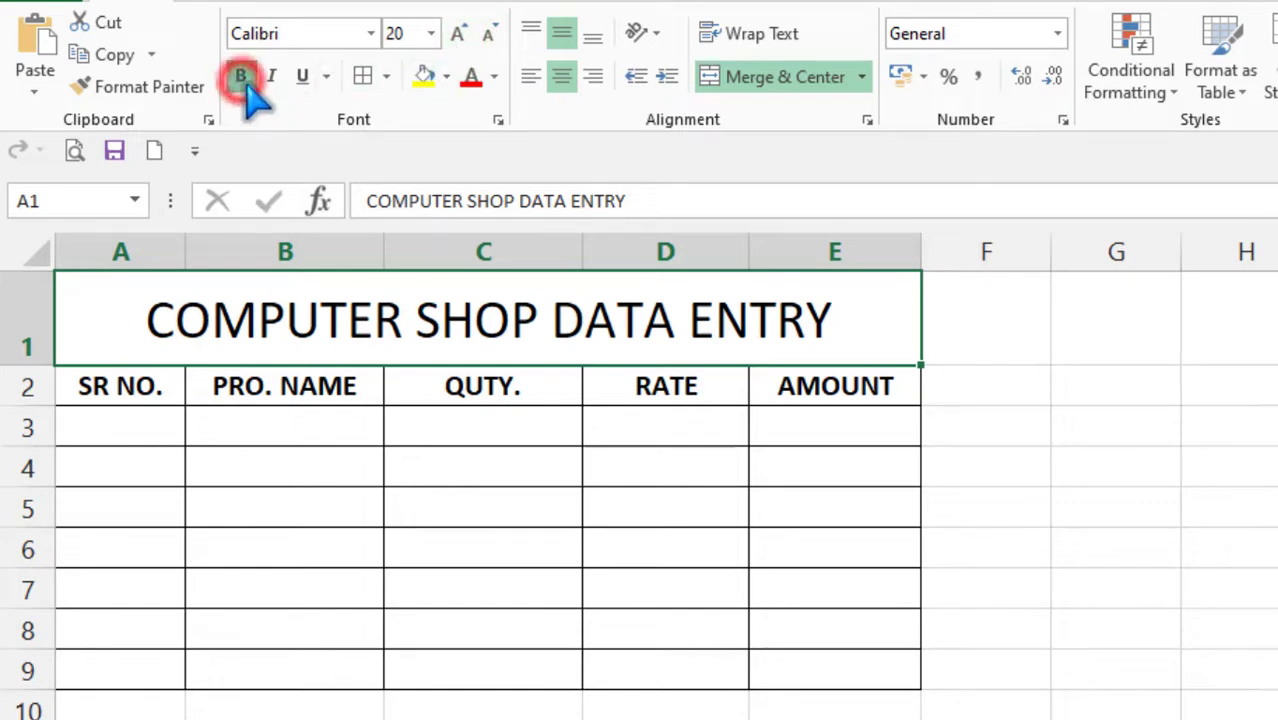
Set the title's font to Akrobat Black and fill its merged cell with the standard dark blue
{"action": "left_click", "coordinate": [370, 34]}
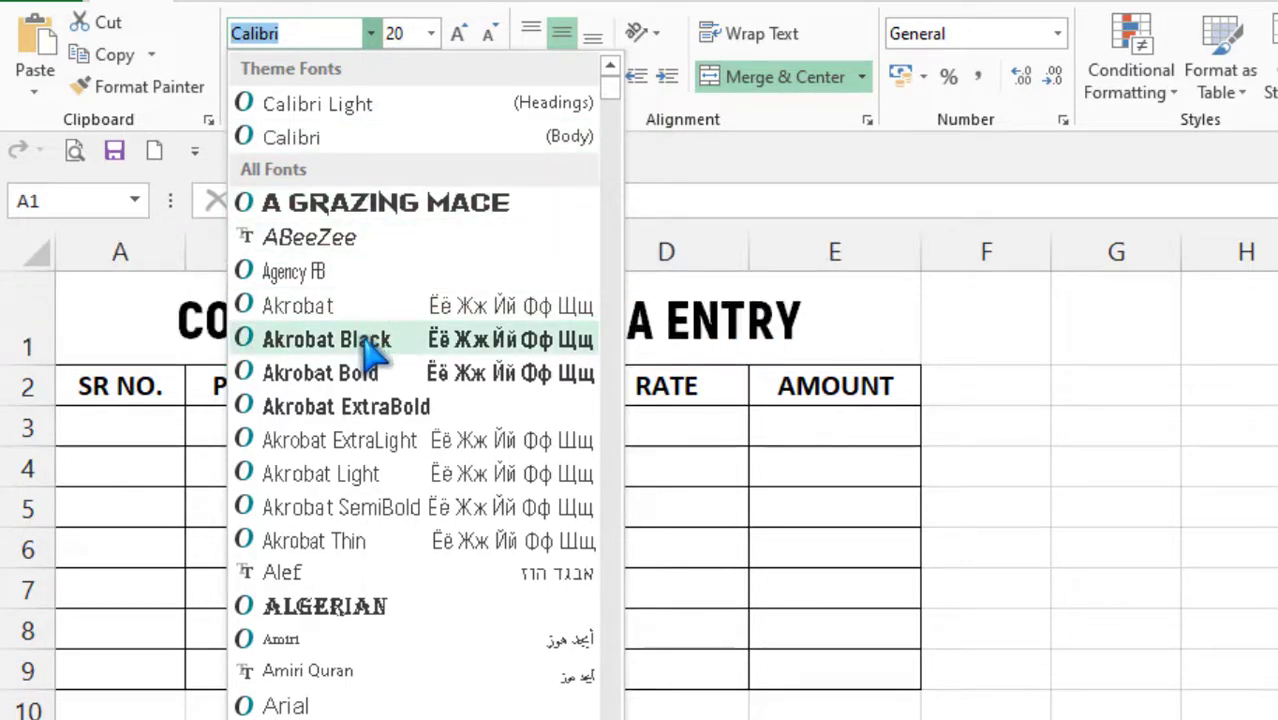
{"action": "left_click", "coordinate": [370, 345]}
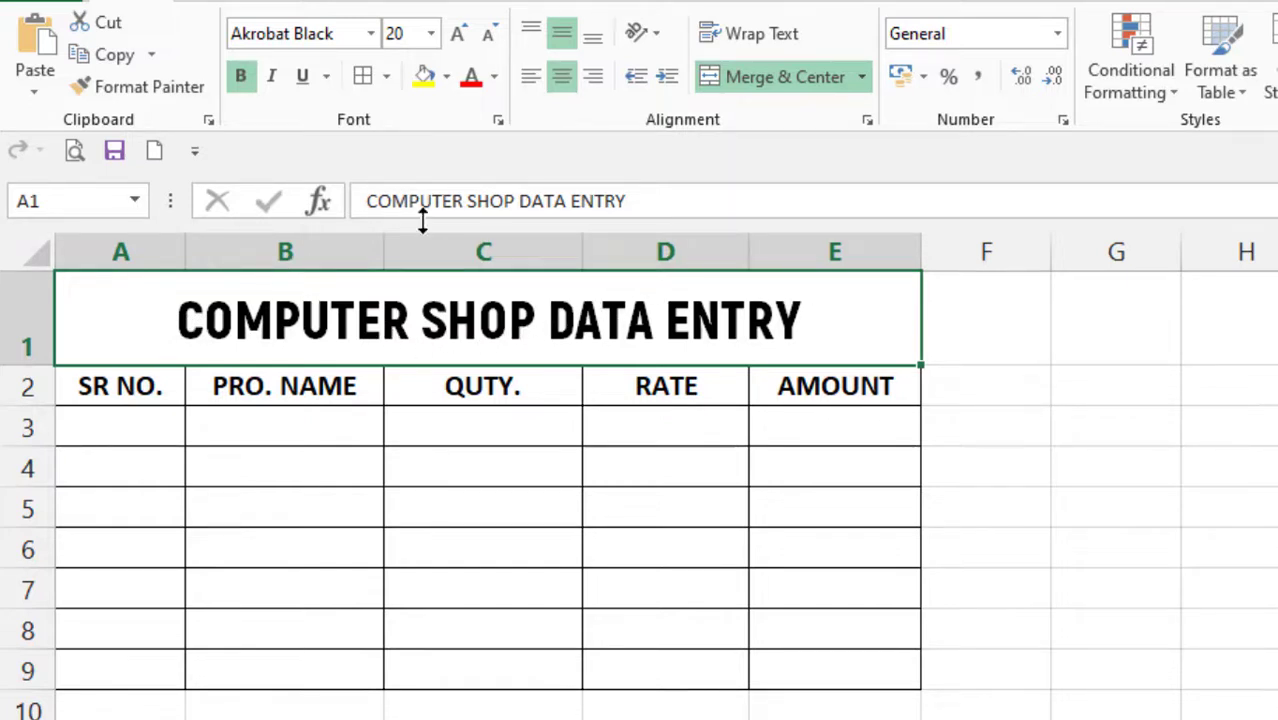
{"action": "left_click", "coordinate": [446, 77]}
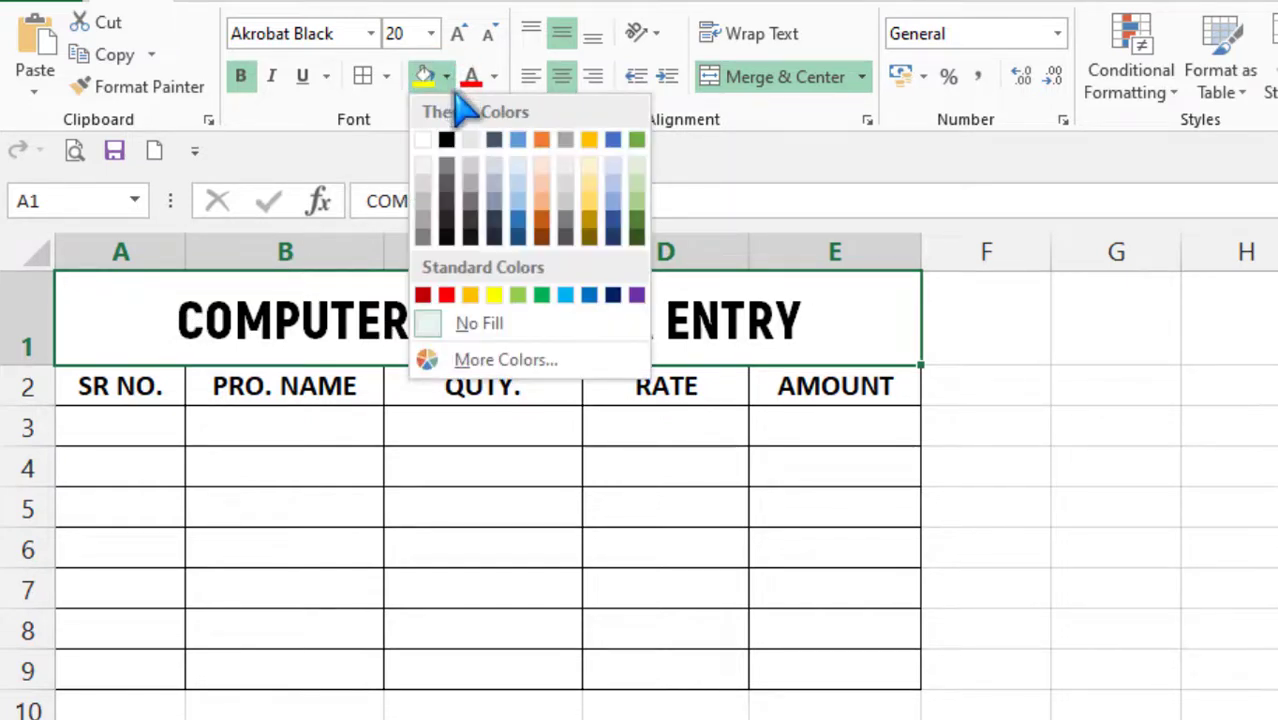
{"action": "left_click", "coordinate": [613, 295]}
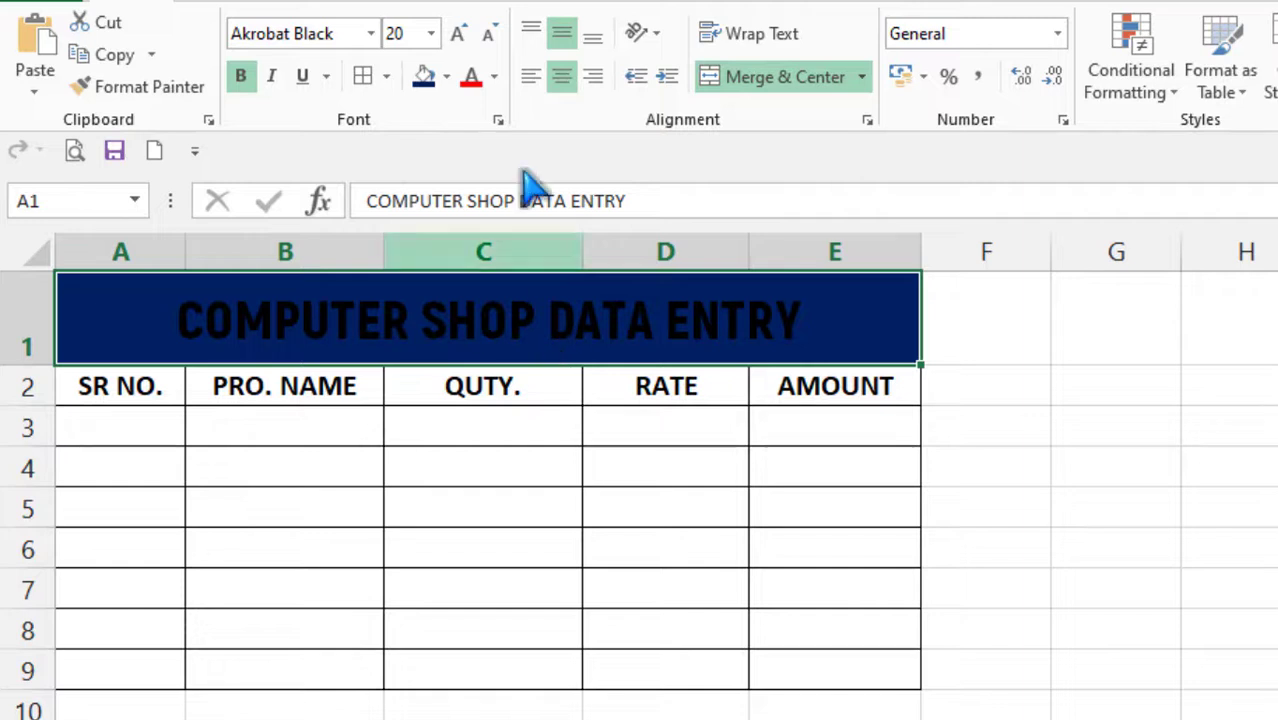
Set the title's font colour to white
{"action": "left_click", "coordinate": [494, 78]}
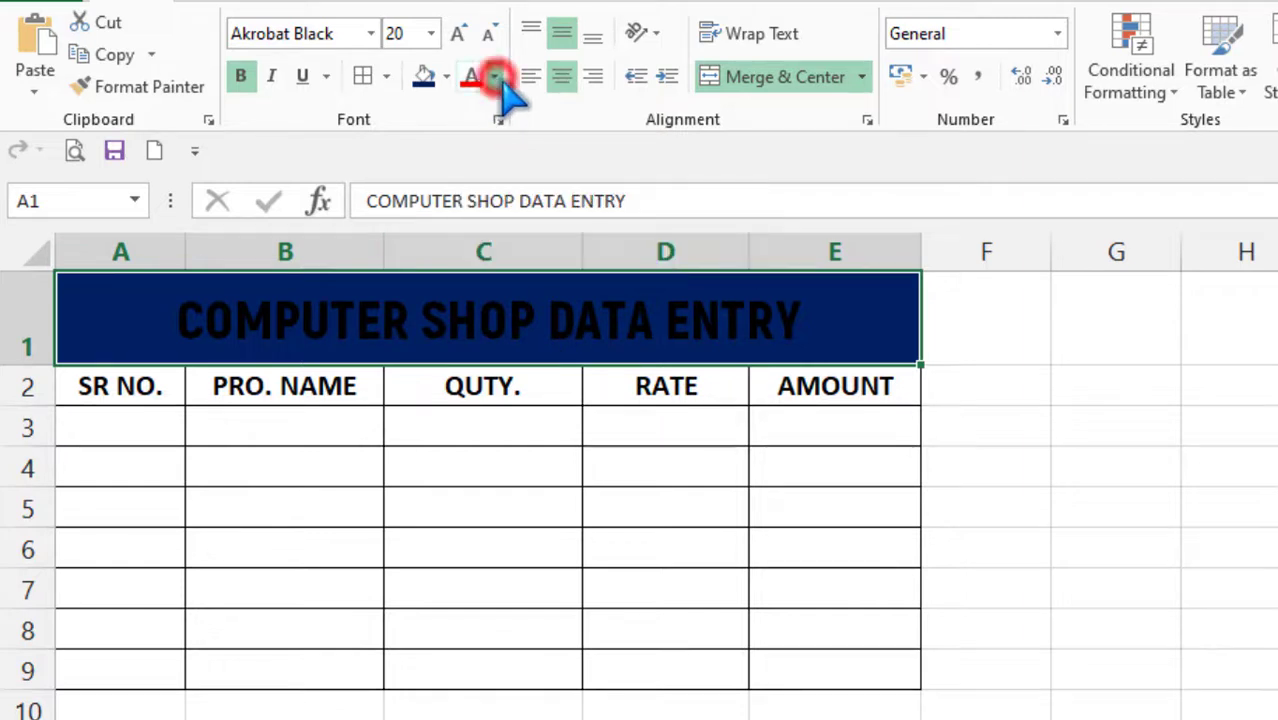
{"action": "left_click", "coordinate": [469, 174]}
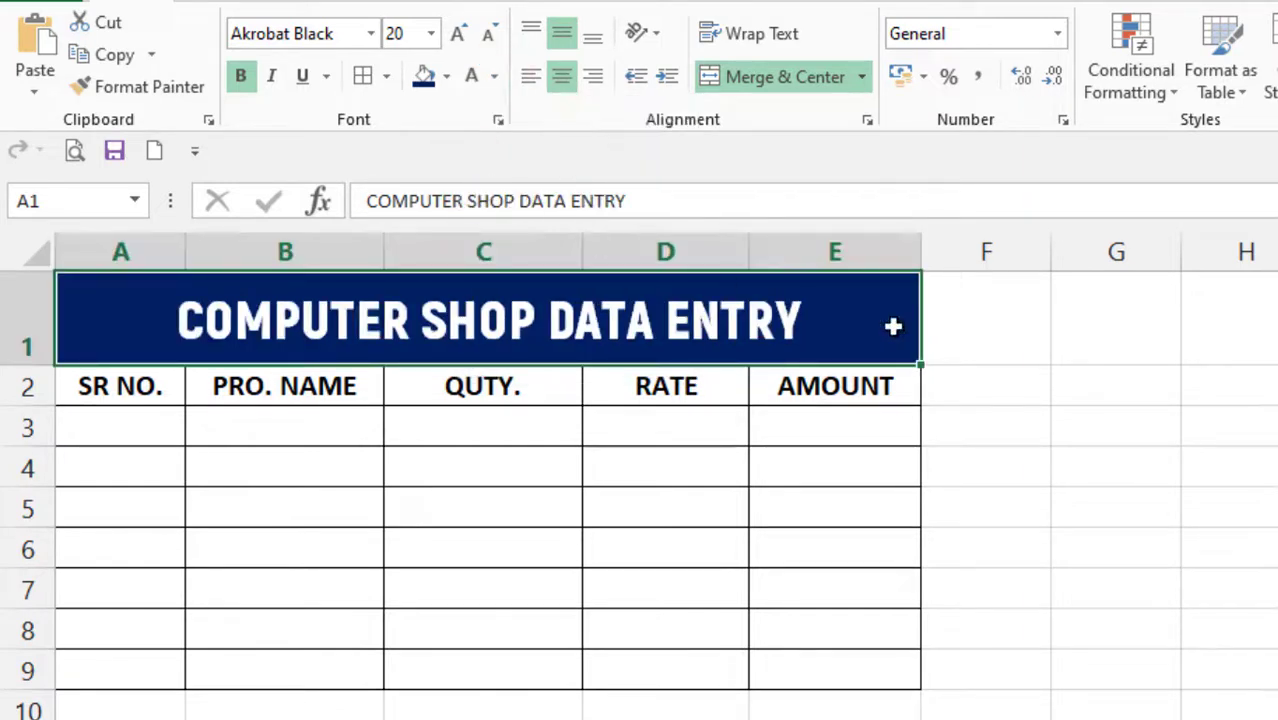
{"action": "left_click", "coordinate": [1070, 343]}
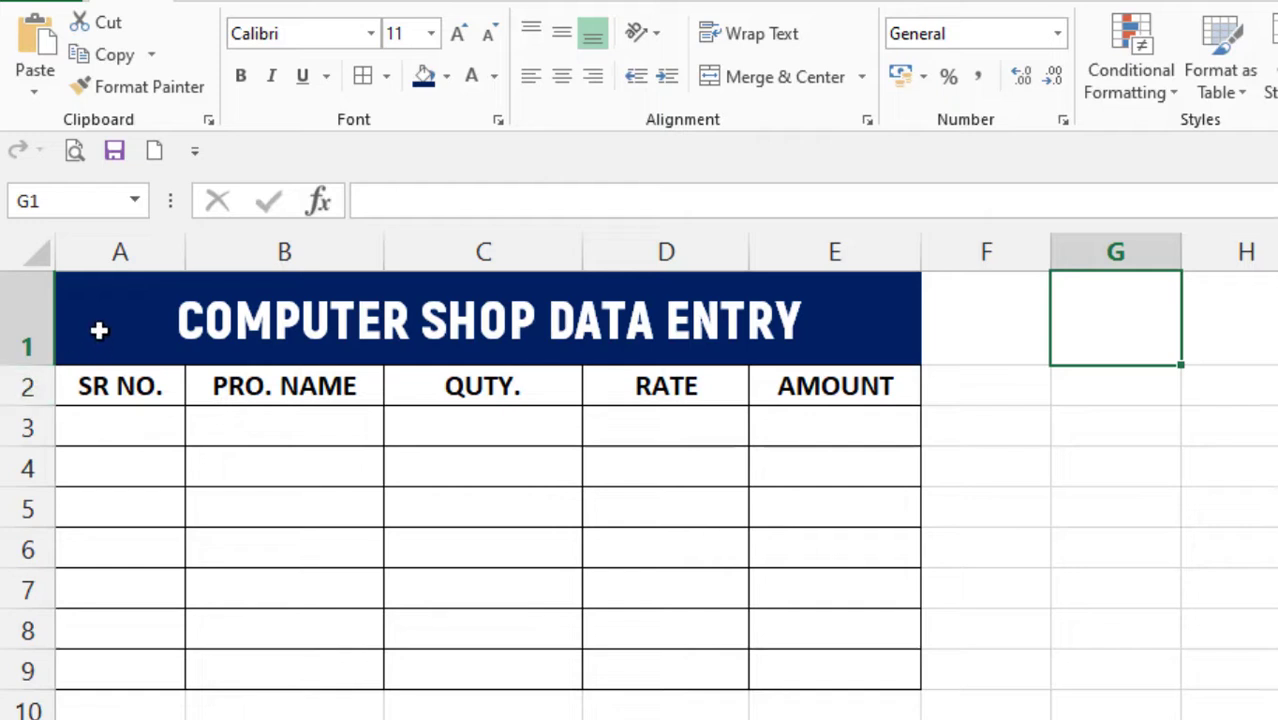
Enter the serial numbers 1 and 2 in cells A3 and A4 under SR NO
{"action": "left_click", "coordinate": [104, 429]}
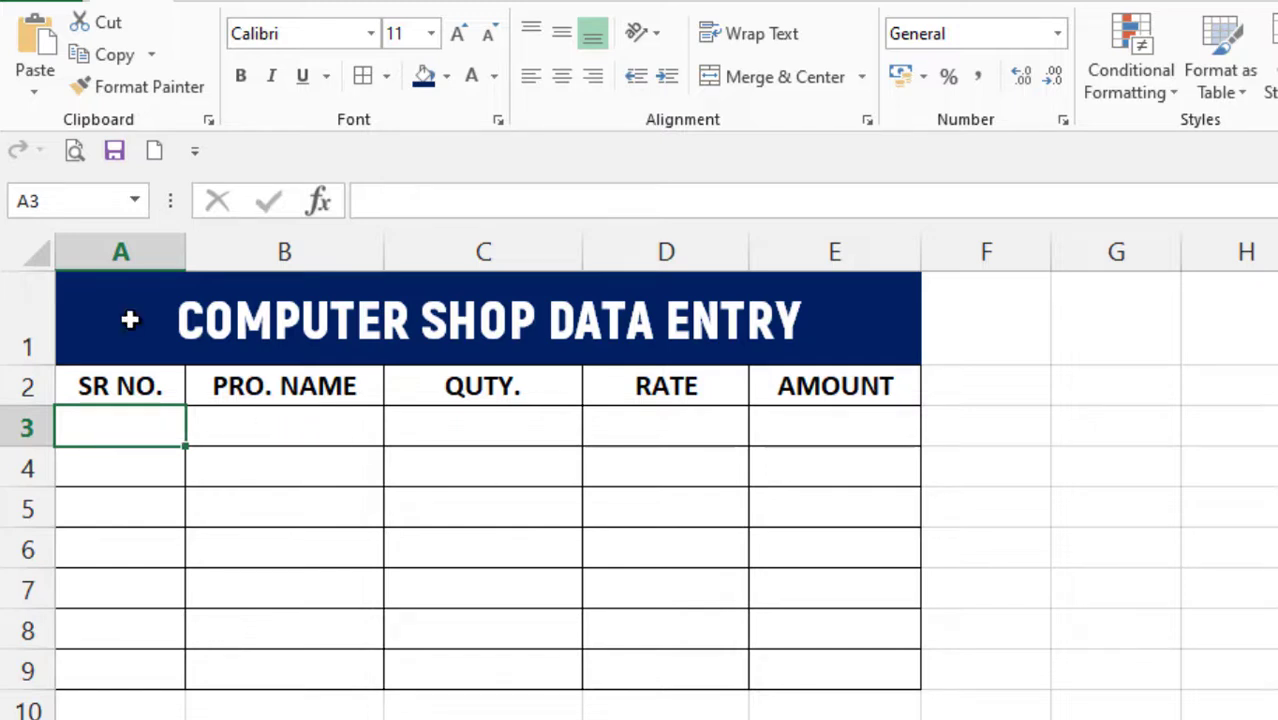
{"action": "left_click", "coordinate": [110, 388]}
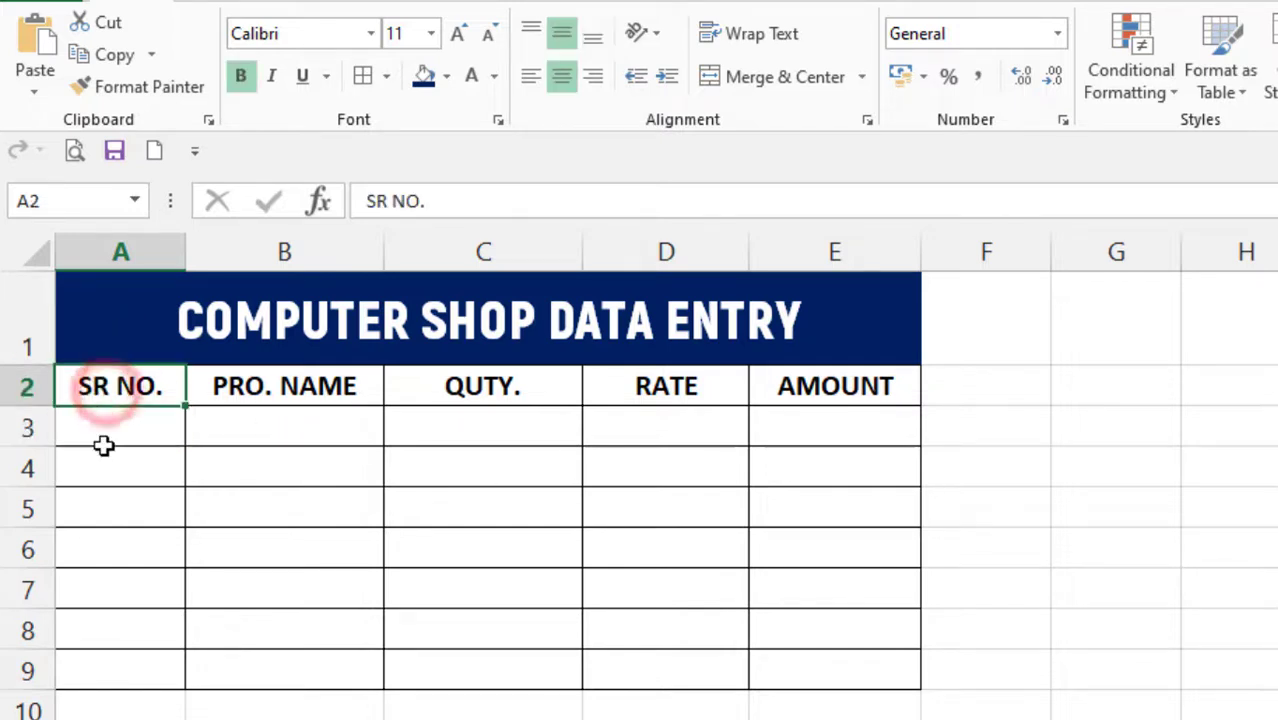
{"action": "left_click", "coordinate": [107, 429]}
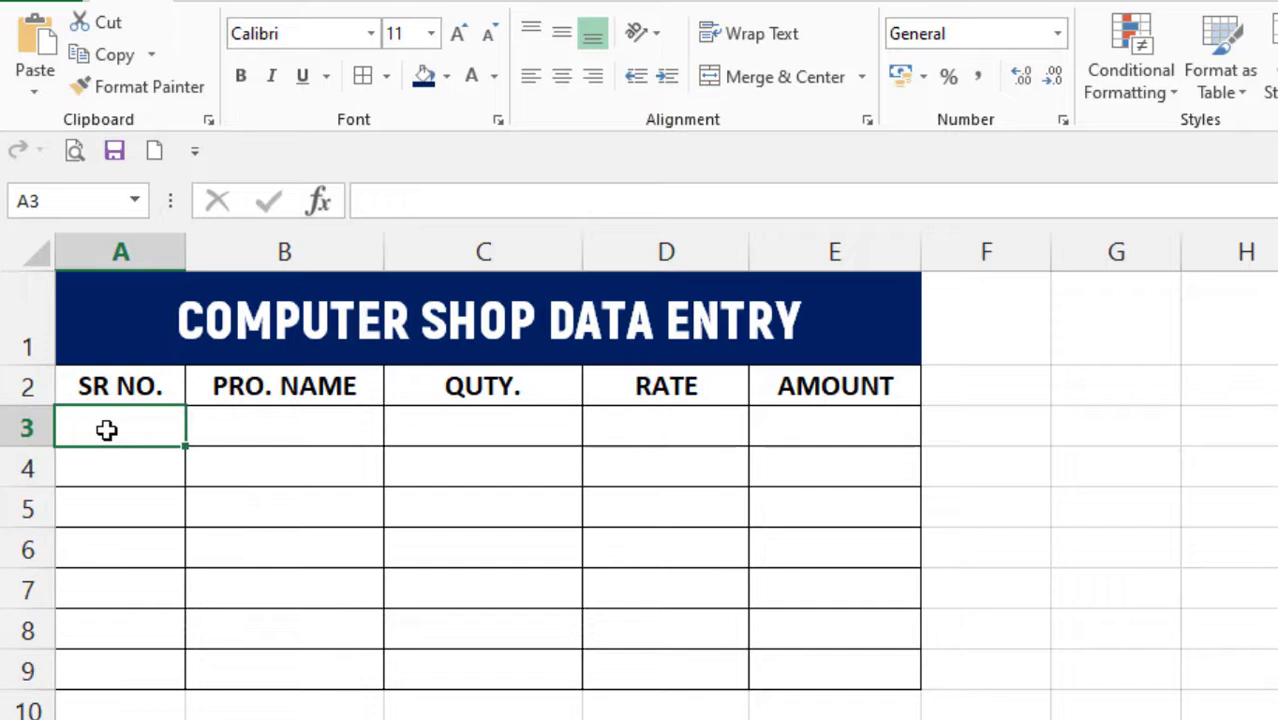
{"action": "type", "text": "1"}
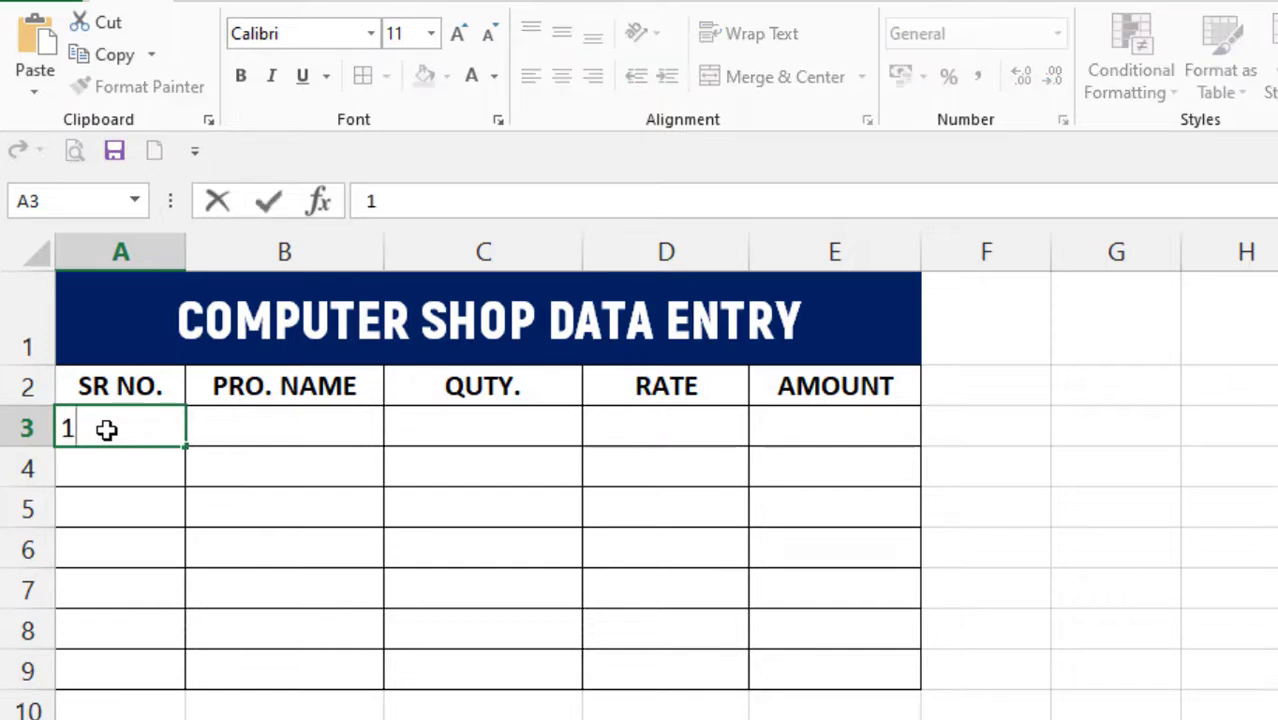
{"action": "key", "text": "Return"}
{"action": "type", "text": "2"}
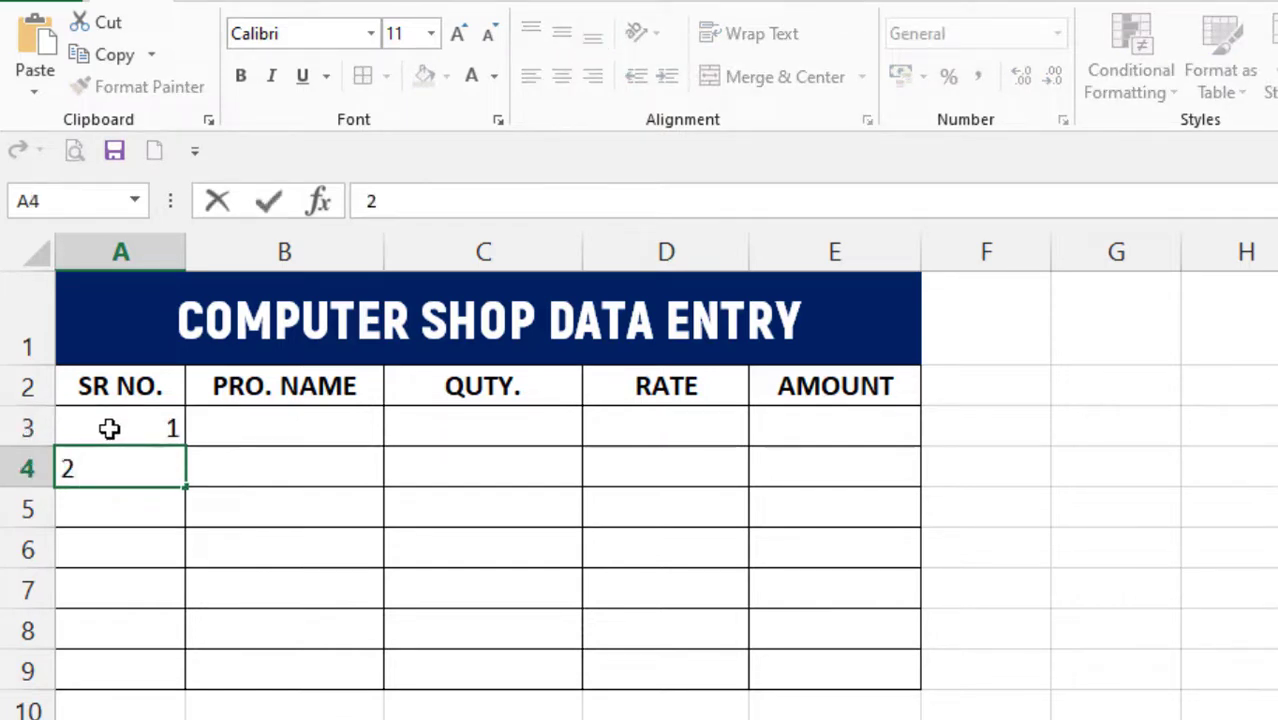
{"action": "left_click", "coordinate": [134, 482]}
Extend the serial number series from A3:A4 down to cell A9
{"action": "left_click", "coordinate": [148, 430]}
{"action": "left_click_drag", "start_coordinate": [147, 430], "coordinate": [146, 461]}
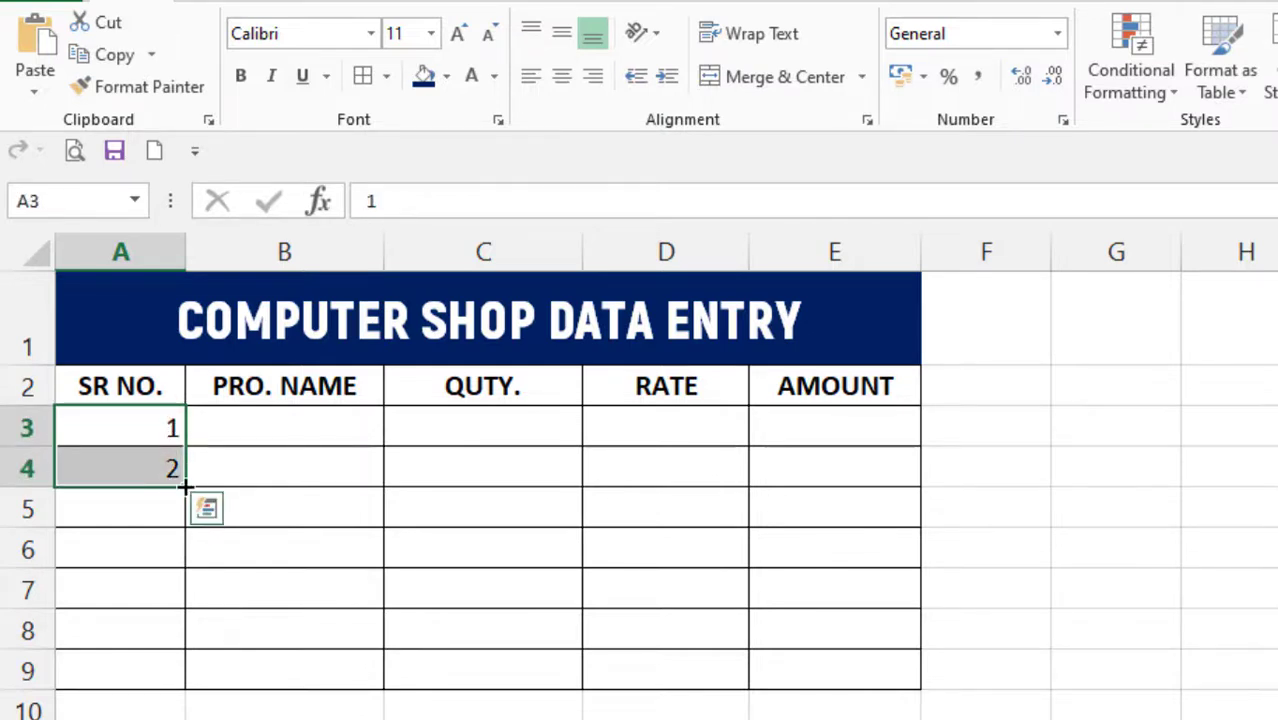
{"action": "left_click_drag", "start_coordinate": [185, 484], "coordinate": [192, 672]}
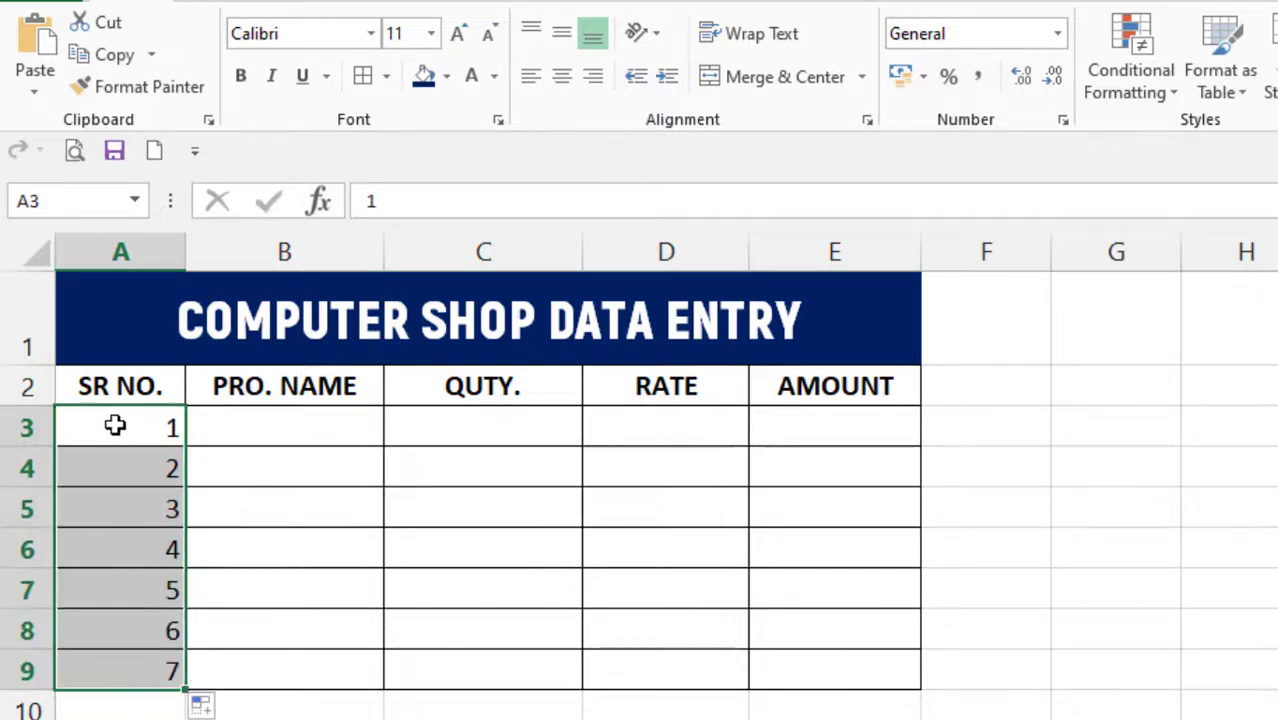
{"action": "left_click", "coordinate": [258, 434]}
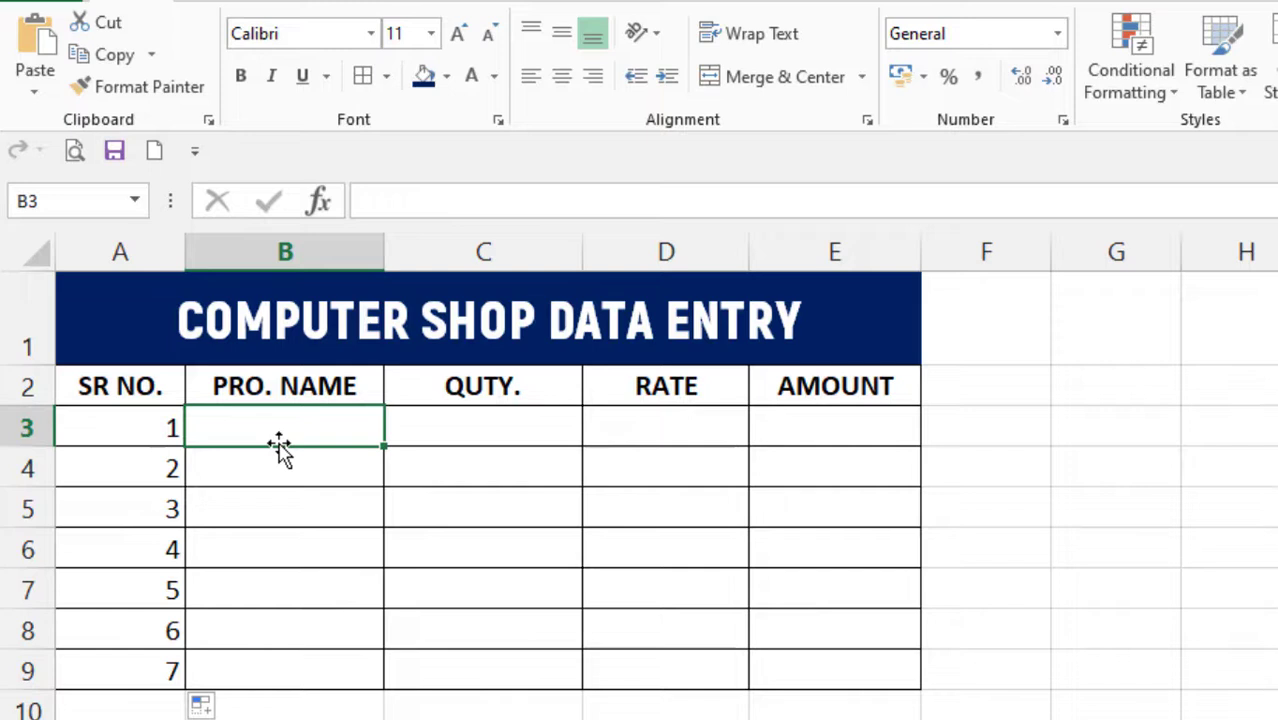
{"action": "left_click", "coordinate": [274, 425]}
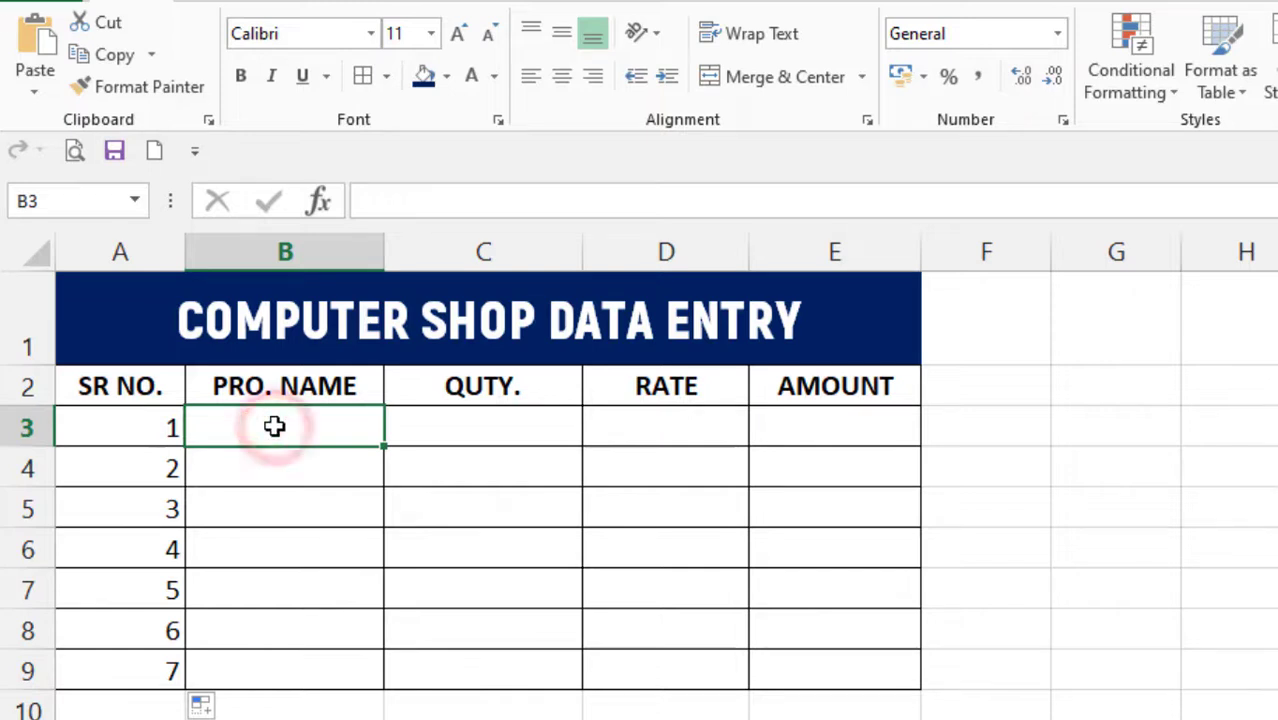
{"action": "type", "text": "KEU"}
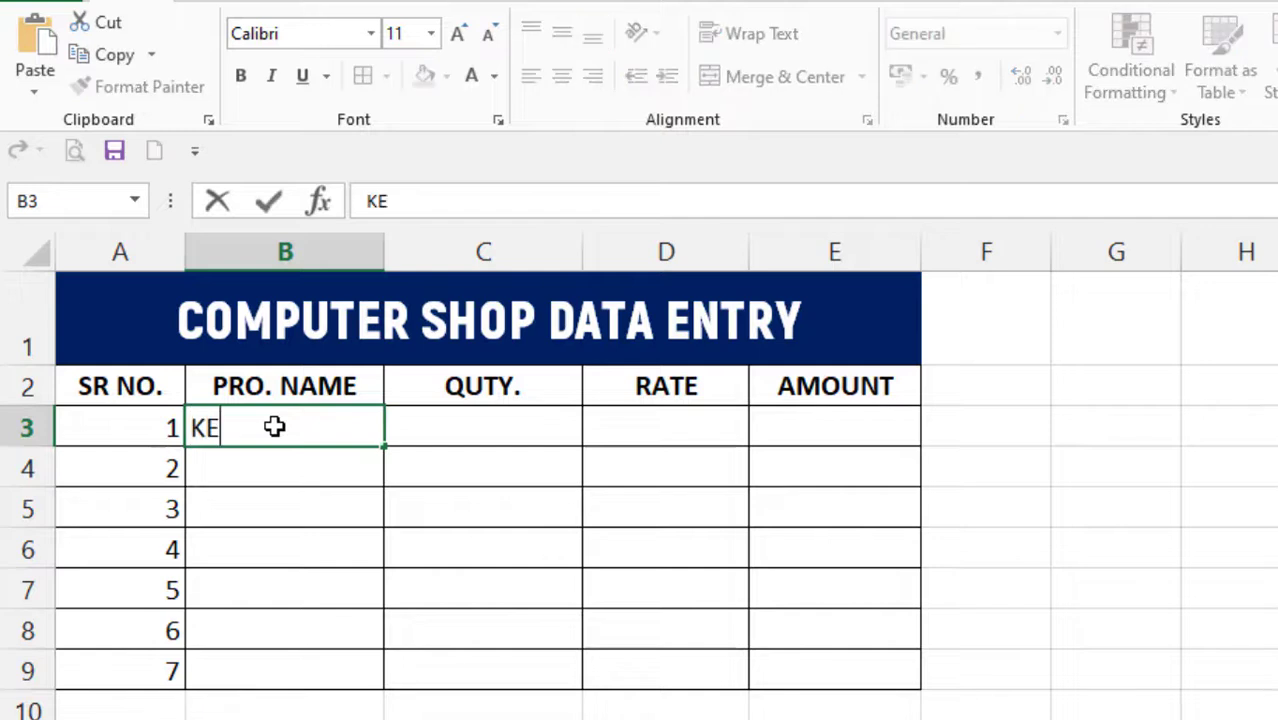
{"action": "key", "text": "BackSpace"}
{"action": "type", "text": "eybo"}
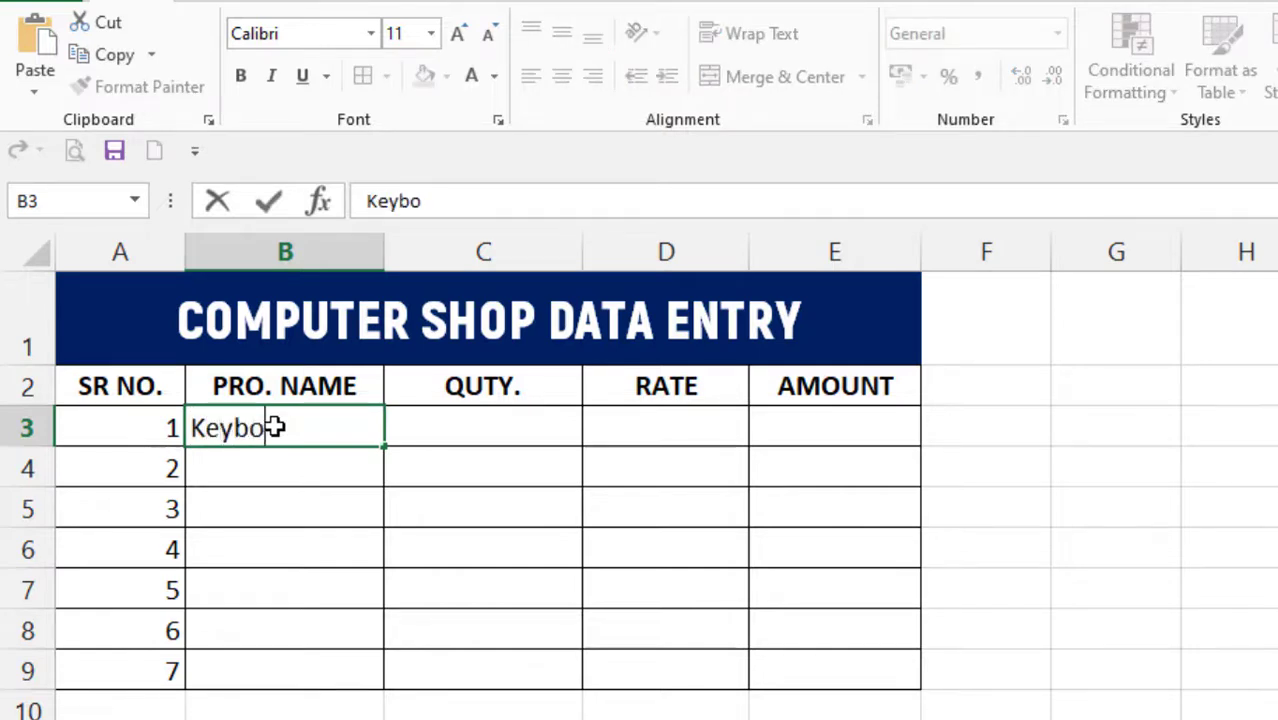
{"action": "type", "text": "rad"}
{"action": "left_click", "coordinate": [297, 470]}
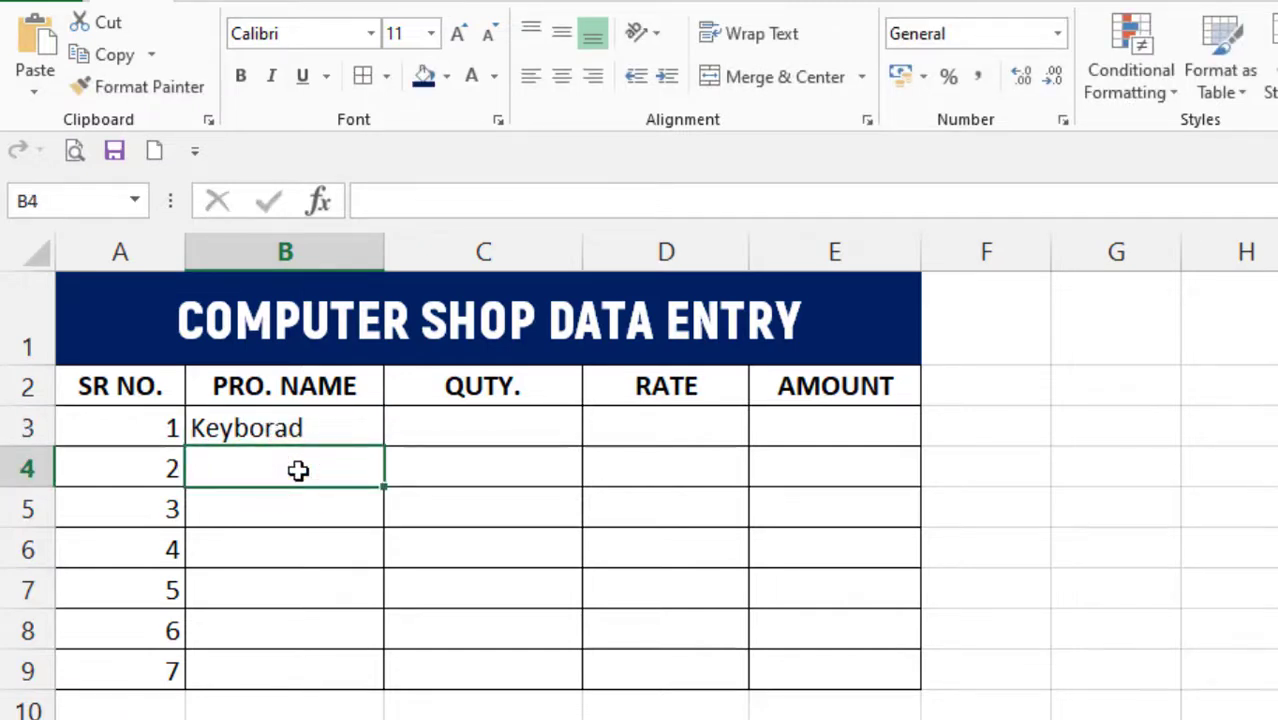
{"action": "left_click", "coordinate": [278, 431]}
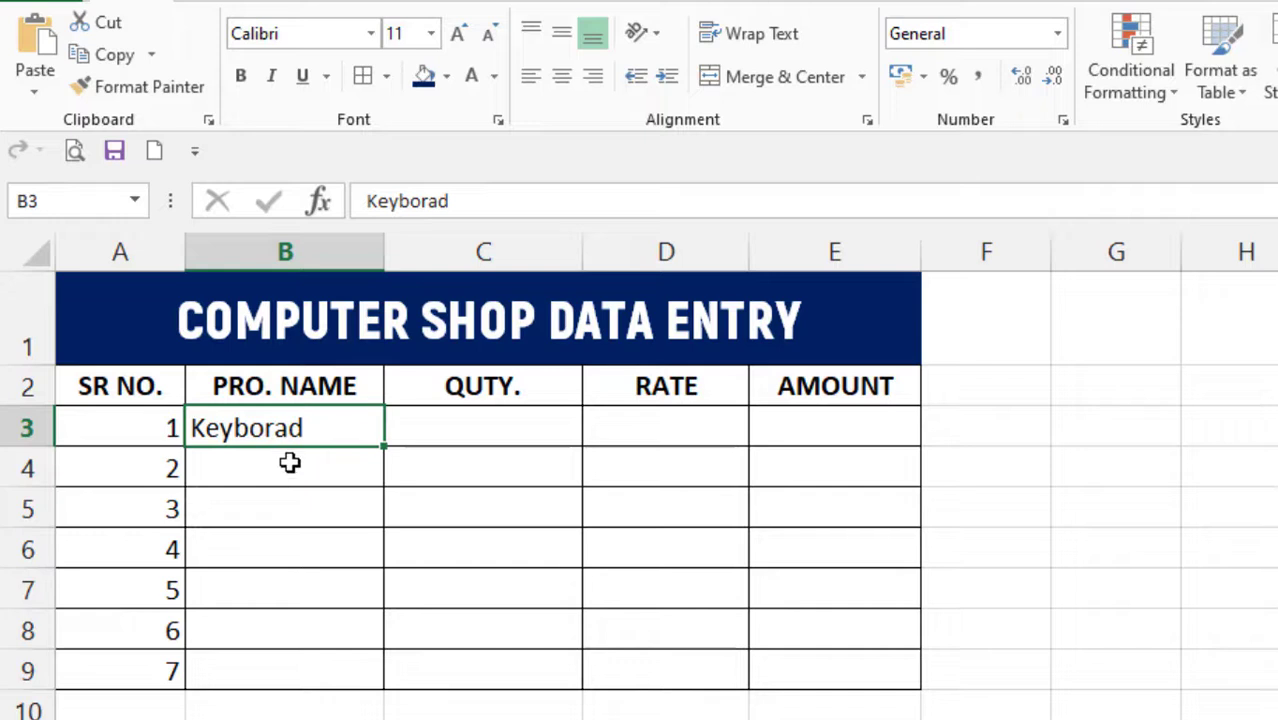
{"action": "key", "text": "Delete"}
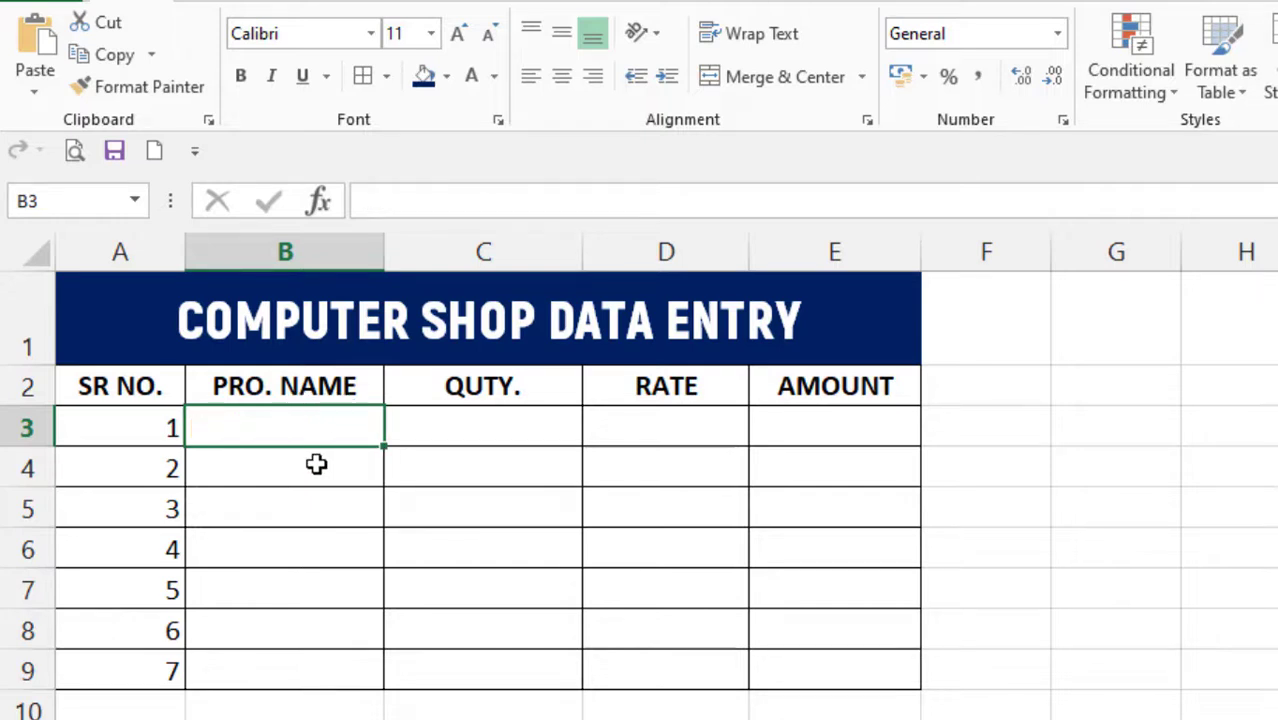
Switch to a blank worksheet and enter the heading "prd name" in cell A1
{"action": "left_click", "coordinate": [1277, 386]}
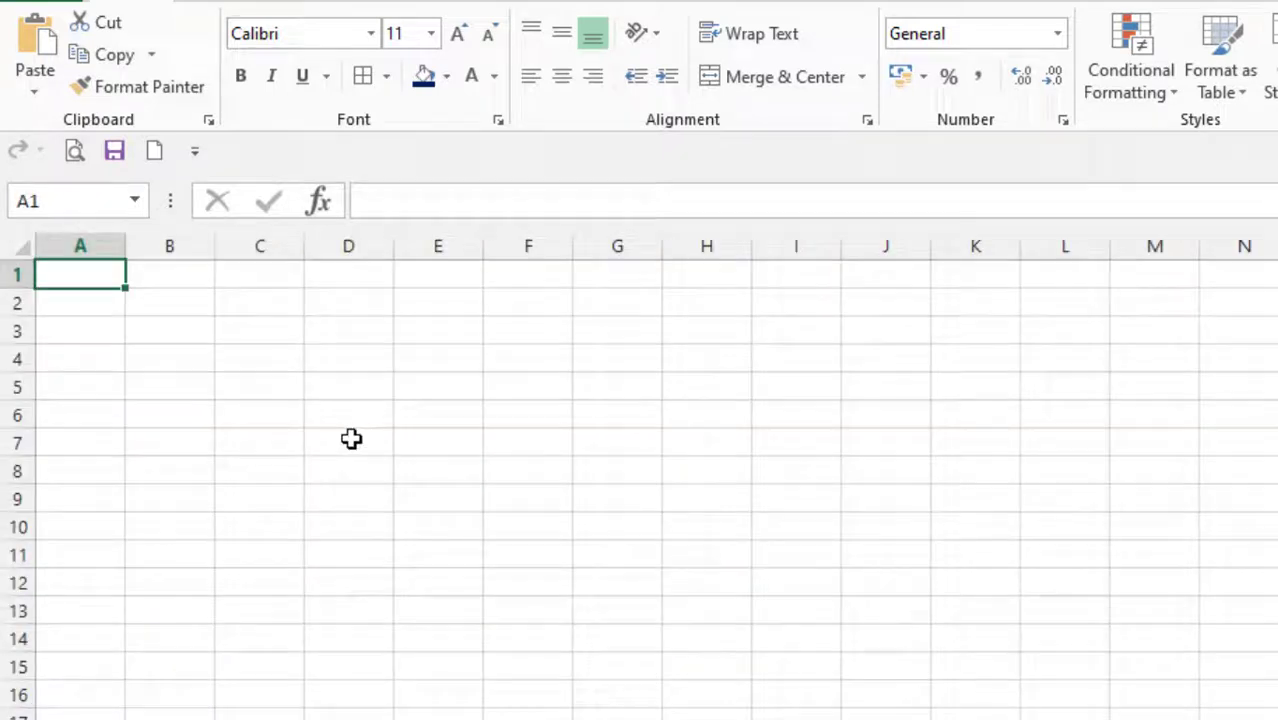
{"action": "scroll", "coordinate": [417, 437], "scroll_direction": "up", "scroll_amount": 5}
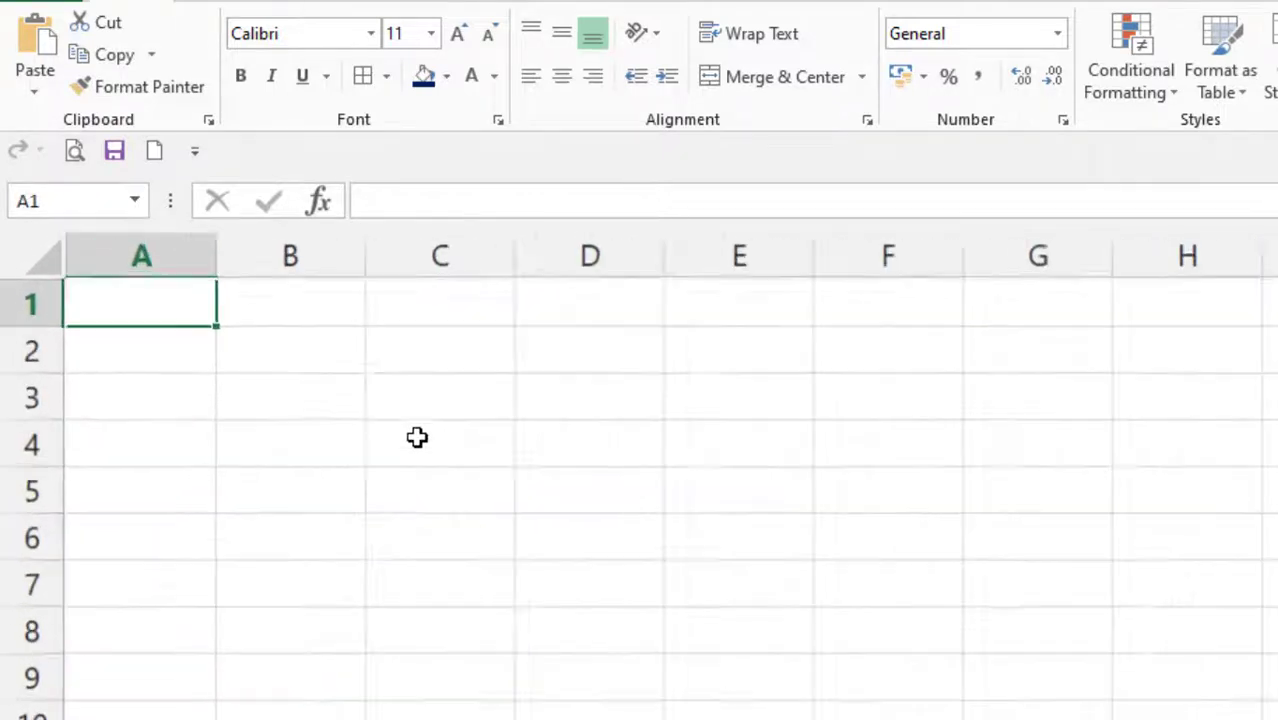
{"action": "scroll", "coordinate": [417, 437], "scroll_direction": "up", "scroll_amount": 1}
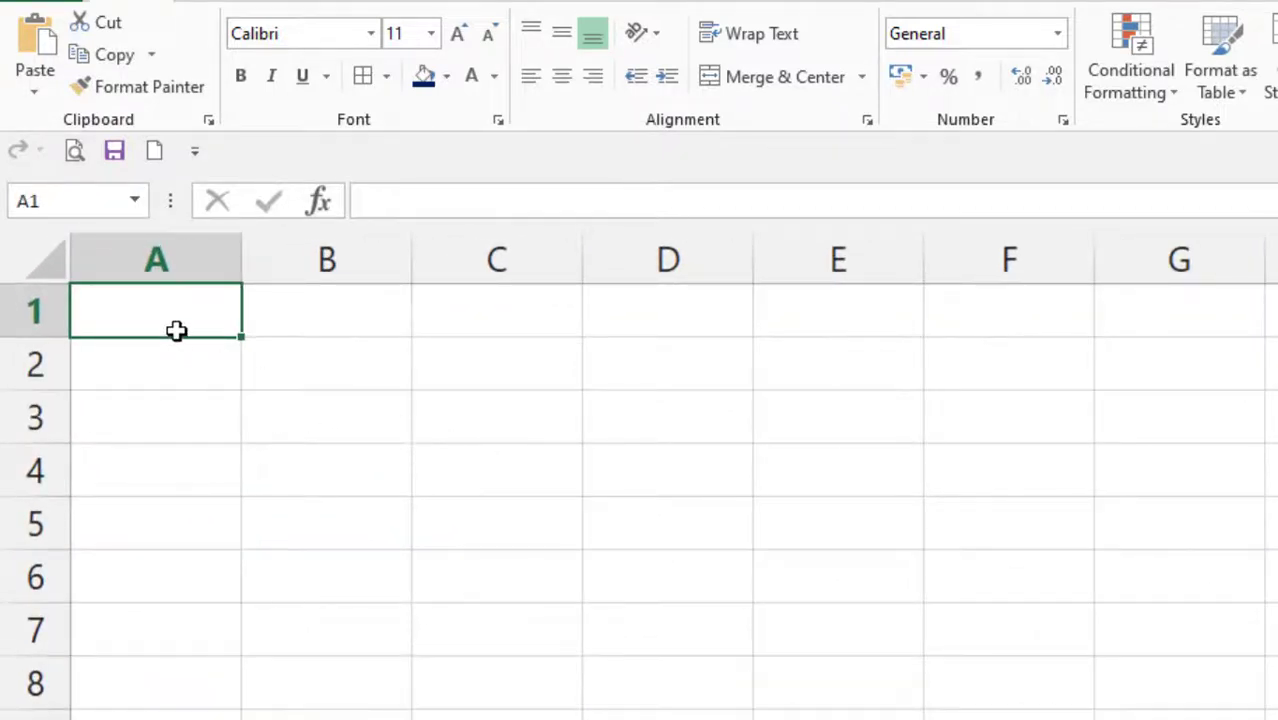
{"action": "type", "text": "prd"}
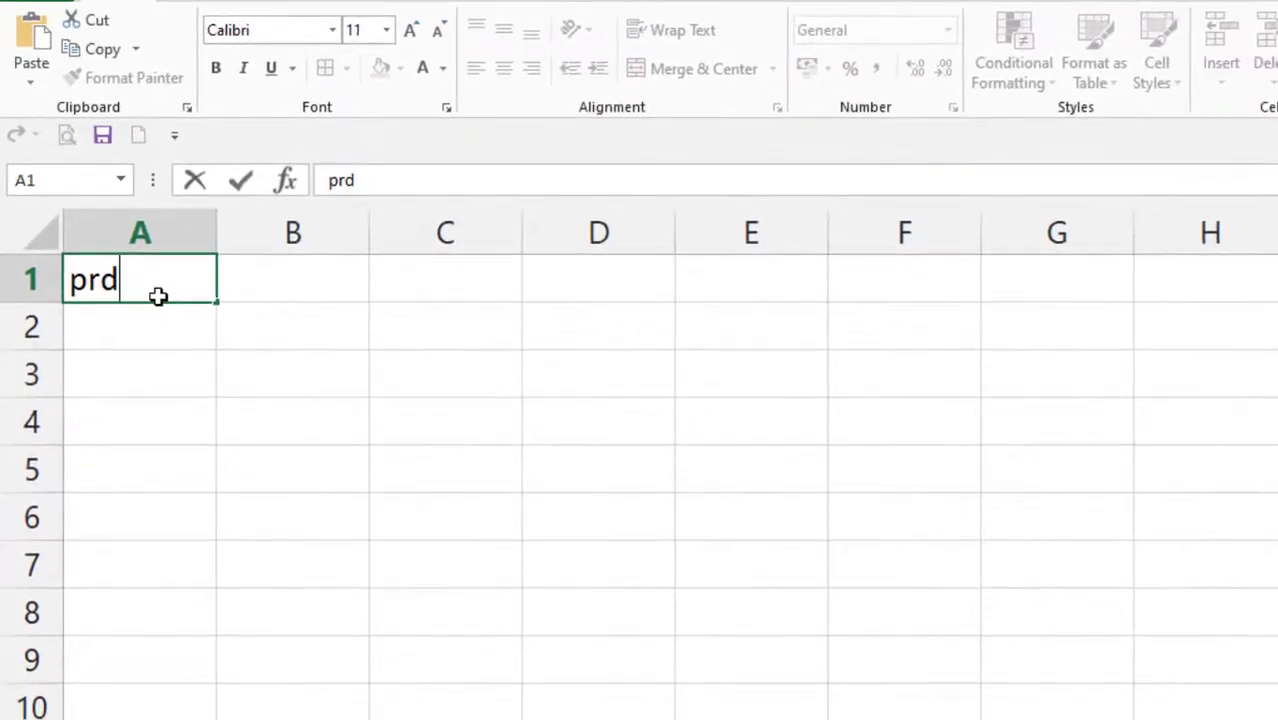
{"action": "type", "text": " name"}
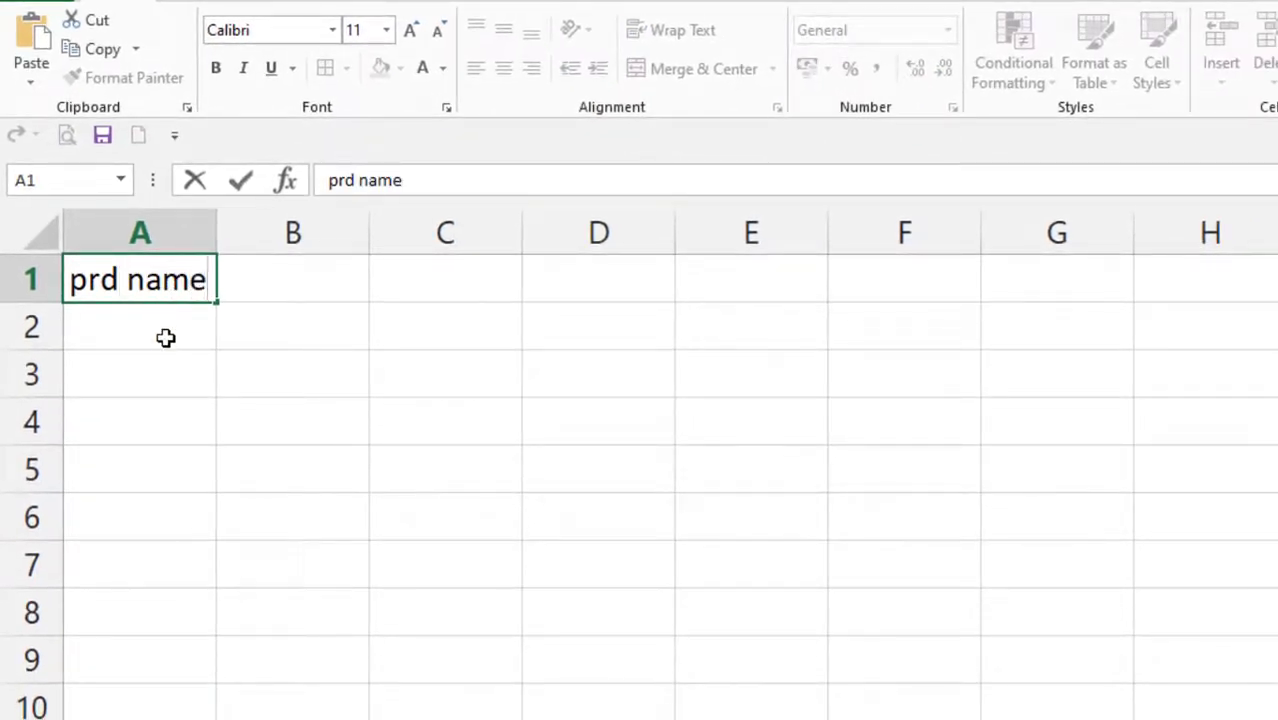
{"action": "left_click", "coordinate": [151, 330]}
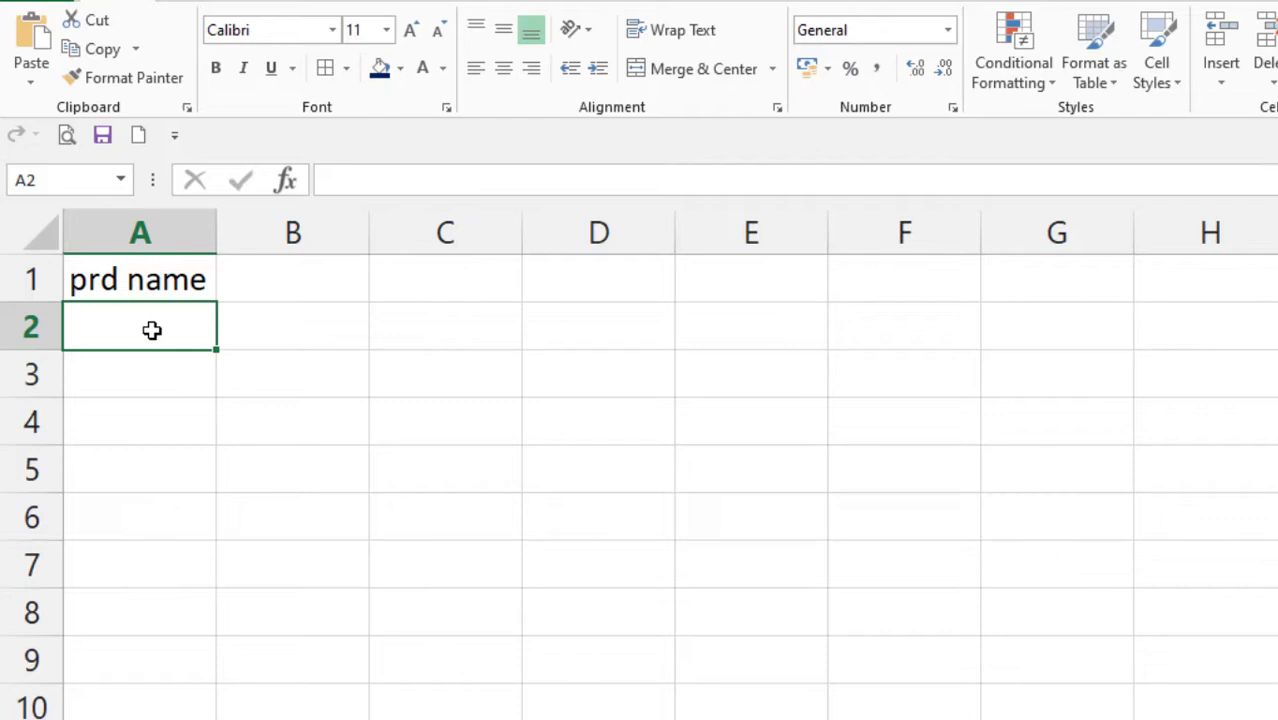
List the products "Keyborad", "Mouse" and "Moniter" in cells A2 to A4
{"action": "type", "text": "Keyb"}
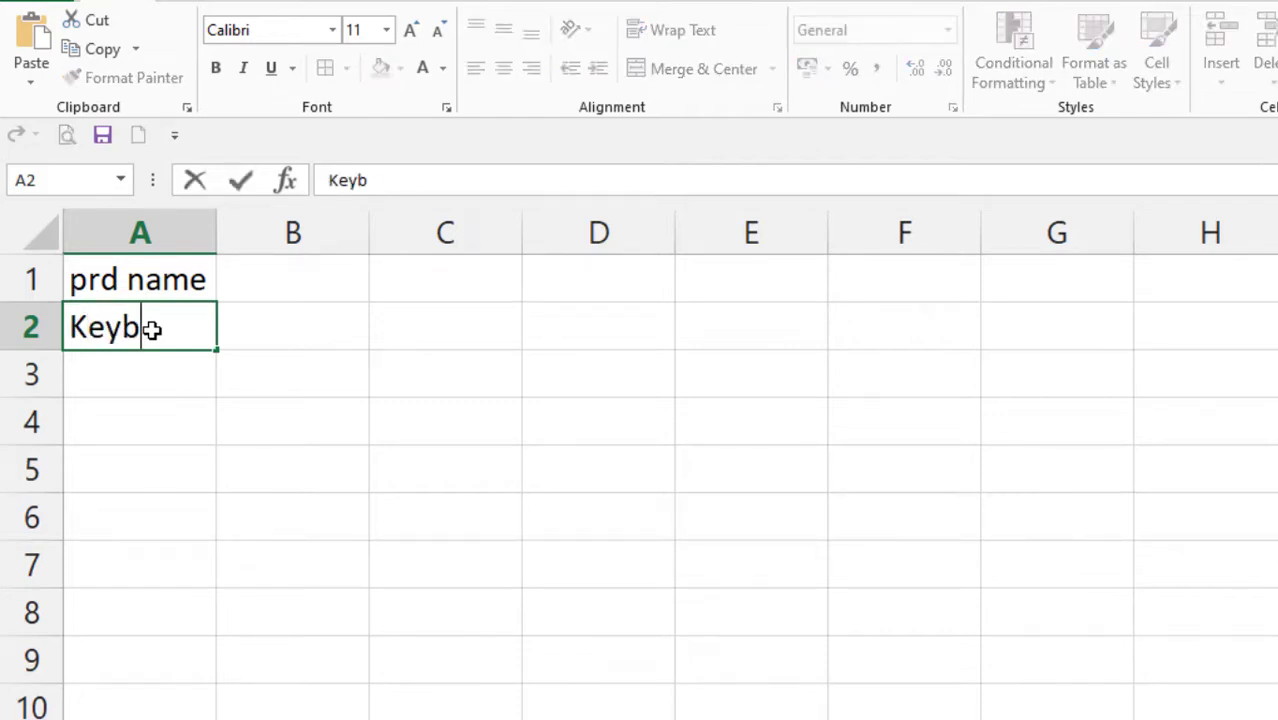
{"action": "type", "text": "orad"}
{"action": "key", "text": "Return"}
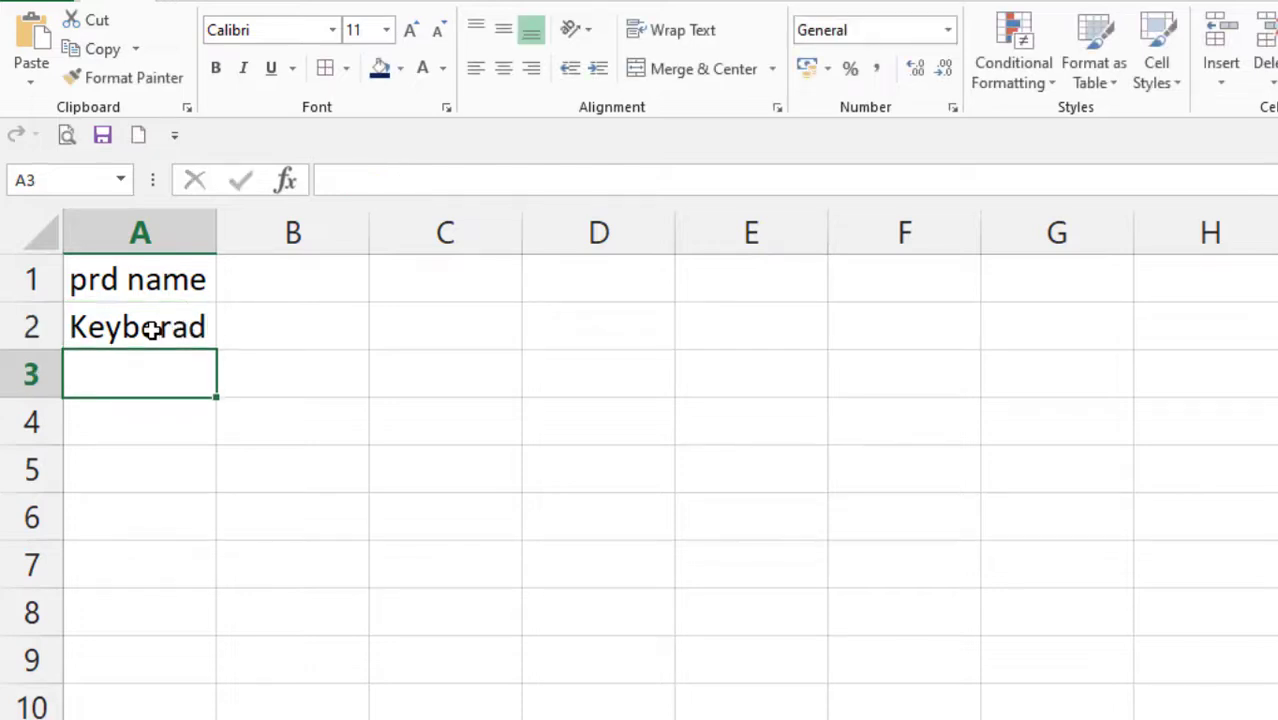
{"action": "type", "text": "Mouse"}
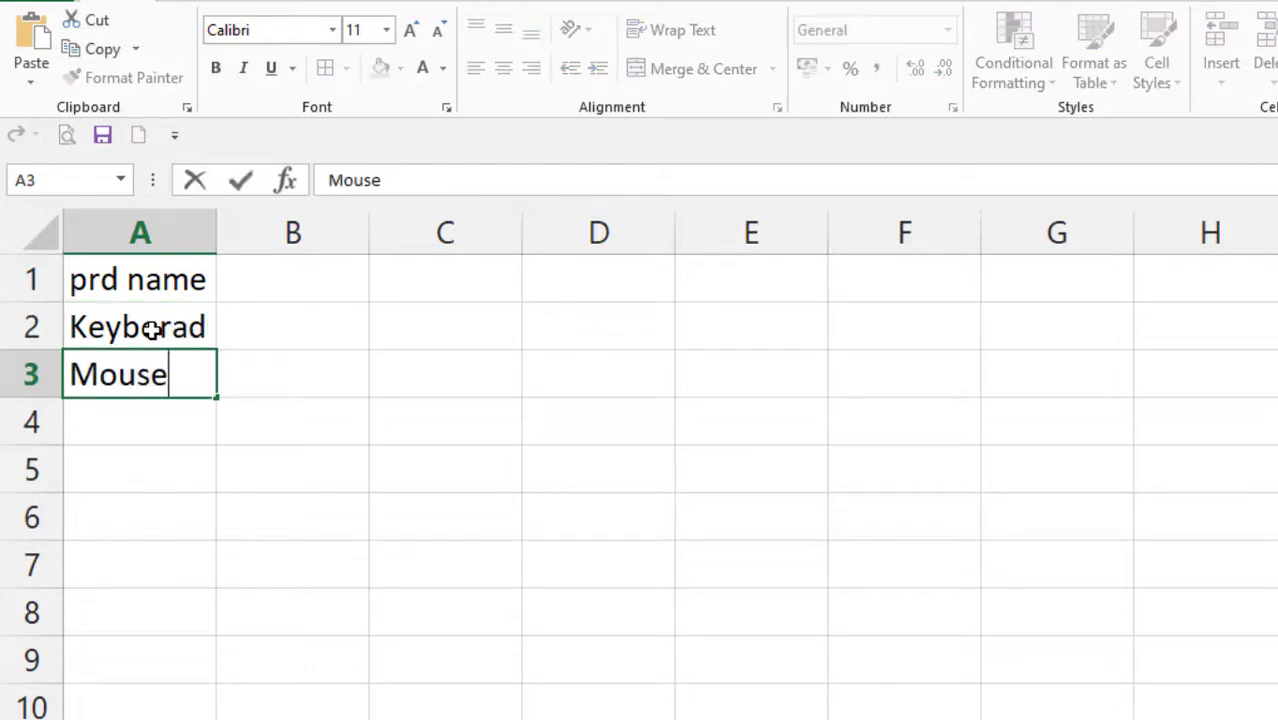
{"action": "key", "text": "Return"}
{"action": "type", "text": "Mon"}
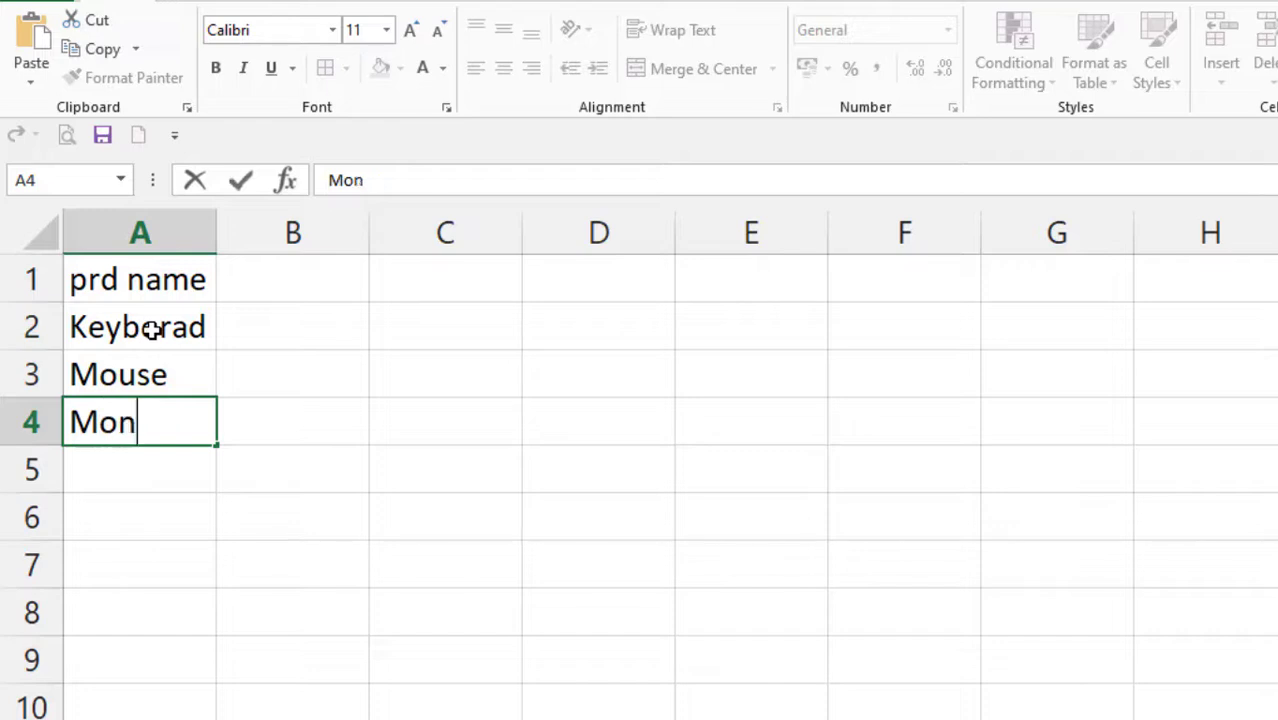
{"action": "type", "text": "iter"}
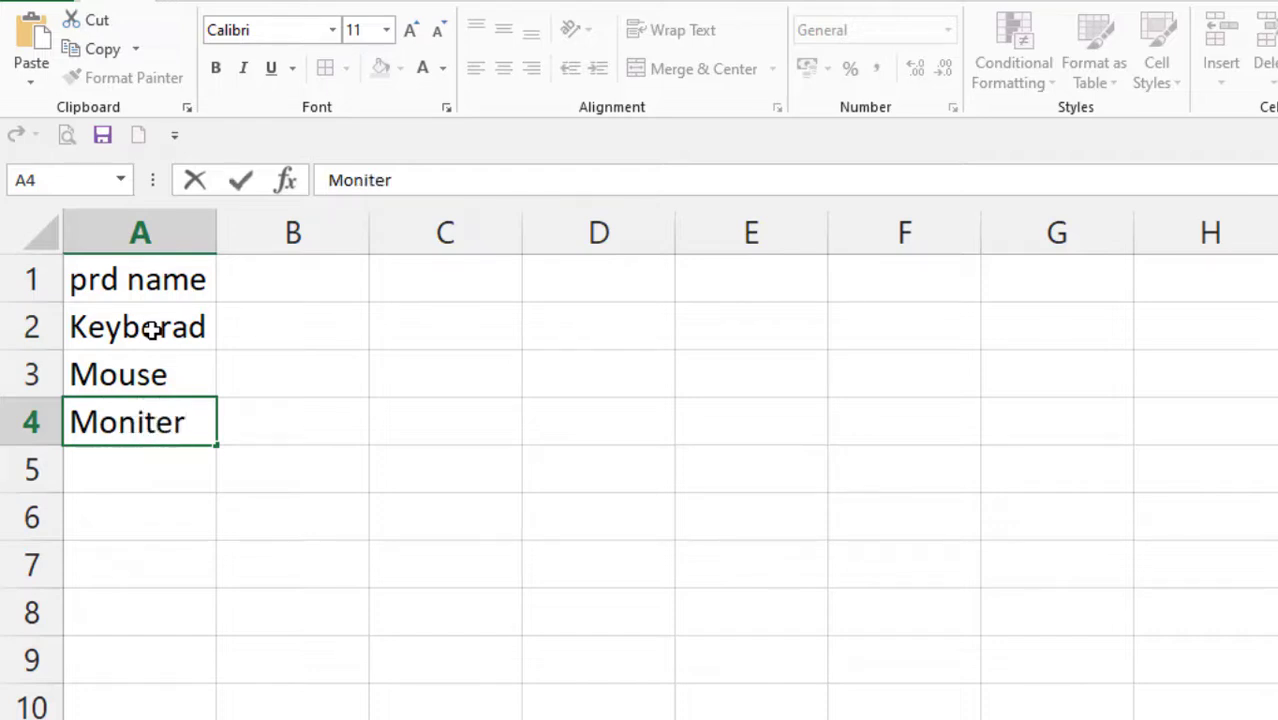
{"action": "key", "text": "Return"}
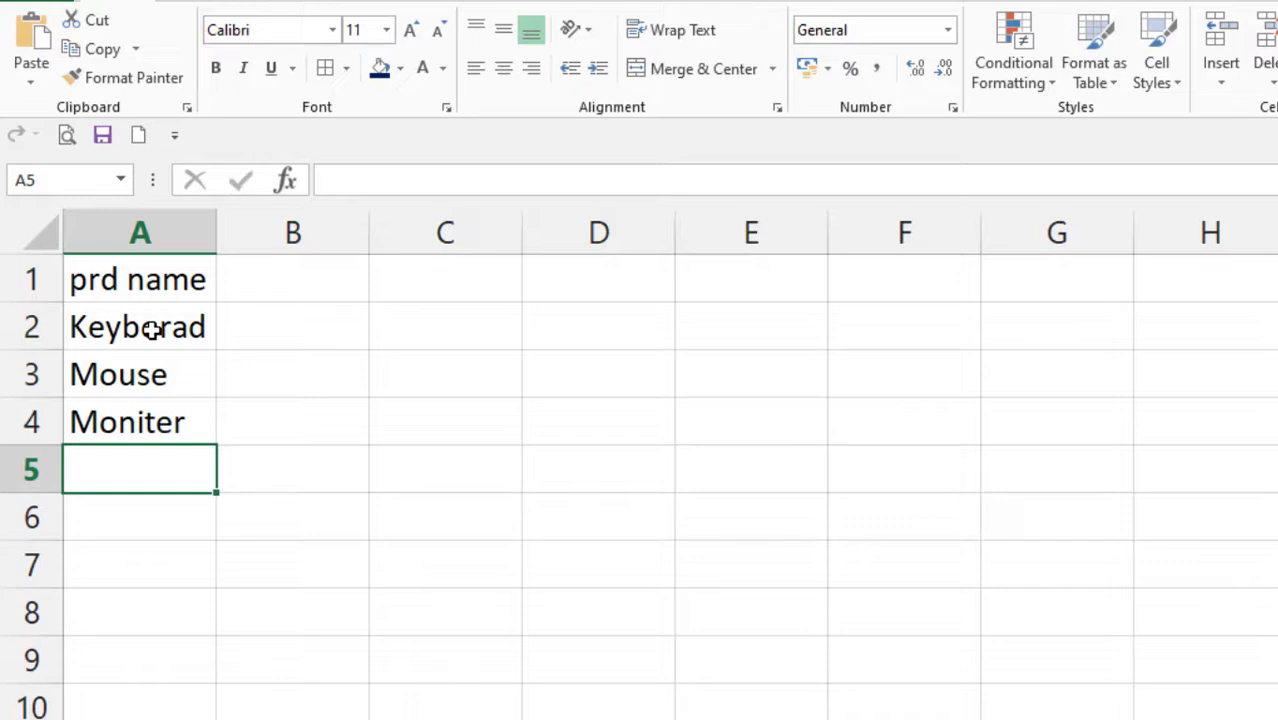
Continue the product list with "Ram", "SSD" and "Printer" in cells A5 to A7
{"action": "type", "text": "Ram"}
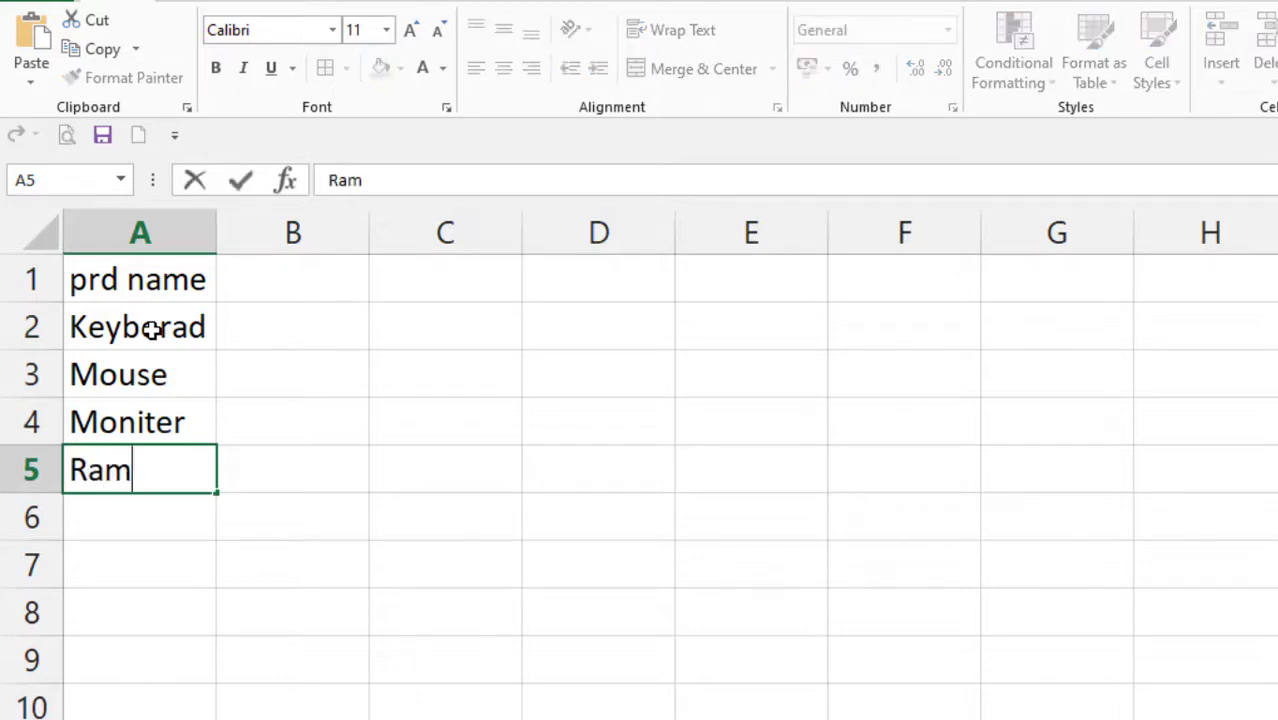
{"action": "key", "text": "Return"}
{"action": "type", "text": "SS"}
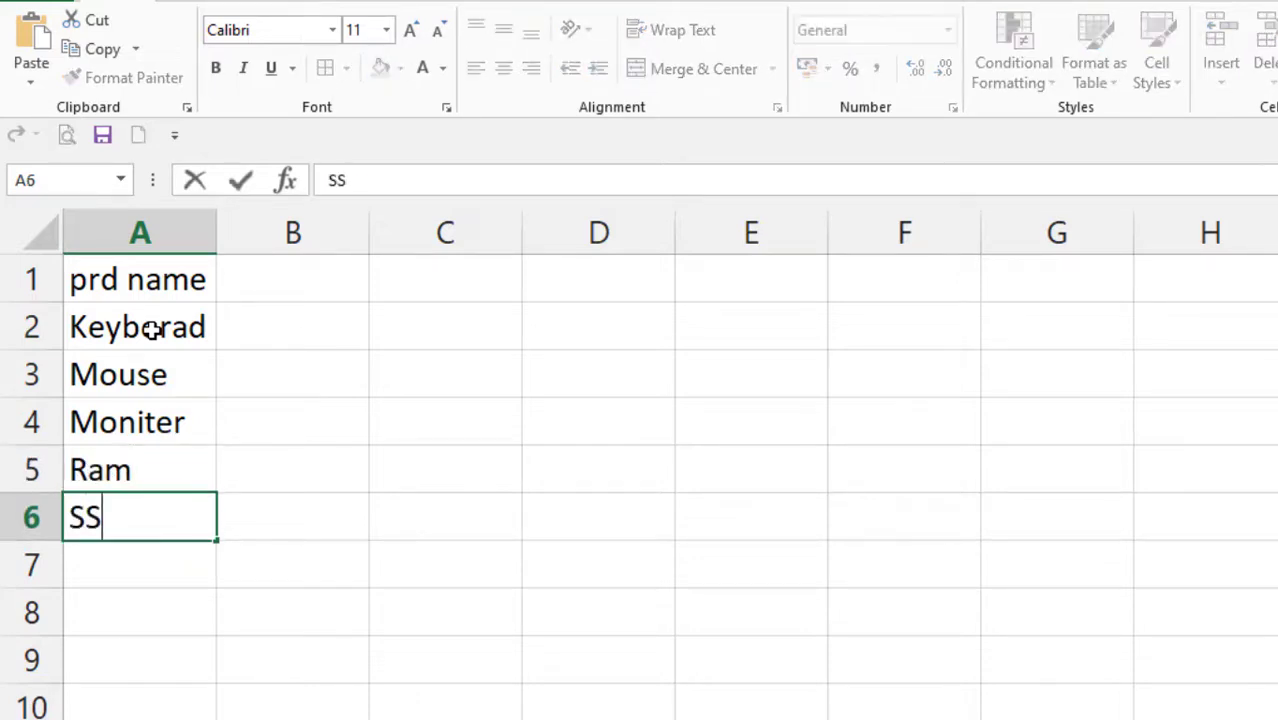
{"action": "type", "text": "D"}
{"action": "key", "text": "Return"}
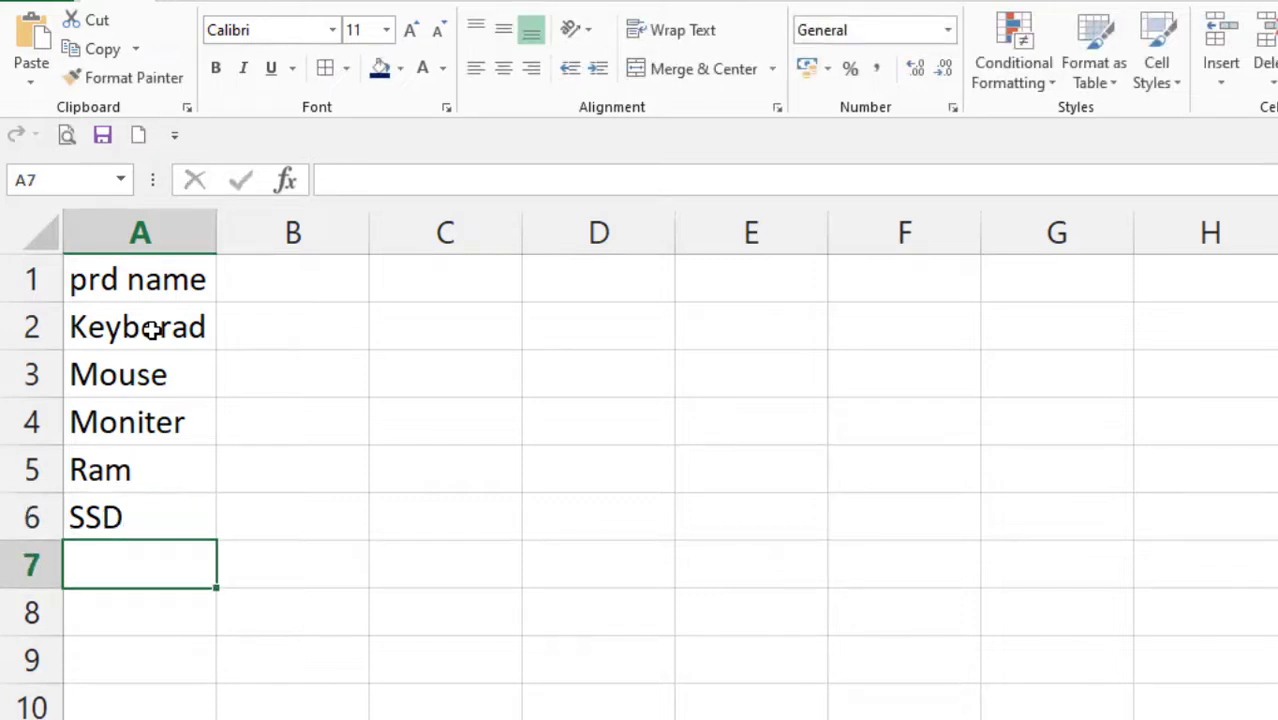
{"action": "type", "text": "Printer"}
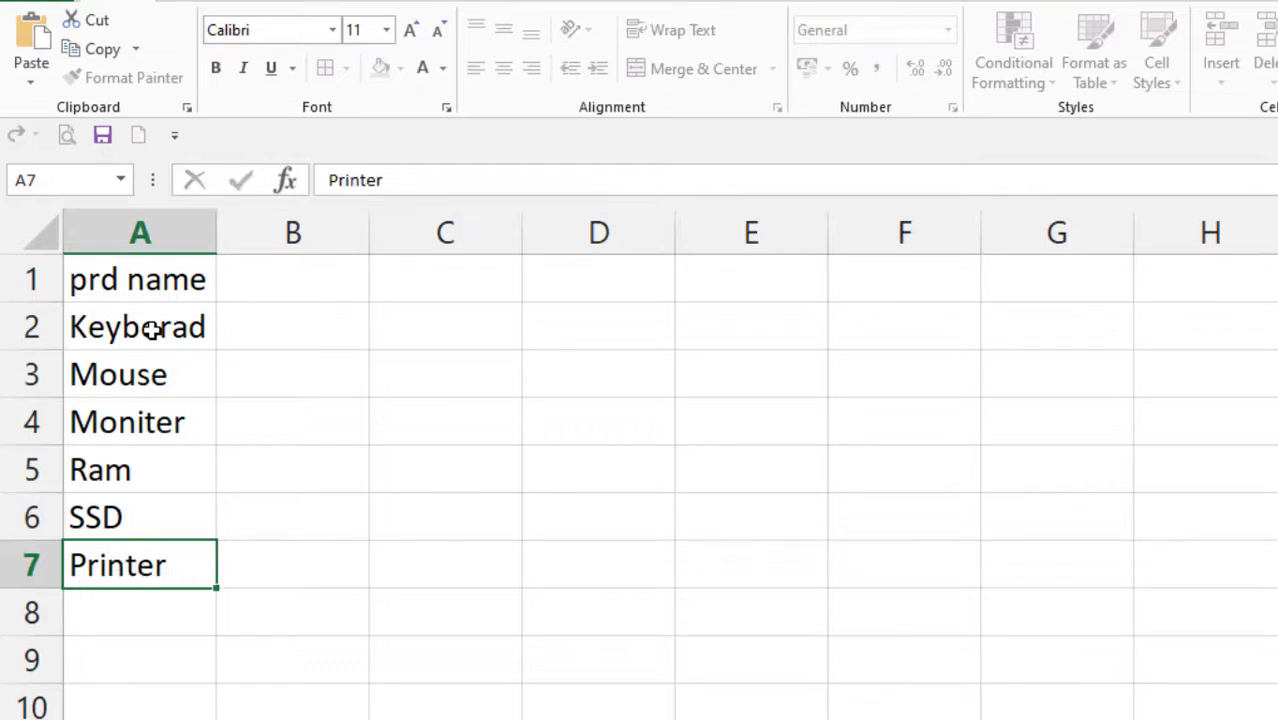
{"action": "key", "text": "Return"}
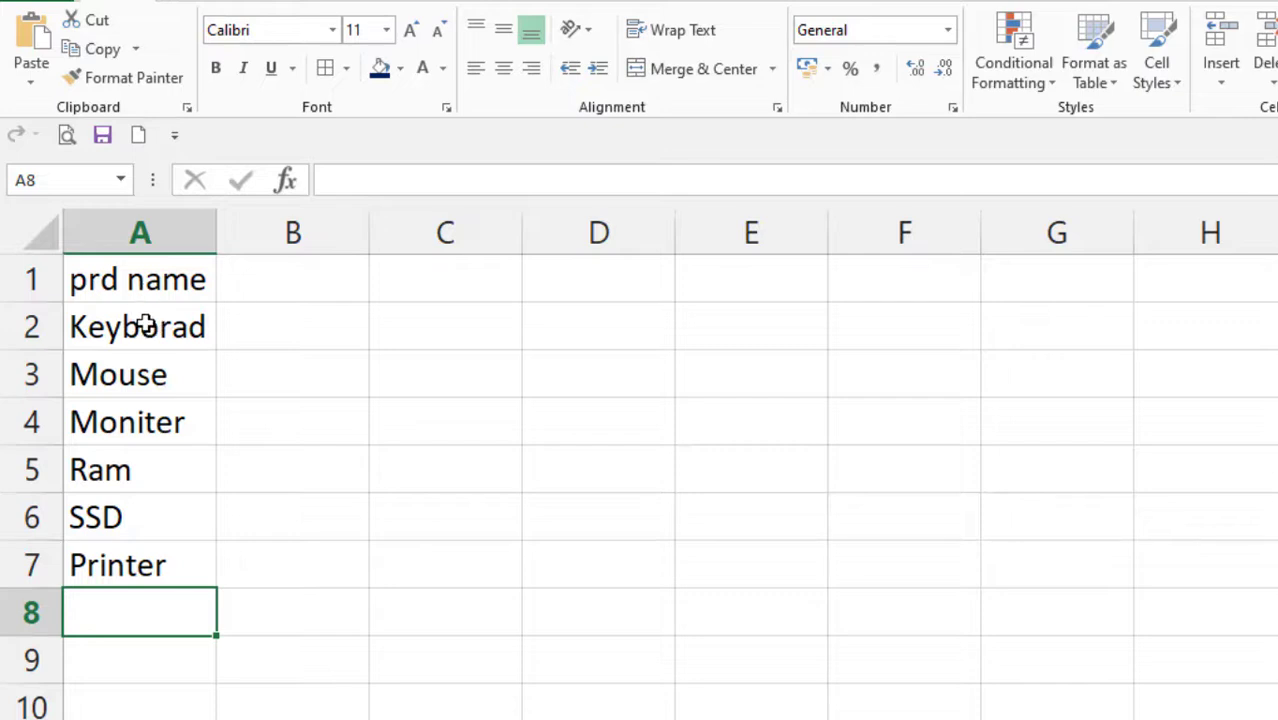
{"action": "left_click", "coordinate": [131, 278]}
{"action": "left_click", "coordinate": [127, 326]}
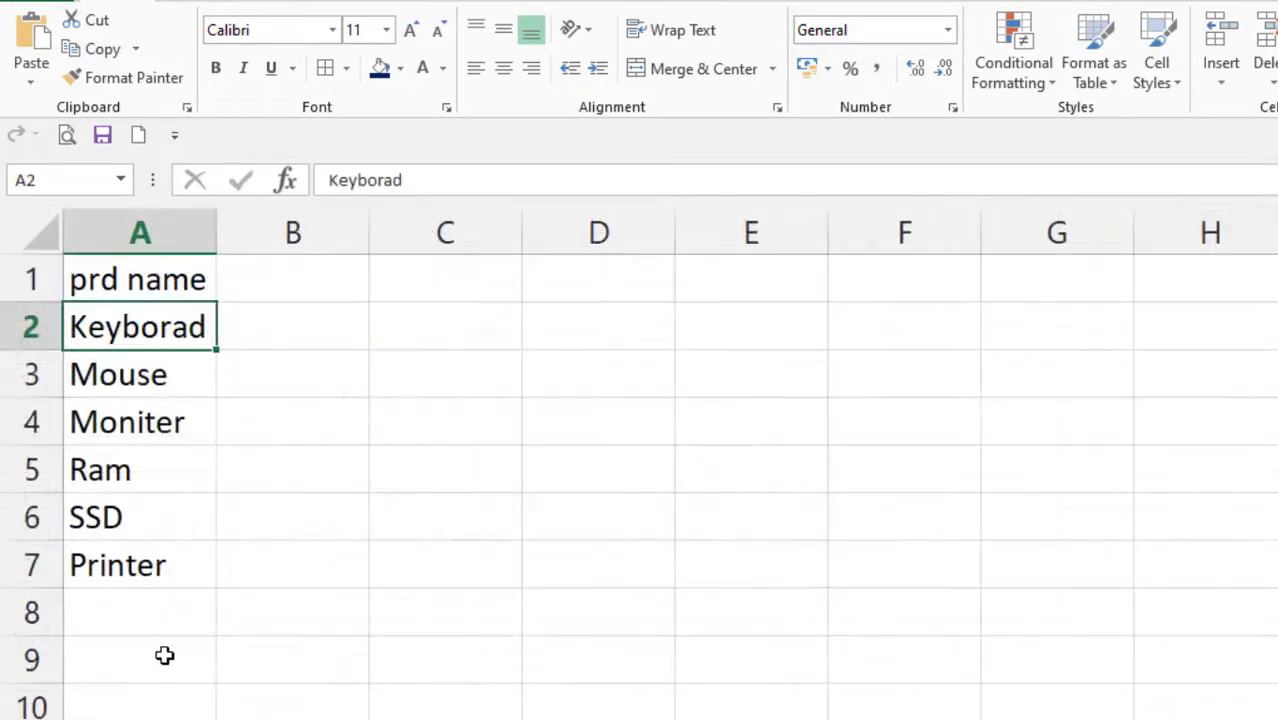
Add "CPU" to the product list in cell A8
{"action": "left_click", "coordinate": [125, 584]}
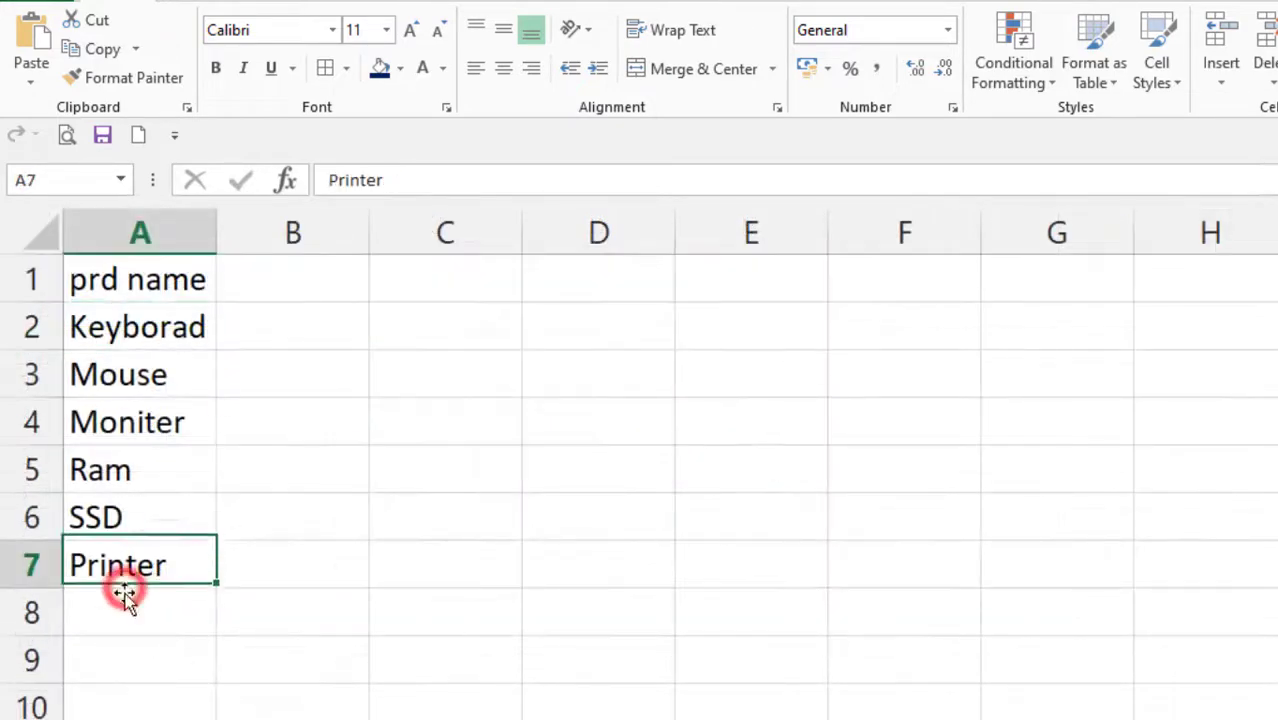
{"action": "left_click", "coordinate": [125, 608]}
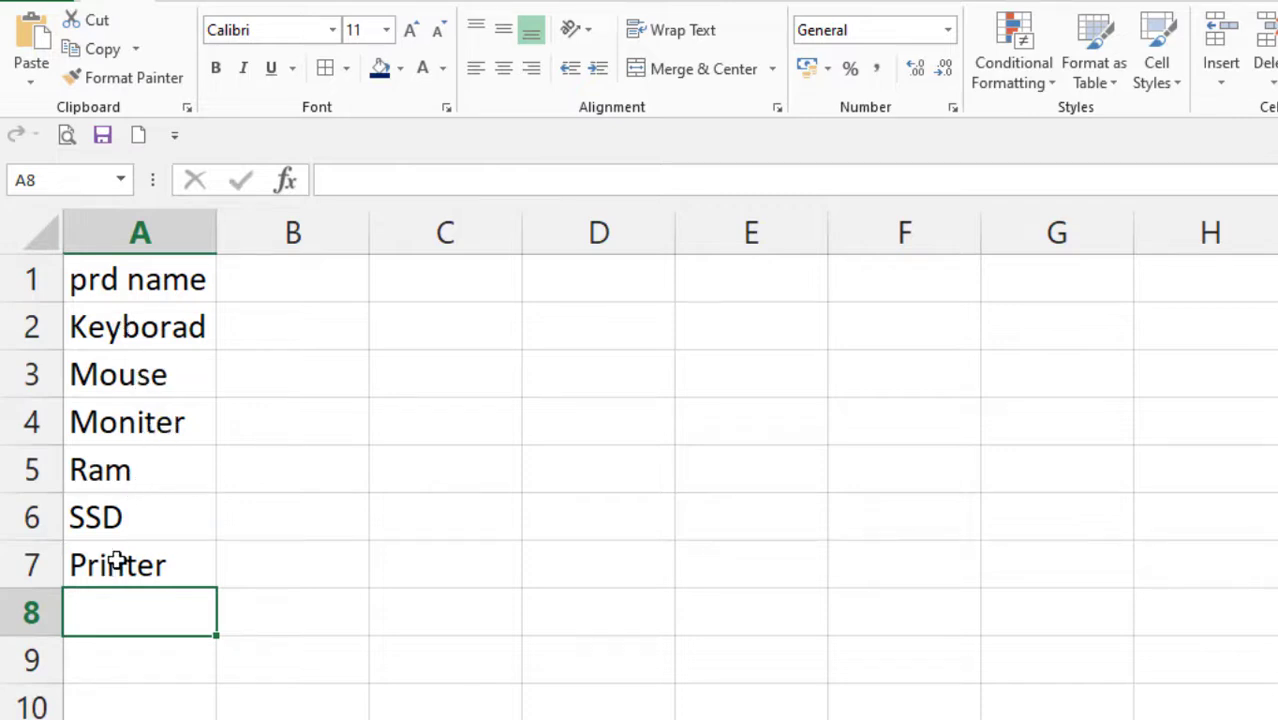
{"action": "left_click", "coordinate": [148, 615]}
{"action": "type", "text": "X"}
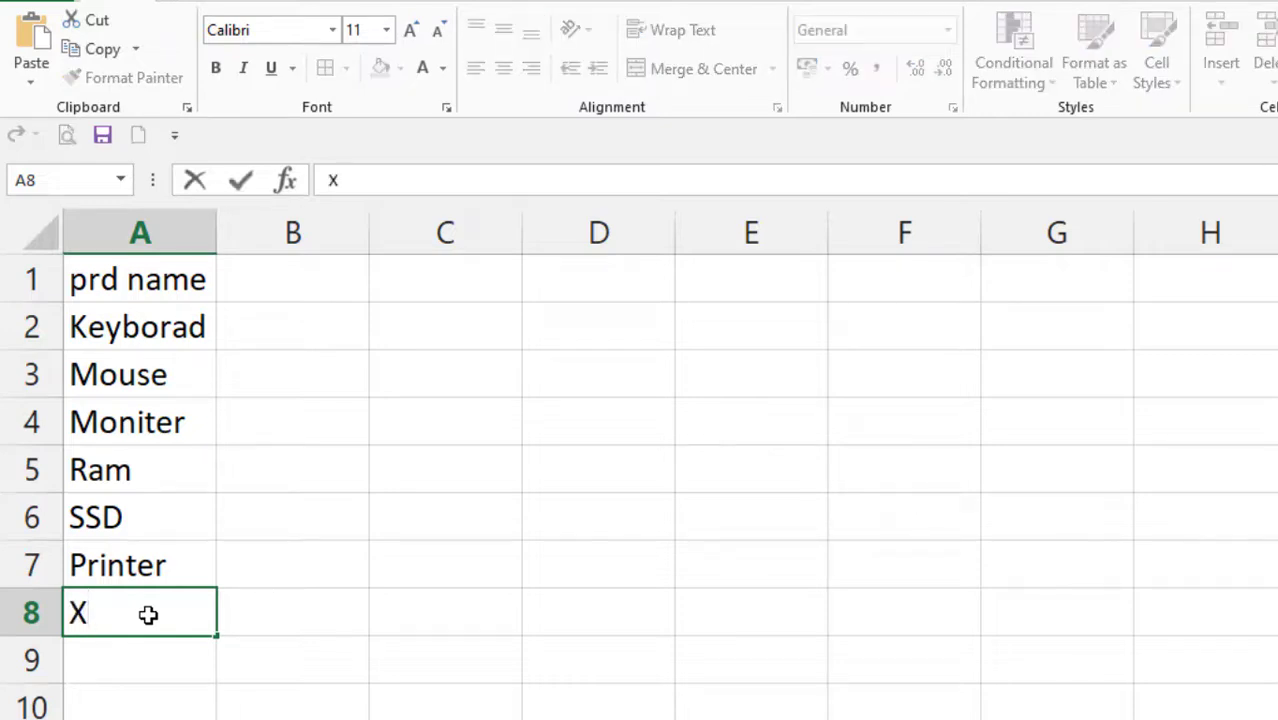
{"action": "key", "text": "BackSpace"}
{"action": "type", "text": "CPU"}
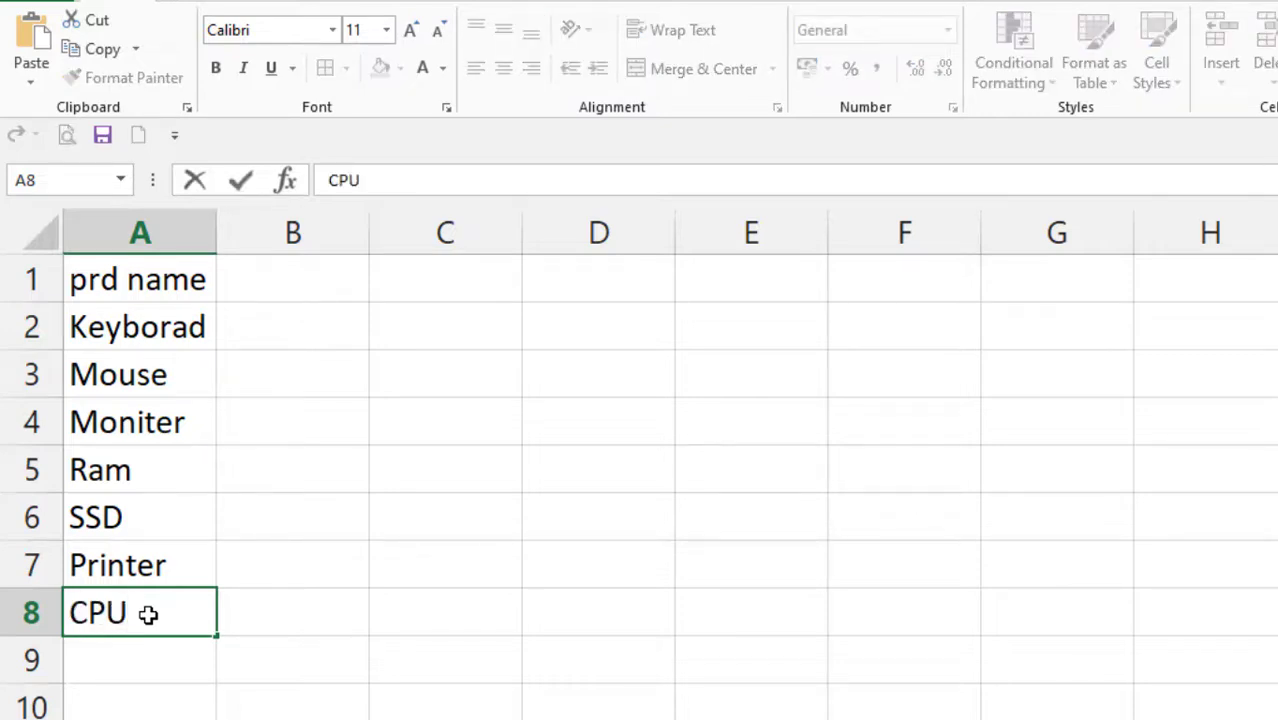
{"action": "left_click", "coordinate": [277, 530]}
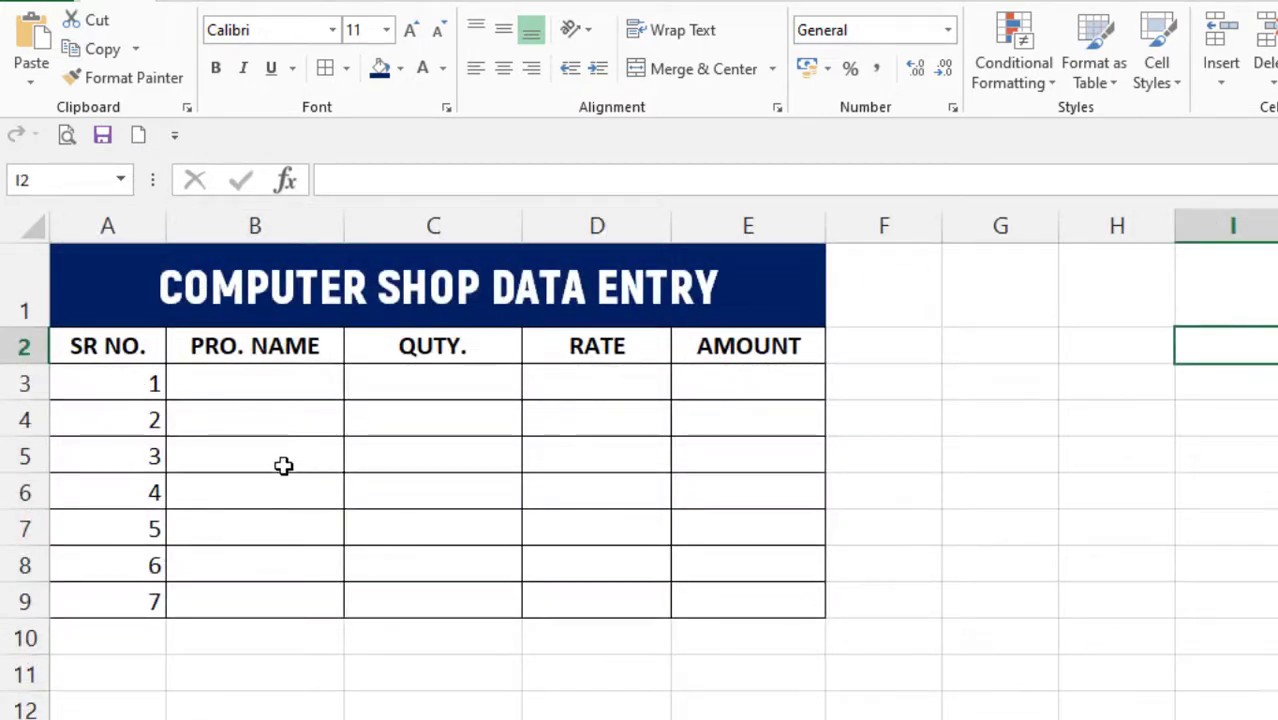
Start data validation for cell B3 on Sheet1 and allow only List entries
{"action": "left_click", "coordinate": [225, 379]}
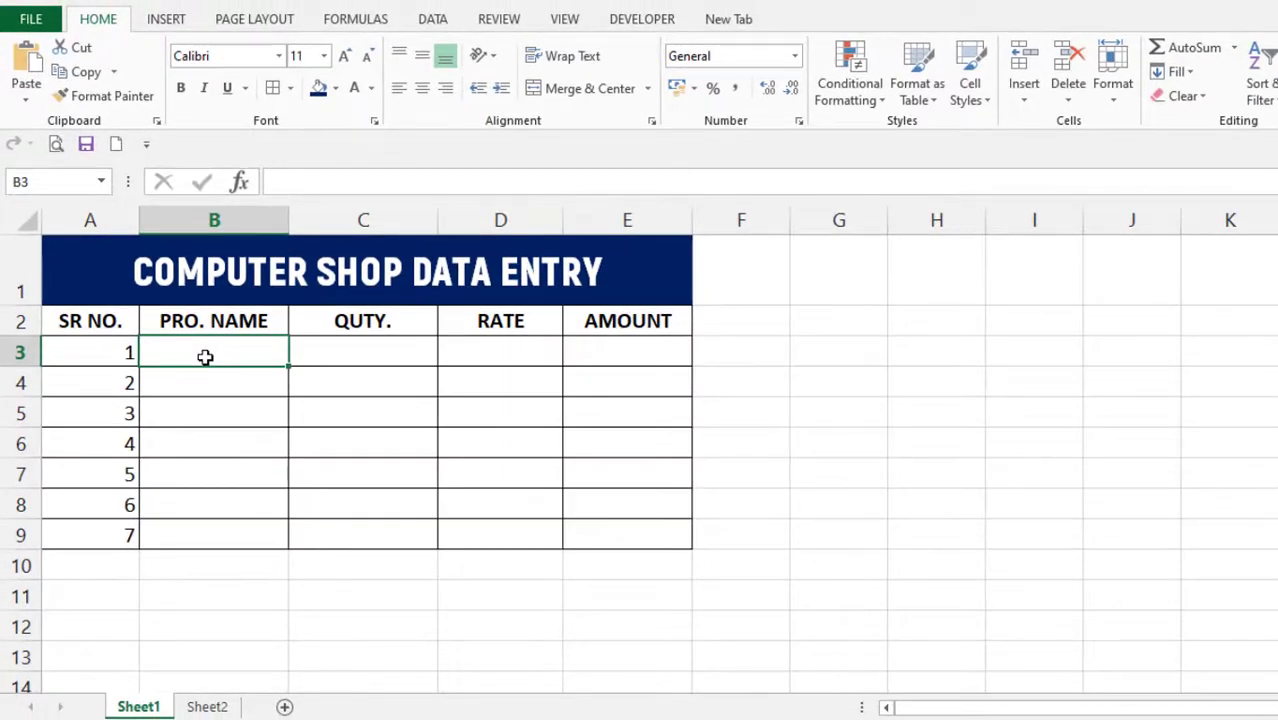
{"action": "left_click", "coordinate": [435, 20]}
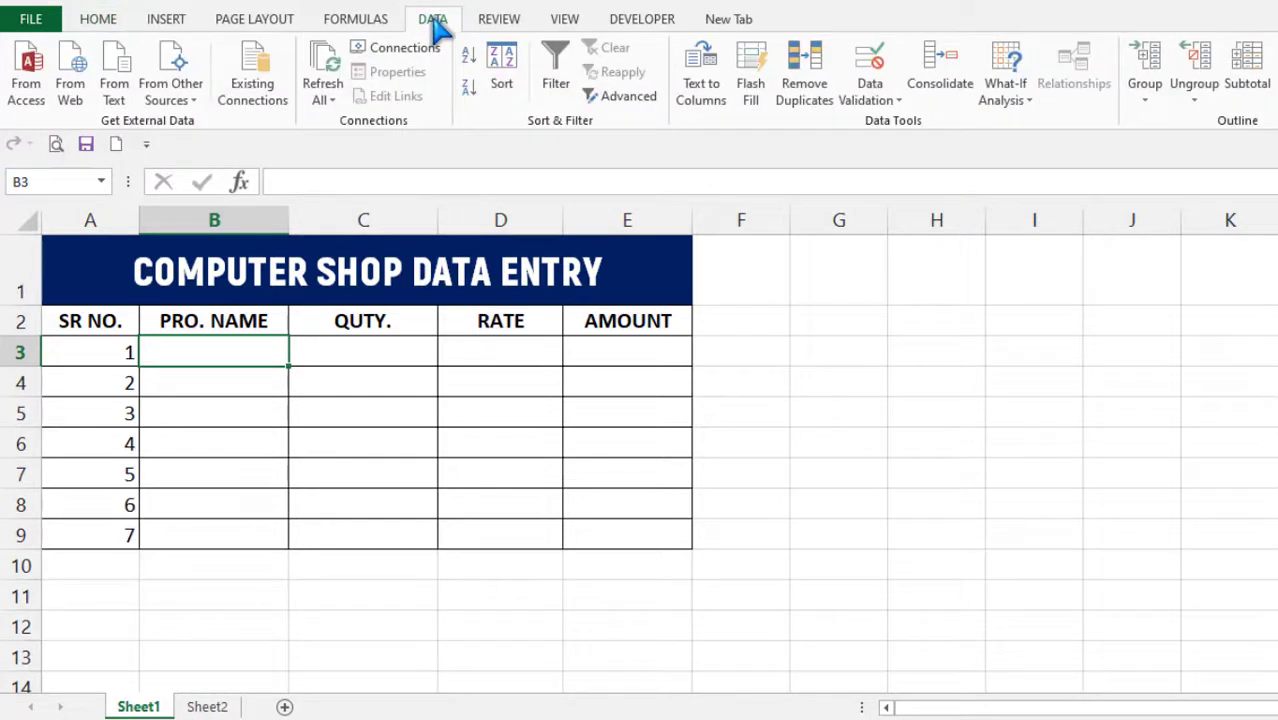
{"action": "left_click", "coordinate": [884, 100]}
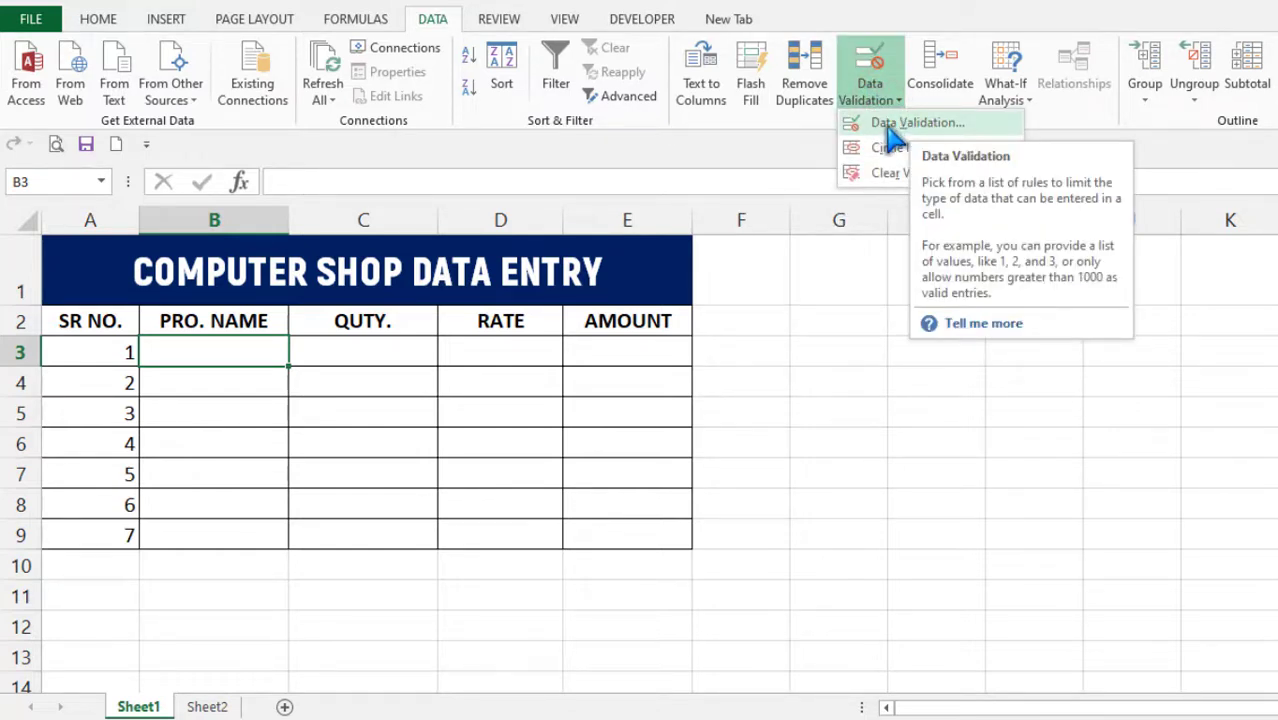
{"action": "left_click", "coordinate": [890, 124]}
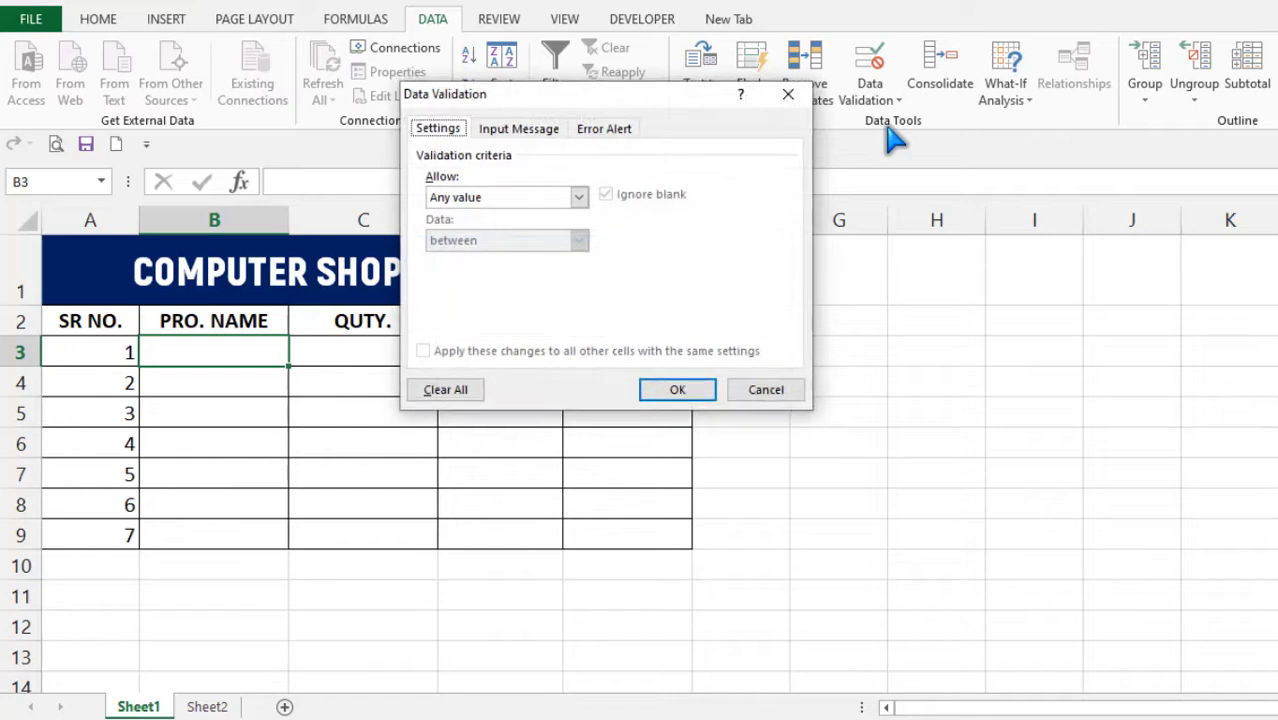
{"action": "left_click_drag", "start_coordinate": [662, 98], "coordinate": [970, 264]}
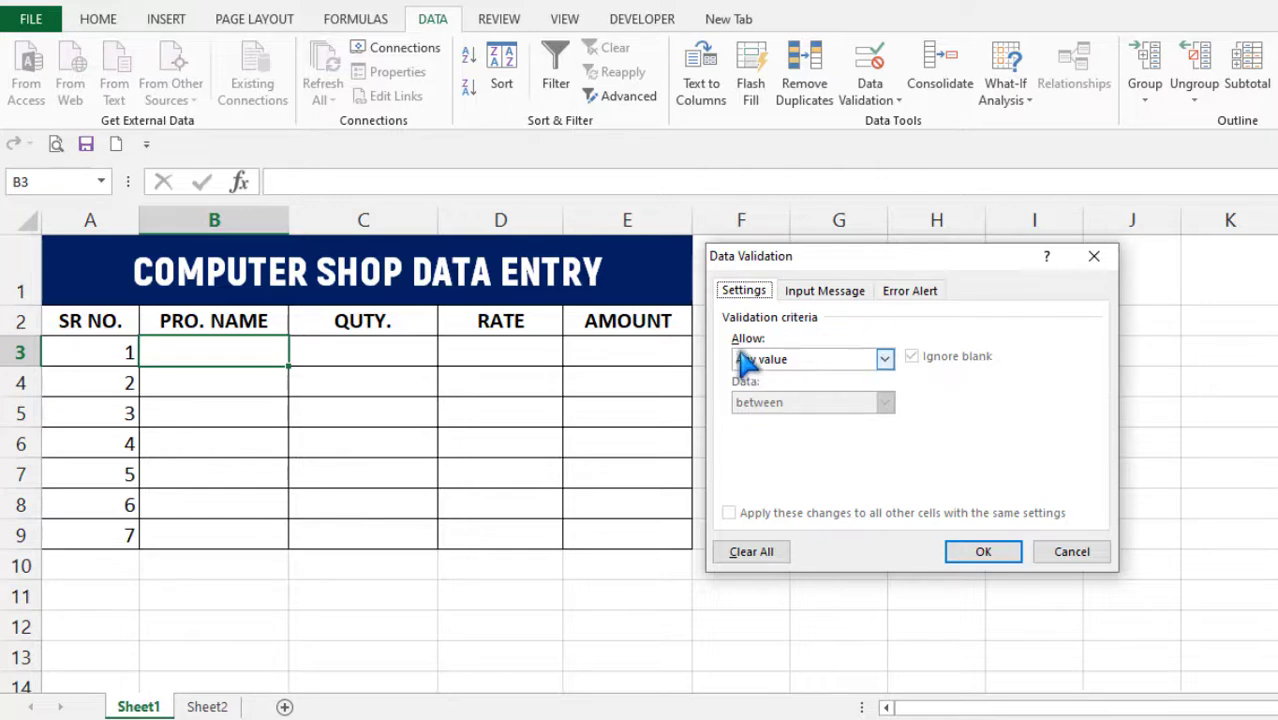
{"action": "left_click", "coordinate": [885, 358]}
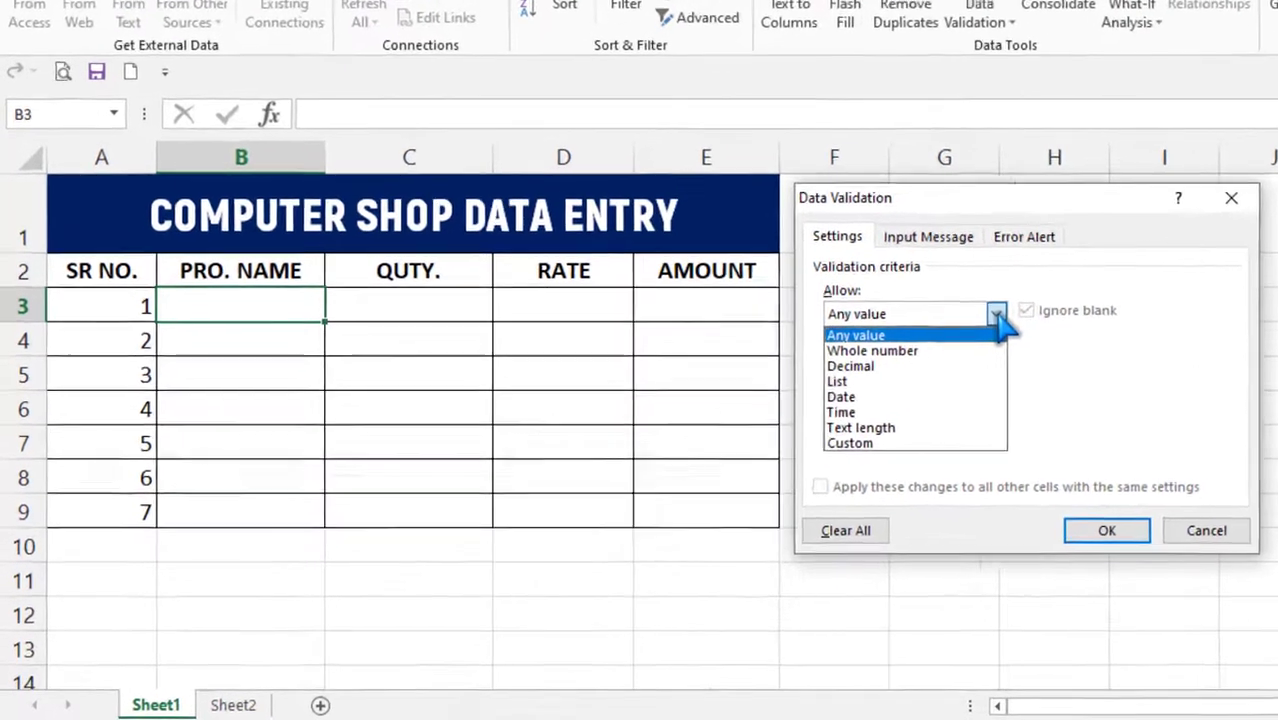
{"action": "left_click", "coordinate": [872, 380]}
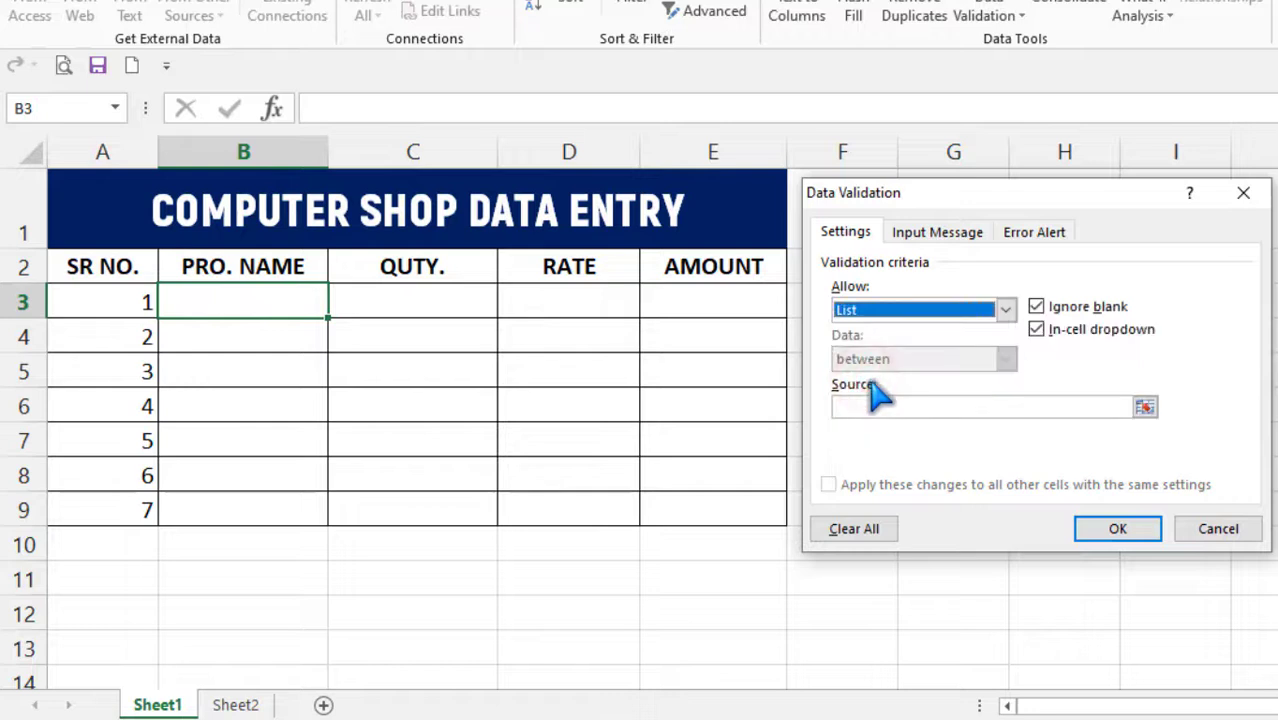
{"action": "left_click_drag", "start_coordinate": [940, 195], "coordinate": [1025, 34]}
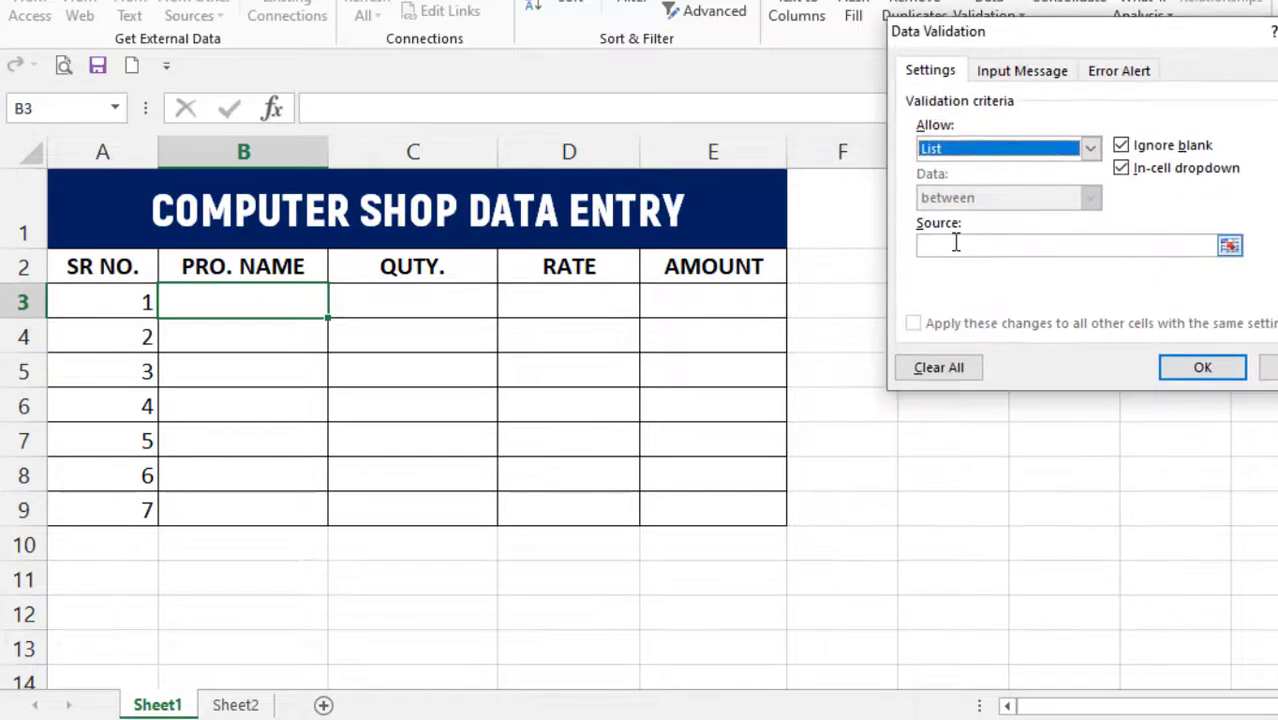
Set the validation source to the product names in Sheet2 cells A2:A8 and apply the rule
{"action": "left_click", "coordinate": [948, 246]}
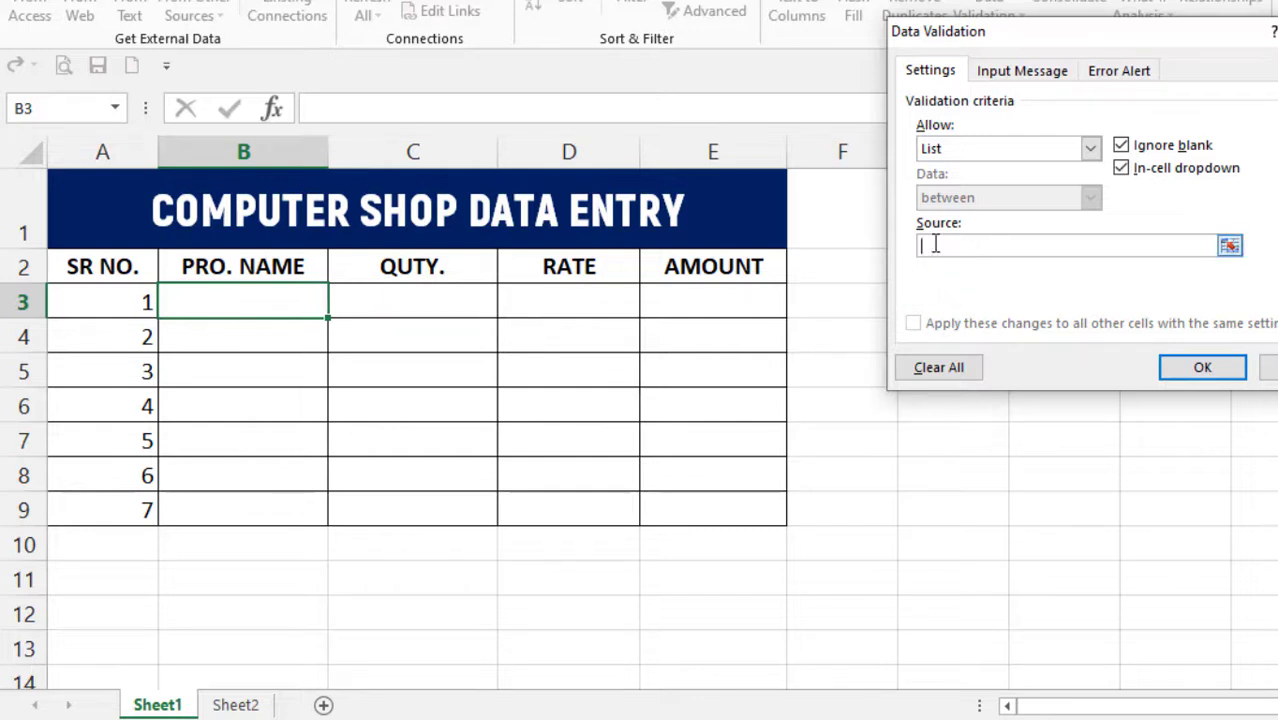
{"action": "left_click", "coordinate": [240, 702]}
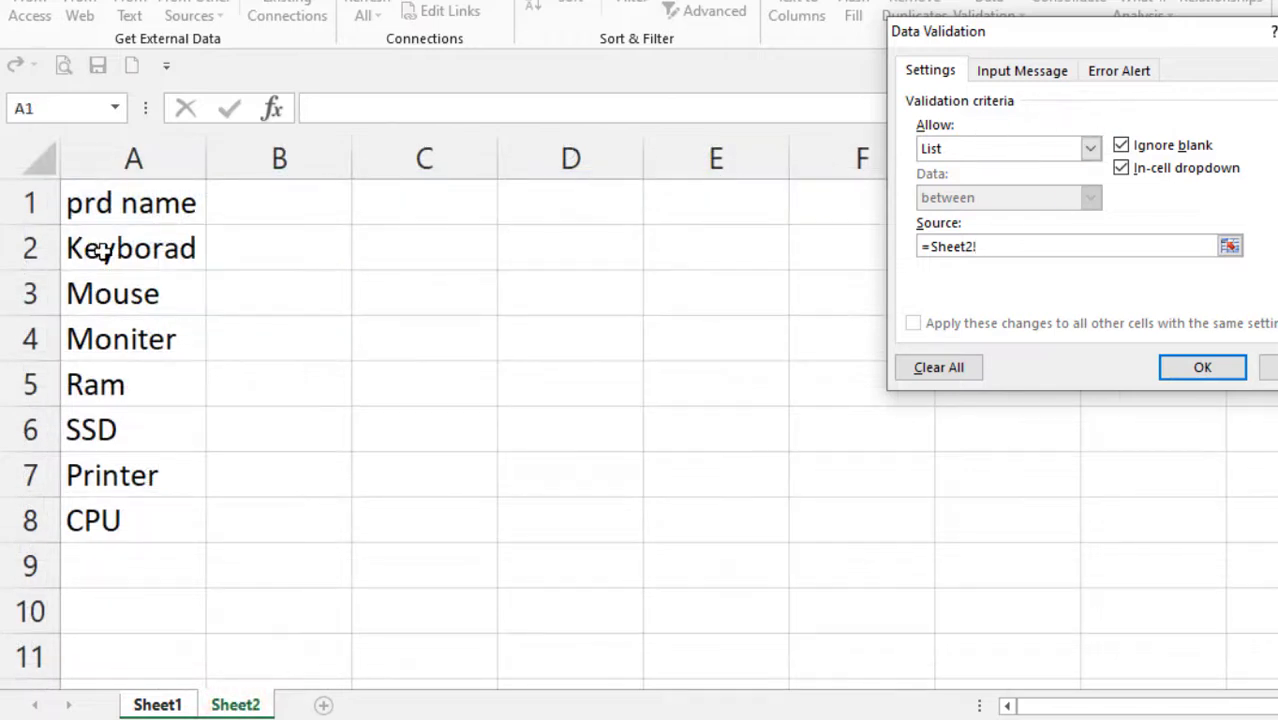
{"action": "left_click_drag", "start_coordinate": [110, 248], "coordinate": [120, 531]}
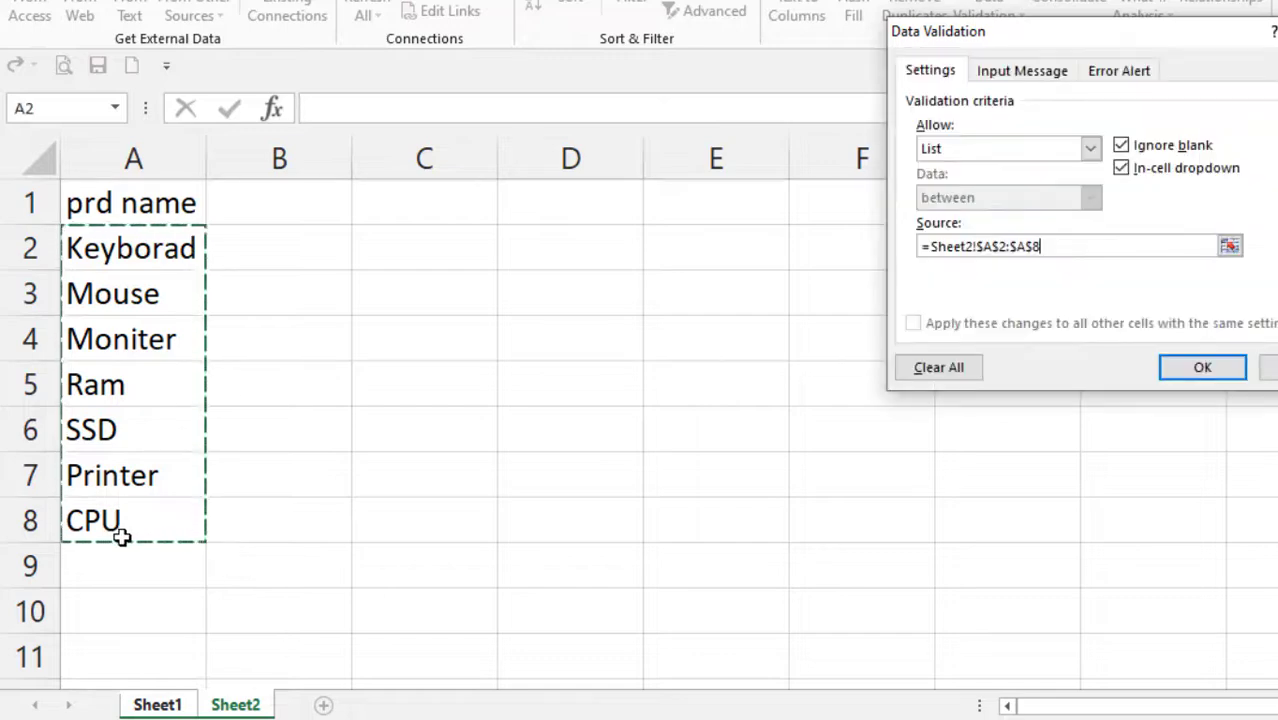
{"action": "left_click", "coordinate": [1195, 370]}
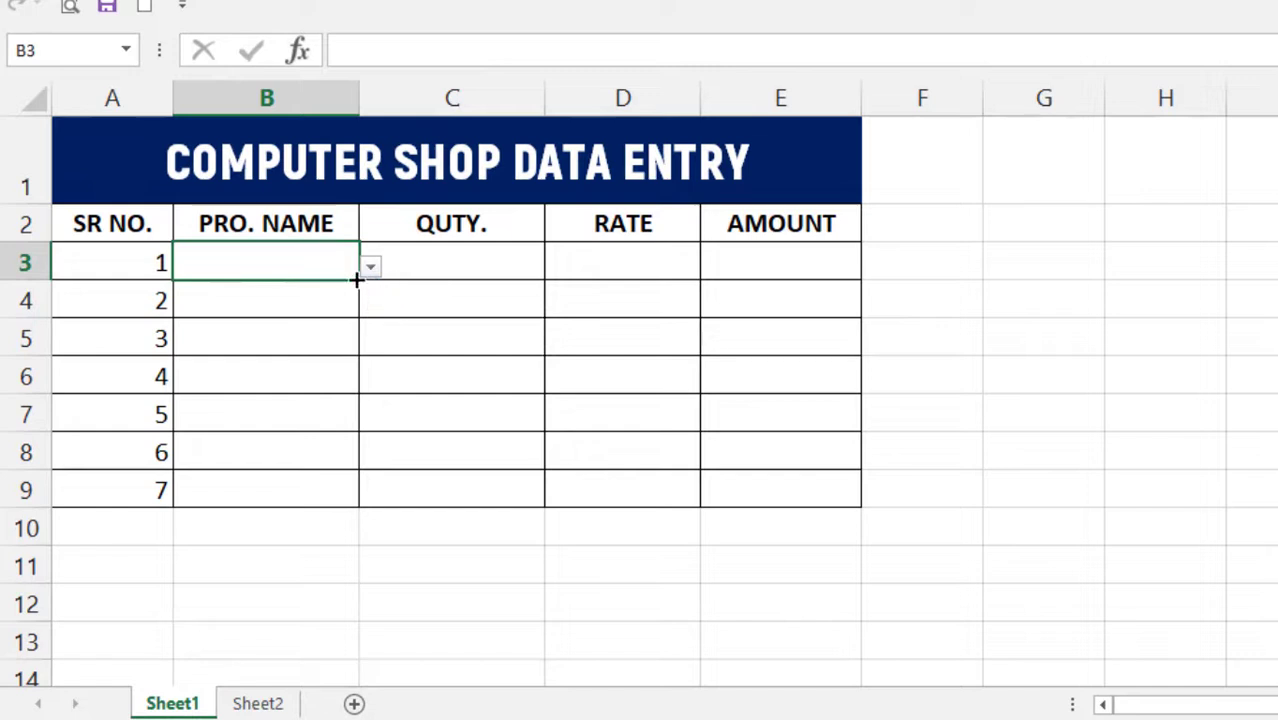
Copy the product dropdown from B3 down through cell B9
{"action": "left_click_drag", "start_coordinate": [357, 280], "coordinate": [370, 507]}
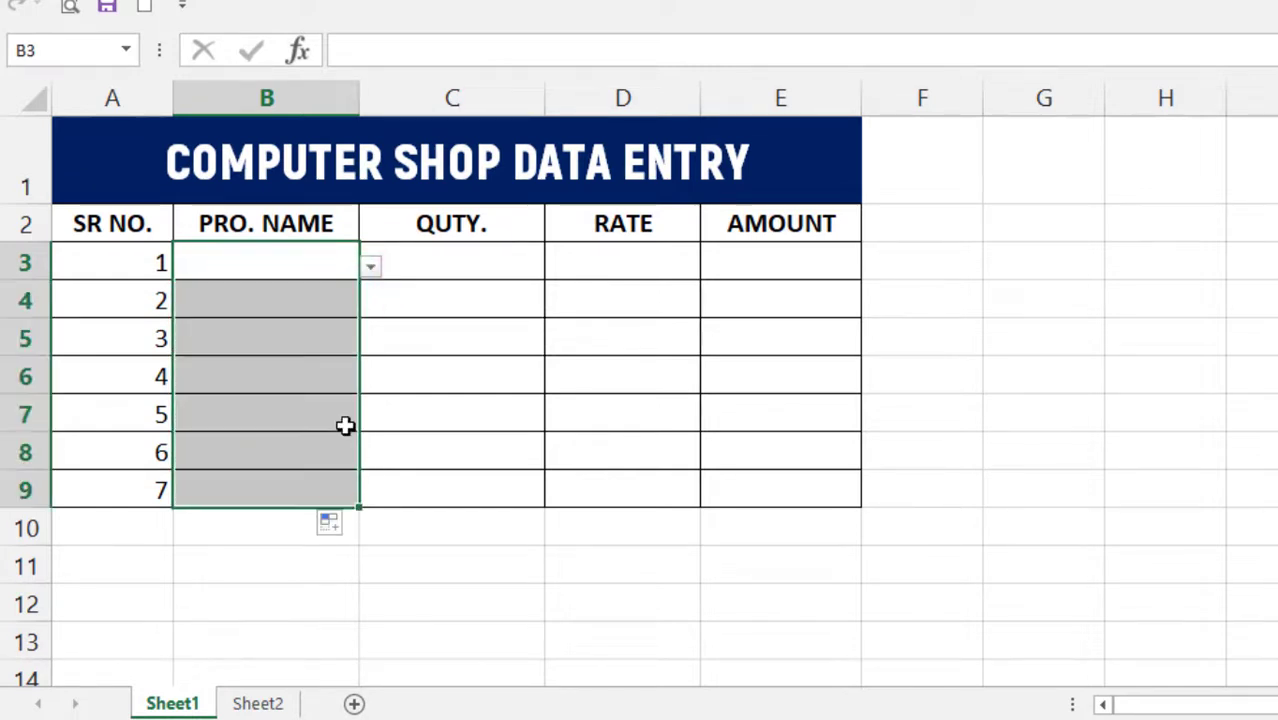
{"action": "left_click", "coordinate": [322, 303]}
Choose Mouse, Printer and Ram from the dropdowns in cells B3, B4 and B5
{"action": "left_click", "coordinate": [308, 258]}
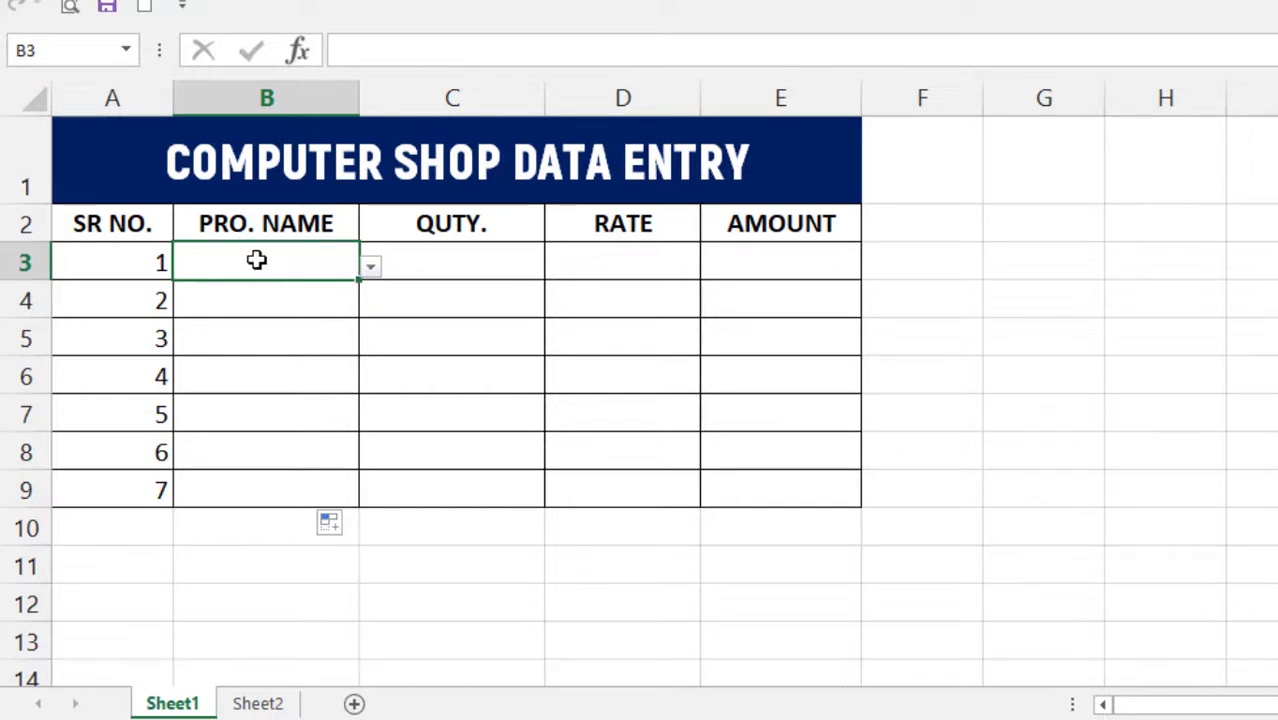
{"action": "left_click", "coordinate": [370, 266]}
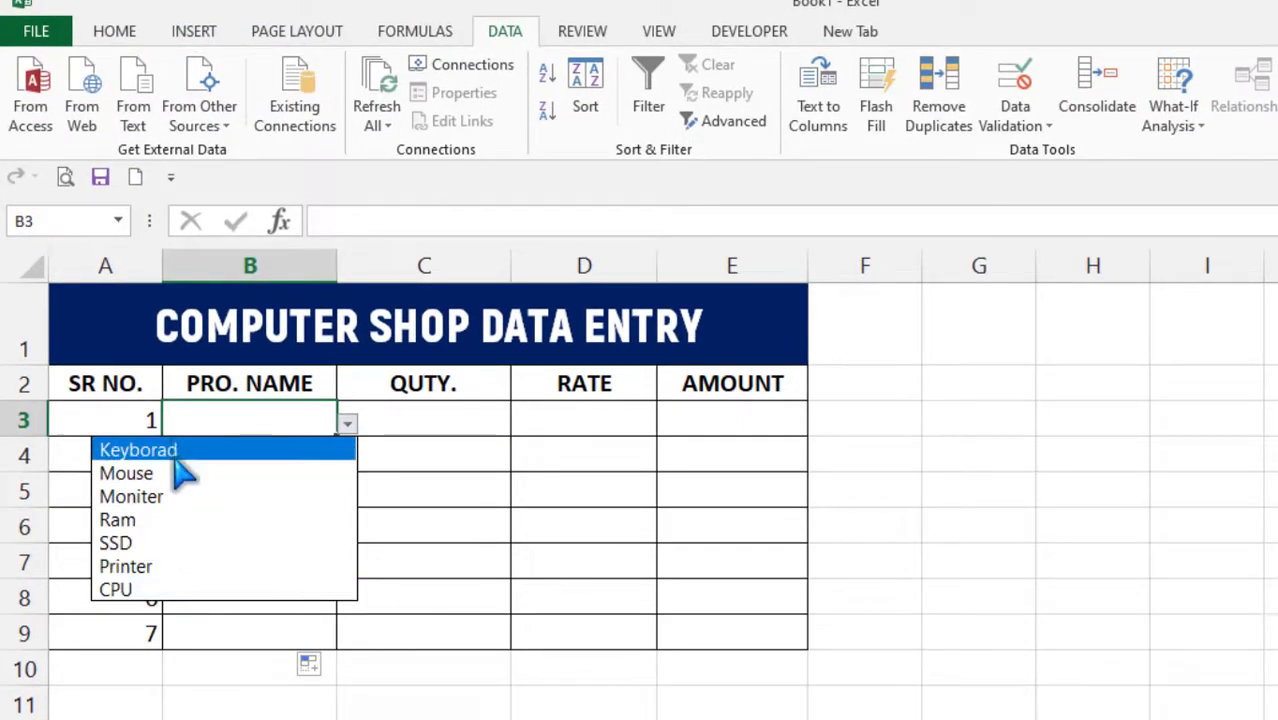
{"action": "left_click", "coordinate": [180, 476]}
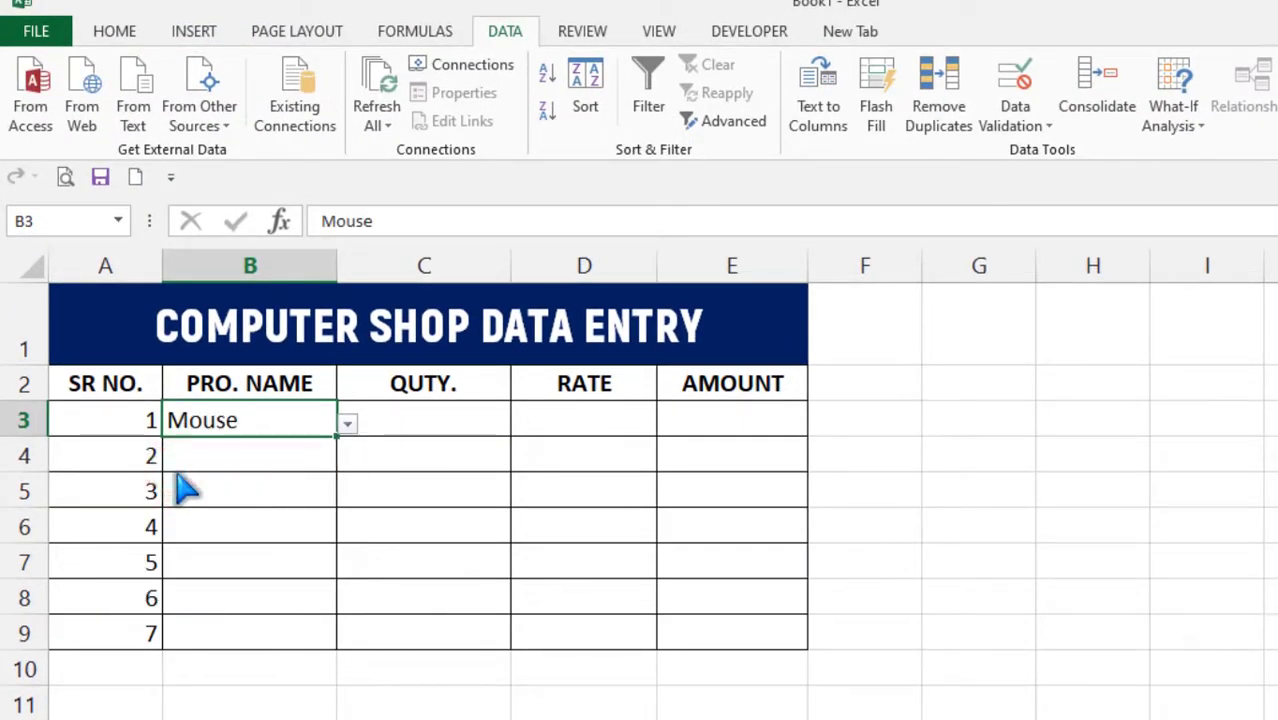
{"action": "left_click", "coordinate": [265, 457]}
{"action": "left_click", "coordinate": [347, 459]}
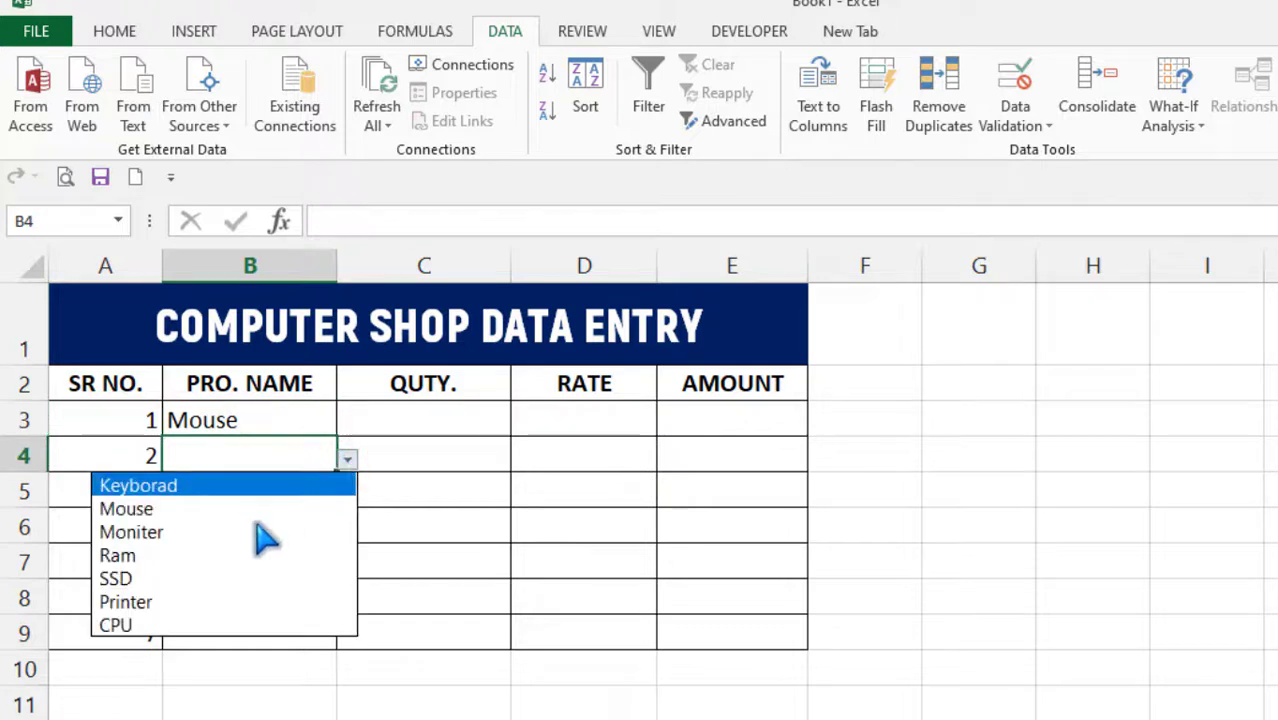
{"action": "left_click", "coordinate": [183, 602]}
{"action": "left_click", "coordinate": [333, 491]}
{"action": "left_click", "coordinate": [348, 494]}
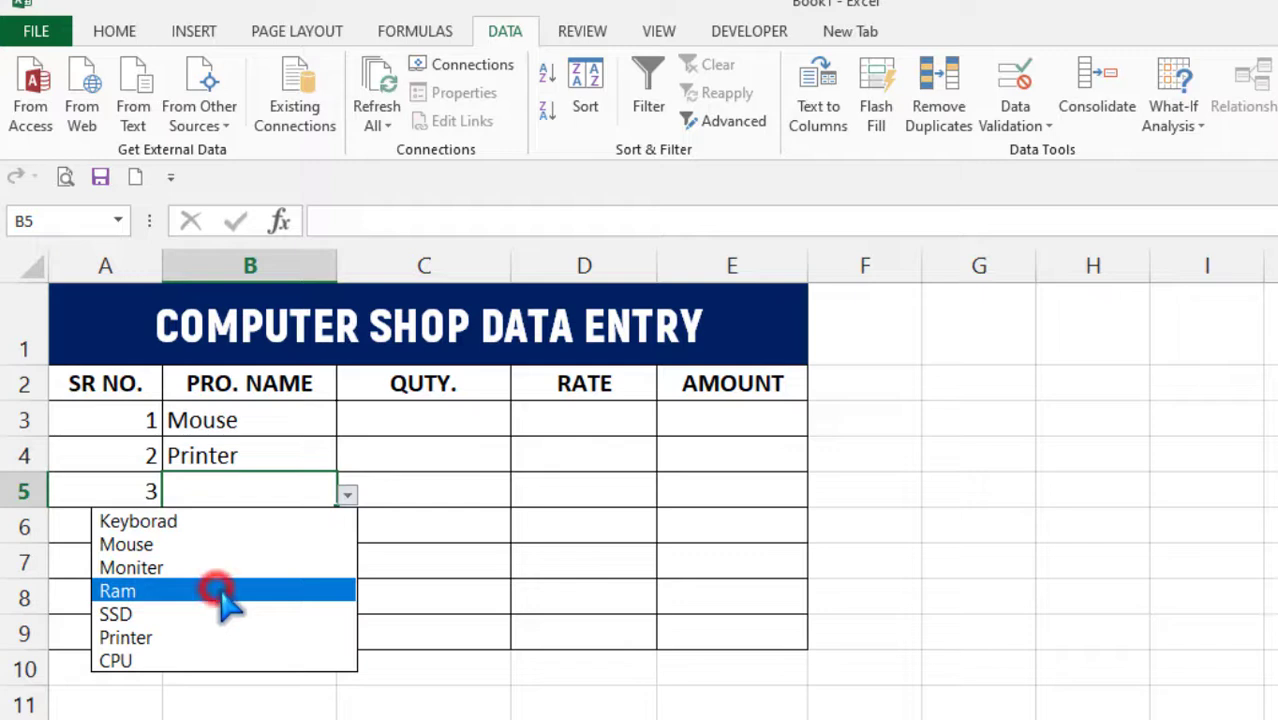
{"action": "left_click", "coordinate": [217, 591]}
Choose CPU for cell B6 and Ram for cell B7 from the product dropdowns
{"action": "left_click", "coordinate": [254, 548]}
{"action": "left_click", "coordinate": [260, 527]}
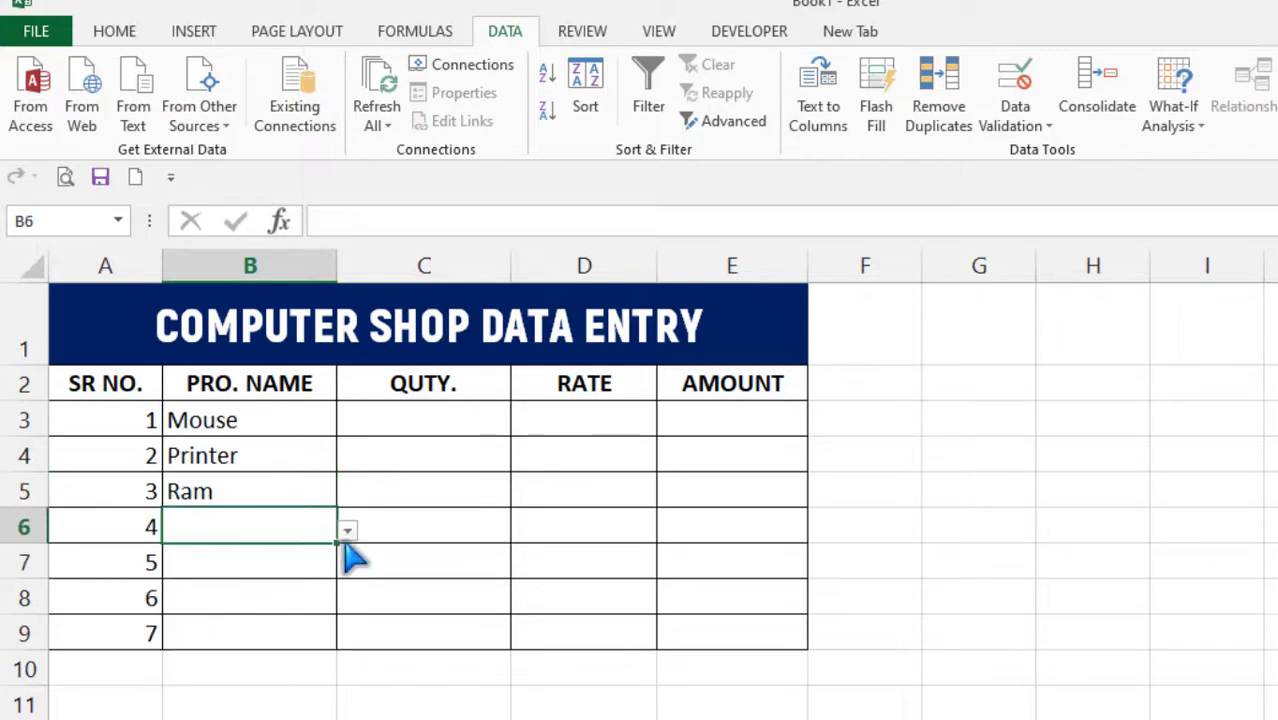
{"action": "left_click", "coordinate": [347, 531]}
{"action": "left_click", "coordinate": [218, 692]}
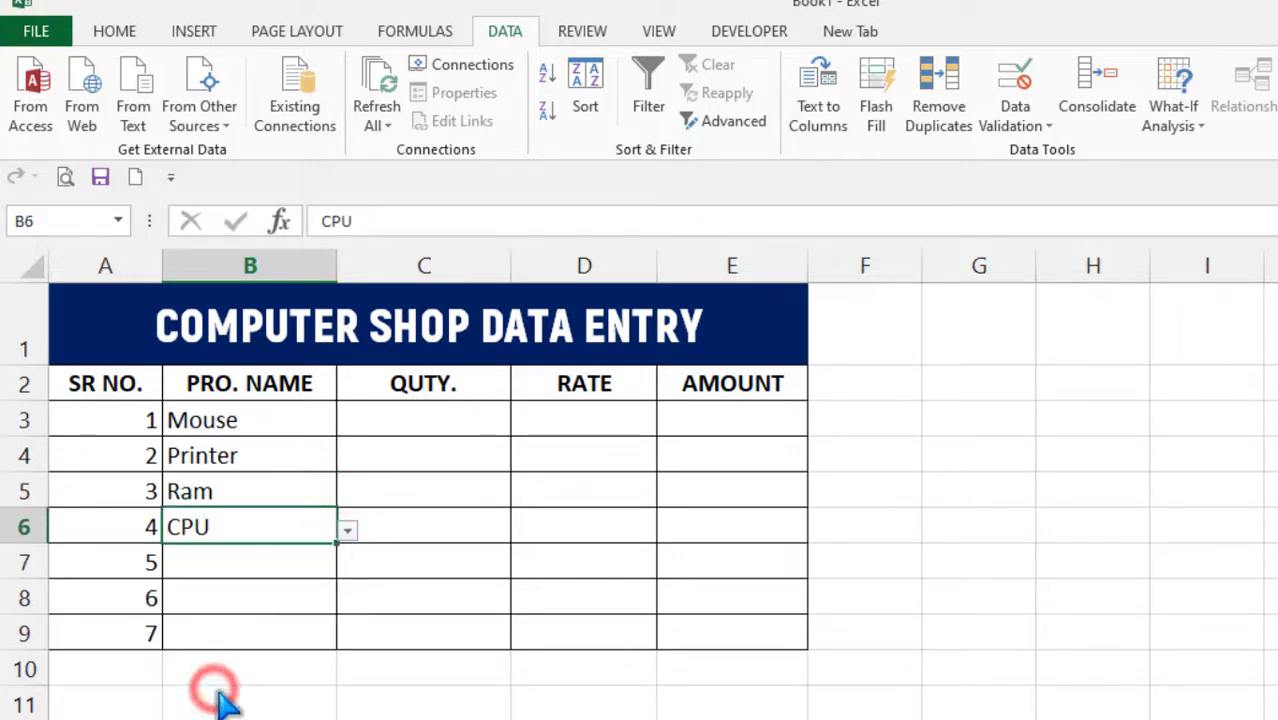
{"action": "left_click", "coordinate": [251, 568]}
{"action": "left_click", "coordinate": [346, 566]}
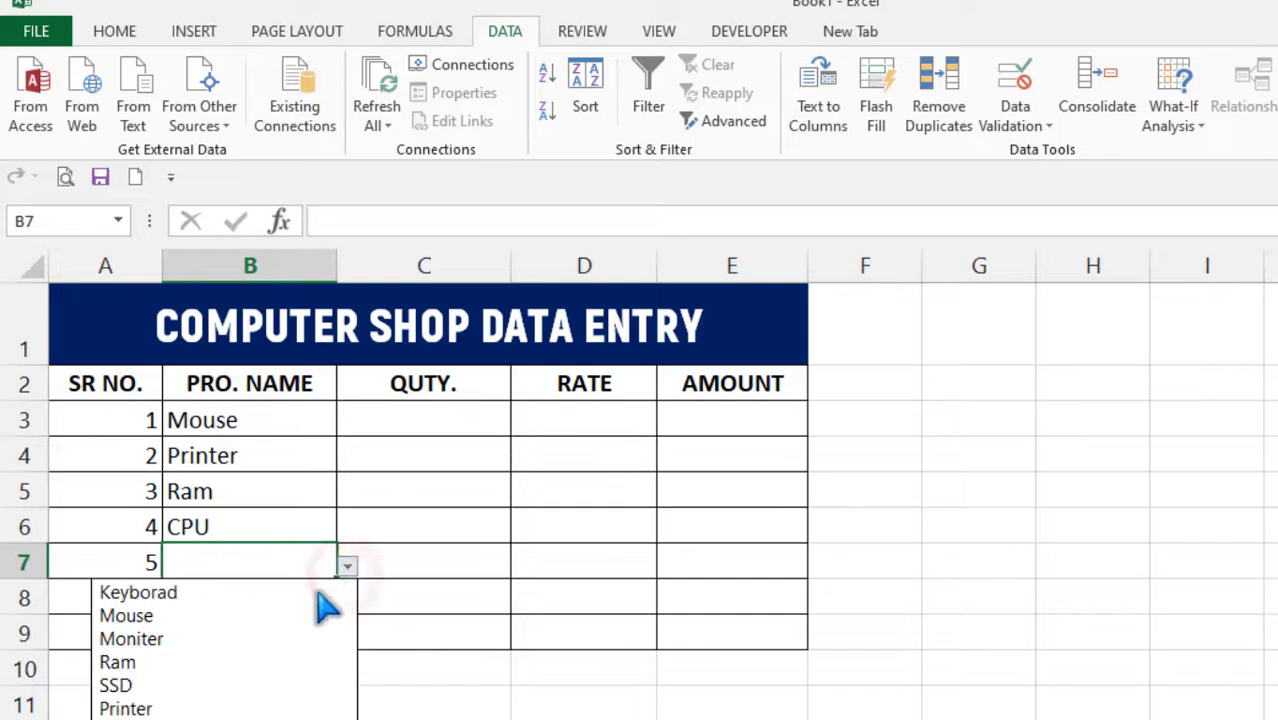
{"action": "left_click", "coordinate": [188, 664]}
Choose Moniter for cell B8 and Keyborad for cell B9 from the product dropdowns
{"action": "left_click", "coordinate": [234, 606]}
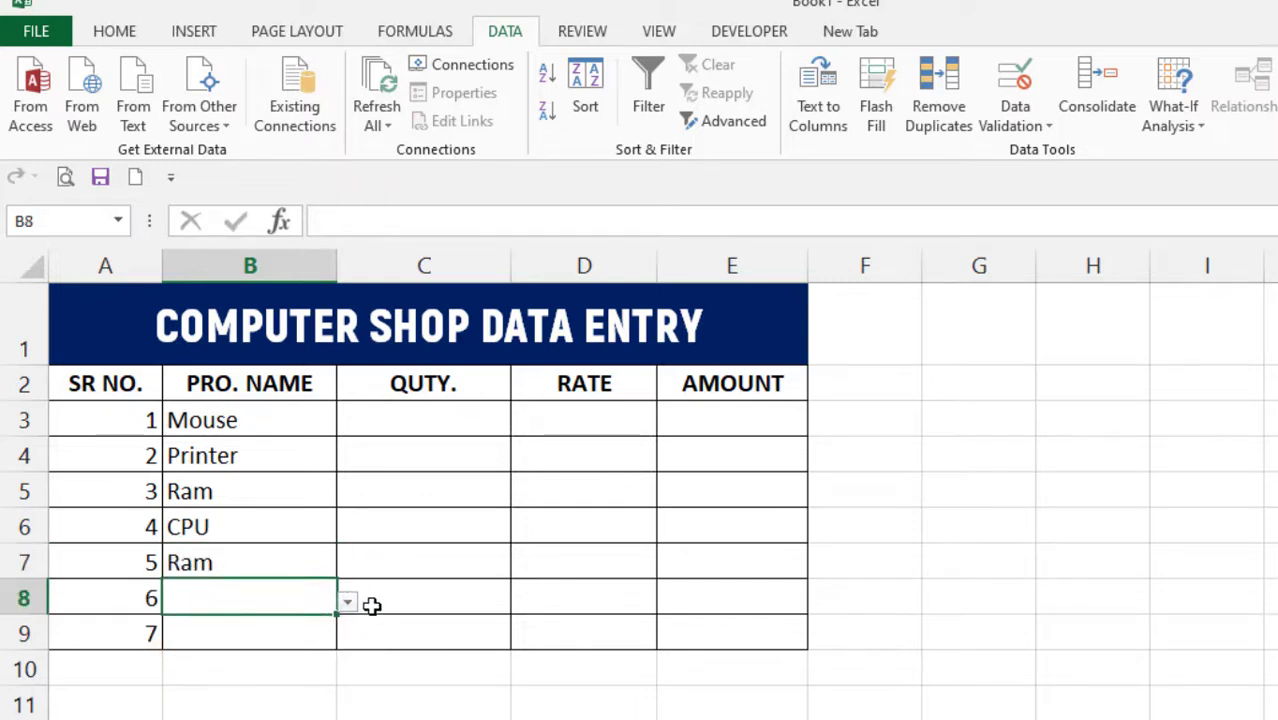
{"action": "left_click", "coordinate": [348, 603]}
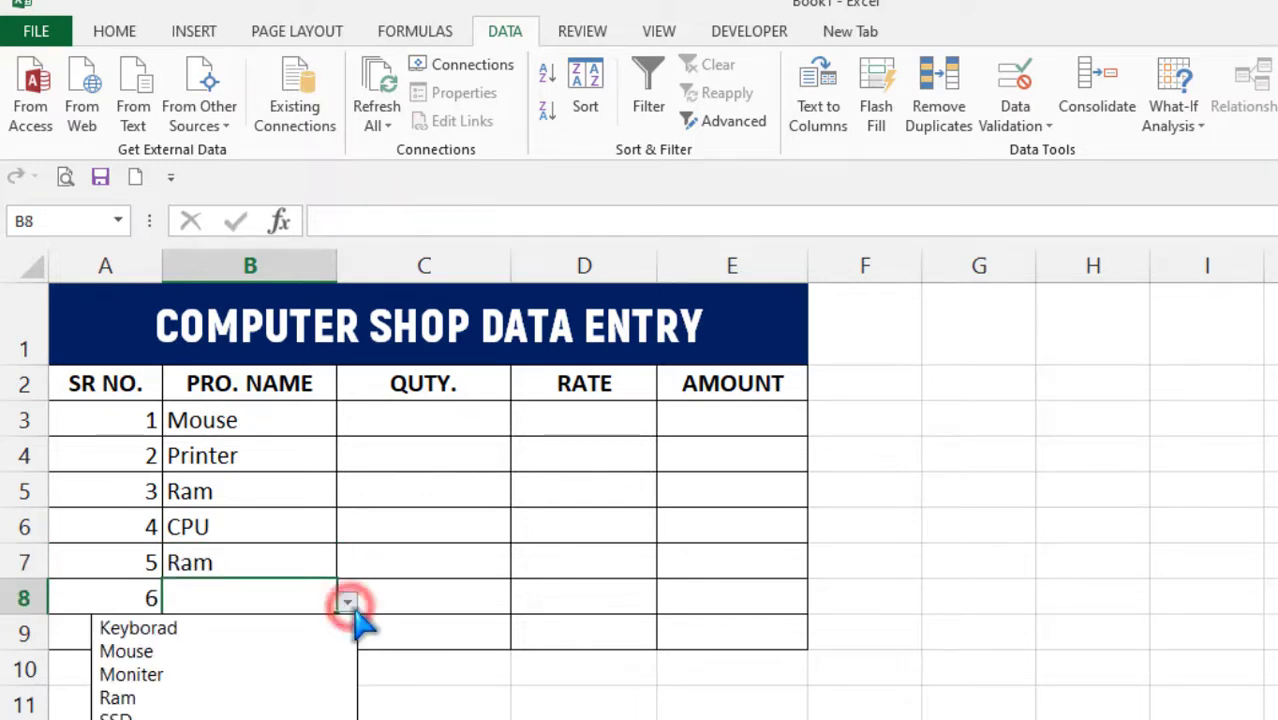
{"action": "left_click", "coordinate": [182, 675]}
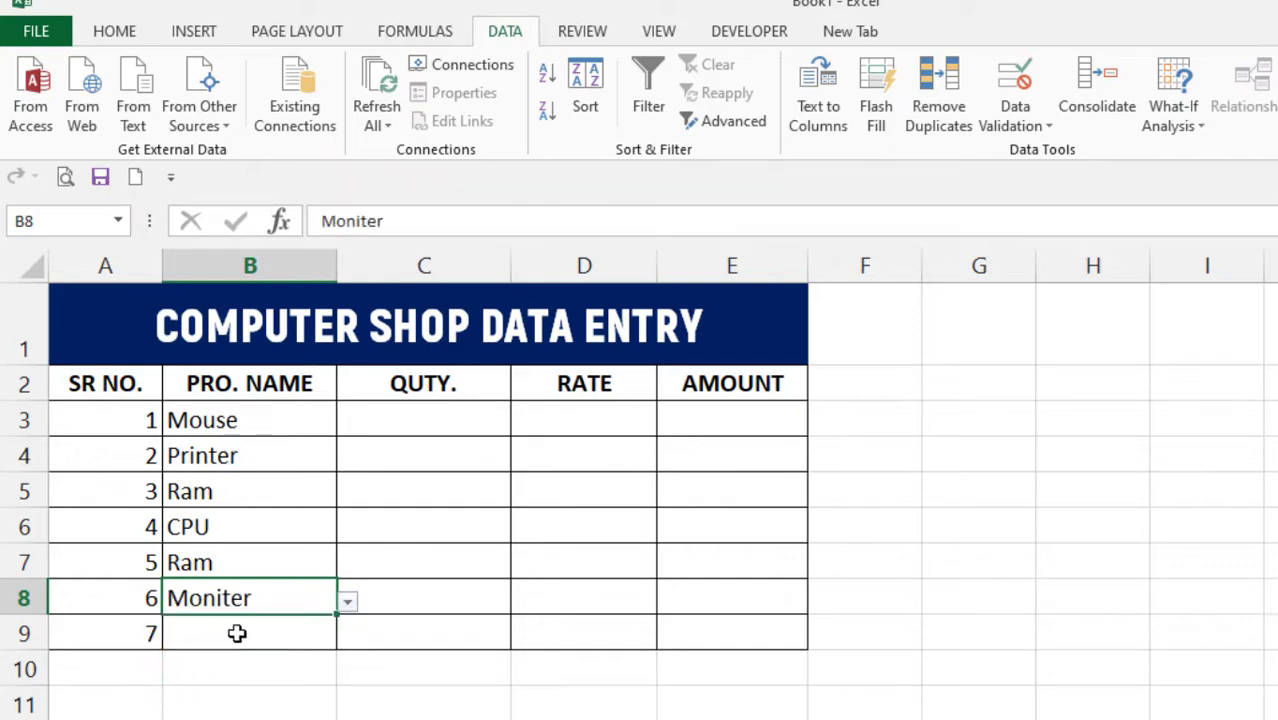
{"action": "left_click", "coordinate": [237, 630]}
{"action": "left_click", "coordinate": [347, 638]}
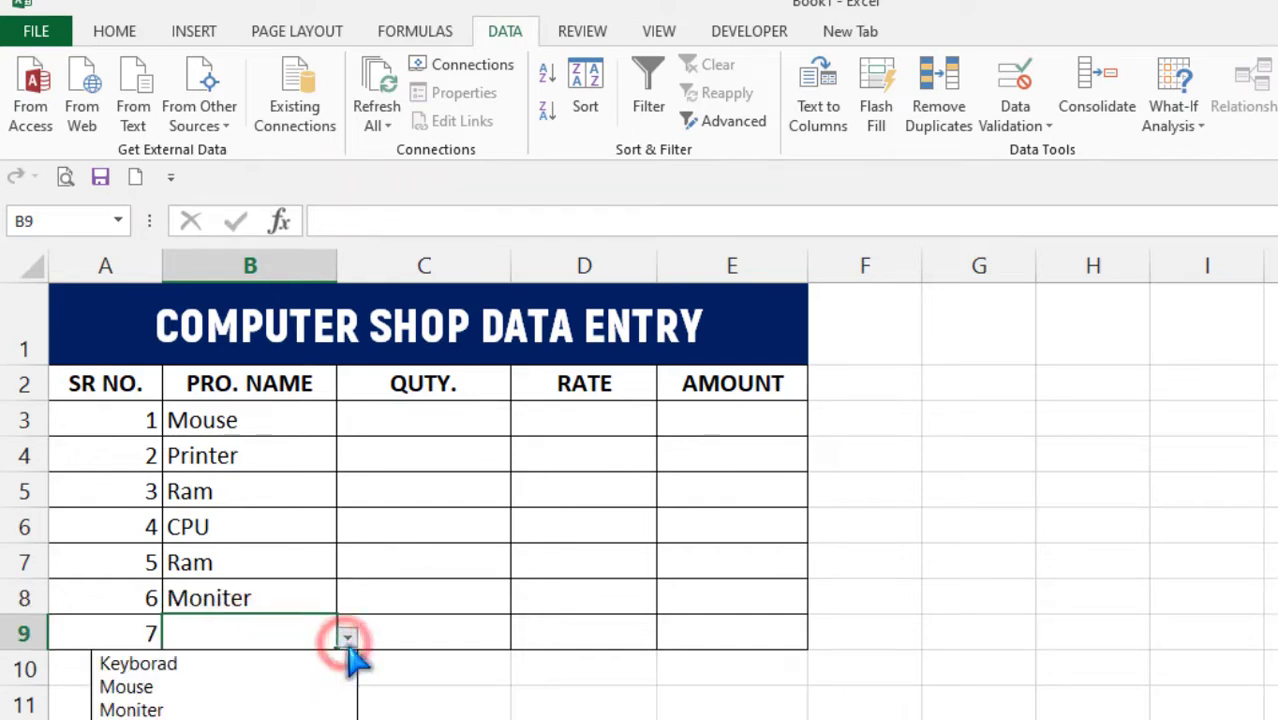
{"action": "left_click", "coordinate": [230, 664]}
Enter the quantities 10 for Mouse in C3 and 5 for Printer in C4
{"action": "left_click", "coordinate": [401, 423]}
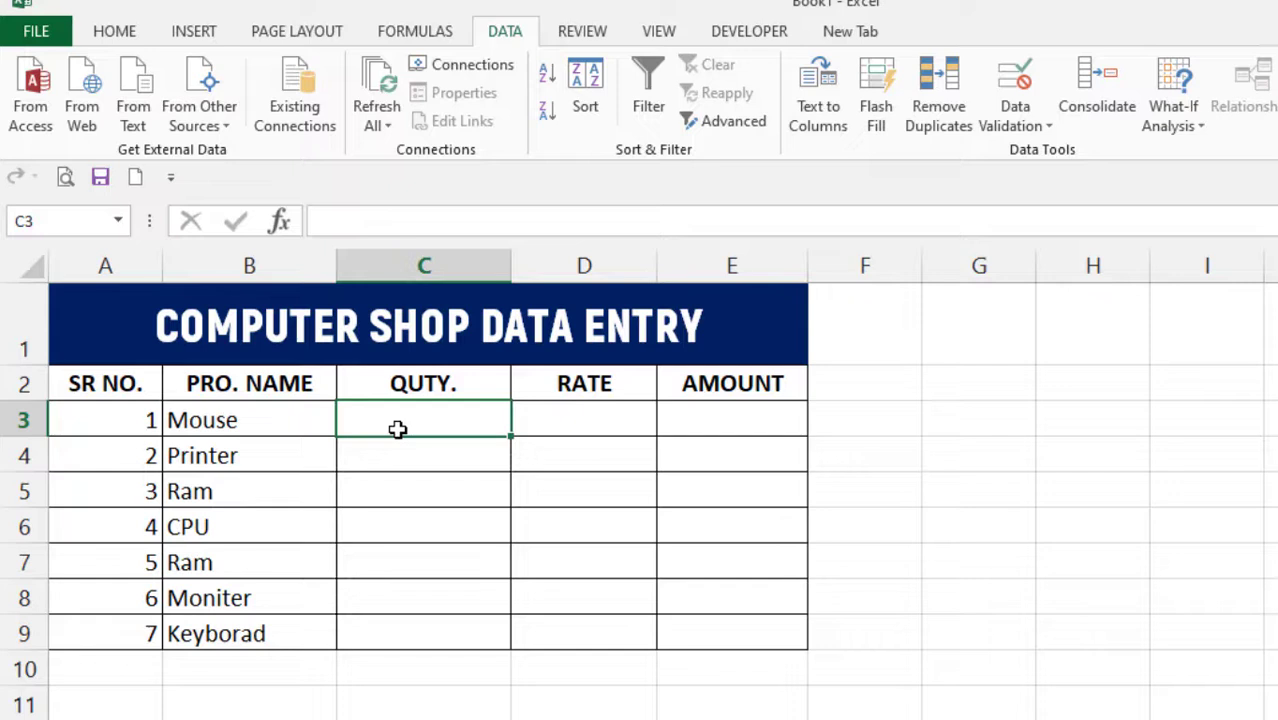
{"action": "type", "text": "0"}
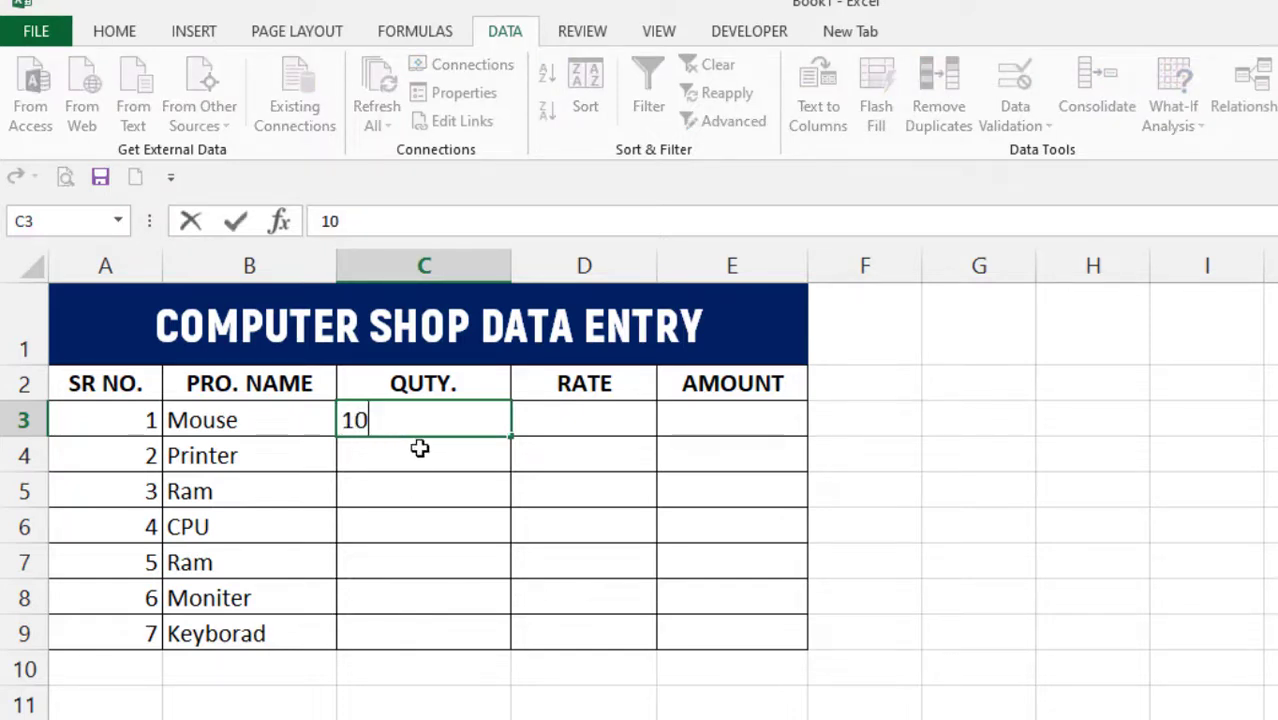
{"action": "left_click", "coordinate": [425, 448]}
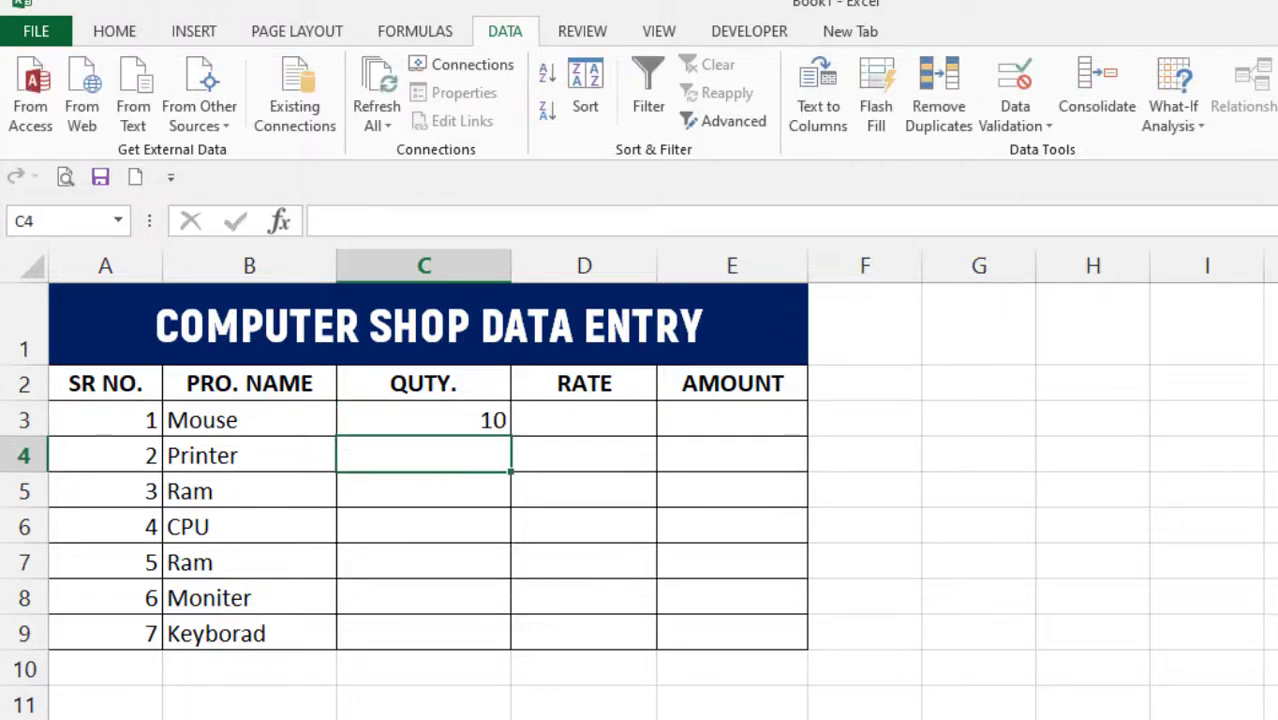
{"action": "type", "text": "5"}
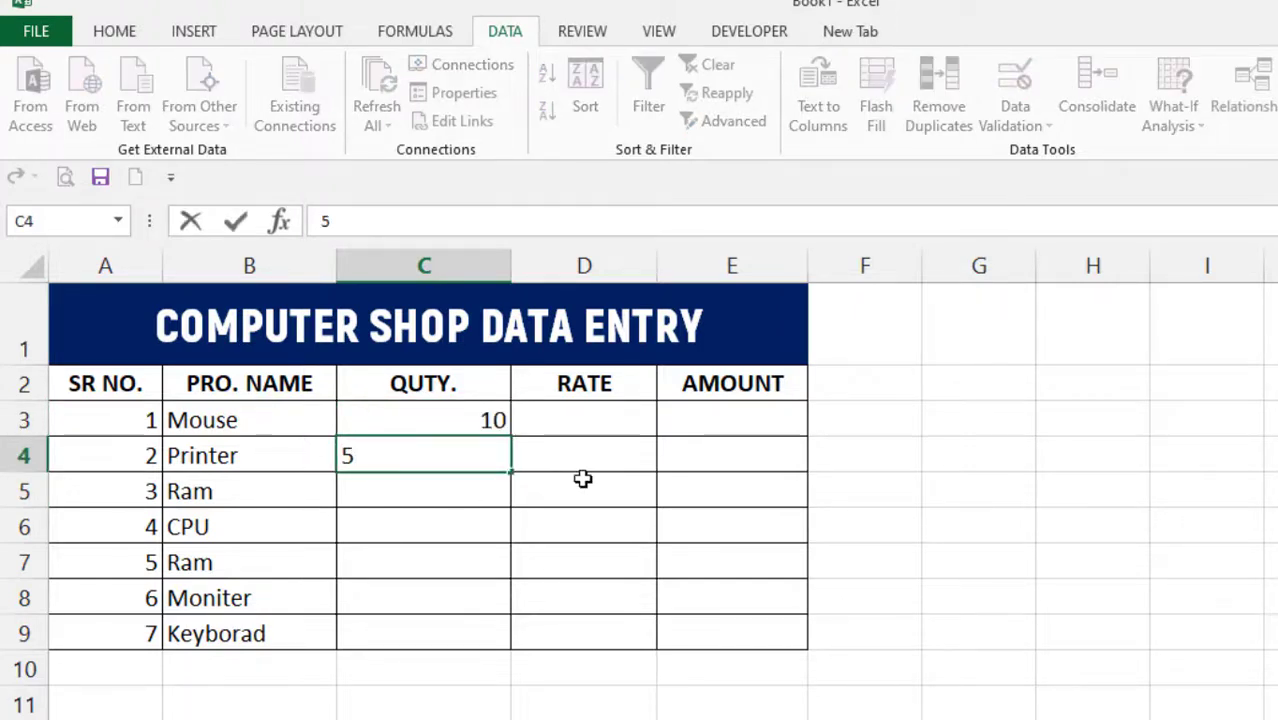
{"action": "key", "text": "Return"}
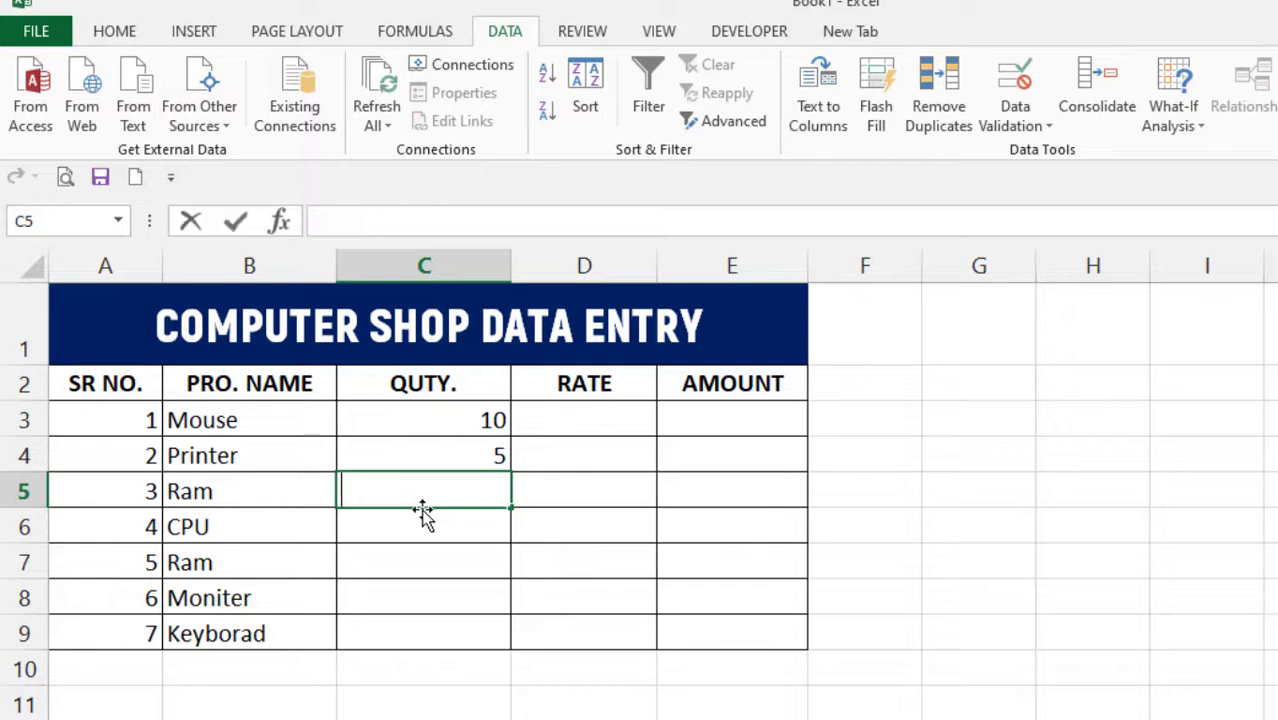
Enter the quantities 20 for Ram in C5, 3 for CPU in C6 and 8 for Ram in C7
{"action": "type", "text": "20"}
{"action": "key", "text": "Return"}
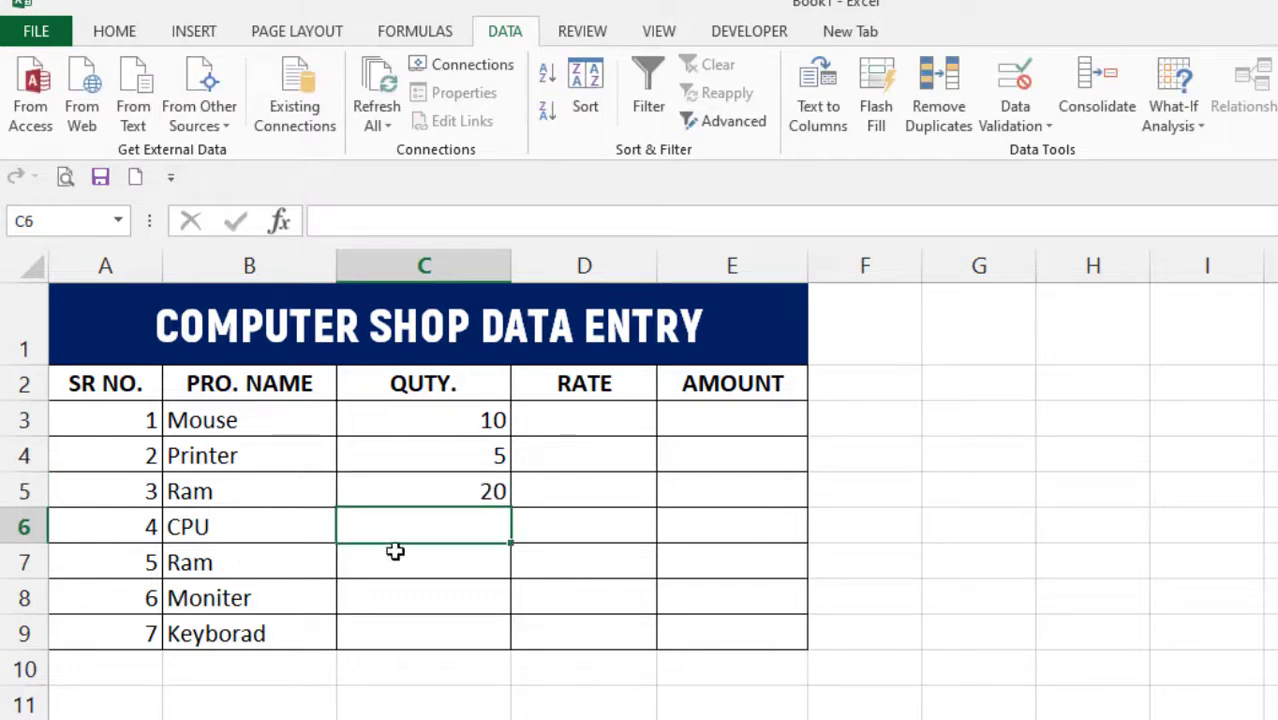
{"action": "type", "text": "3"}
{"action": "key", "text": "Return"}
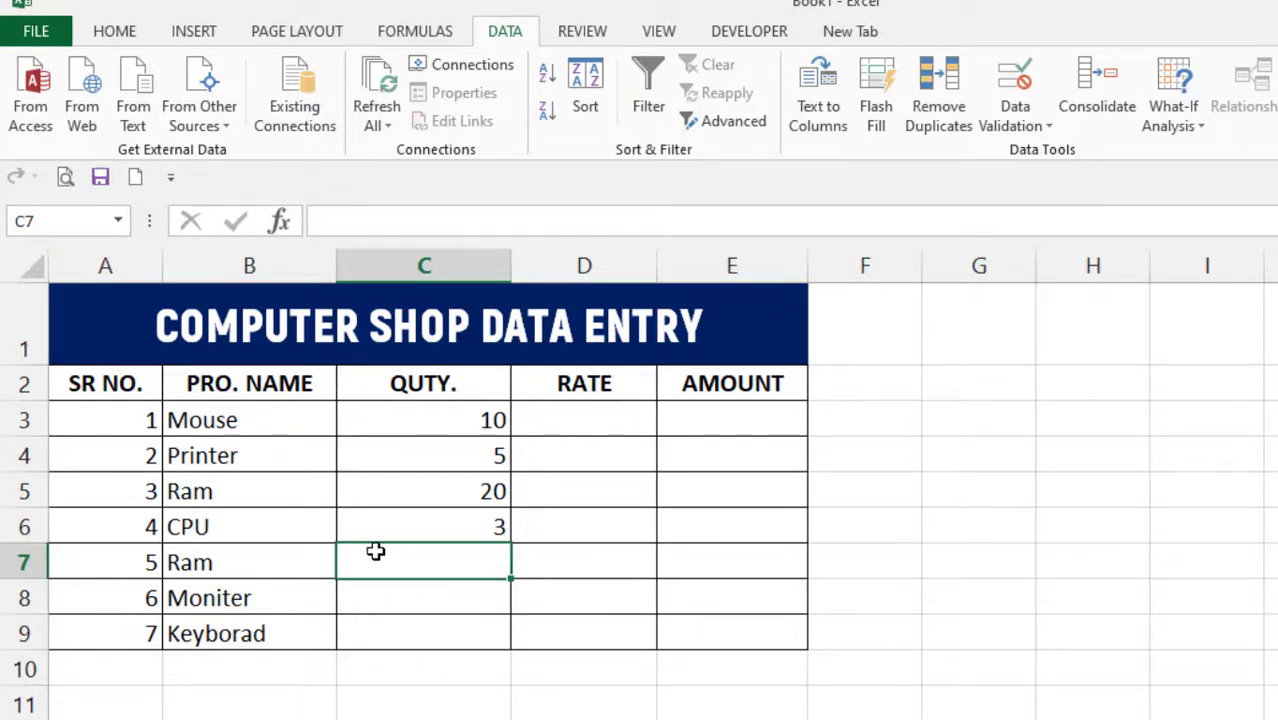
{"action": "type", "text": "8"}
{"action": "key", "text": "Return"}
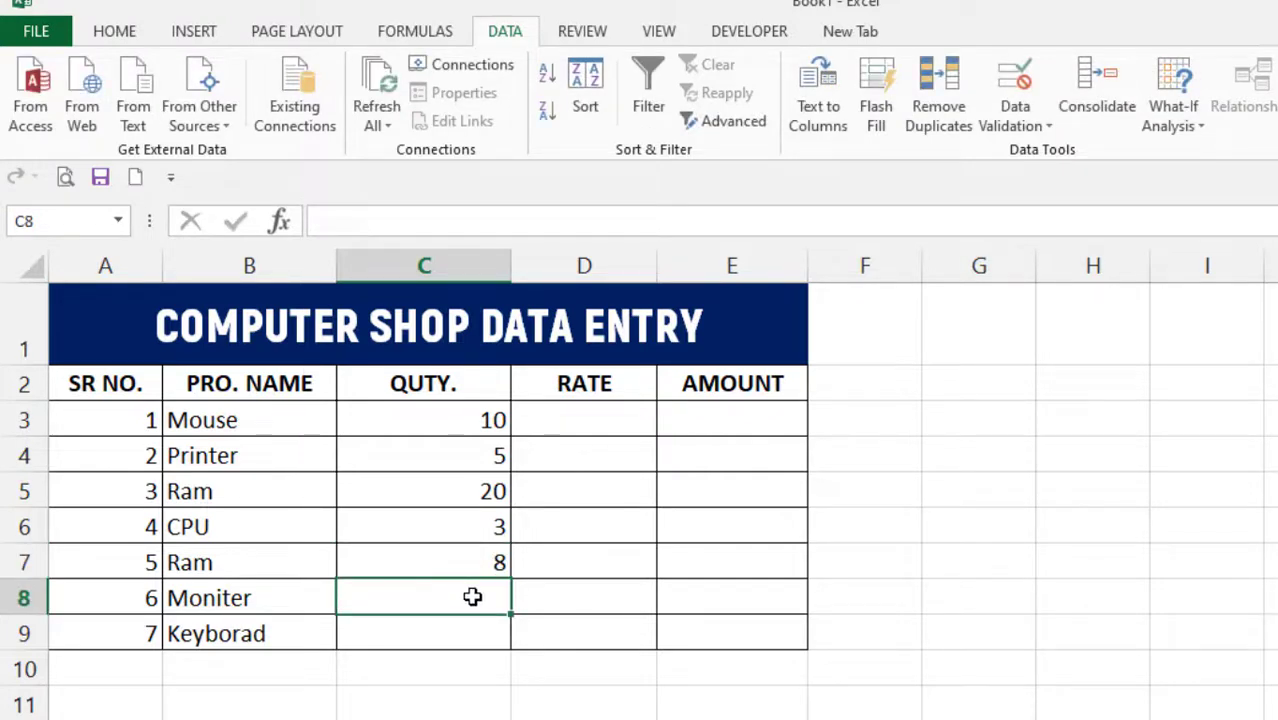
Enter the quantities 4 for Moniter in C8 and 130 for Keyborad in C9
{"action": "type", "text": "4"}
{"action": "key", "text": "Return"}
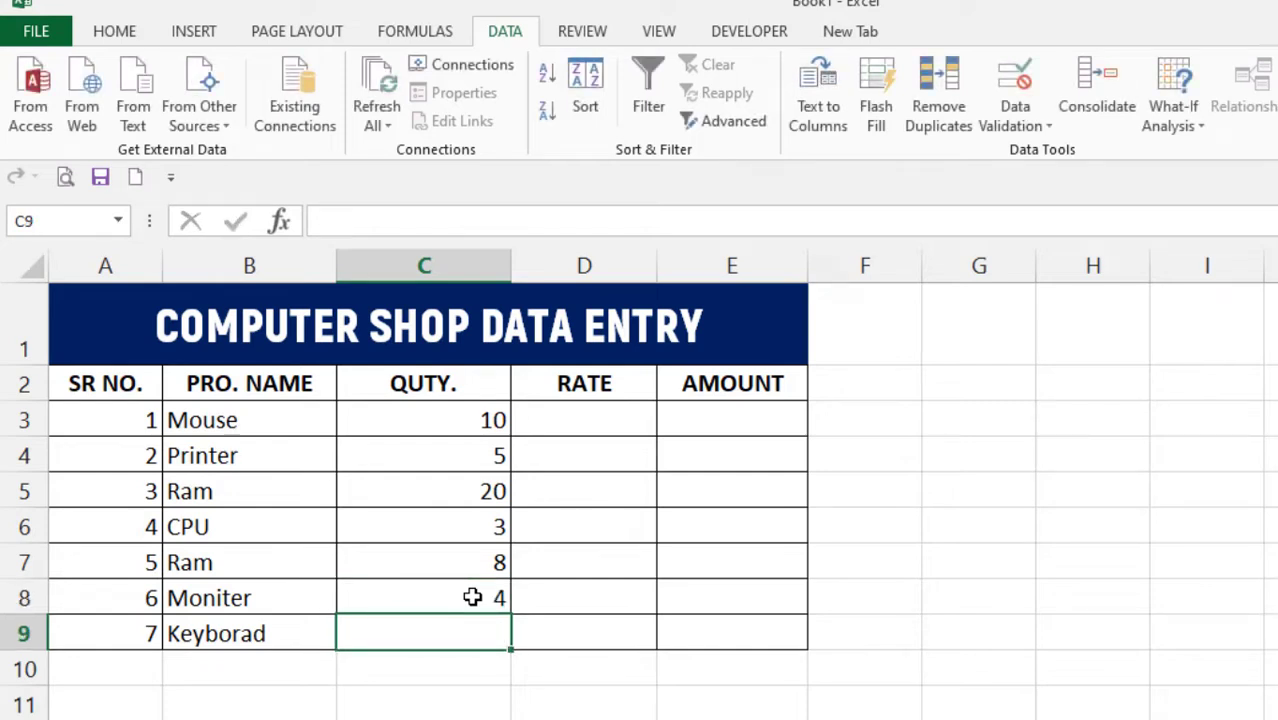
{"action": "type", "text": "13"}
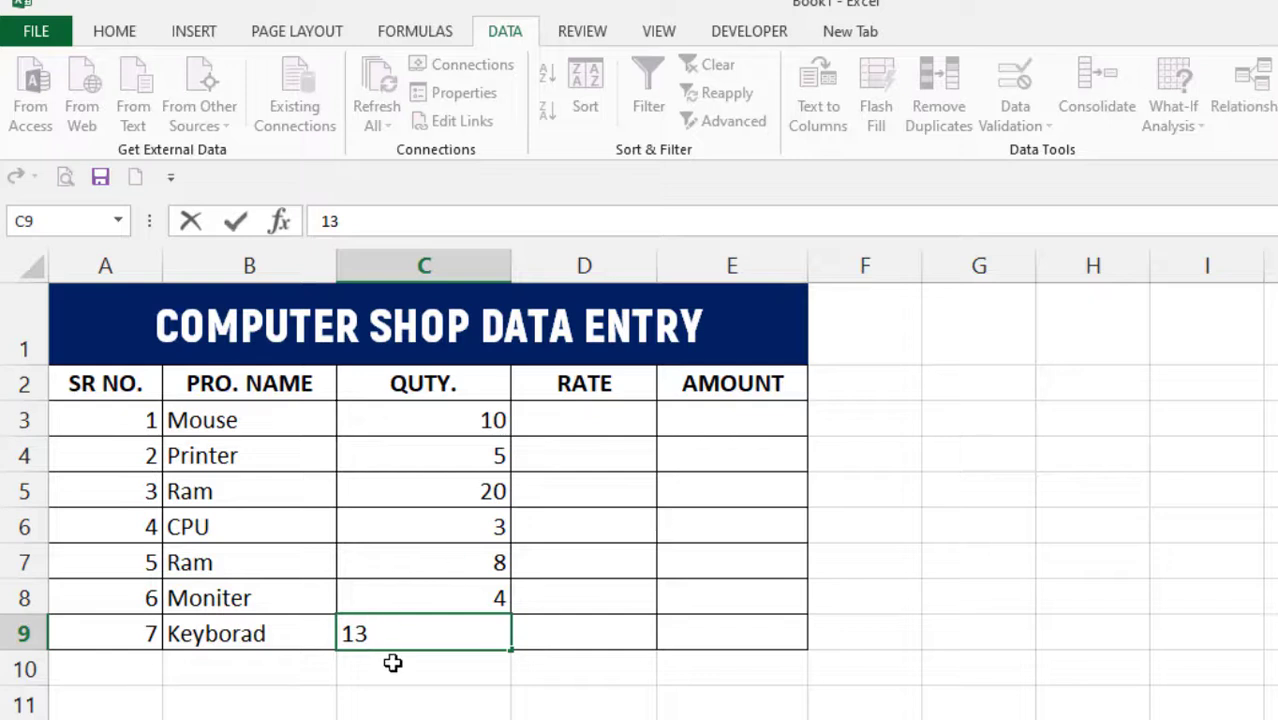
{"action": "type", "text": "0"}
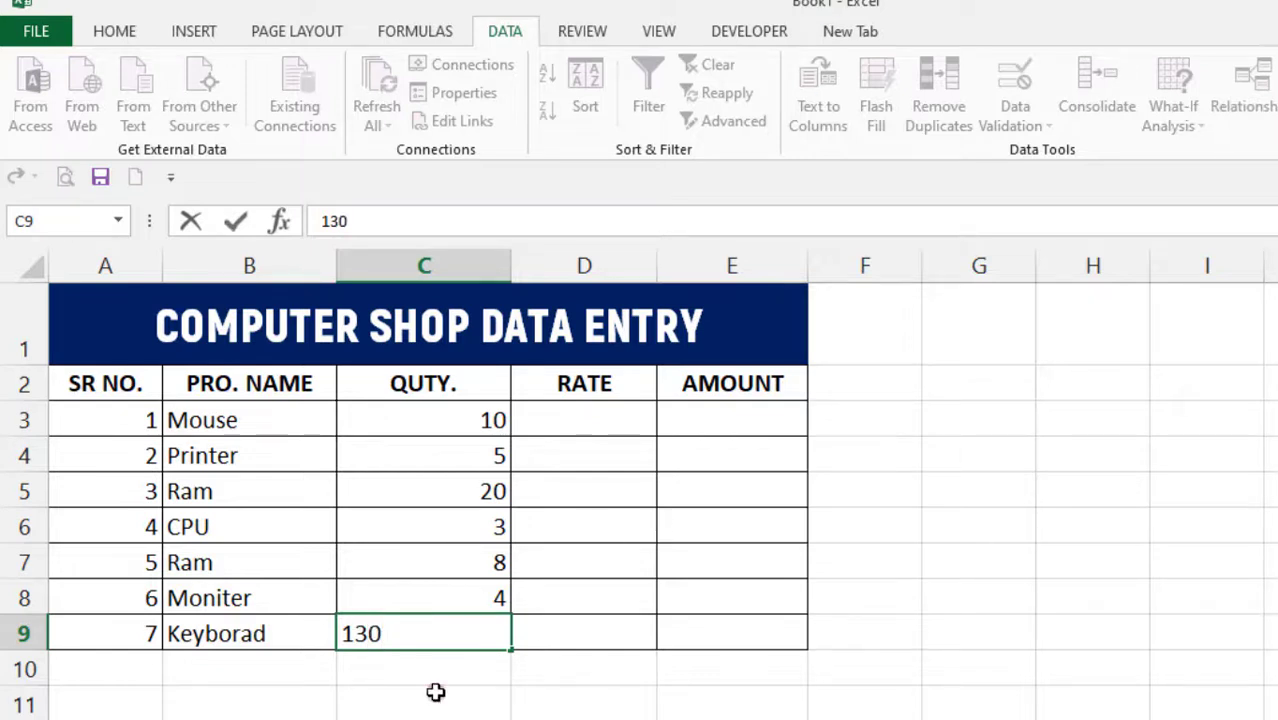
{"action": "left_click", "coordinate": [436, 700]}
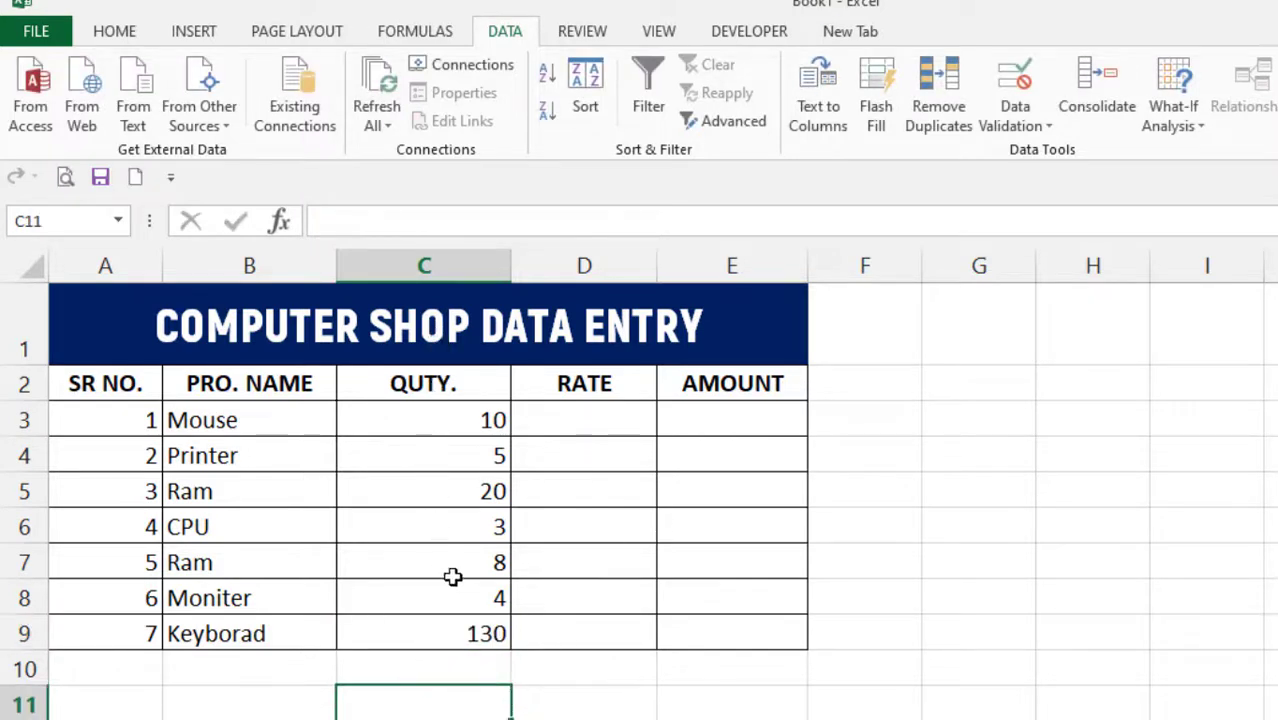
Enter the rates 120 for Mouse in D3, 15000 for Printer in D4 and 520 for Ram in D5
{"action": "left_click", "coordinate": [555, 410]}
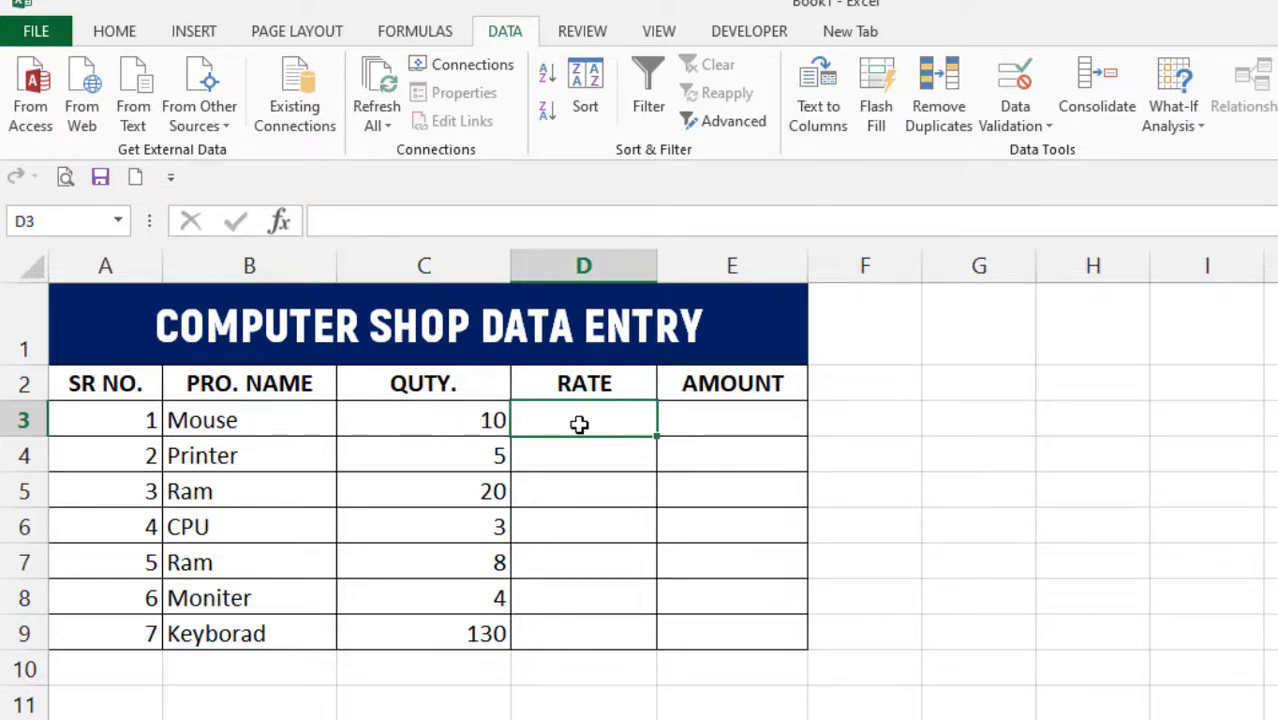
{"action": "type", "text": "120"}
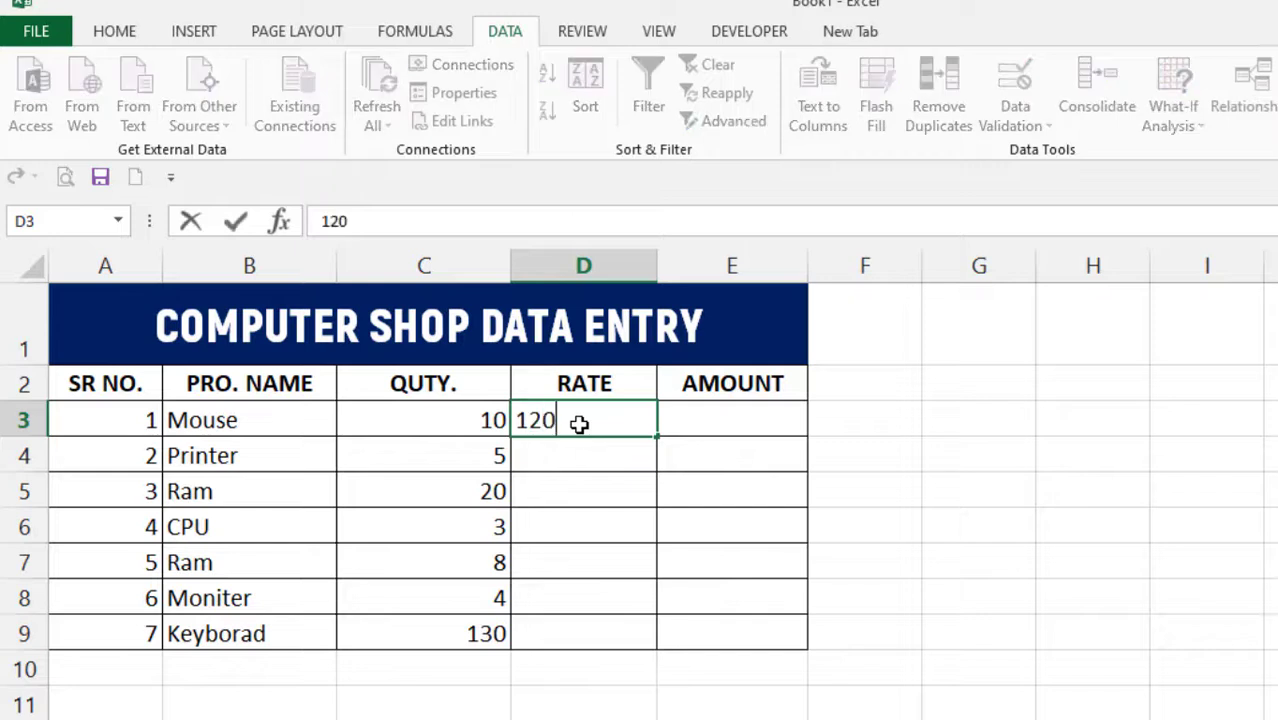
{"action": "key", "text": "Return"}
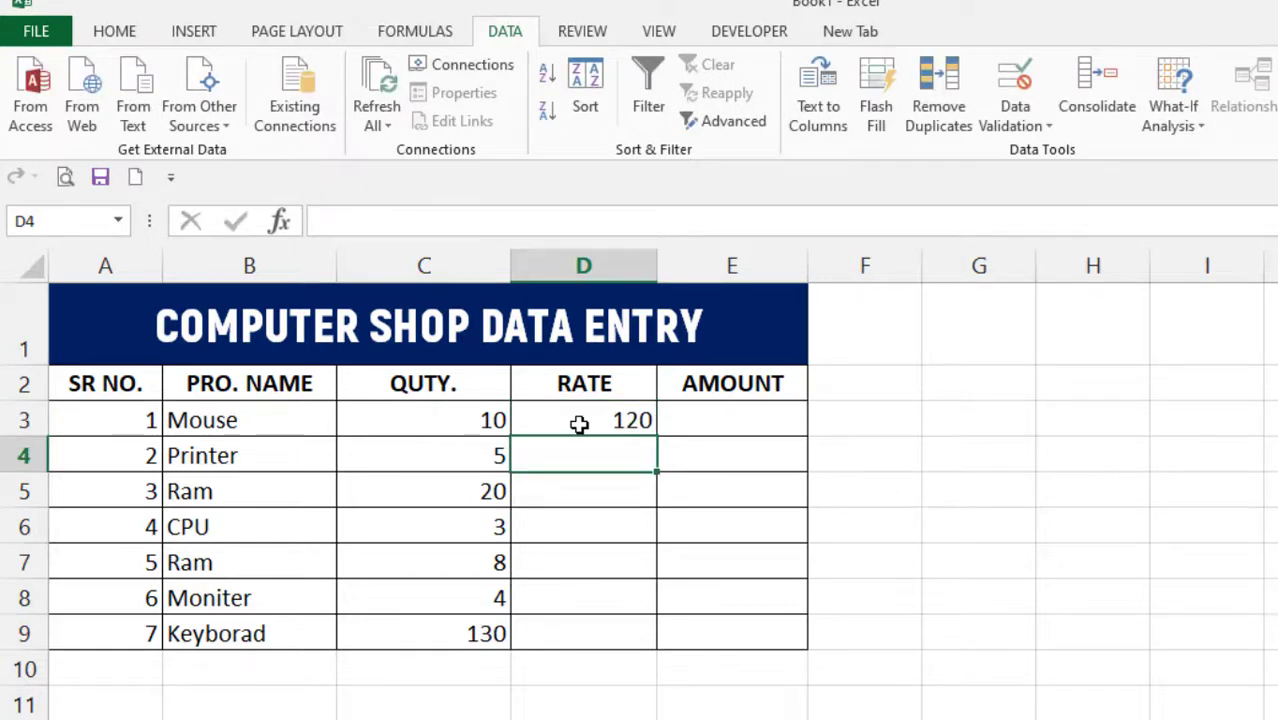
{"action": "type", "text": "15000"}
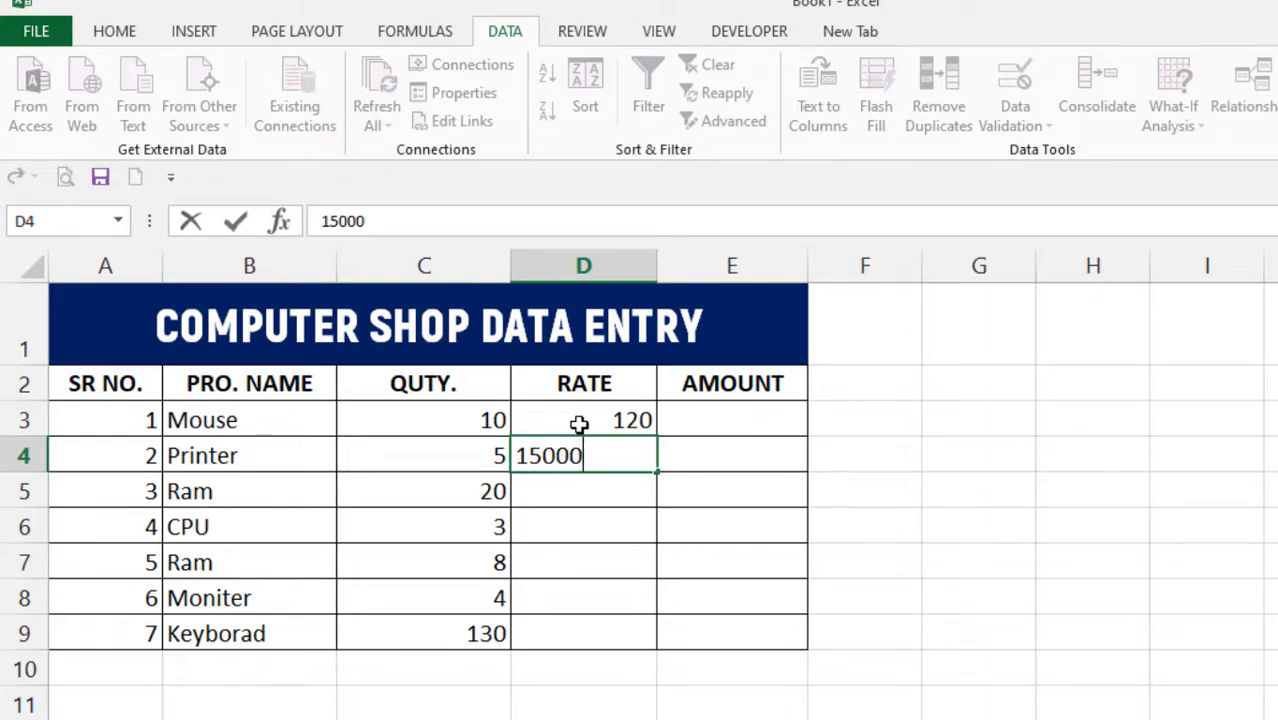
{"action": "key", "text": "Return"}
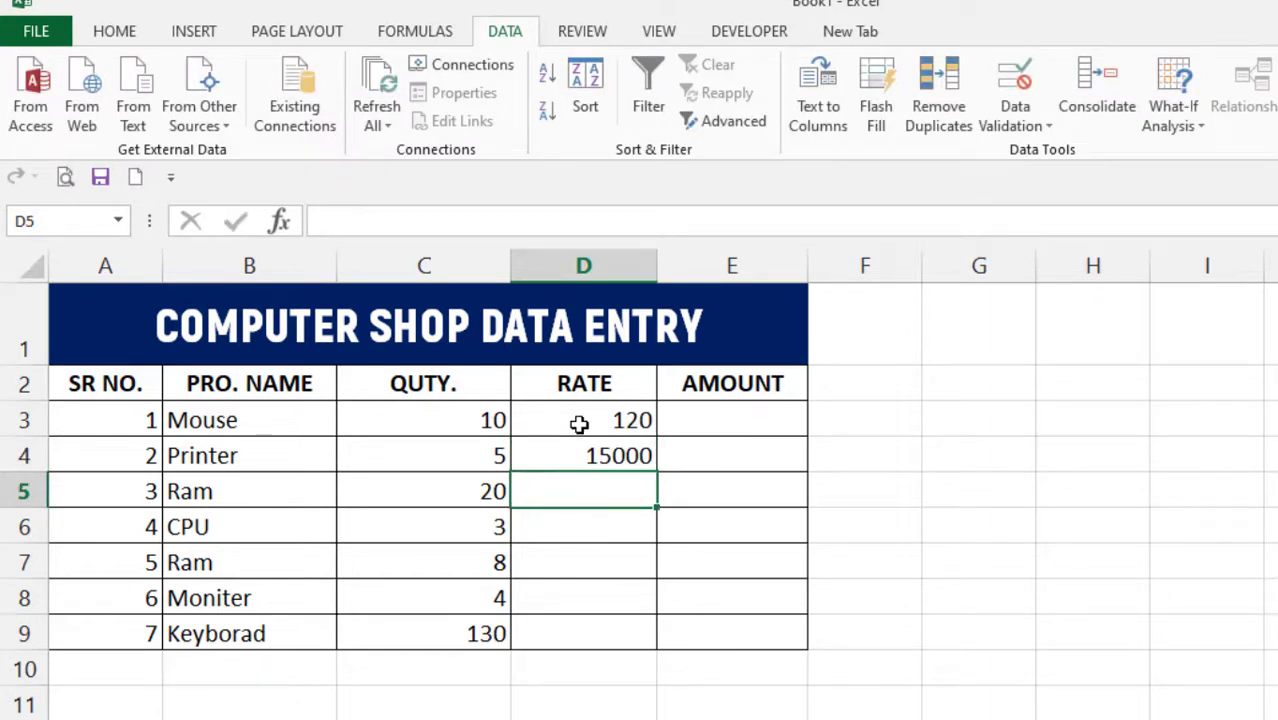
{"action": "type", "text": "520"}
{"action": "key", "text": "Return"}
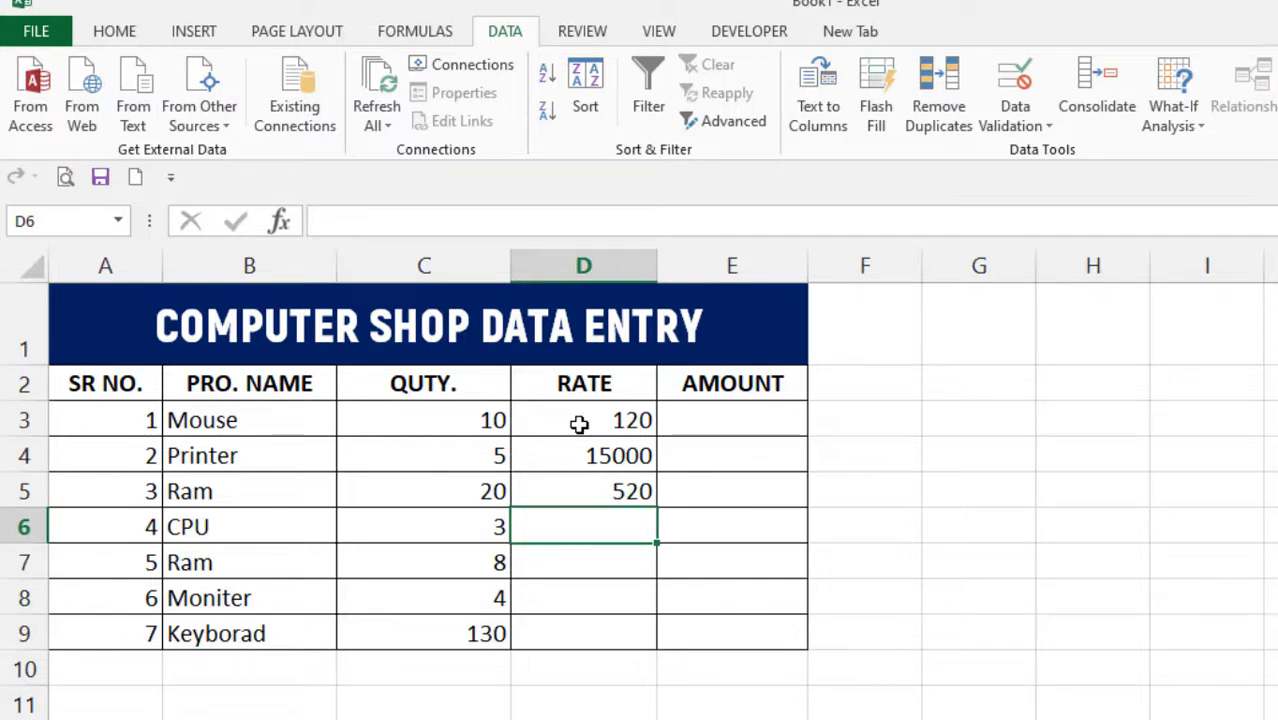
Enter the rates 30000 for CPU in D6 and 530 for Ram in D7
{"action": "type", "text": "30000"}
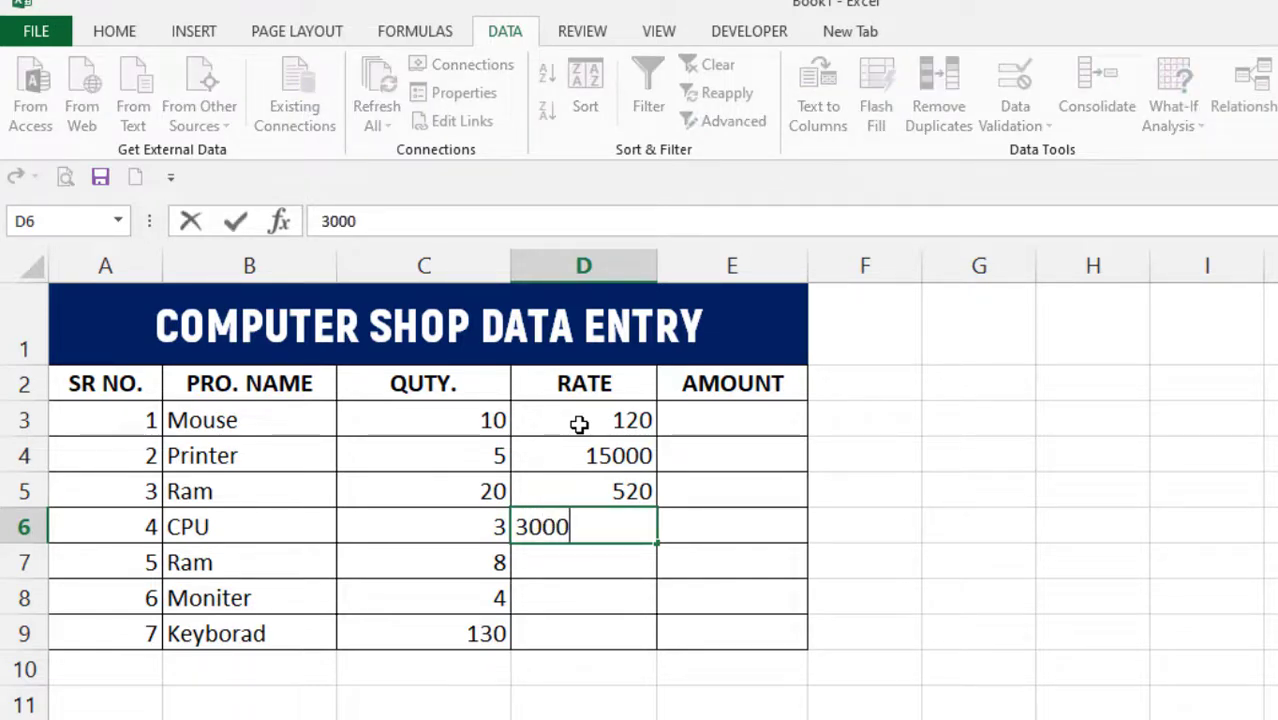
{"action": "key", "text": "Return"}
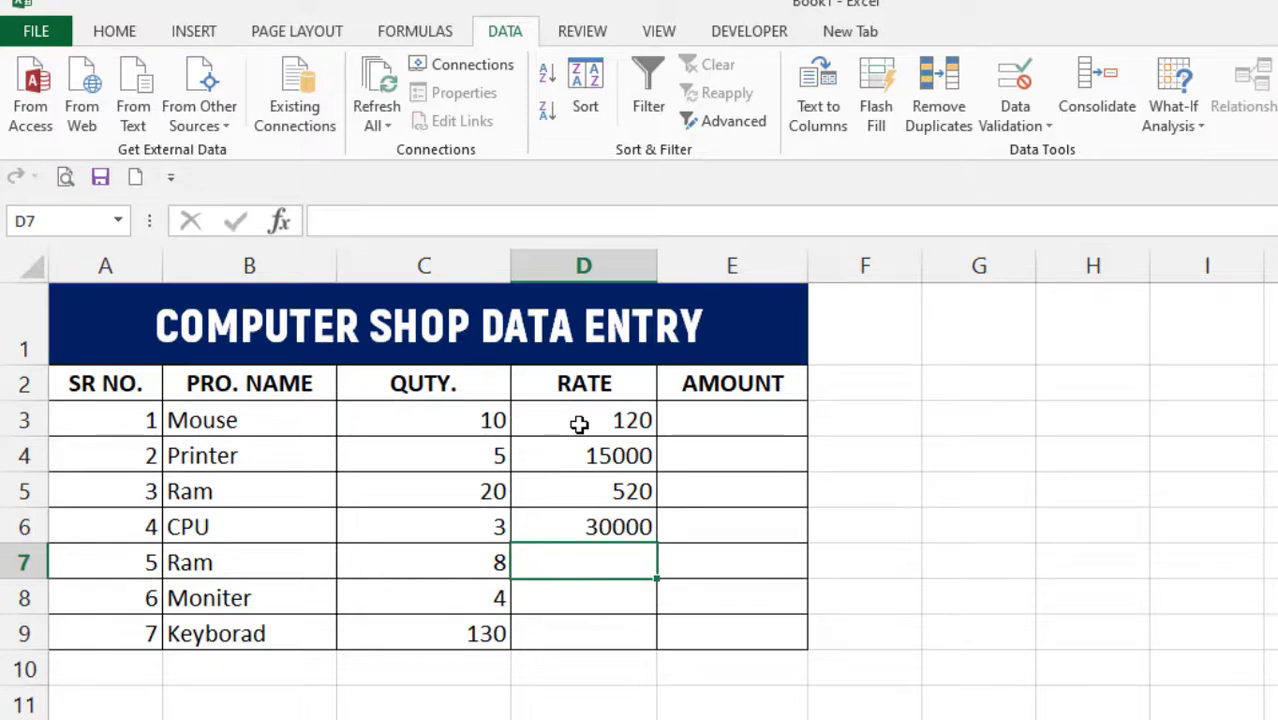
{"action": "type", "text": "5"}
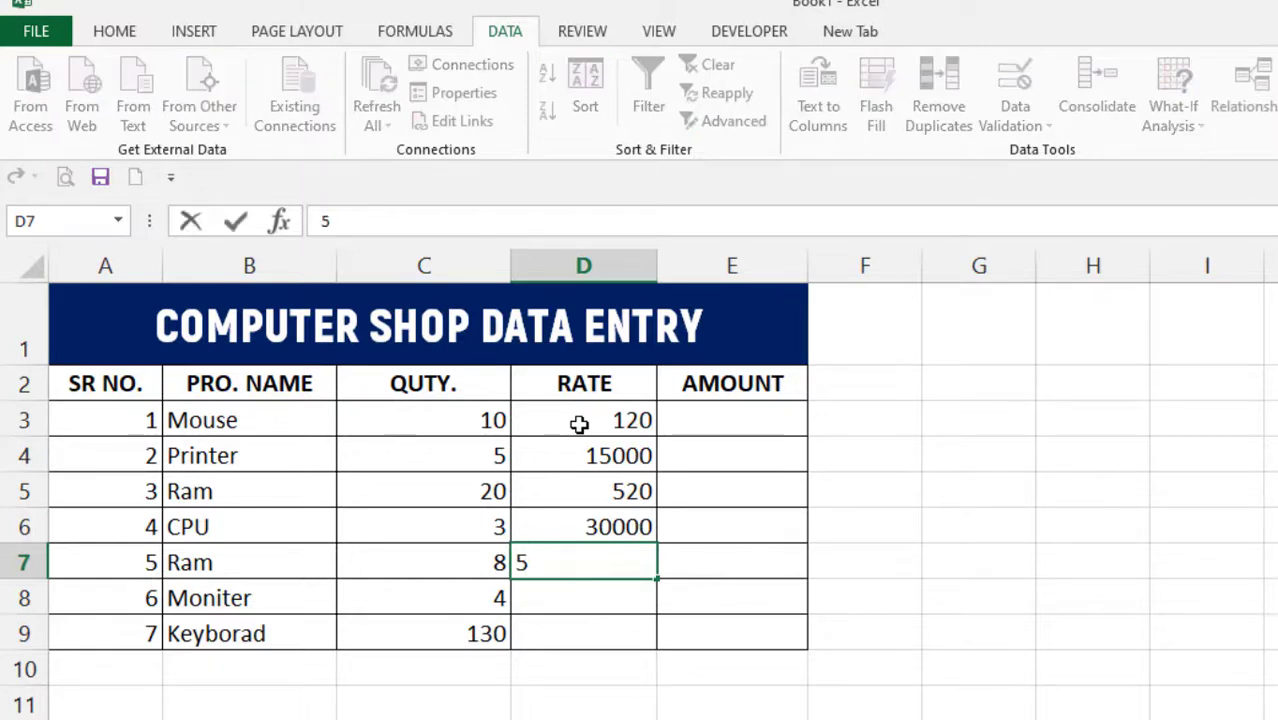
{"action": "type", "text": "30"}
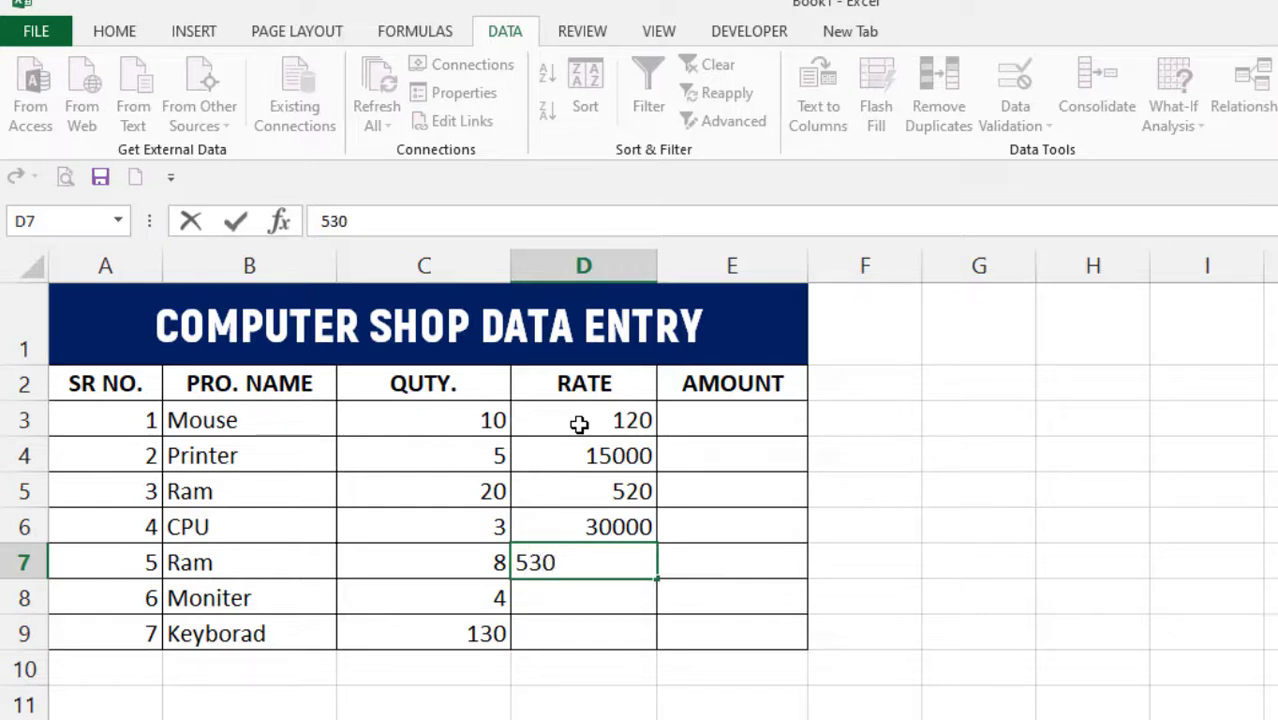
{"action": "key", "text": "Return"}
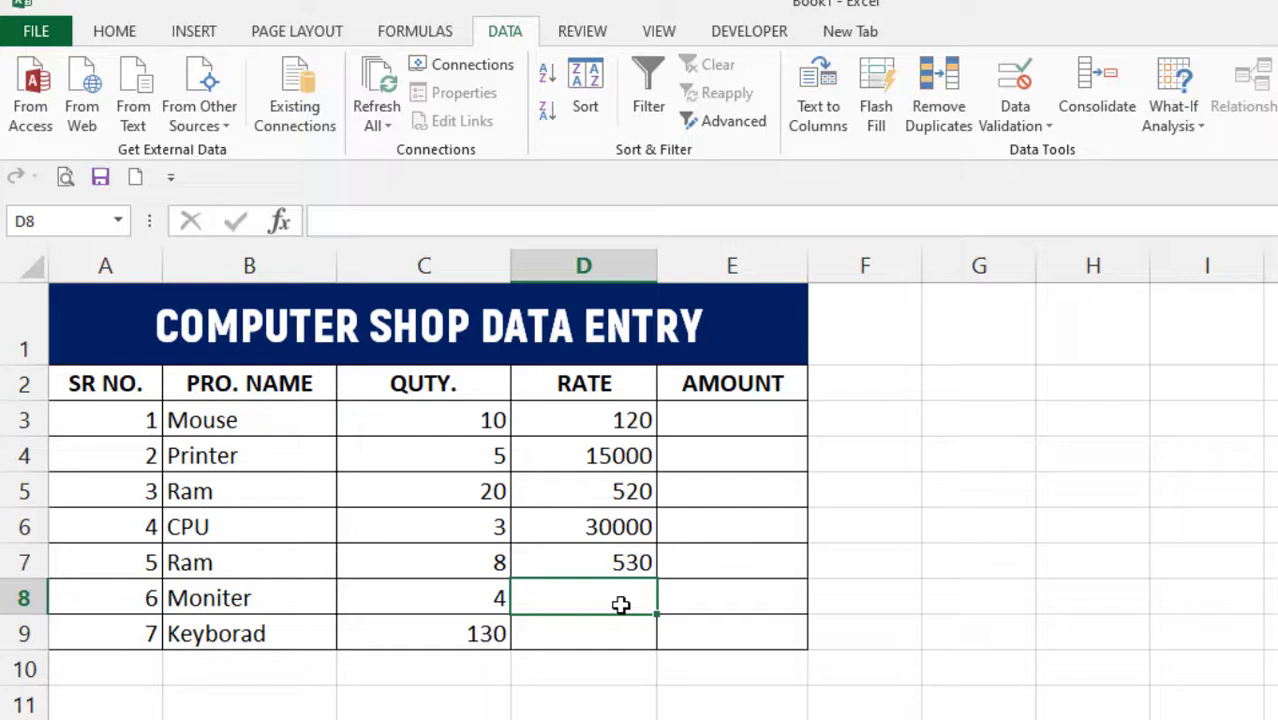
{"action": "type", "text": "2"}
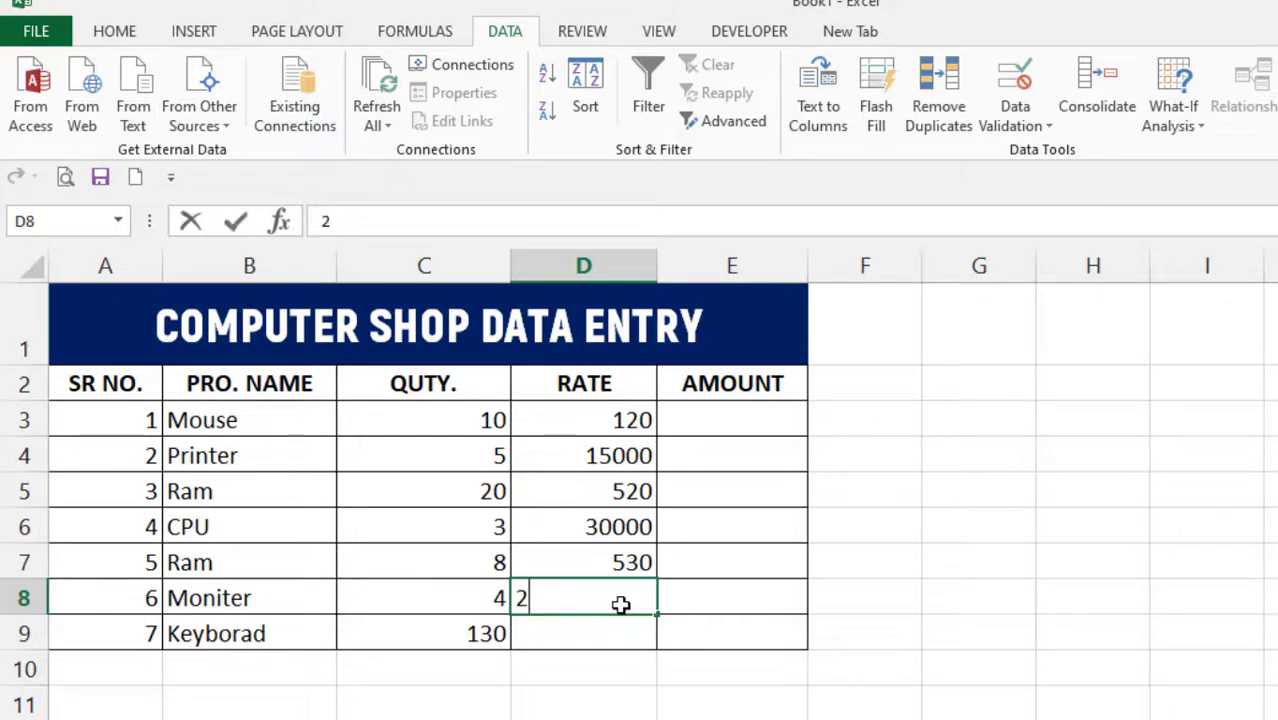
{"action": "type", "text": "0"}
{"action": "key", "text": "Return"}
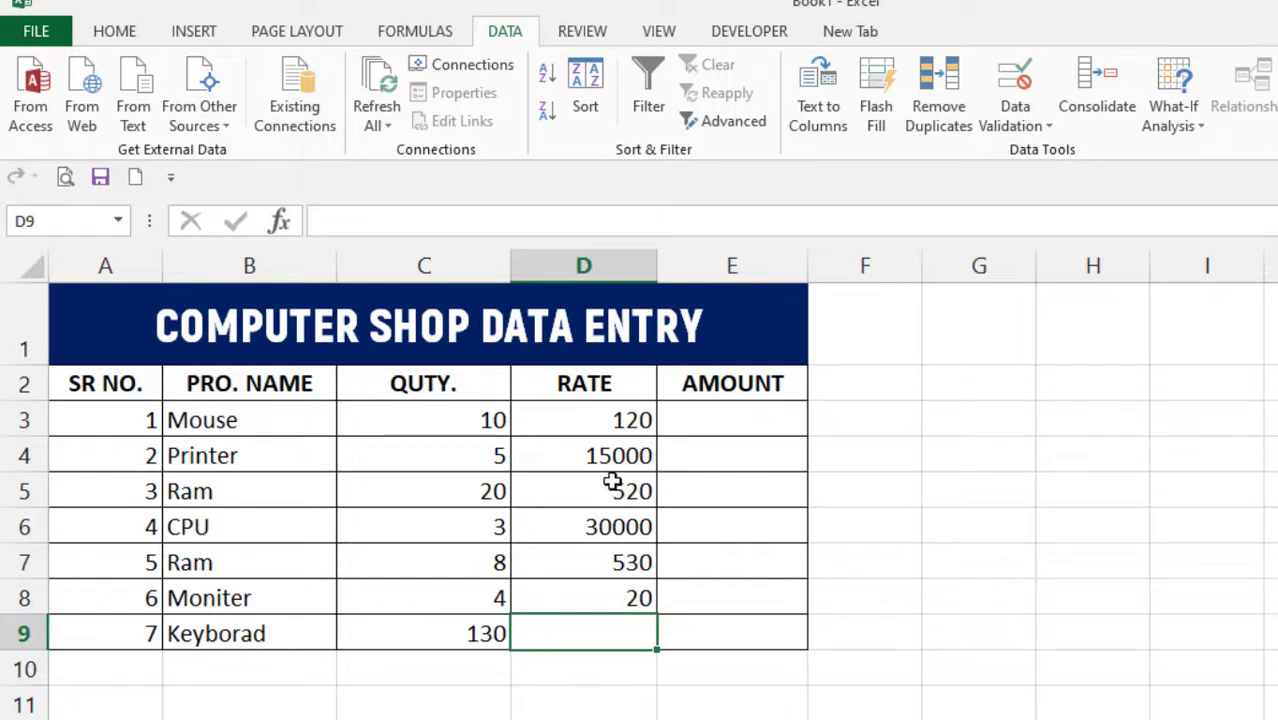
Set the rate of Moniter in D8 to 3100 and of Keyborad in D9 to 250
{"action": "left_click", "coordinate": [627, 597]}
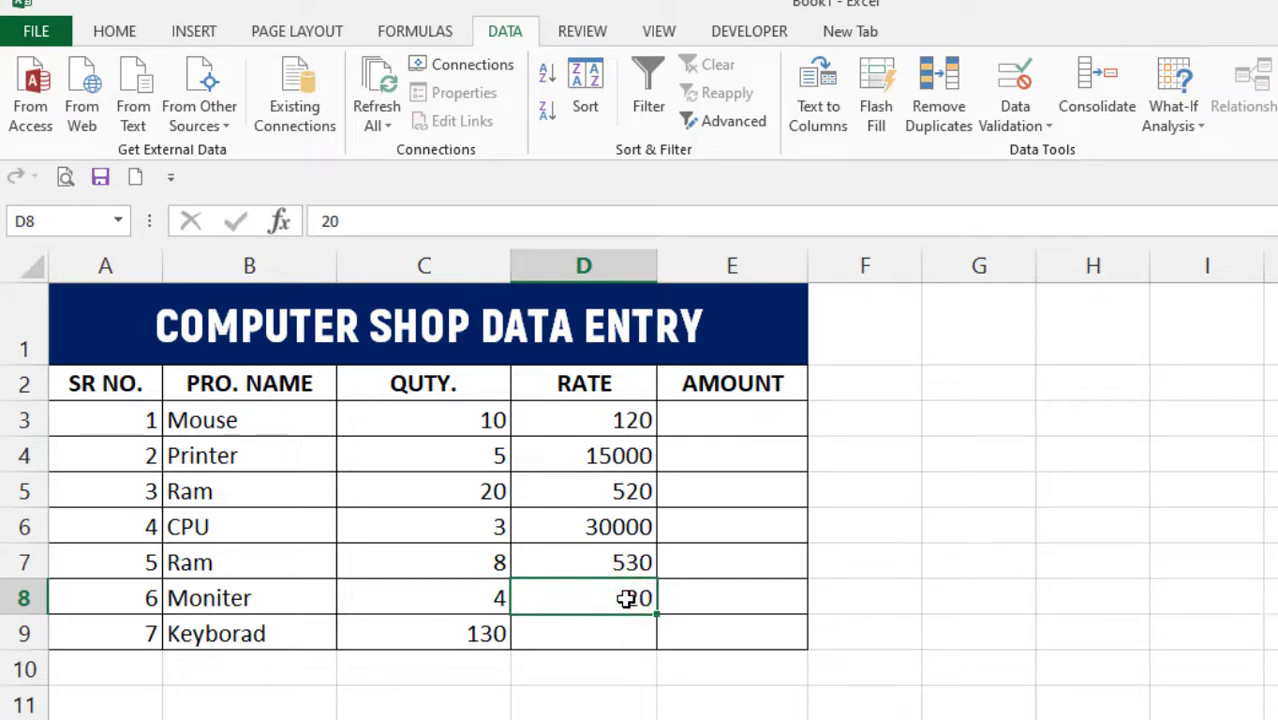
{"action": "type", "text": "3100"}
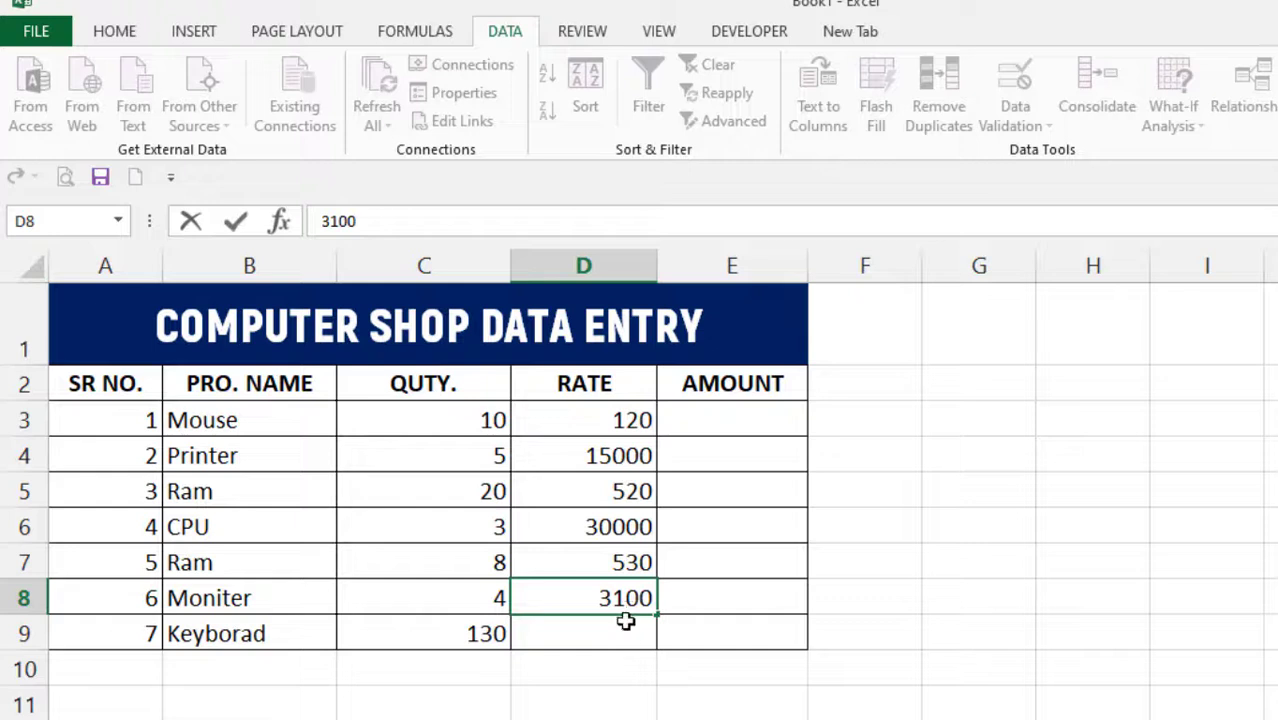
{"action": "left_click", "coordinate": [623, 624]}
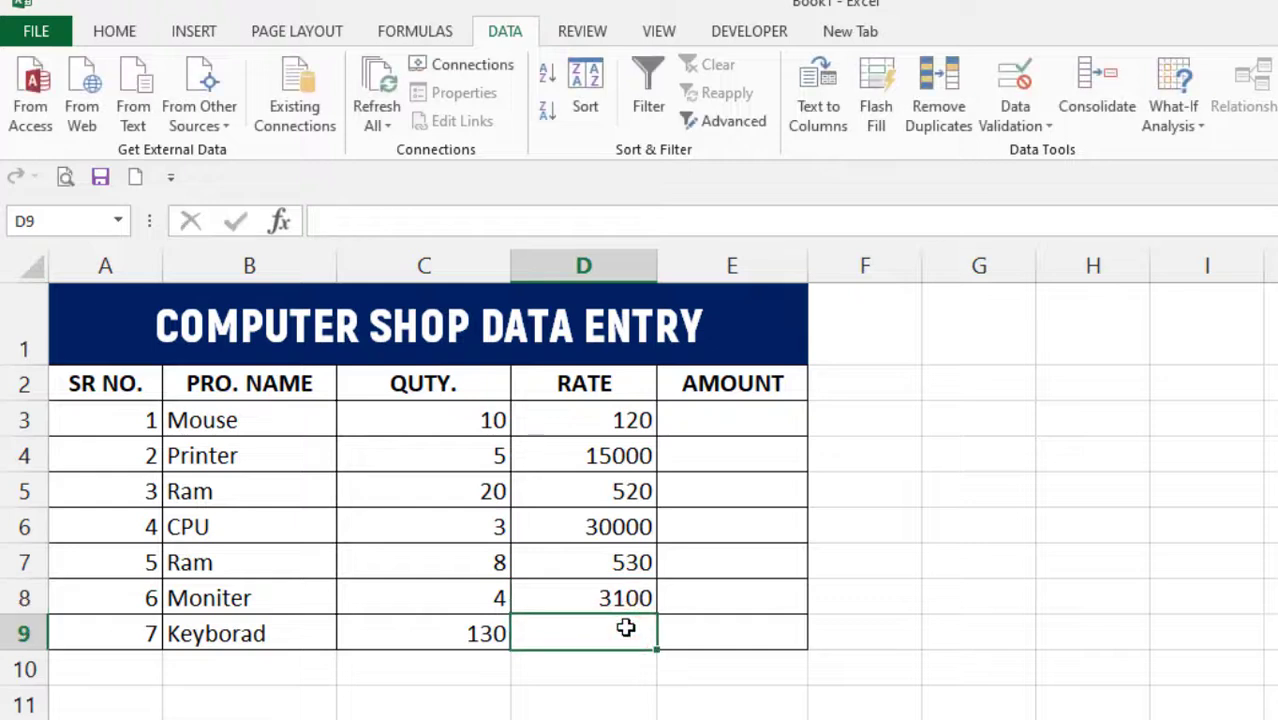
{"action": "type", "text": "250"}
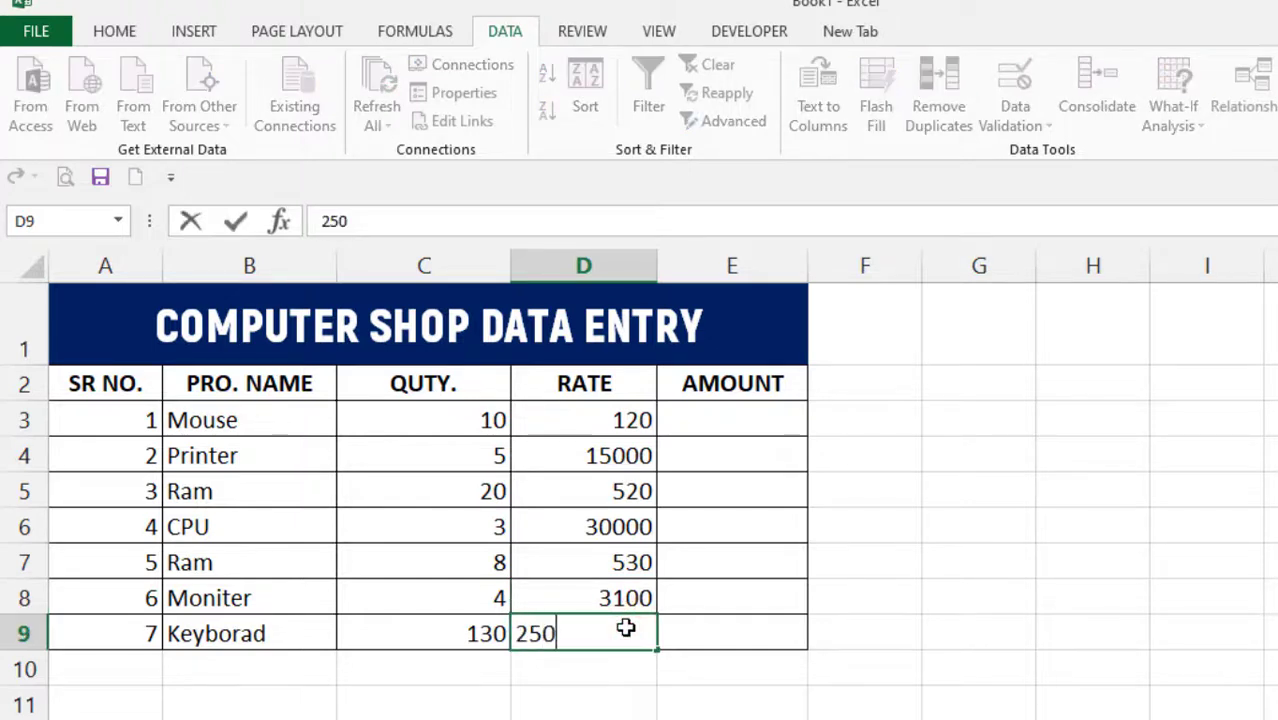
{"action": "left_click", "coordinate": [572, 491]}
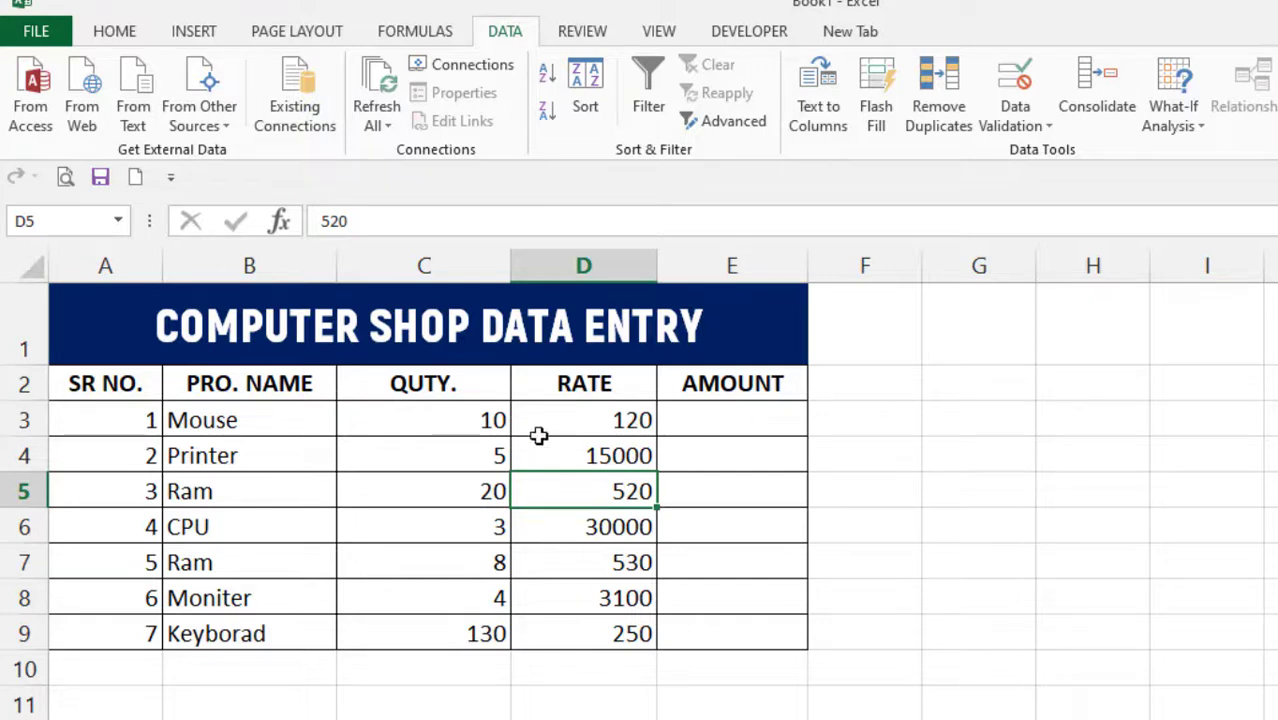
Calculate the Mouse amount in E3 with =SUM(C3*D3) and fill the formula down through E9
{"action": "left_click", "coordinate": [727, 425]}
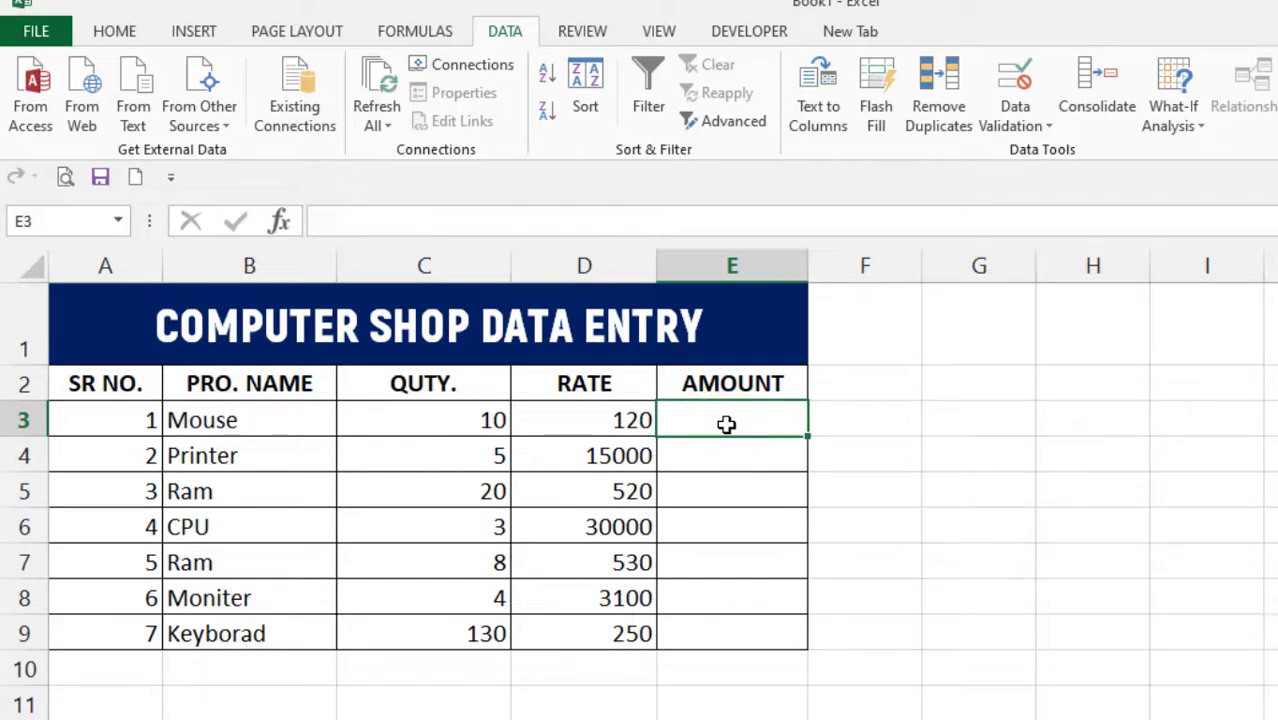
{"action": "type", "text": "="}
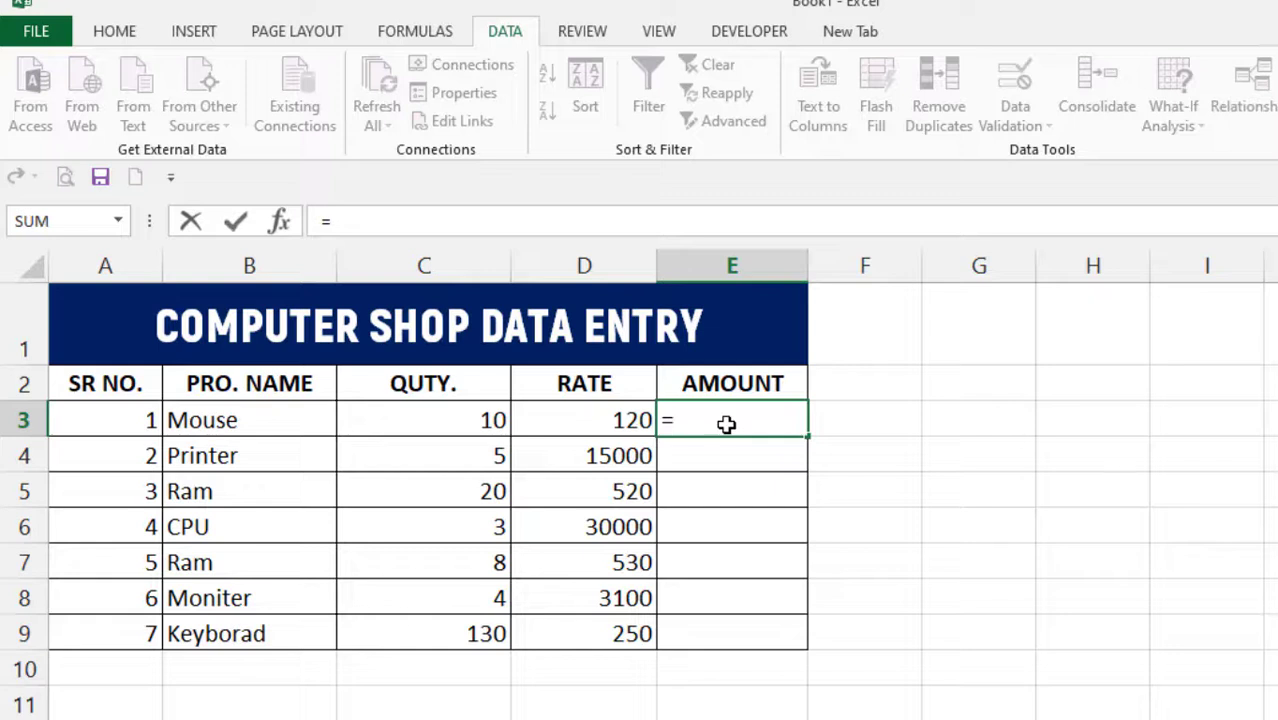
{"action": "type", "text": "sum"}
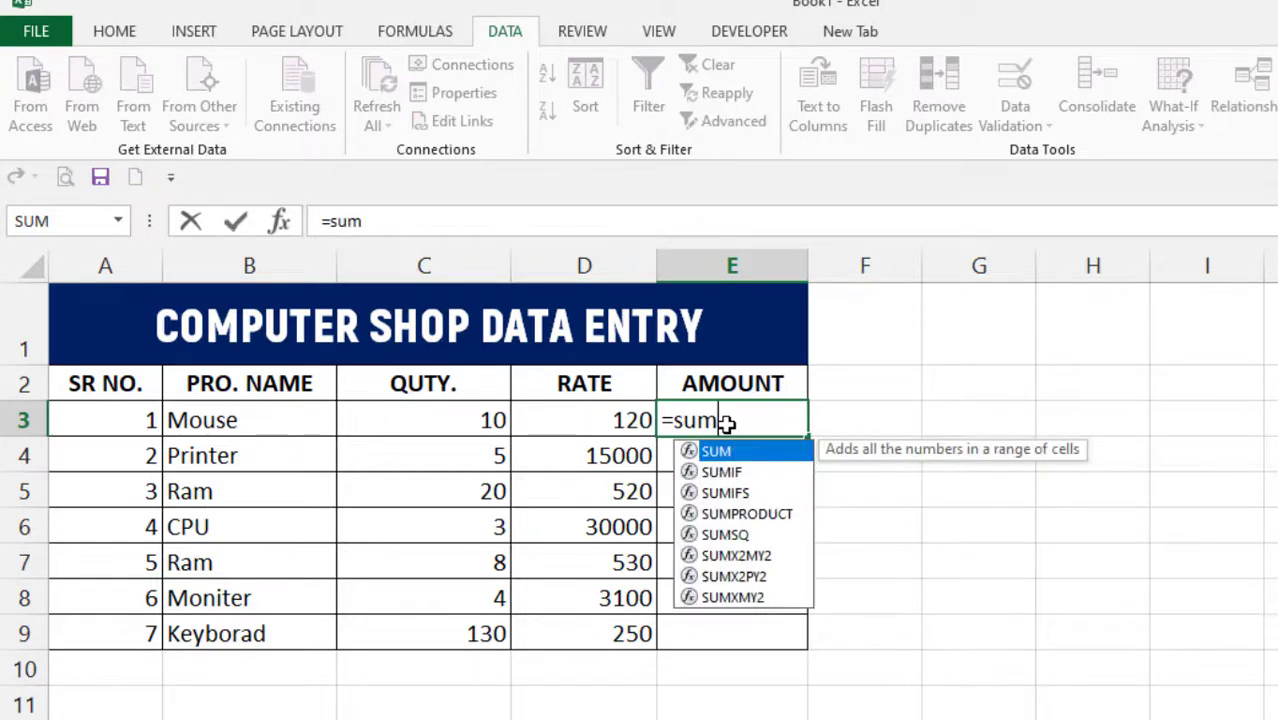
{"action": "type", "text": "("}
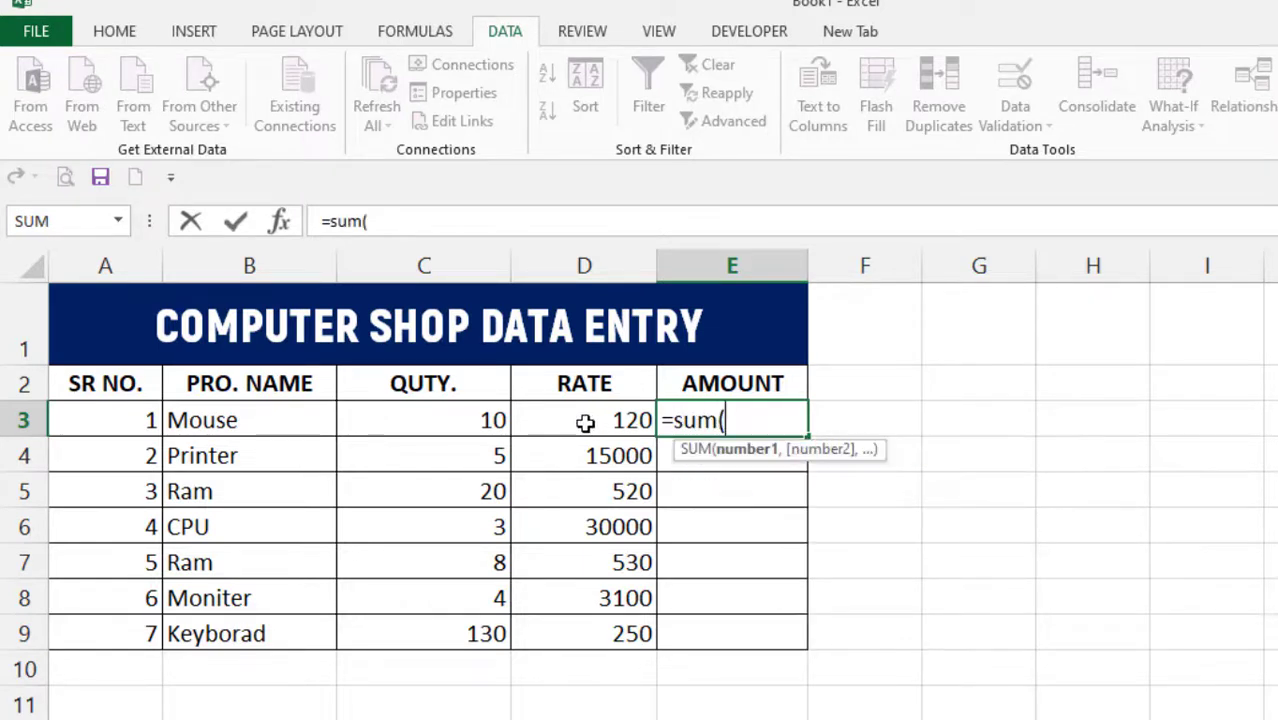
{"action": "left_click", "coordinate": [447, 424]}
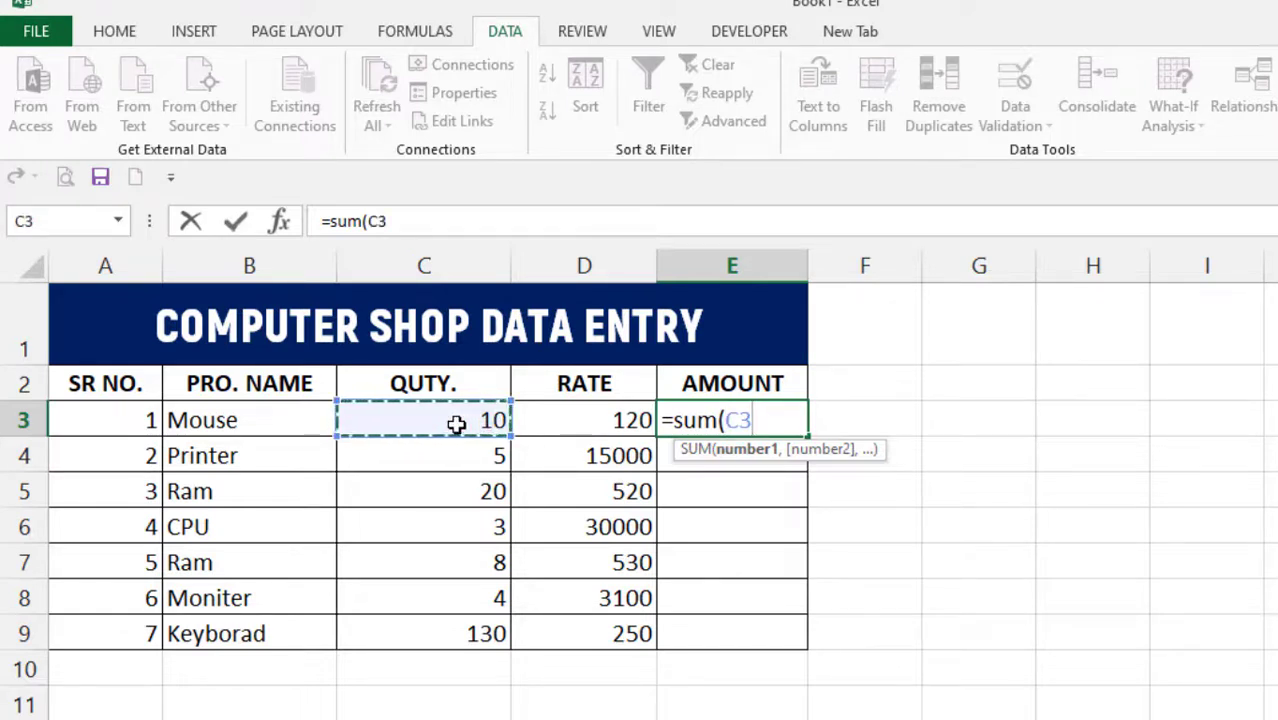
{"action": "type", "text": "*"}
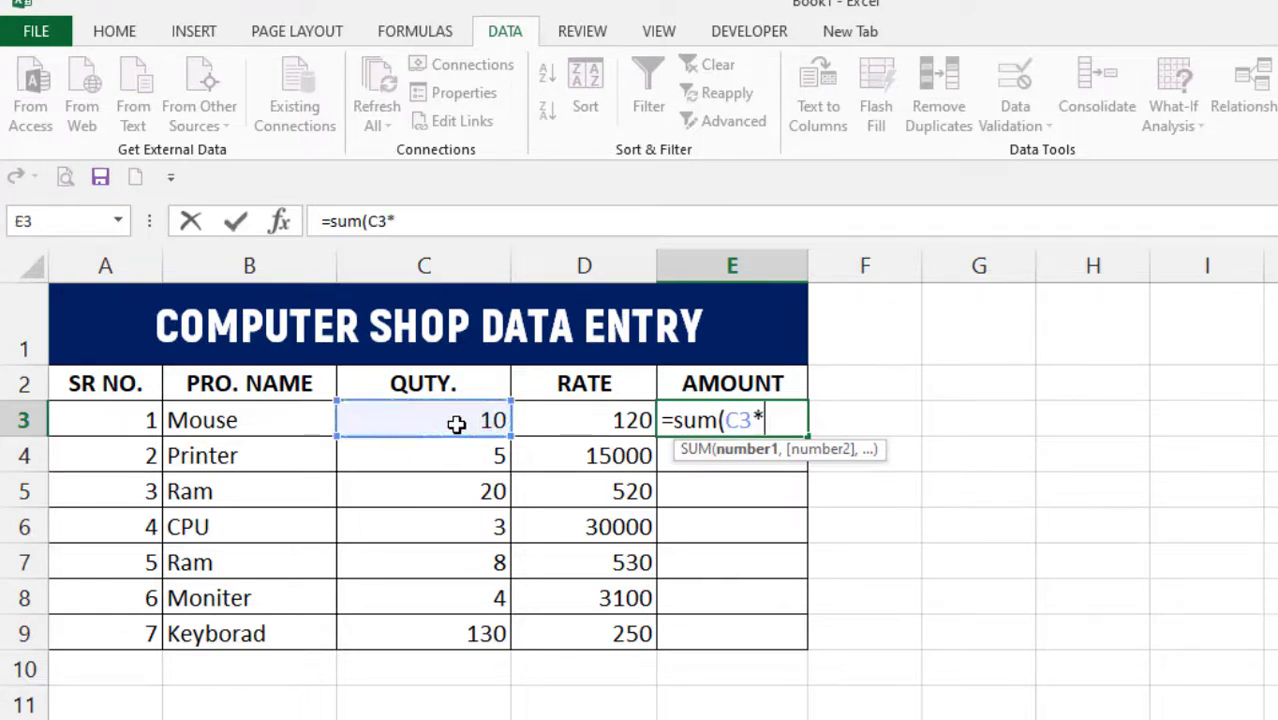
{"action": "left_click", "coordinate": [582, 416]}
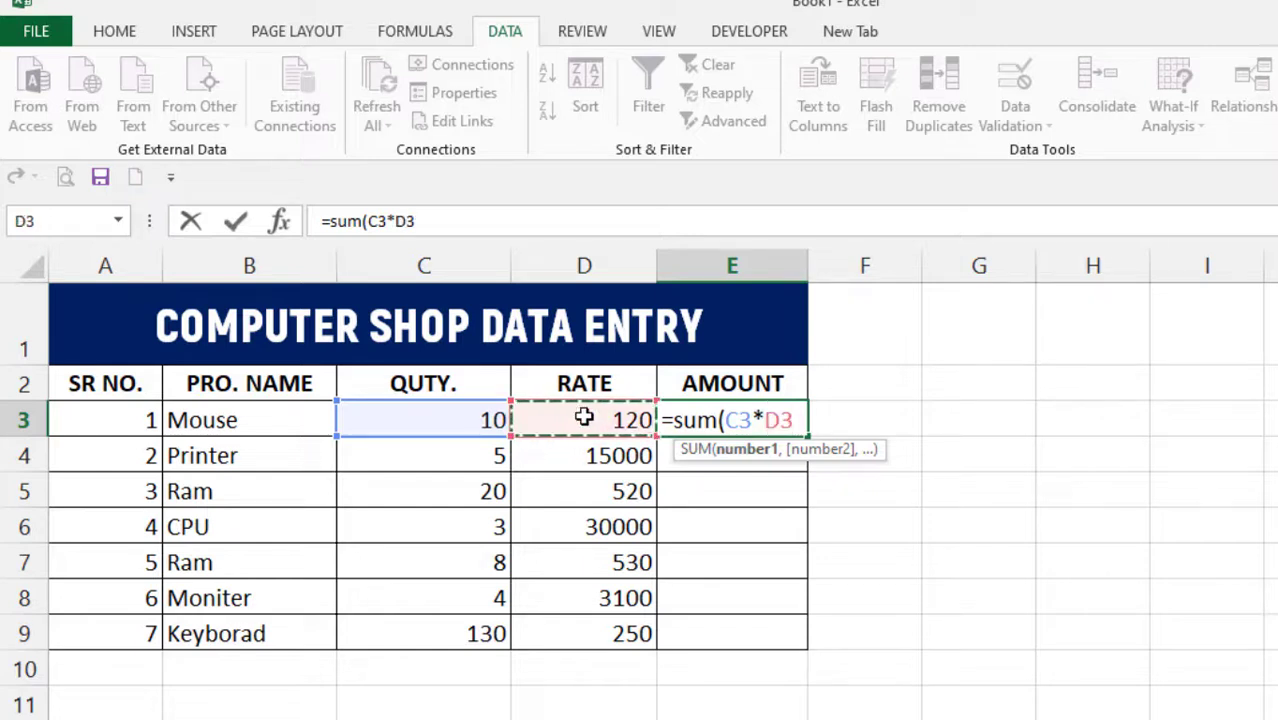
{"action": "type", "text": ")"}
{"action": "key", "text": "Return"}
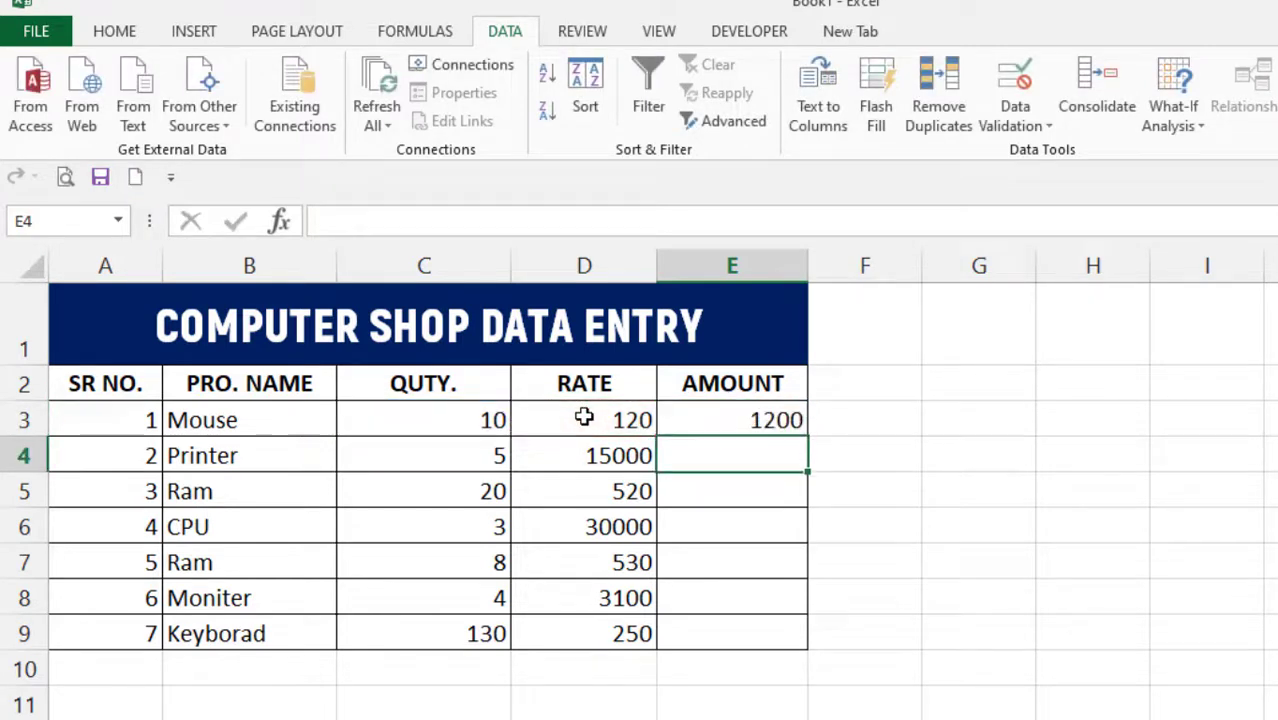
{"action": "left_click", "coordinate": [739, 419]}
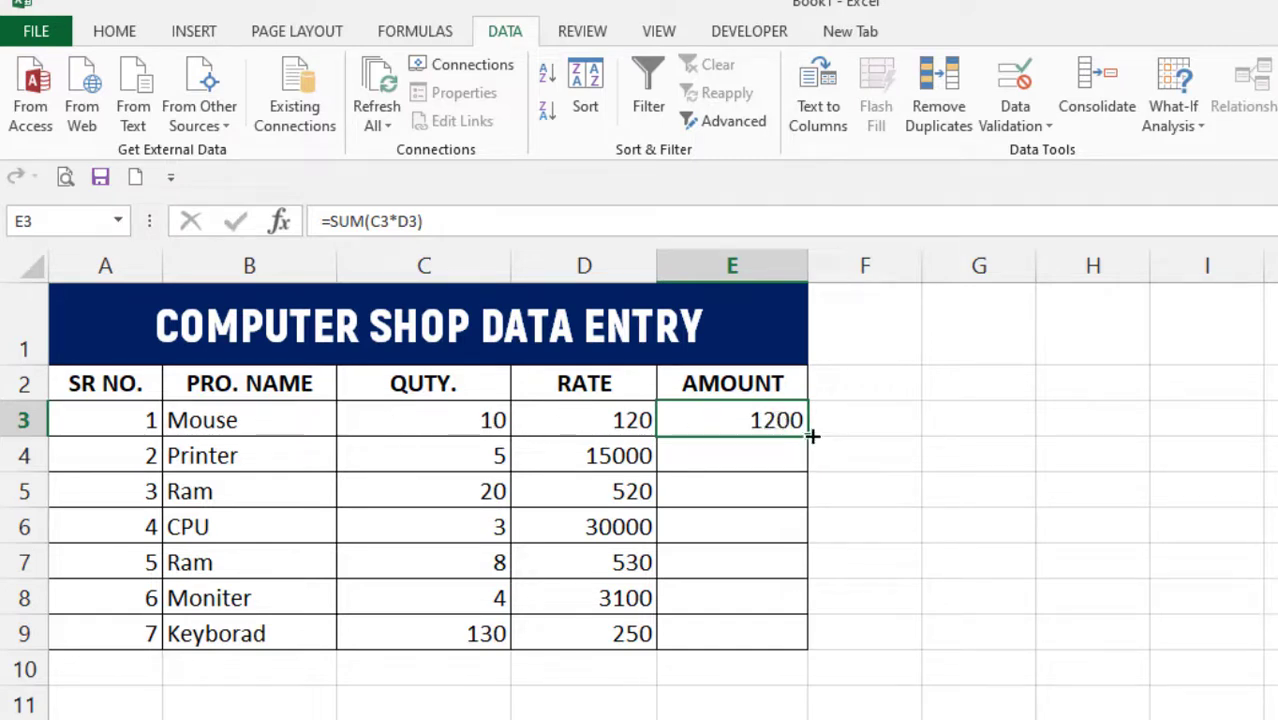
{"action": "left_click_drag", "start_coordinate": [811, 434], "coordinate": [809, 648]}
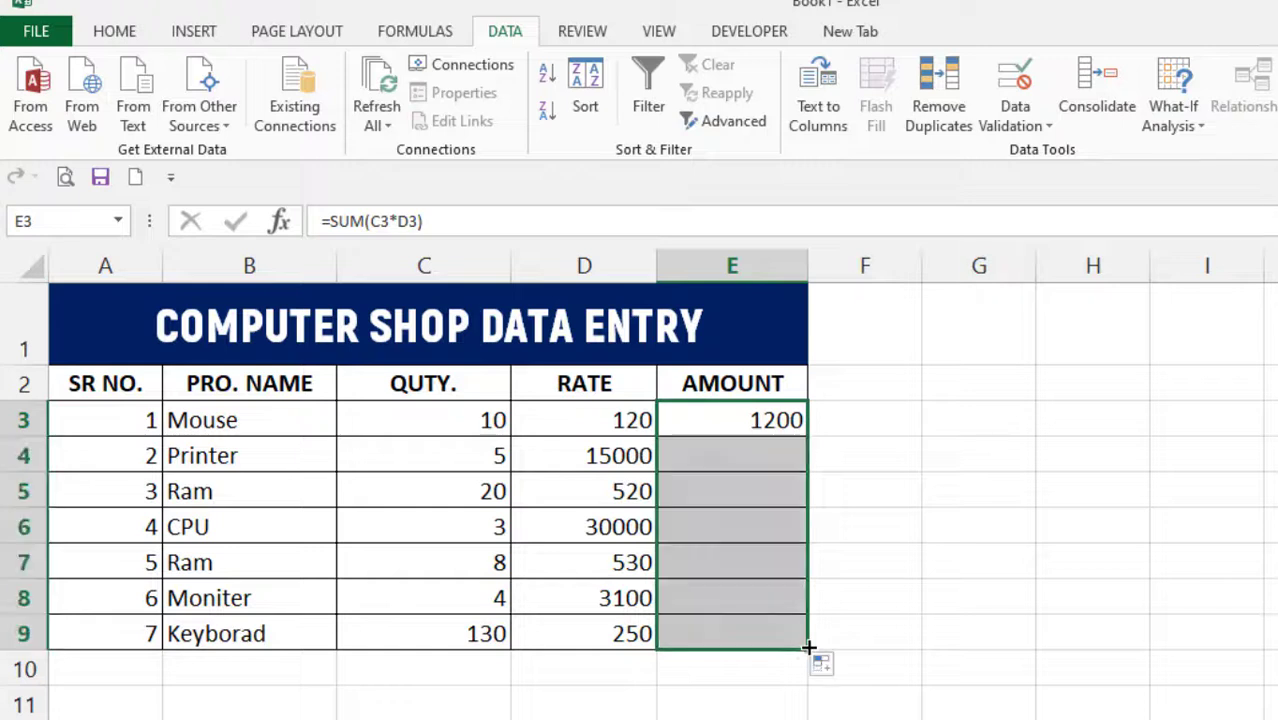
Enter the label Total Amount in D10 below the rates and widen column D to fit it
{"action": "left_click", "coordinate": [727, 676]}
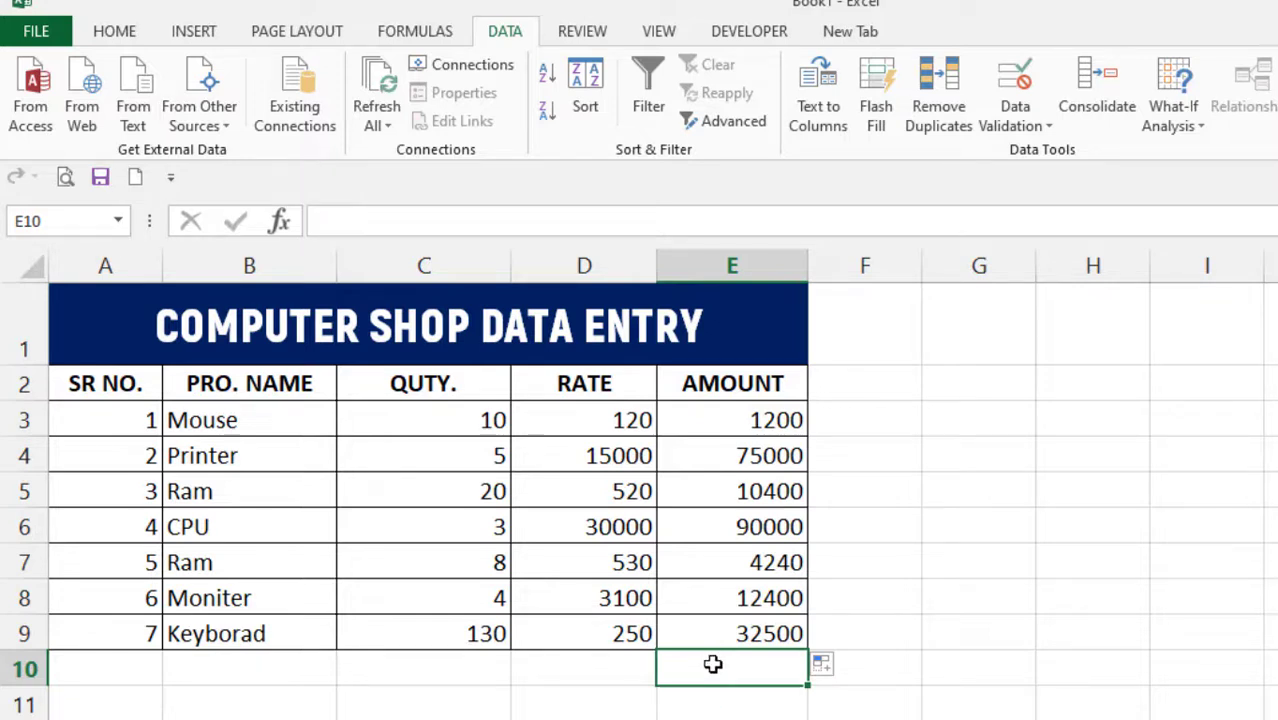
{"action": "left_click", "coordinate": [608, 673]}
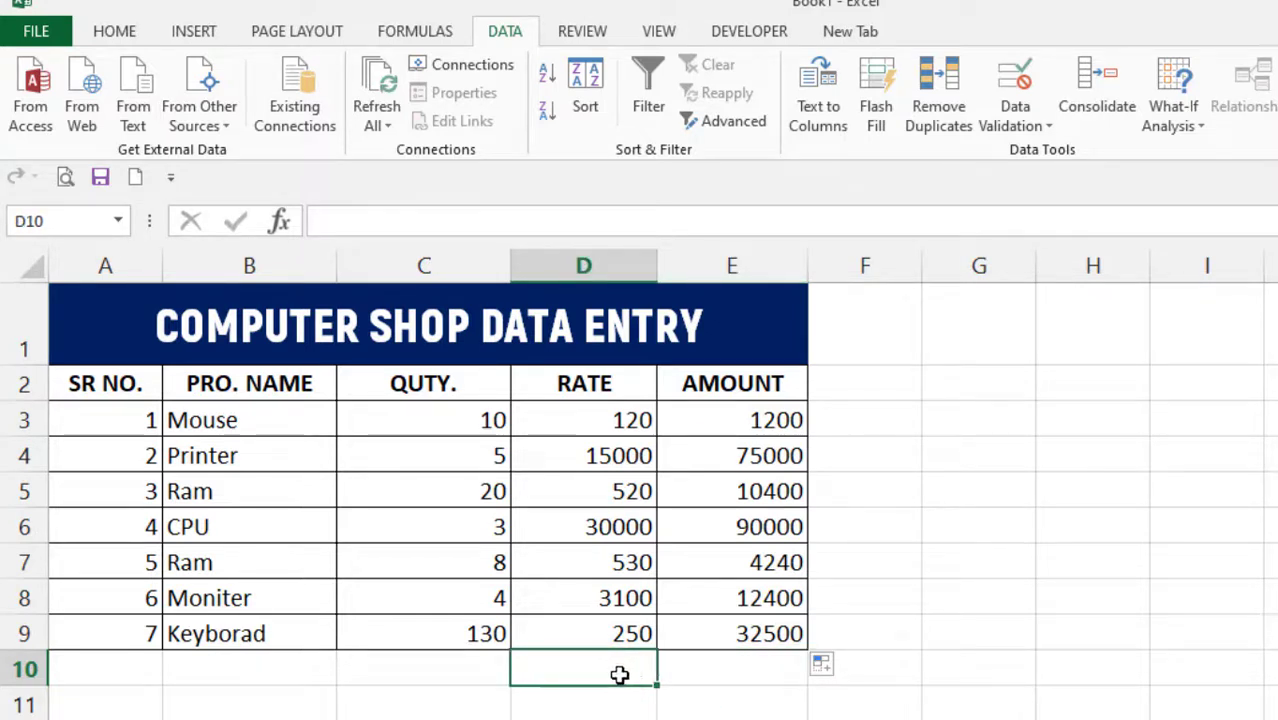
{"action": "type", "text": "T"}
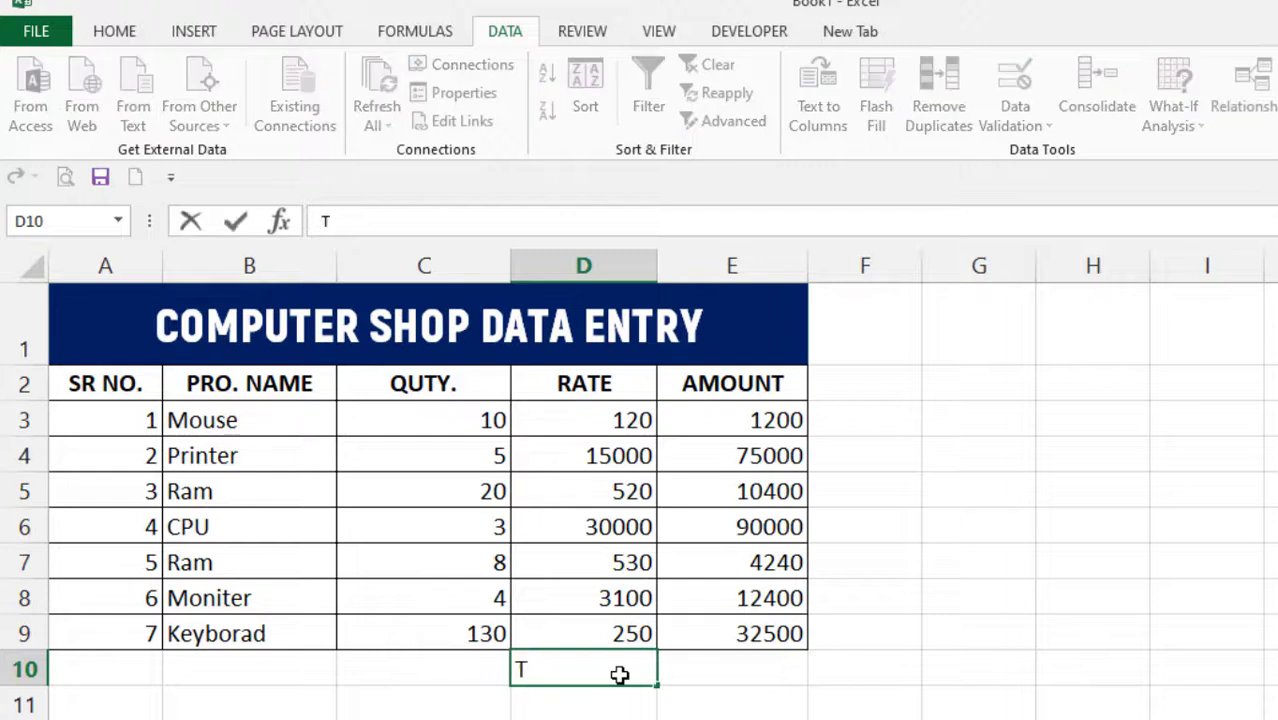
{"action": "type", "text": "otal"}
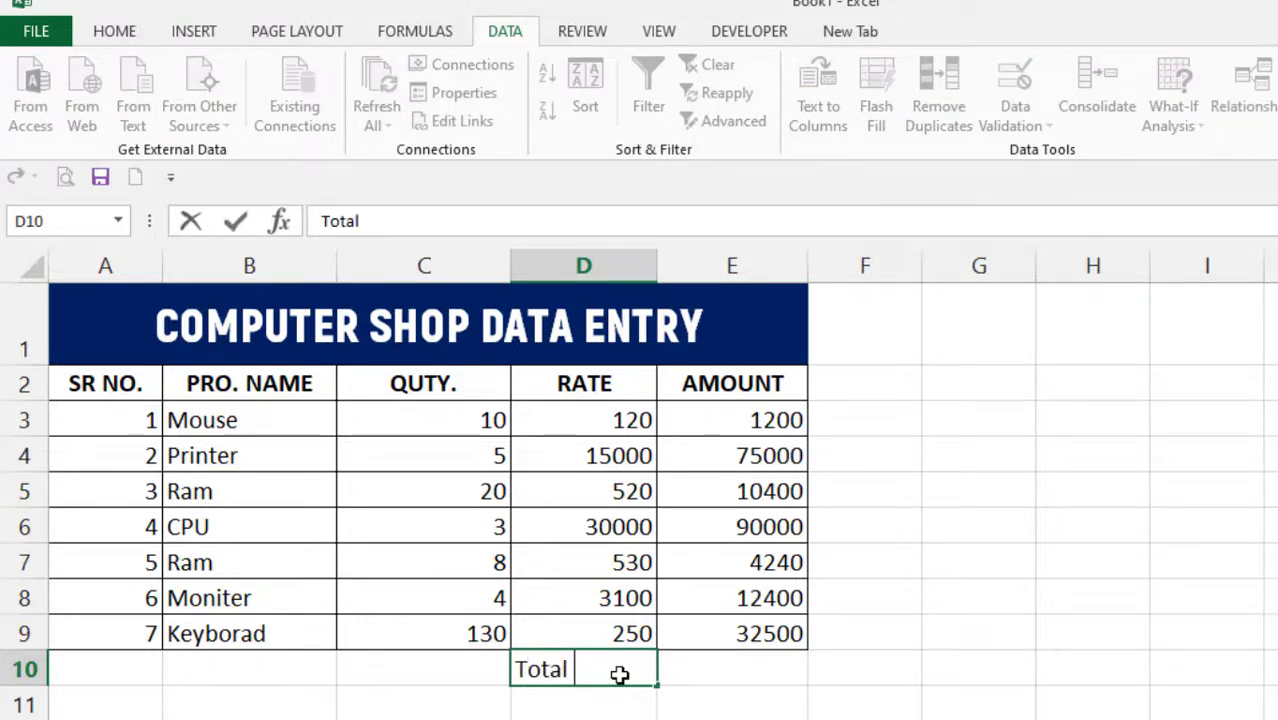
{"action": "type", "text": " AM"}
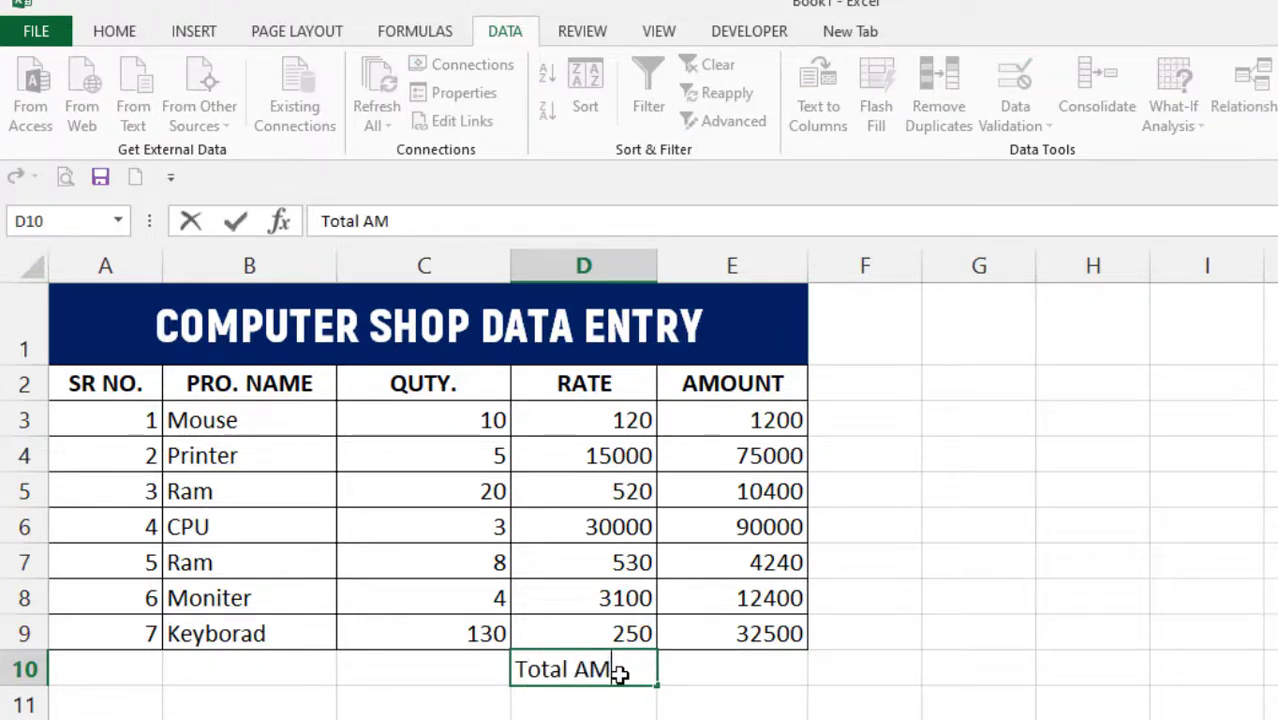
{"action": "type", "text": "ount"}
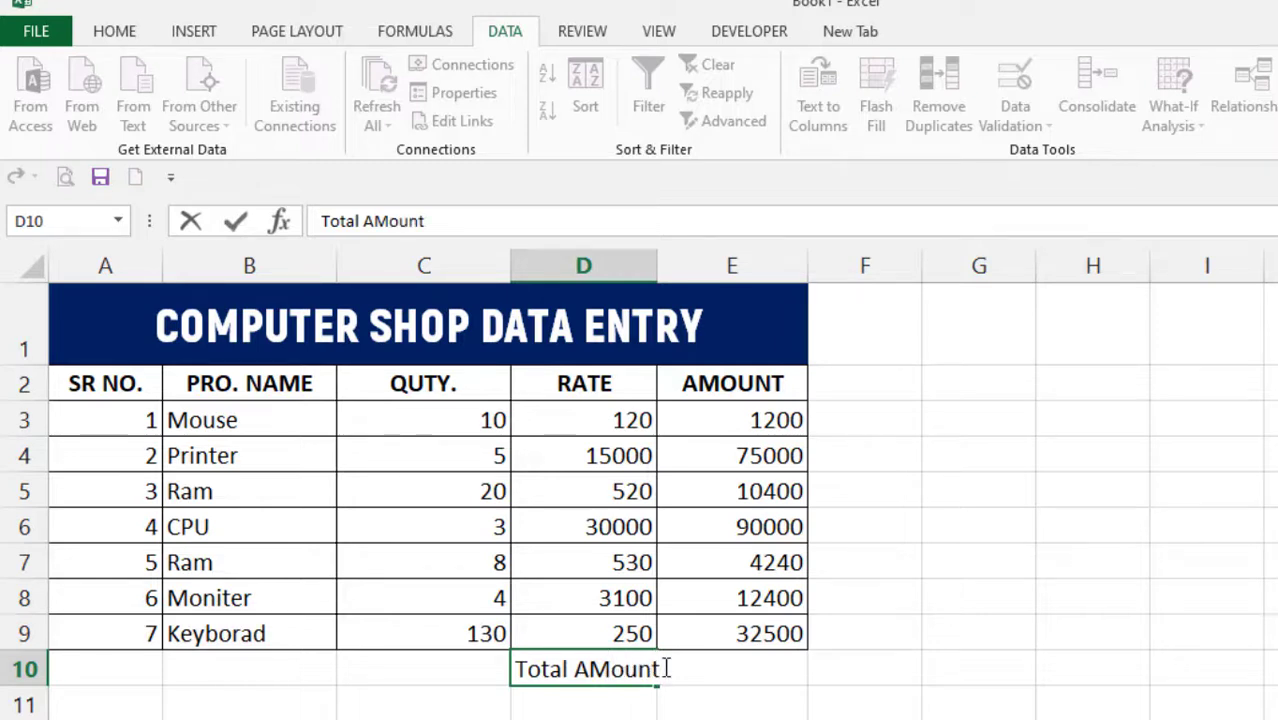
{"action": "key", "text": "BackSpace"}
{"action": "key", "text": "BackSpace"}
{"action": "key", "text": "BackSpace"}
{"action": "key", "text": "BackSpace"}
{"action": "key", "text": "BackSpace"}
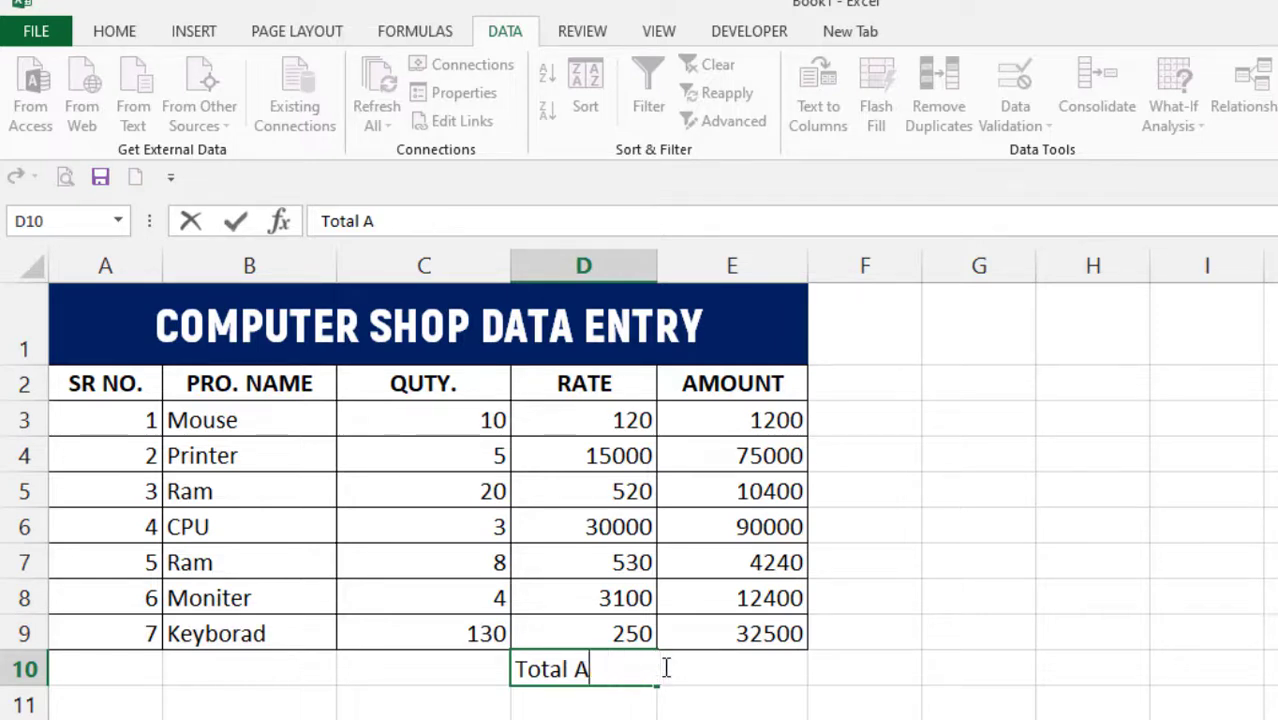
{"action": "type", "text": "mount"}
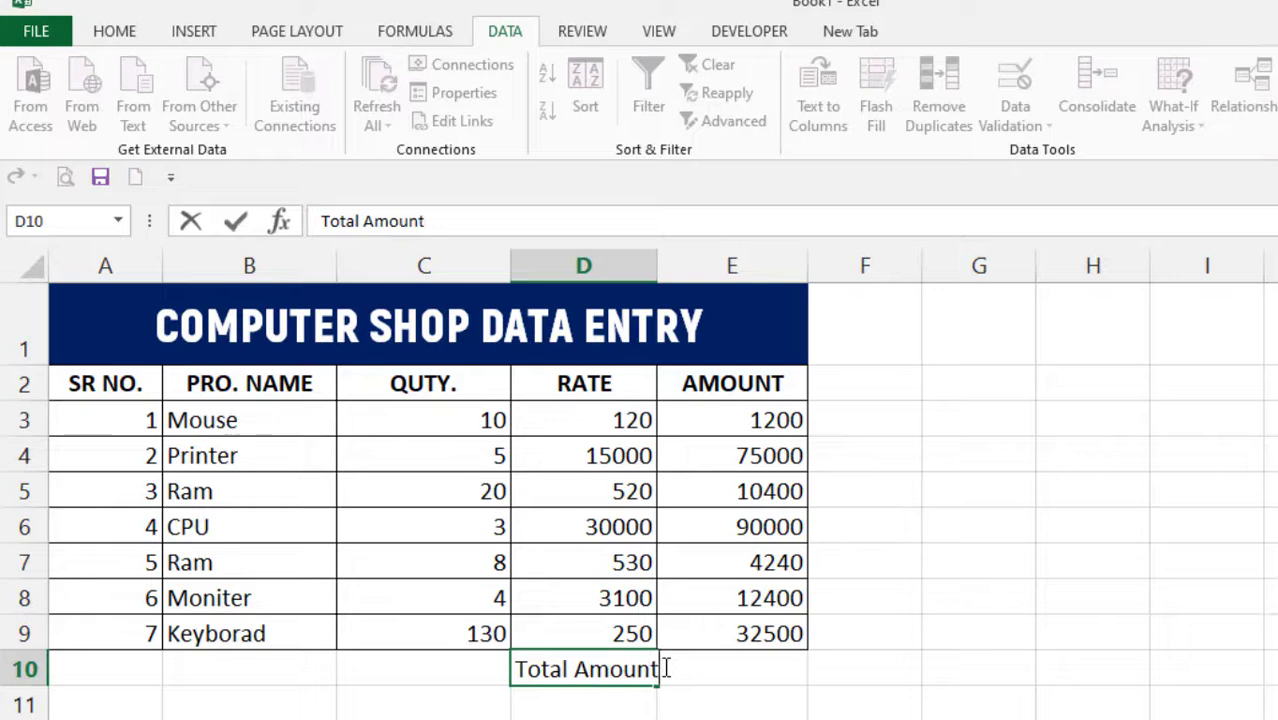
{"action": "left_click", "coordinate": [742, 696]}
{"action": "left_click", "coordinate": [724, 672]}
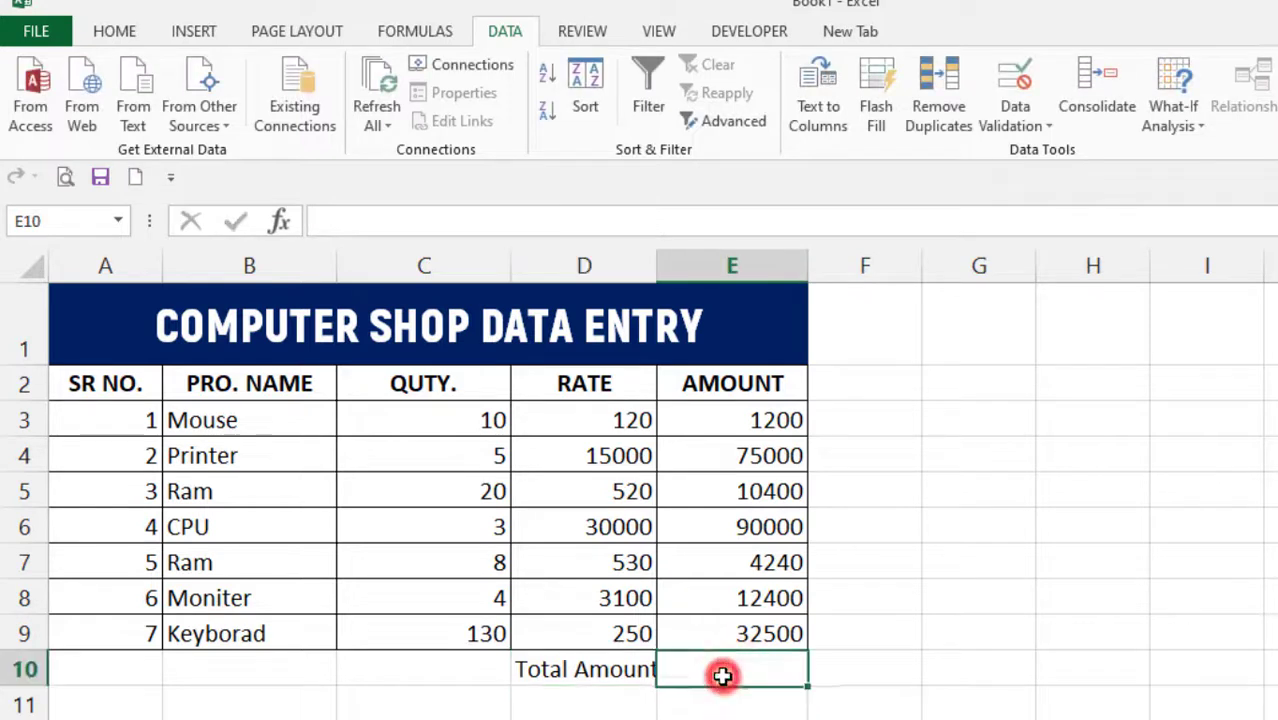
{"action": "left_click_drag", "start_coordinate": [659, 266], "coordinate": [675, 266]}
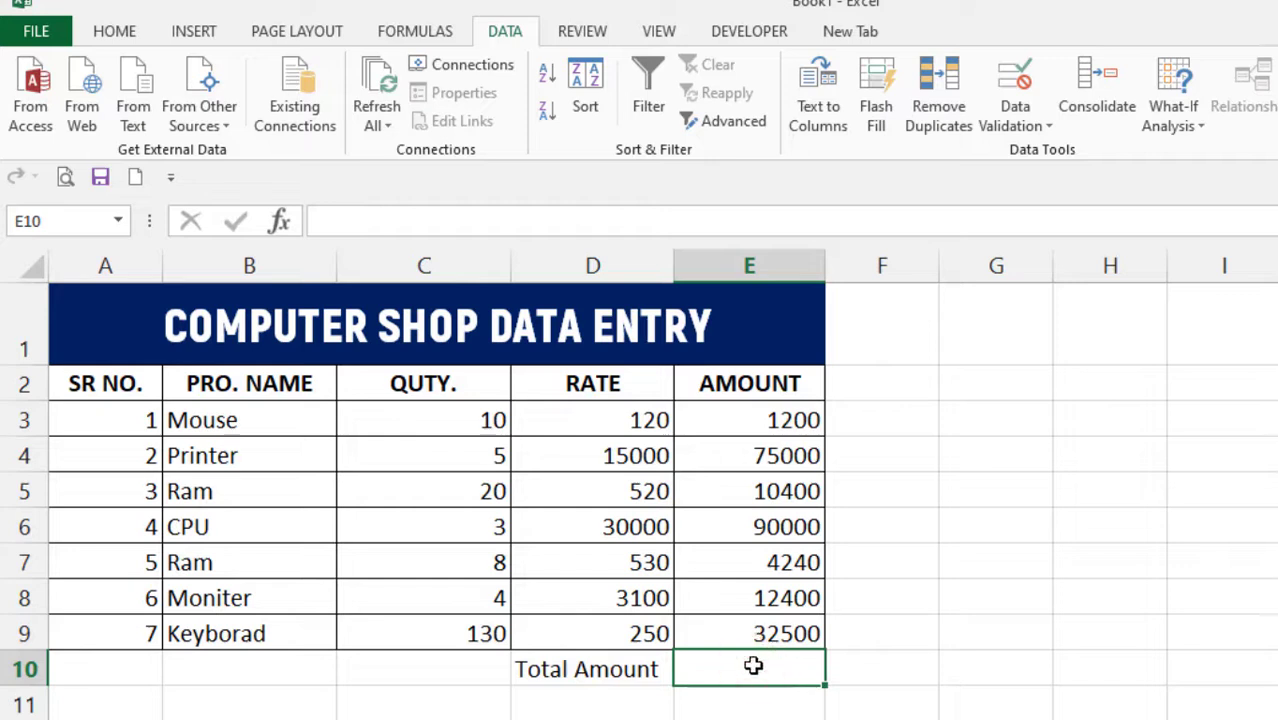
{"action": "type", "text": "="}
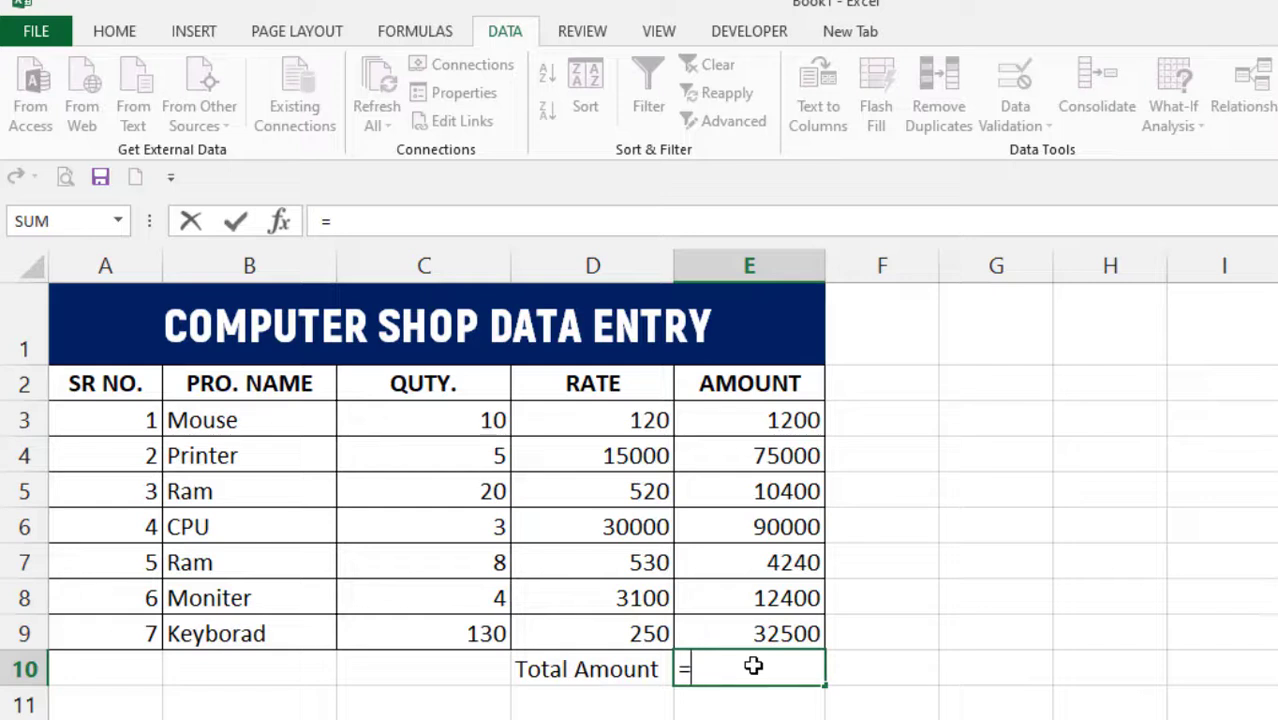
{"action": "key", "text": "ctrl+Return"}
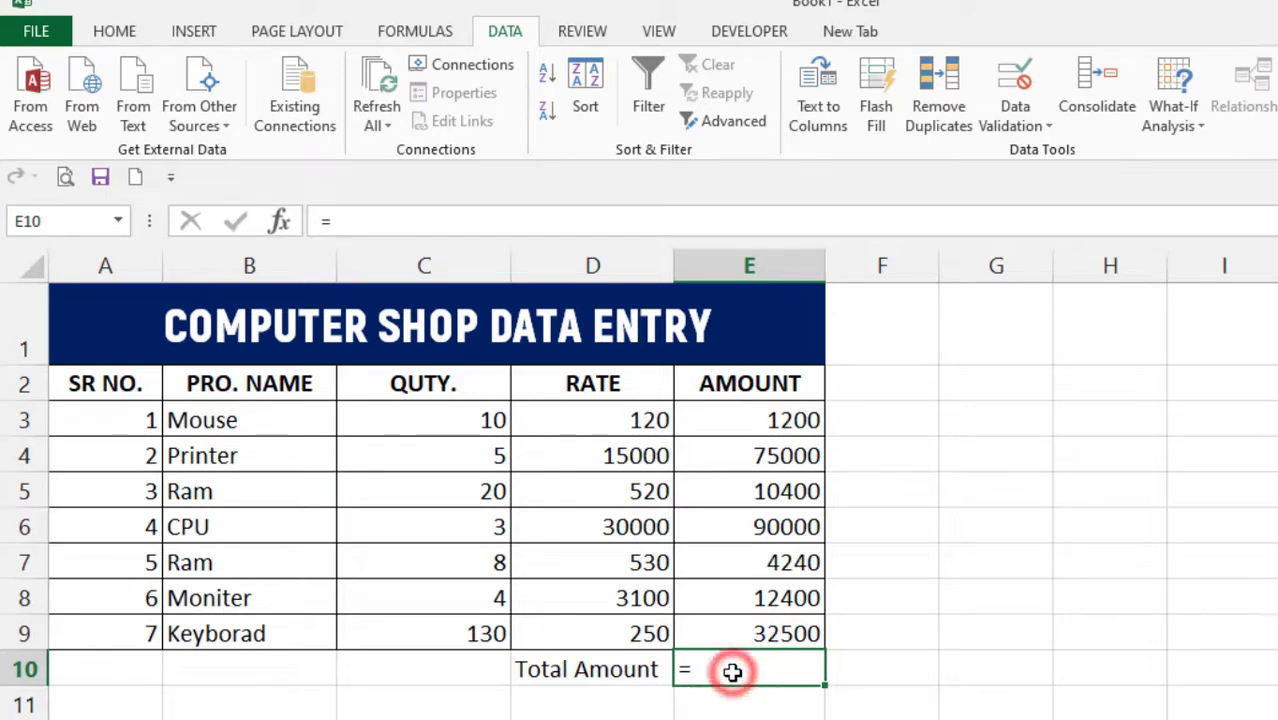
{"action": "double_click", "coordinate": [734, 671]}
{"action": "key", "text": "Escape"}
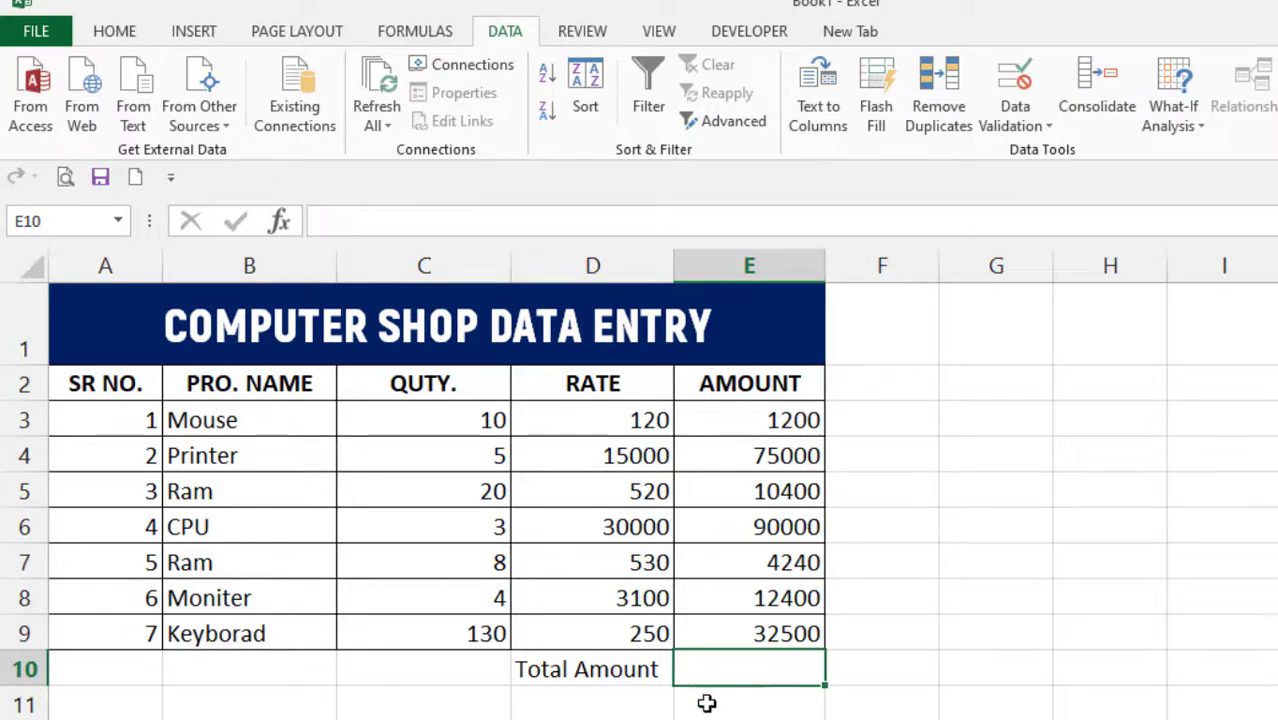
Total the amounts in E10 with the formula =SUM(E3:E9)
{"action": "left_click", "coordinate": [730, 675]}
{"action": "type", "text": "="}
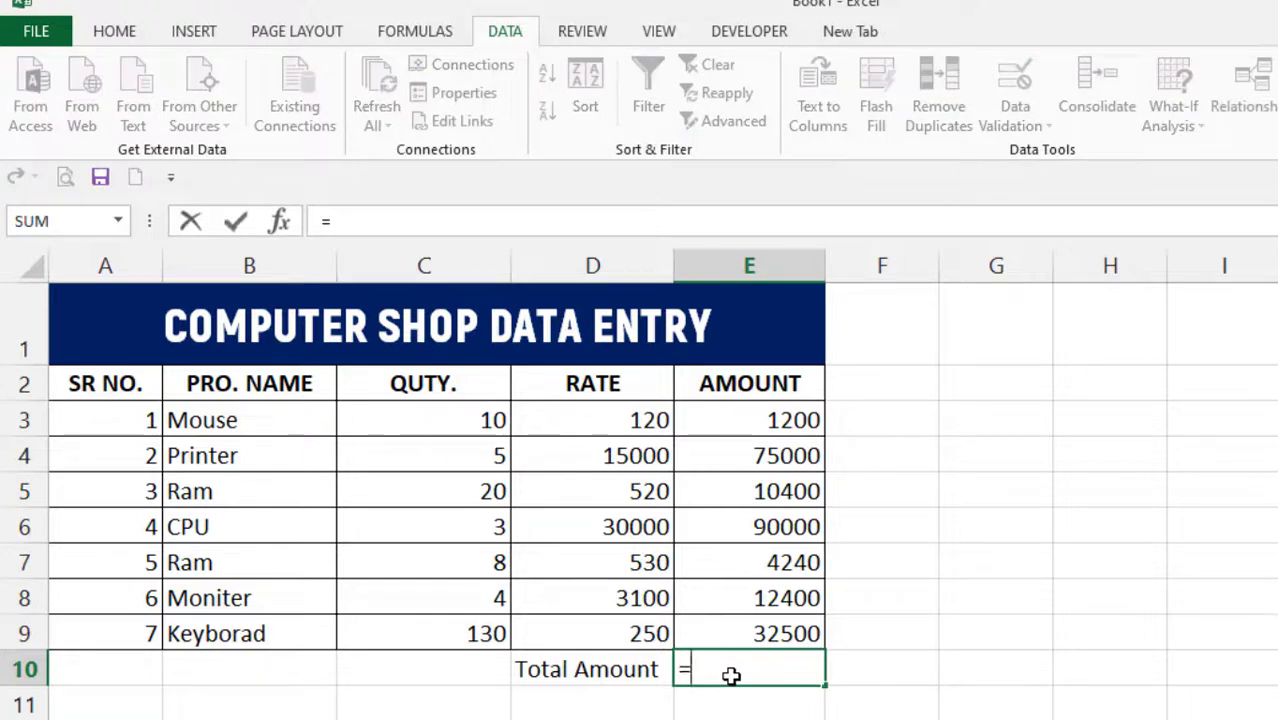
{"action": "type", "text": "sum"}
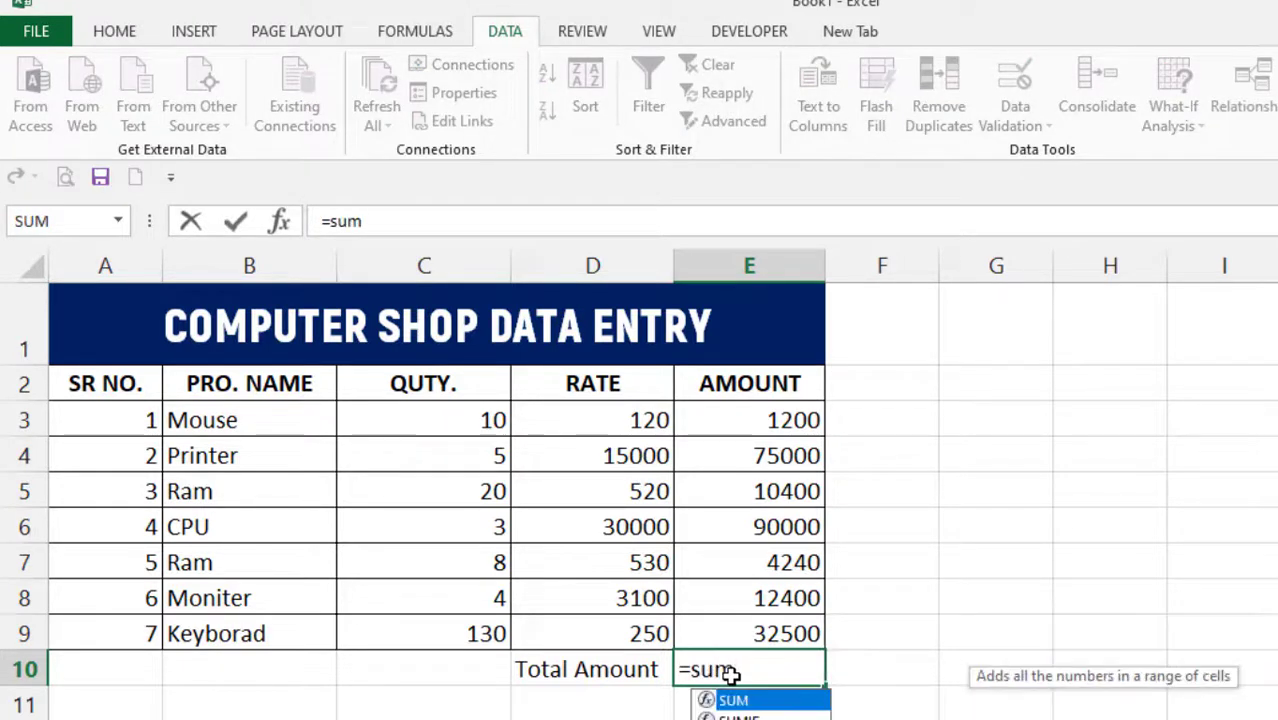
{"action": "type", "text": "("}
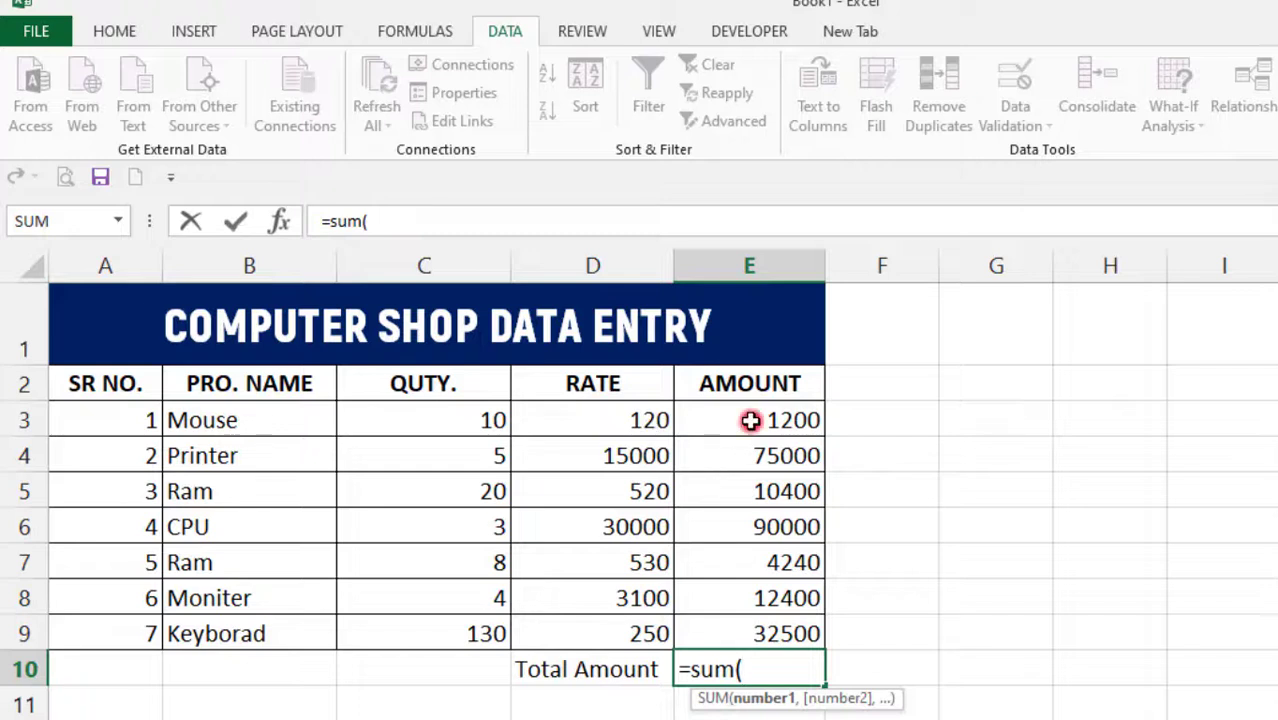
{"action": "left_click_drag", "start_coordinate": [748, 422], "coordinate": [790, 619]}
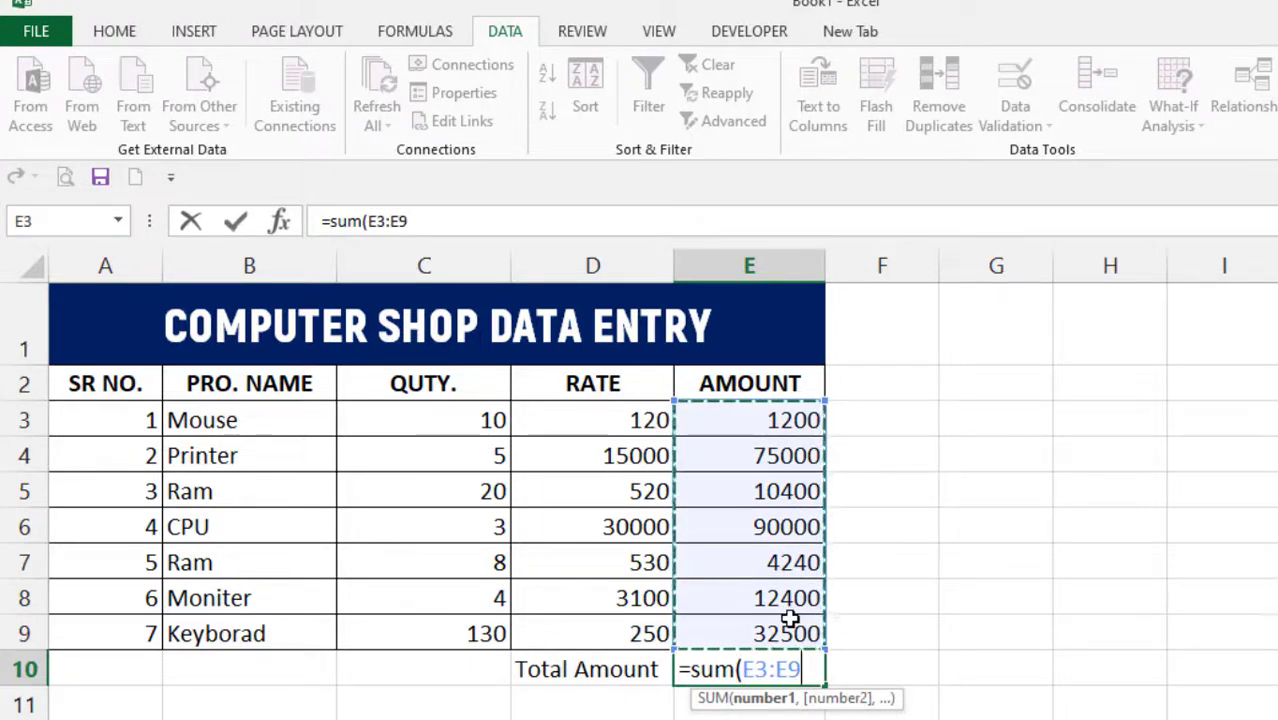
{"action": "type", "text": ")"}
{"action": "key", "text": "Return"}
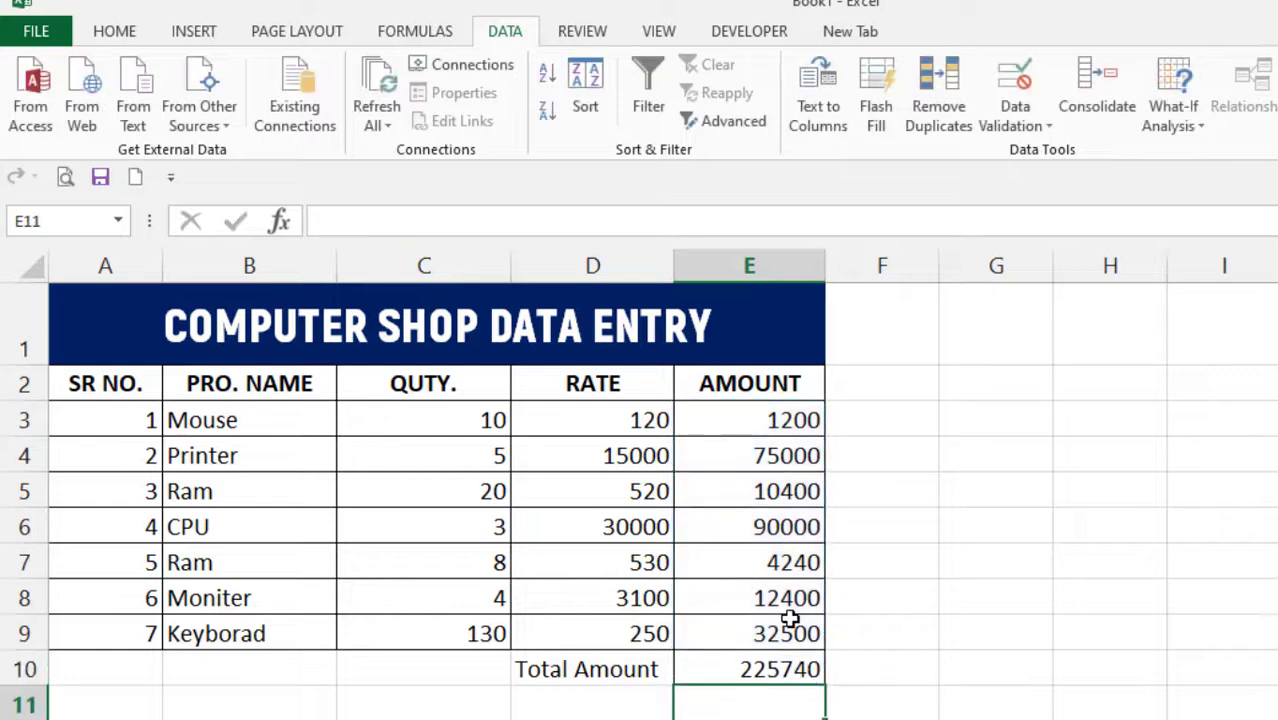
Add all borders to the Total Amount label and its value in D10:E10
{"action": "left_click", "coordinate": [640, 669]}
{"action": "left_click", "coordinate": [720, 672]}
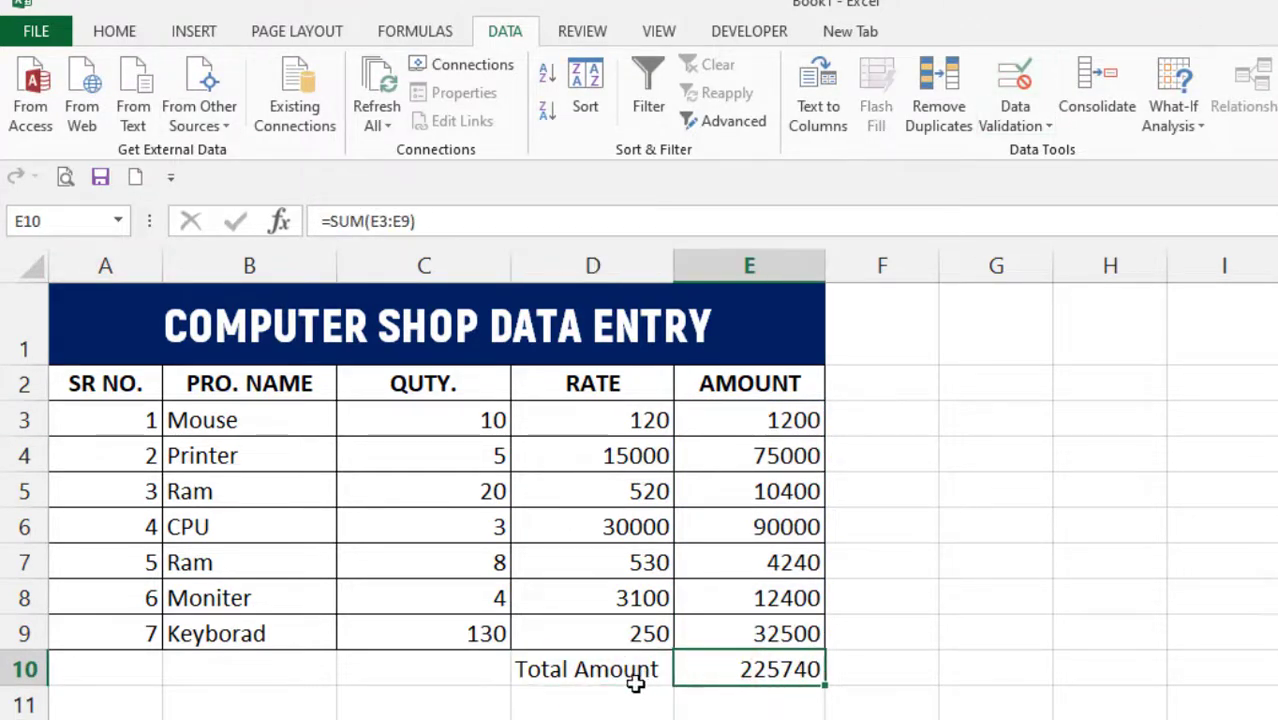
{"action": "left_click", "coordinate": [592, 678]}
{"action": "left_click_drag", "start_coordinate": [592, 678], "coordinate": [753, 662]}
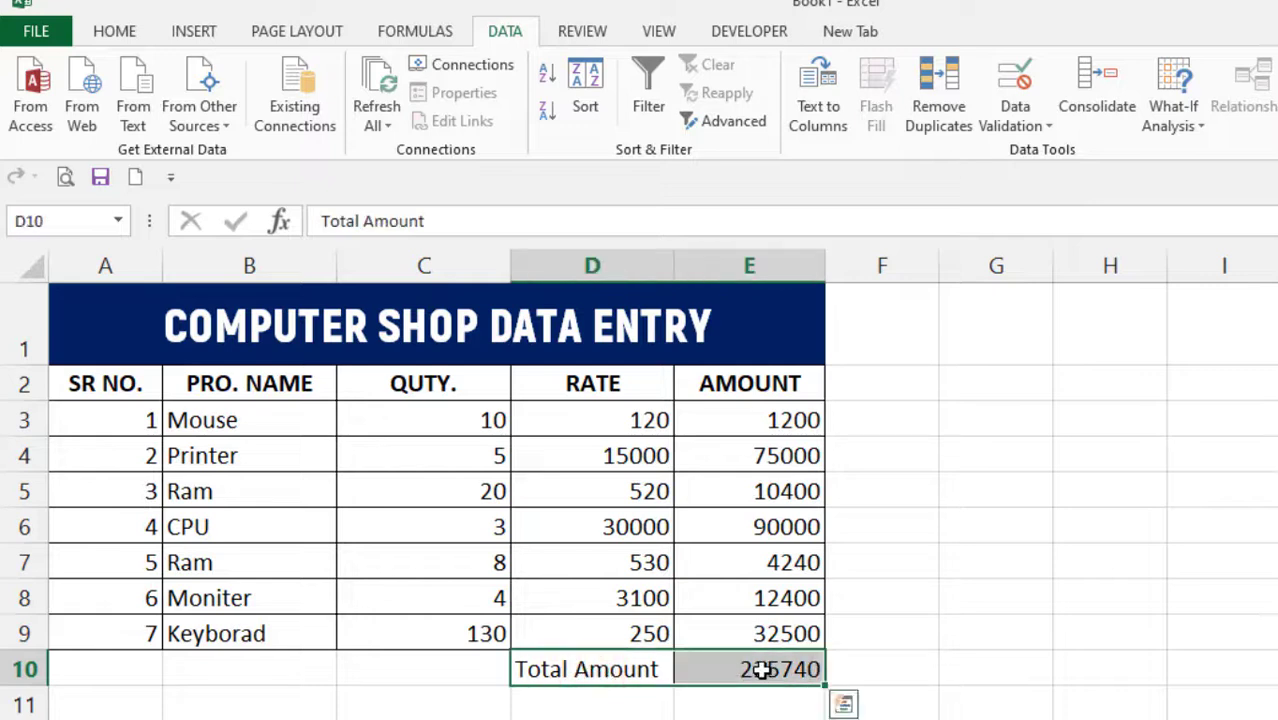
{"action": "left_click", "coordinate": [114, 31]}
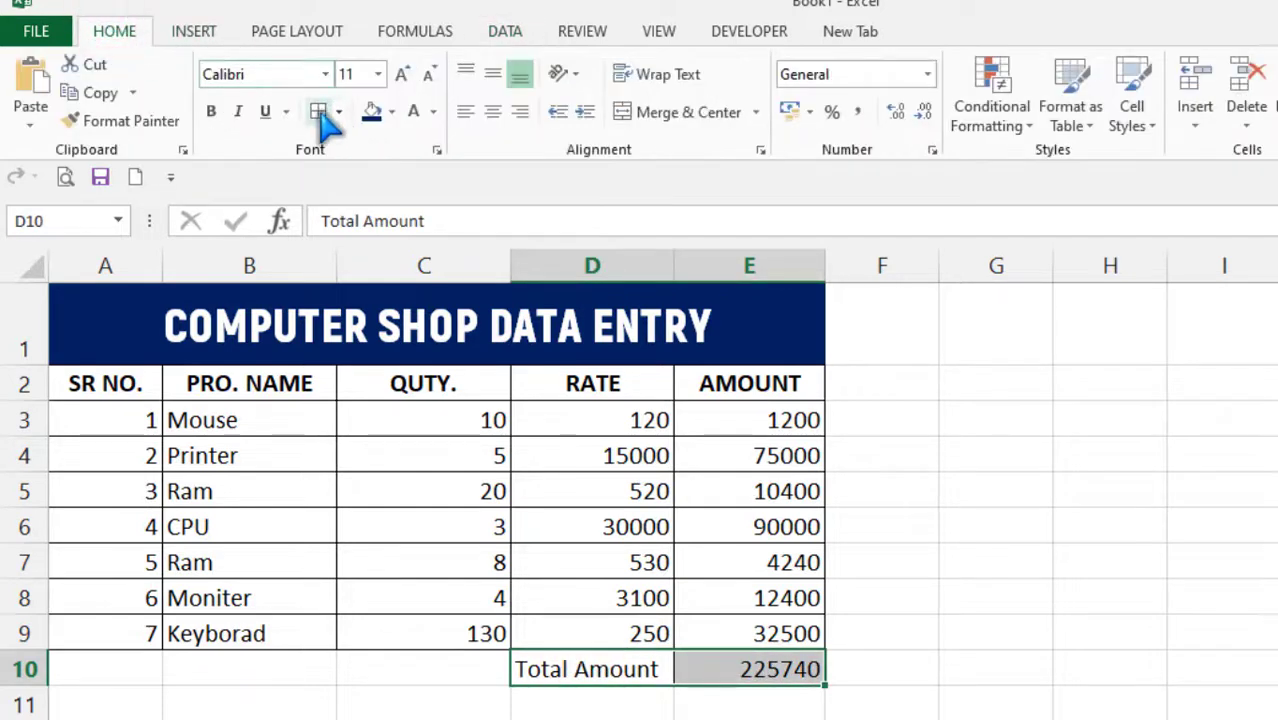
{"action": "left_click", "coordinate": [768, 679]}
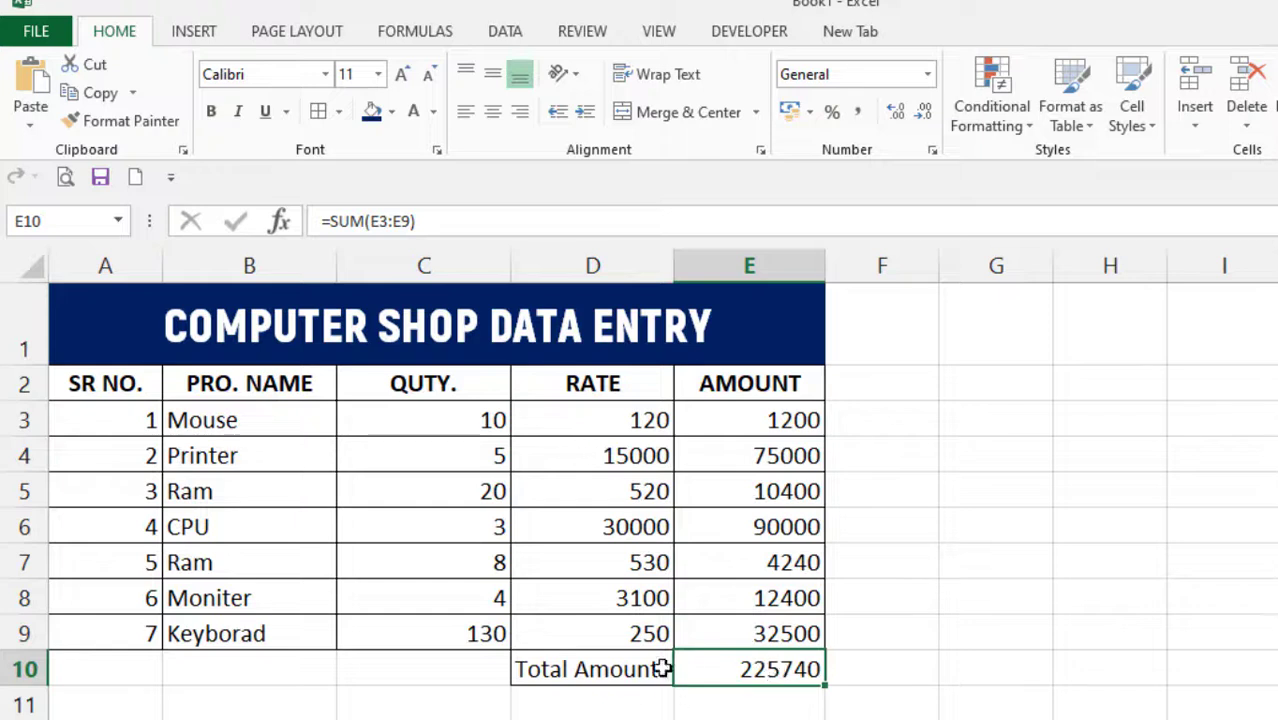
Set the quantity of Ram in C5 to 10 and the quantity of Keyborad in C9 to 60
{"action": "left_click", "coordinate": [424, 493]}
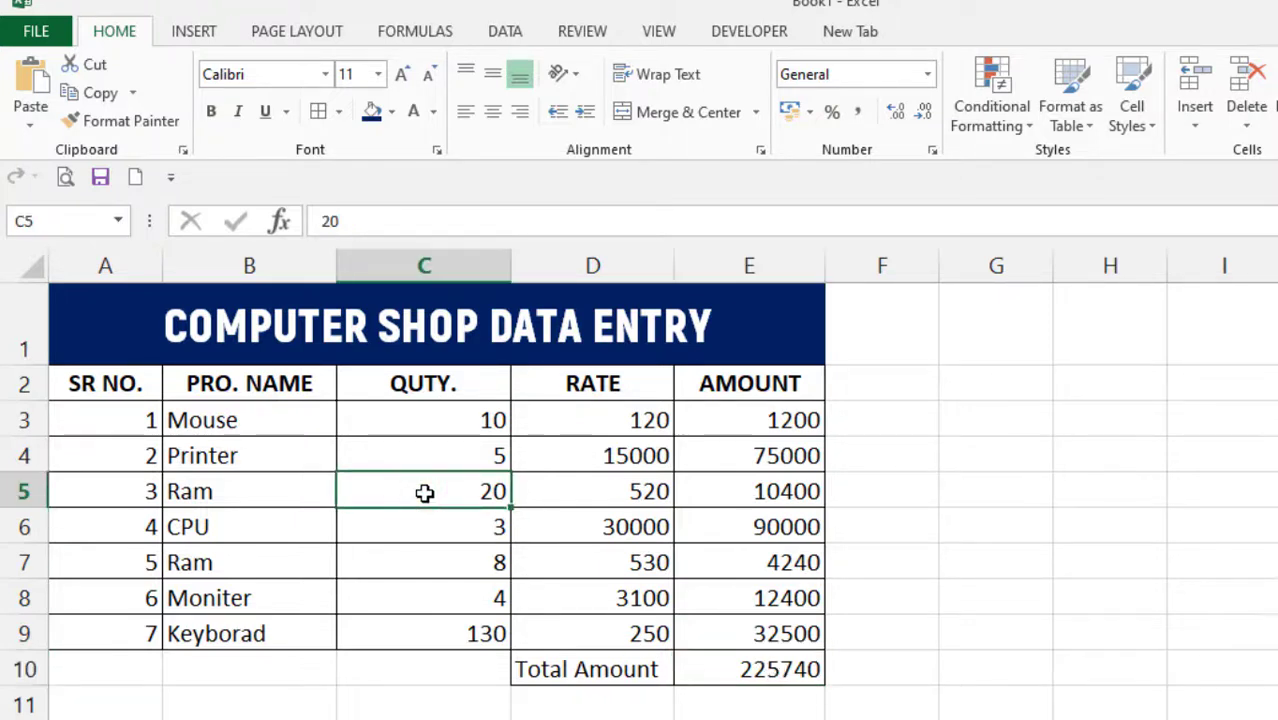
{"action": "type", "text": "5"}
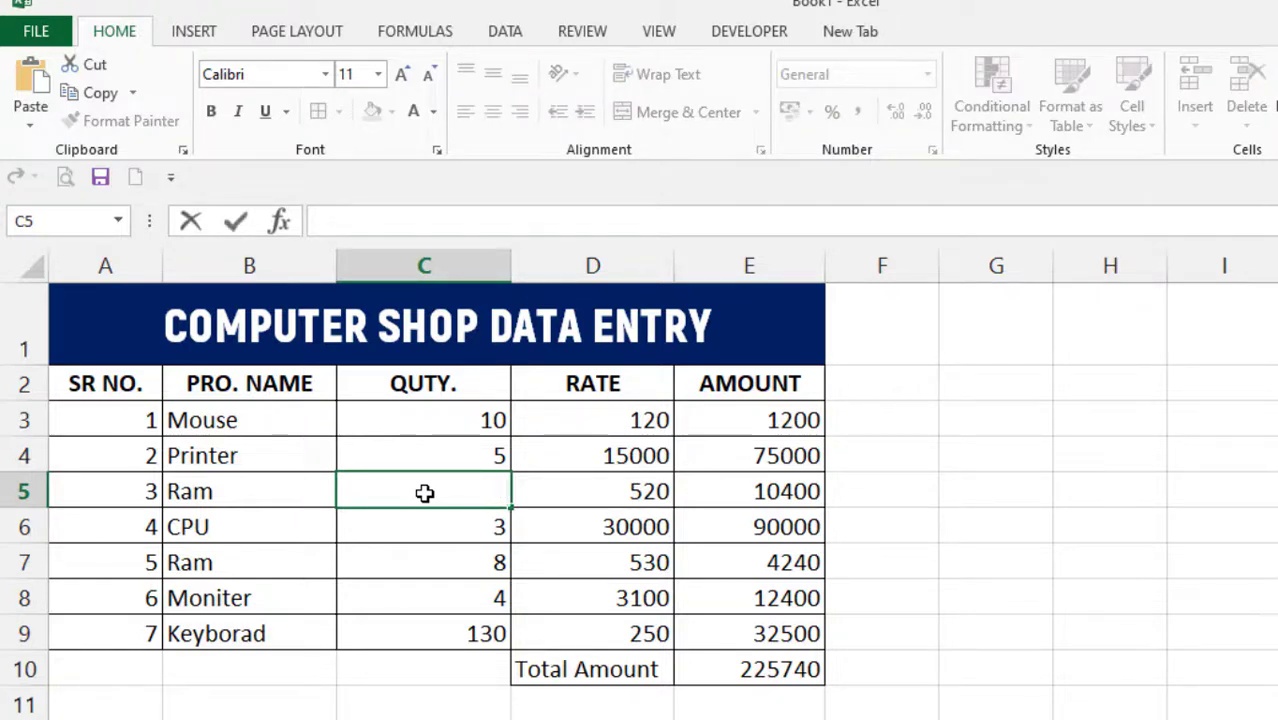
{"action": "key", "text": "Return"}
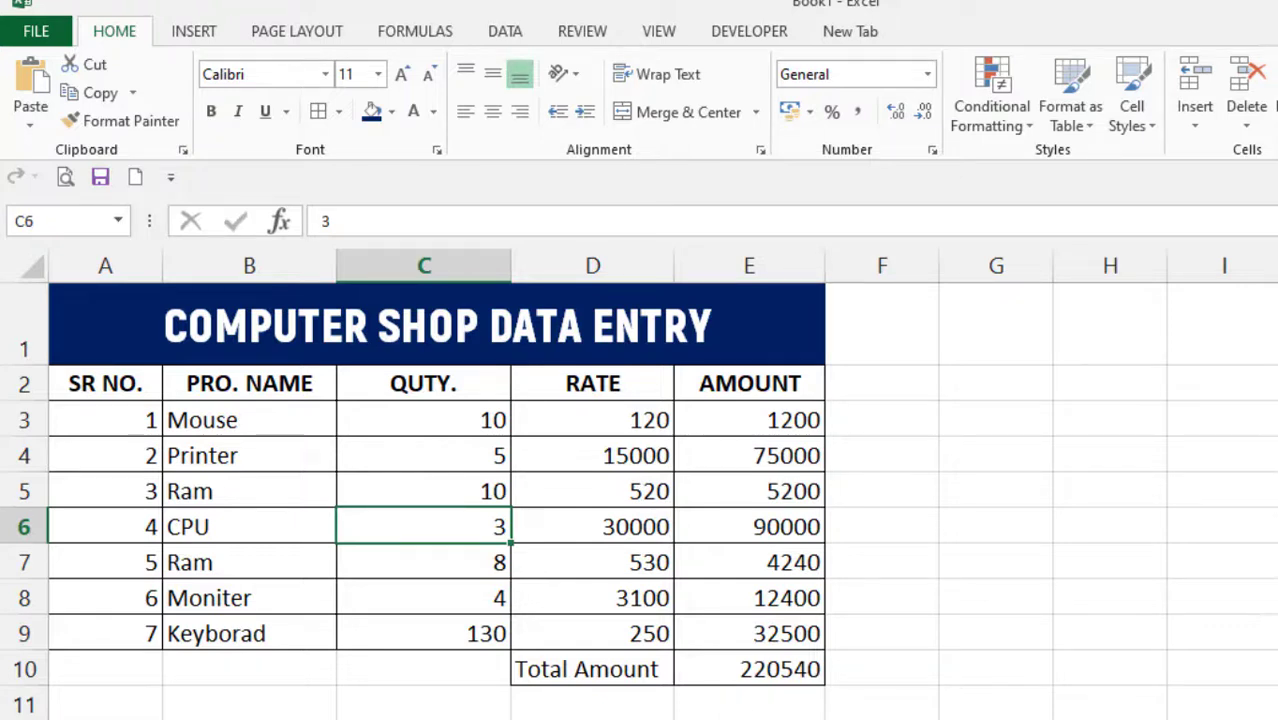
{"action": "left_click", "coordinate": [463, 640]}
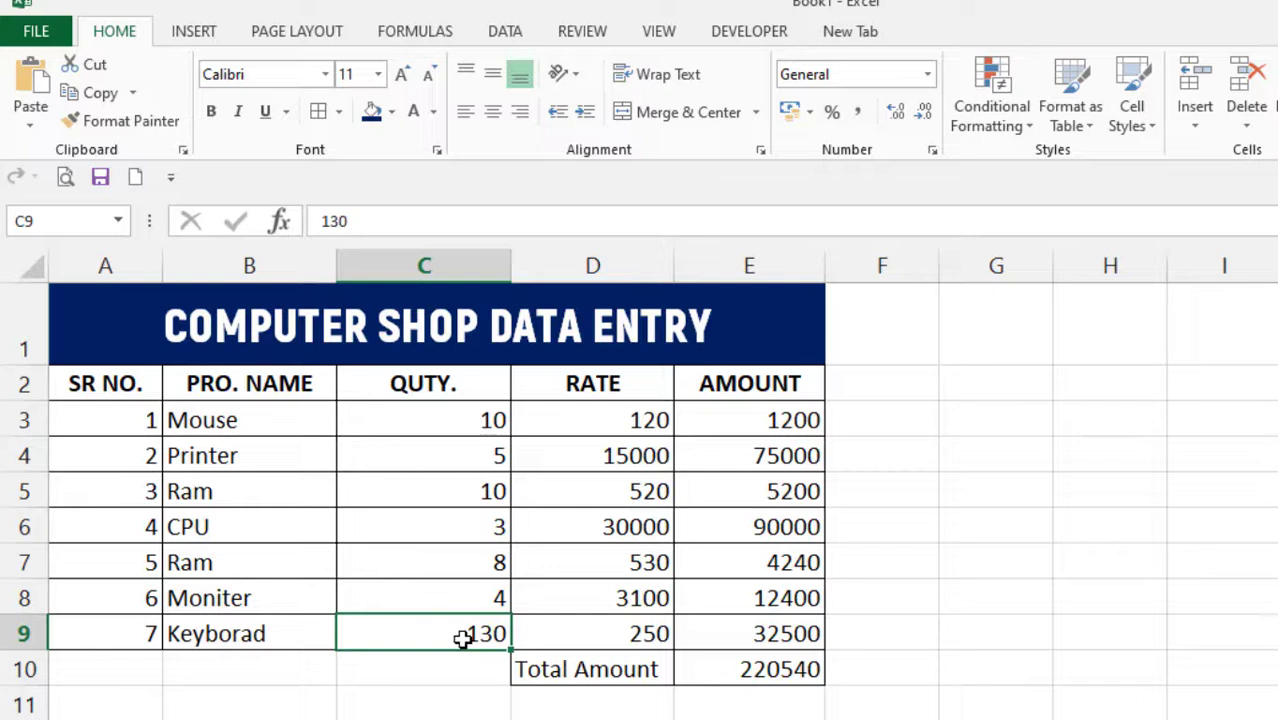
{"action": "type", "text": "60"}
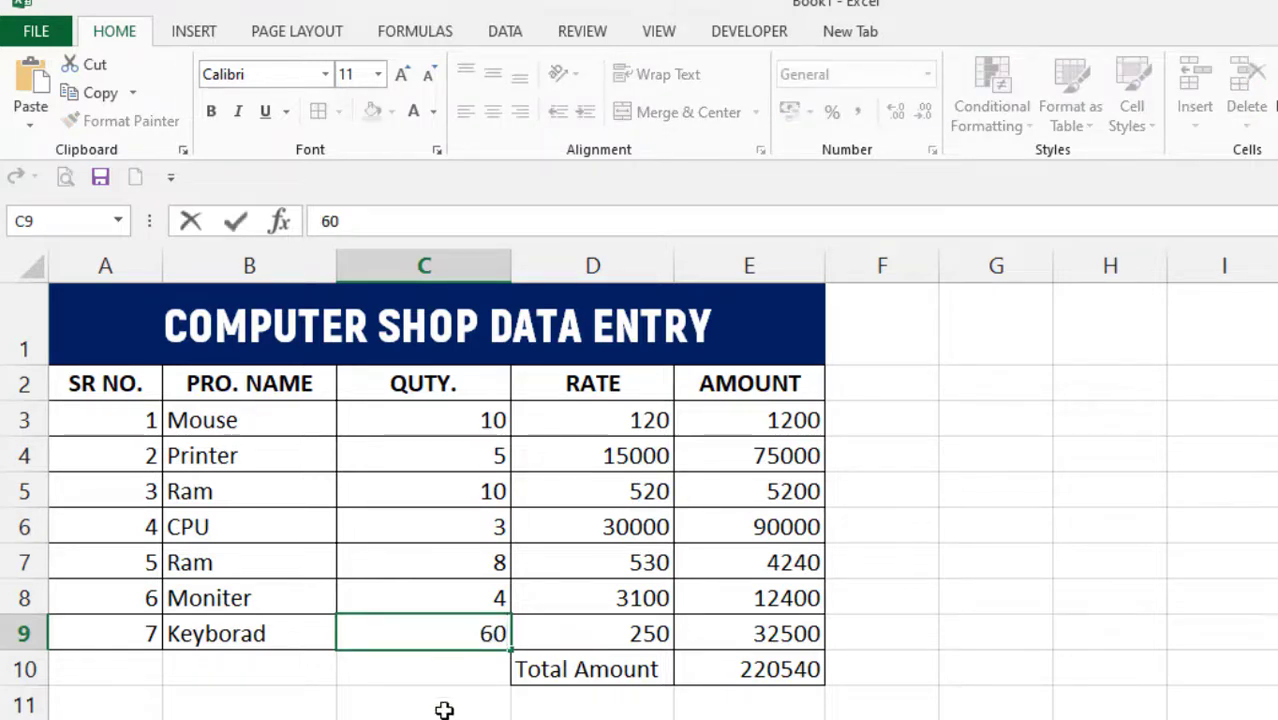
{"action": "key", "text": "Return"}
{"action": "key", "text": "Return"}
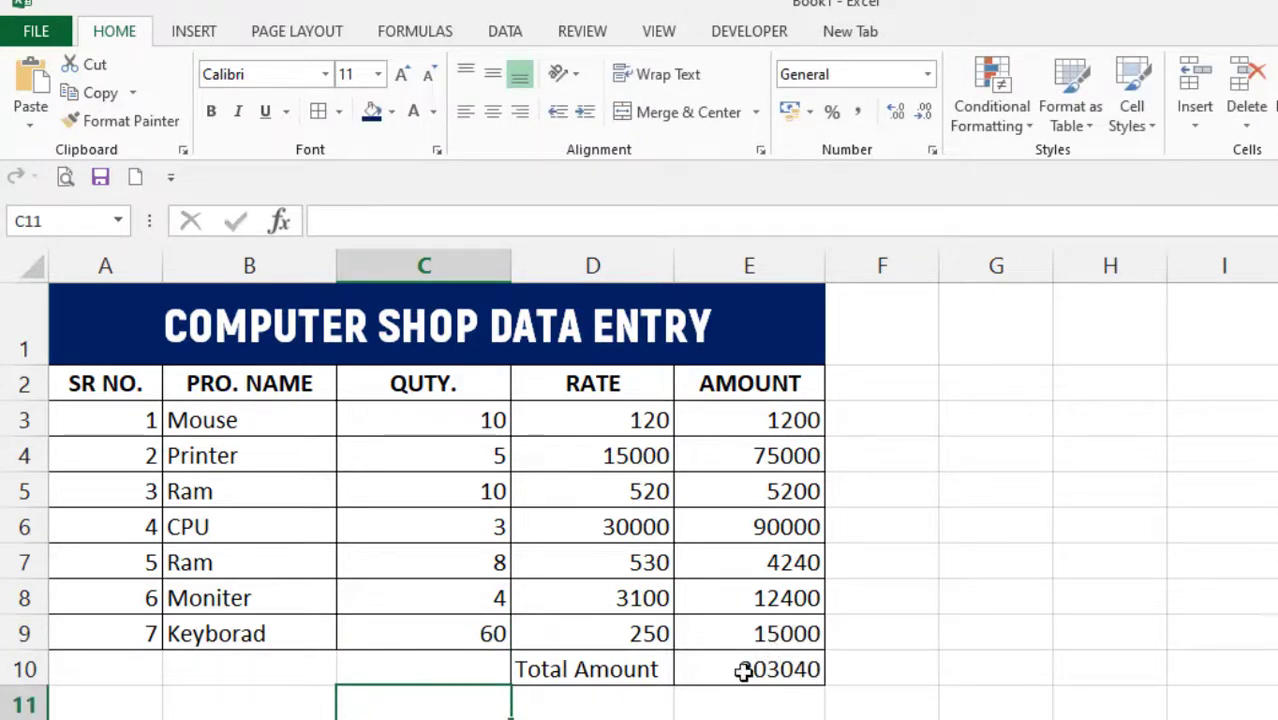
{"action": "left_click", "coordinate": [650, 698]}
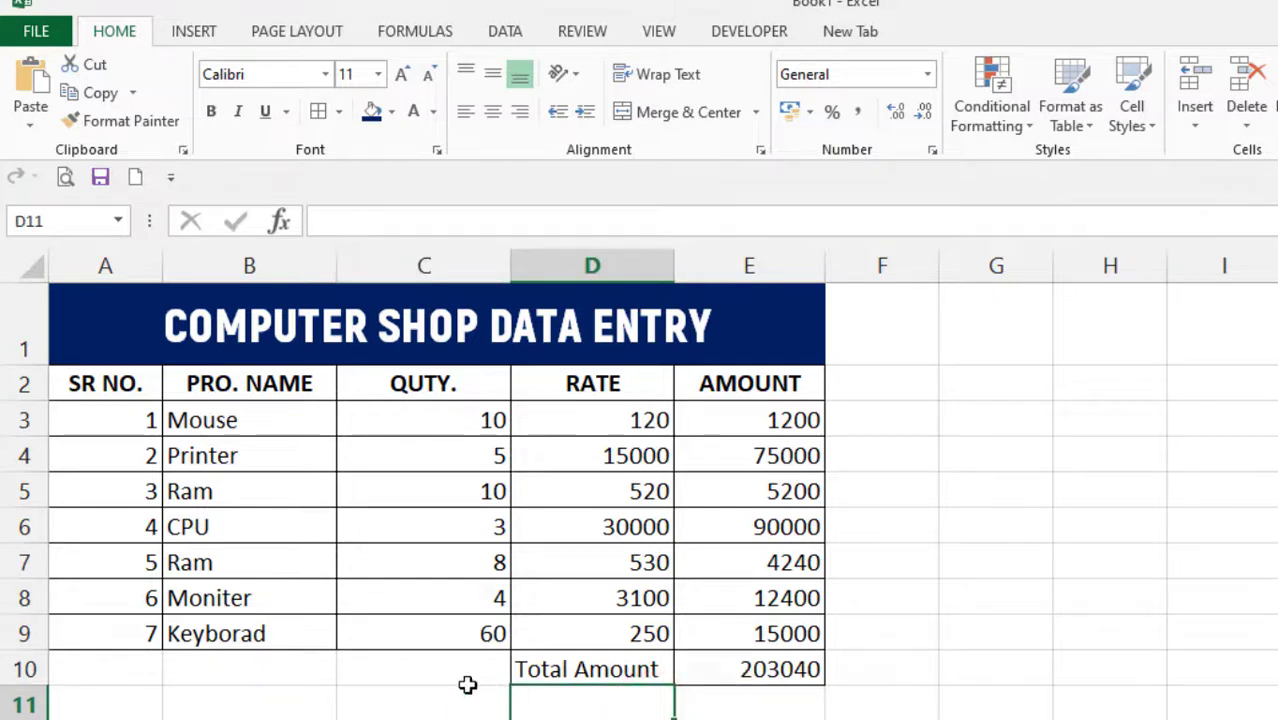
{"action": "left_click", "coordinate": [380, 612]}
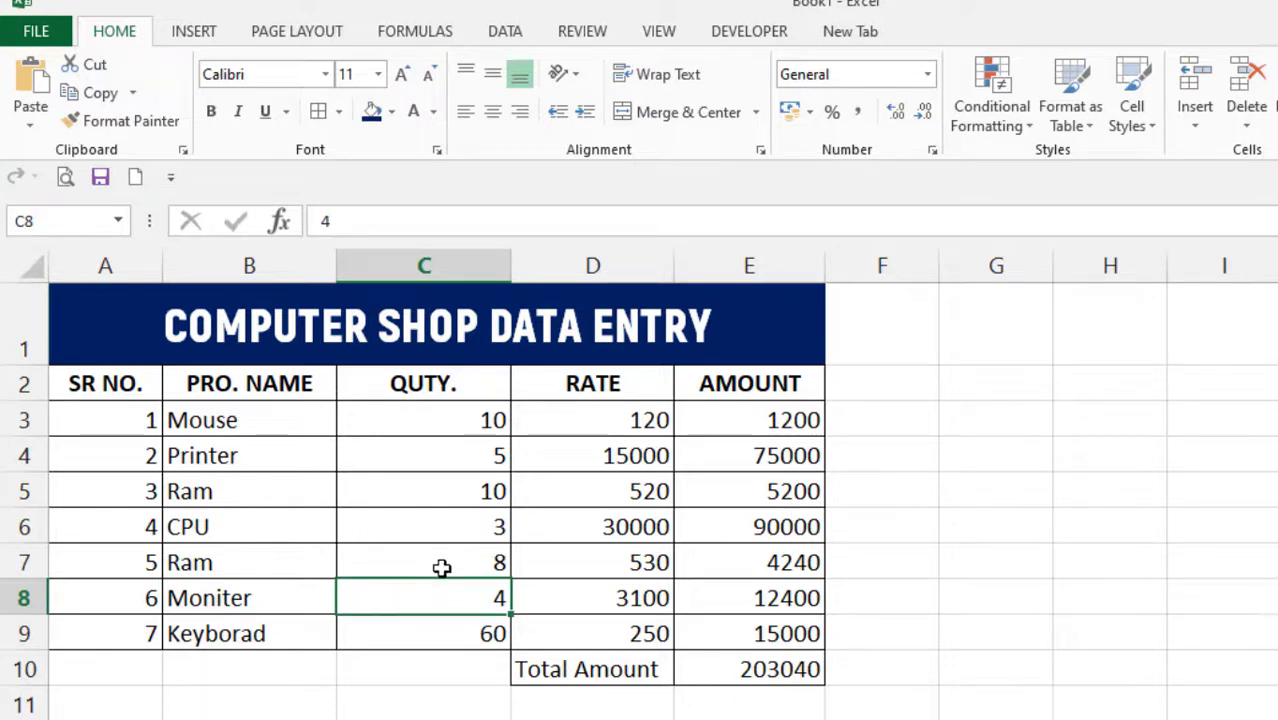
{"action": "left_click", "coordinate": [451, 430]}
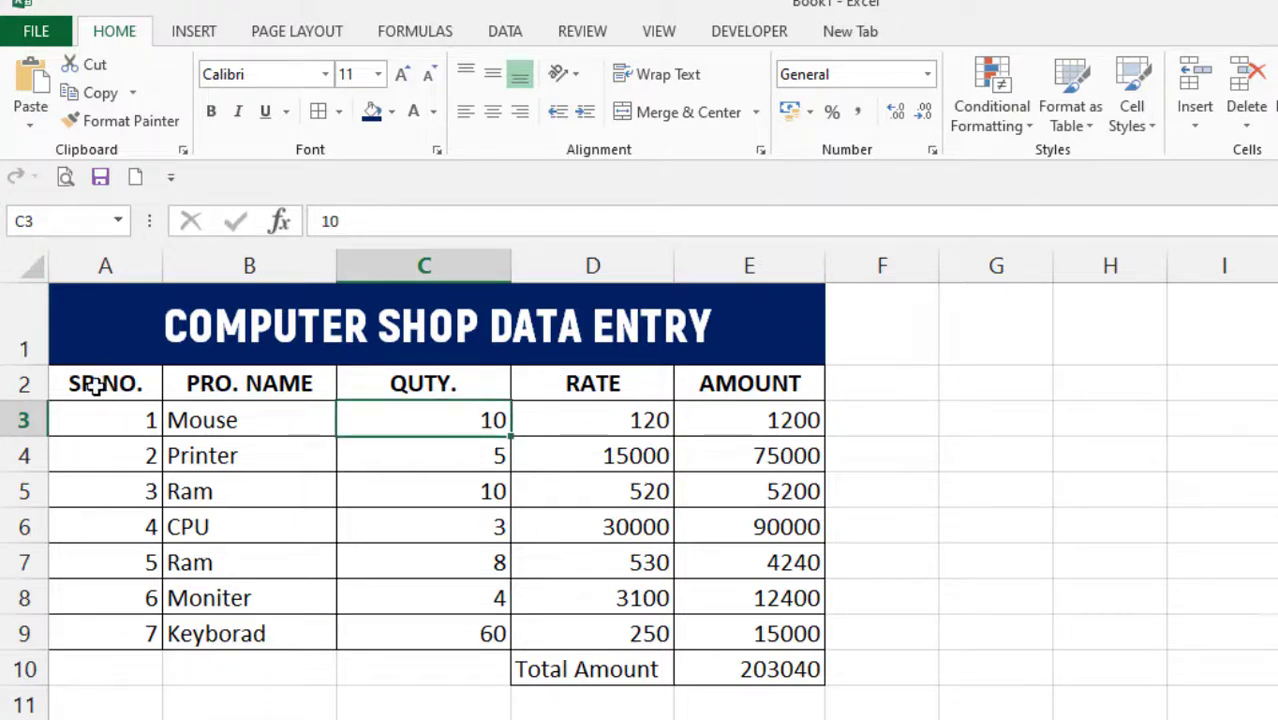
Fill the header row A2:E2, from SR NO. to AMOUNT, with yellow
{"action": "left_click_drag", "start_coordinate": [81, 384], "coordinate": [749, 383]}
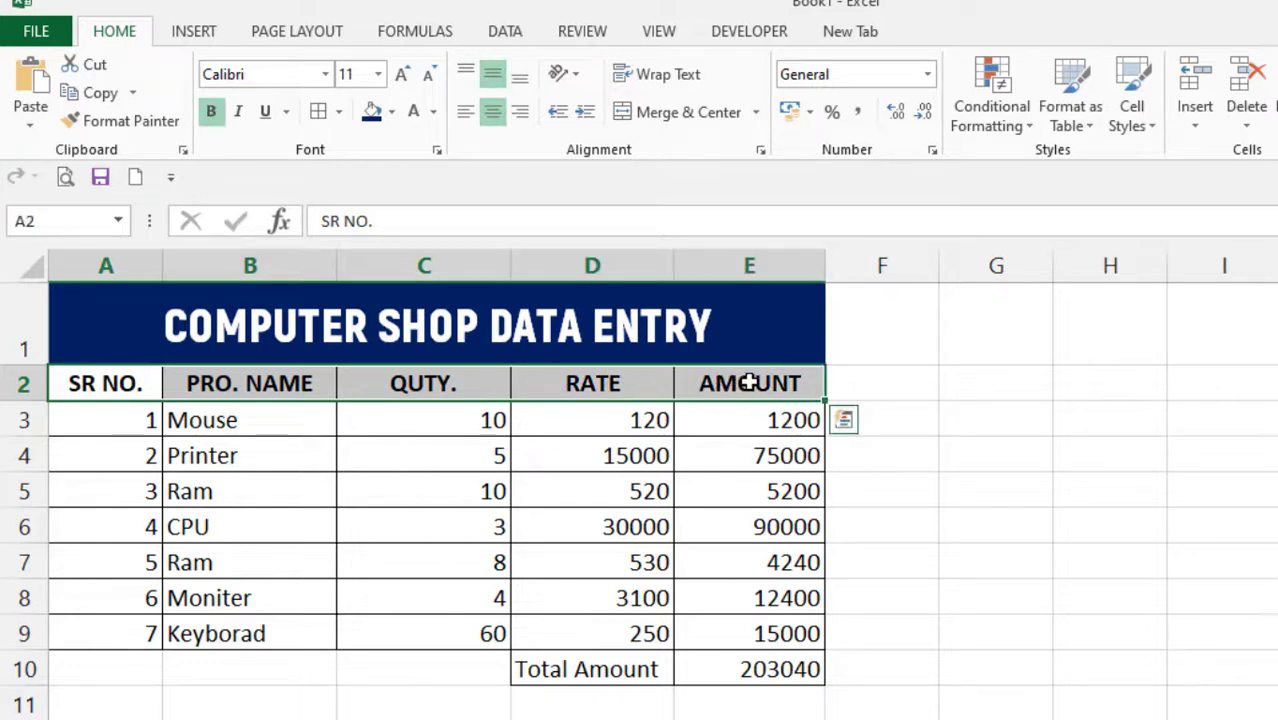
{"action": "left_click", "coordinate": [392, 112]}
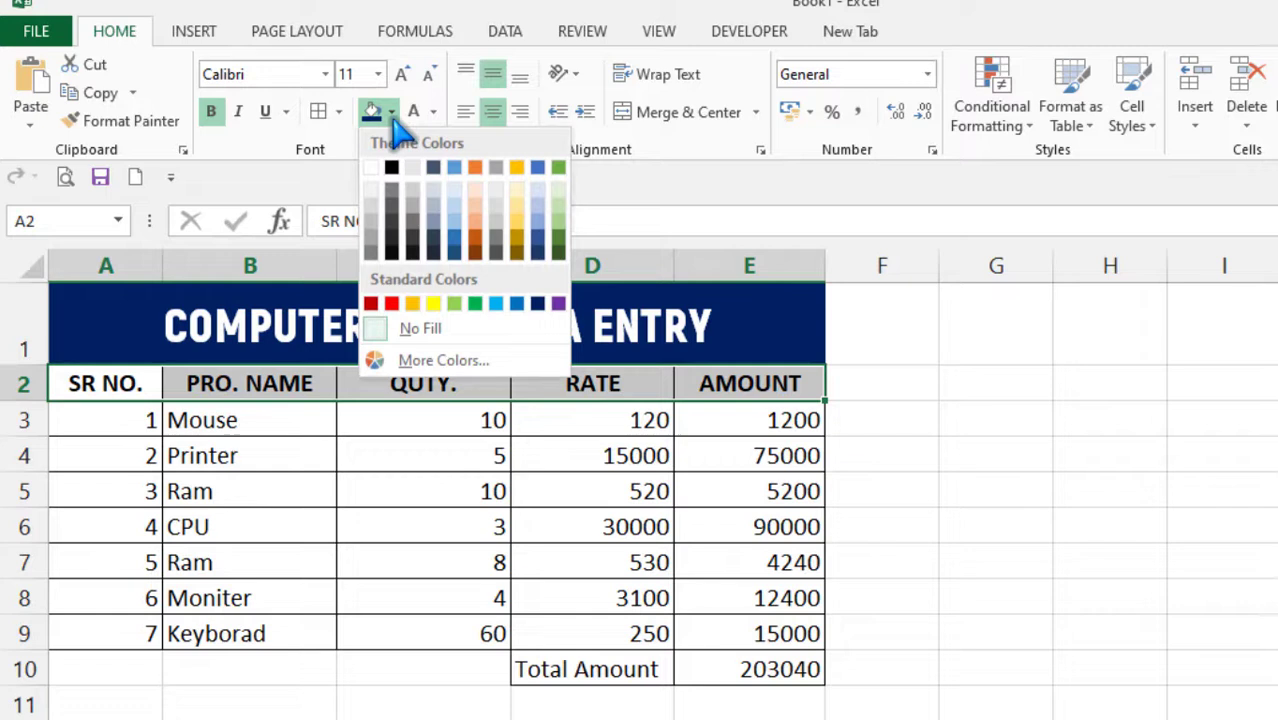
{"action": "left_click", "coordinate": [433, 303]}
{"action": "left_click", "coordinate": [346, 440]}
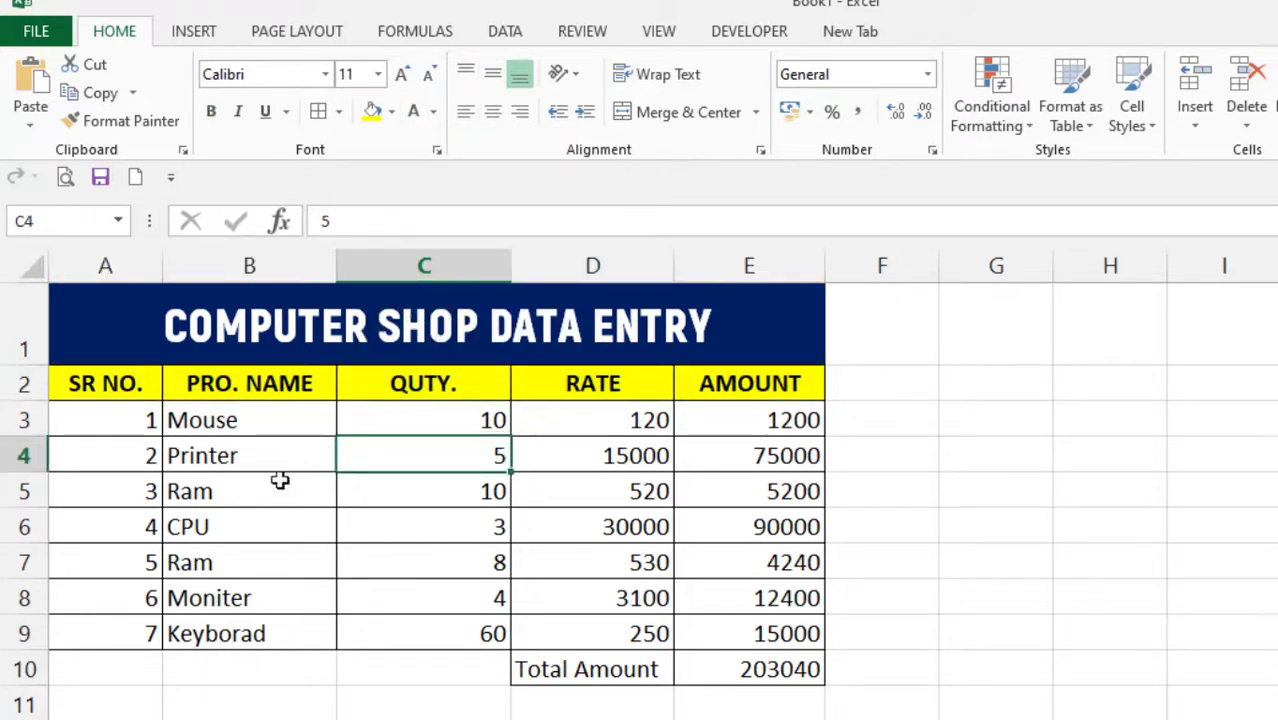
Fill the data rows A3:E9 with light green and make their text bold
{"action": "left_click_drag", "start_coordinate": [113, 419], "coordinate": [770, 622]}
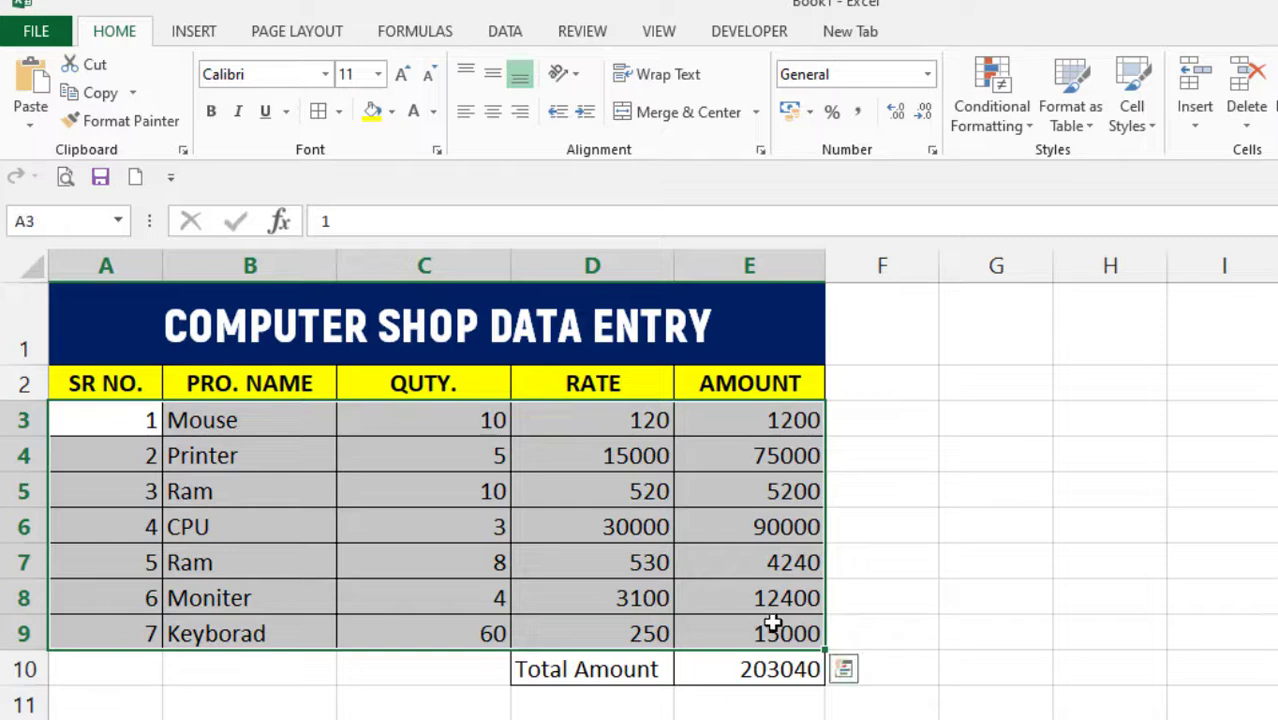
{"action": "left_click", "coordinate": [396, 112]}
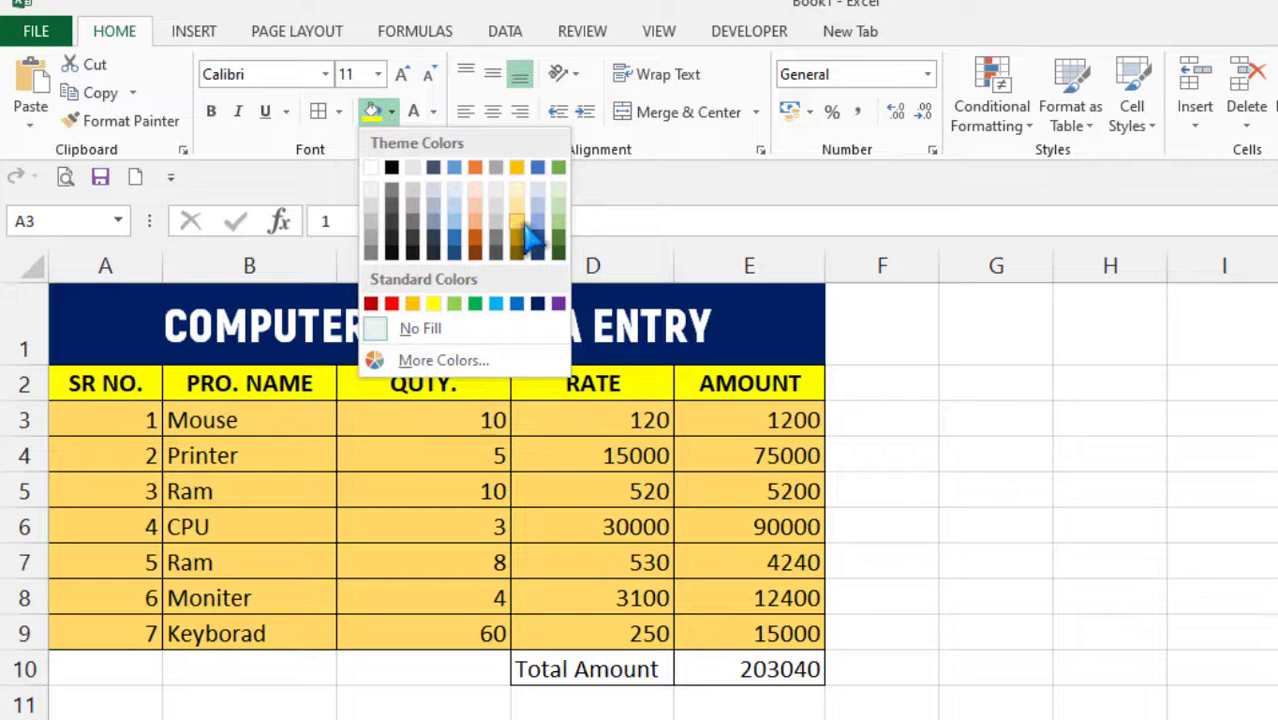
{"action": "left_click", "coordinate": [560, 222]}
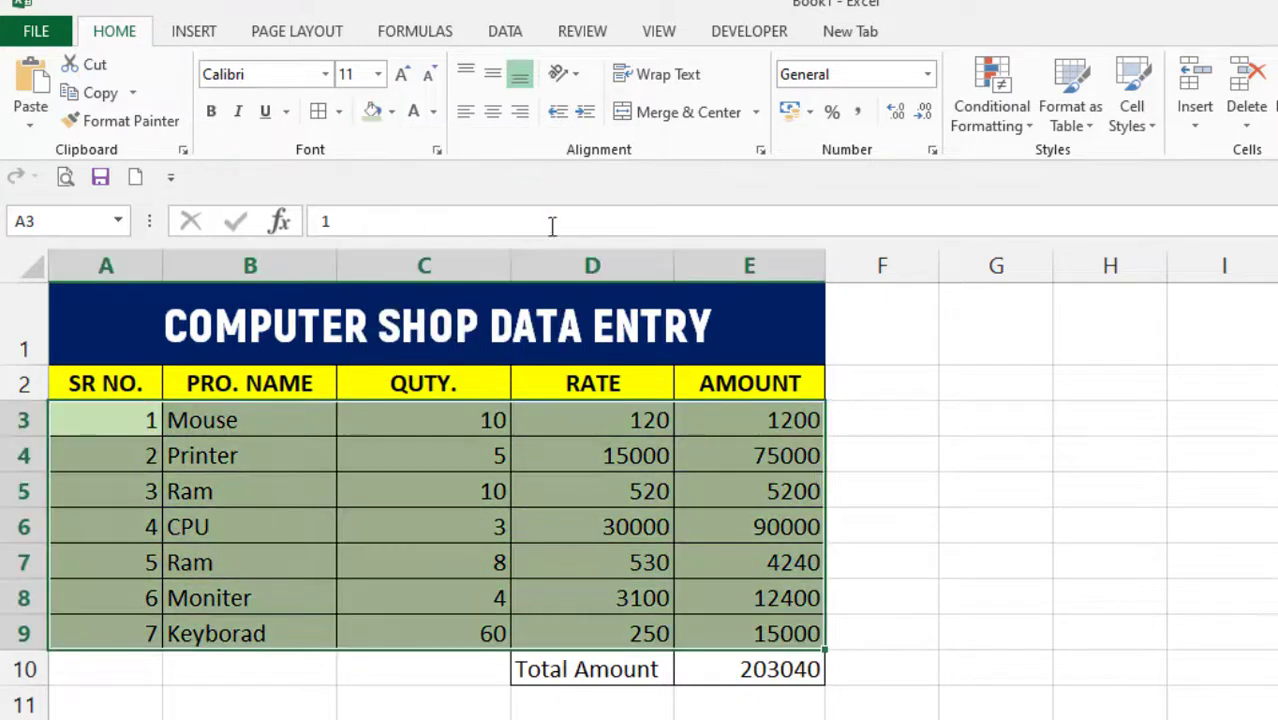
{"action": "left_click", "coordinate": [213, 114]}
{"action": "left_click", "coordinate": [318, 555]}
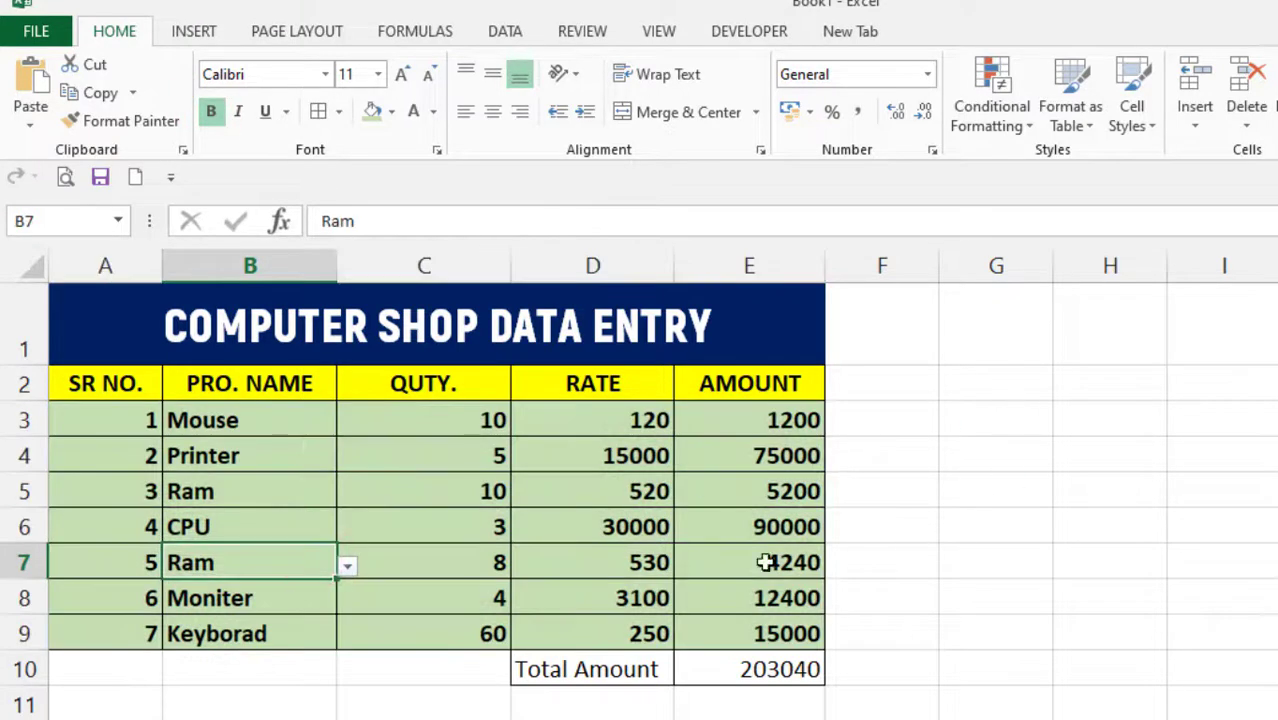
Format the Total Amount label in D10 with a red fill and bold white text
{"action": "left_click", "coordinate": [556, 670]}
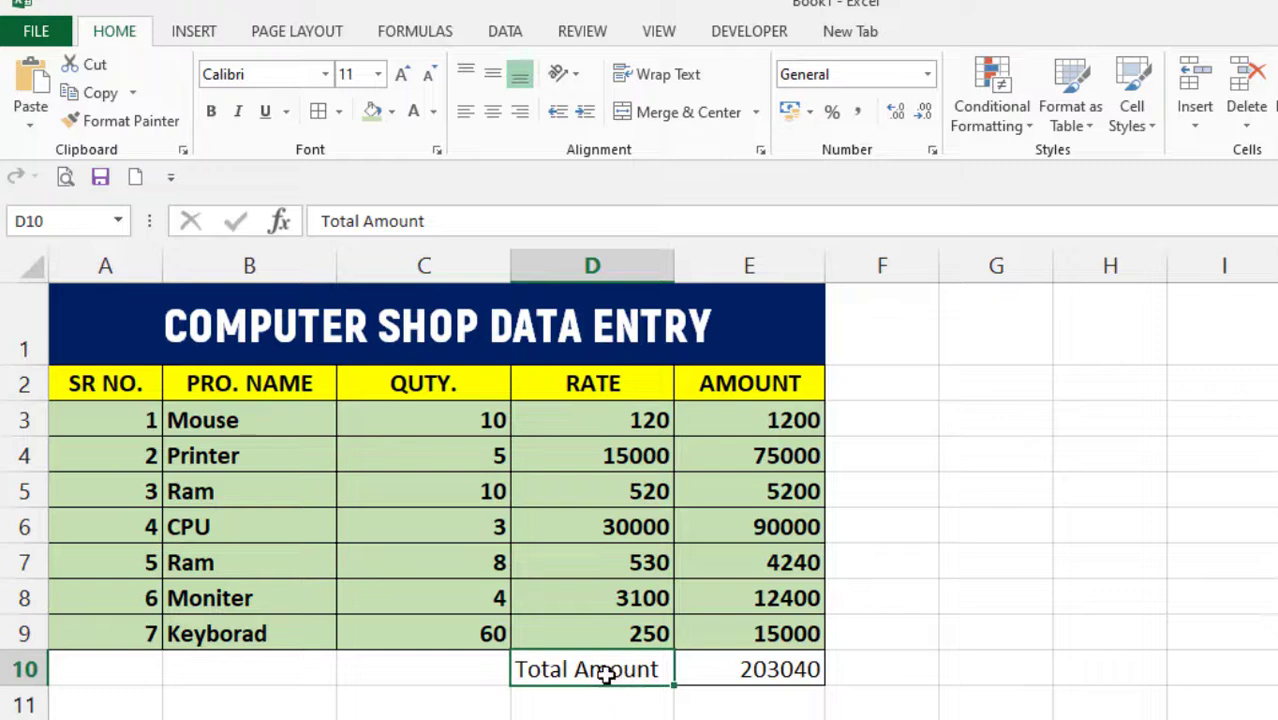
{"action": "left_click", "coordinate": [388, 110]}
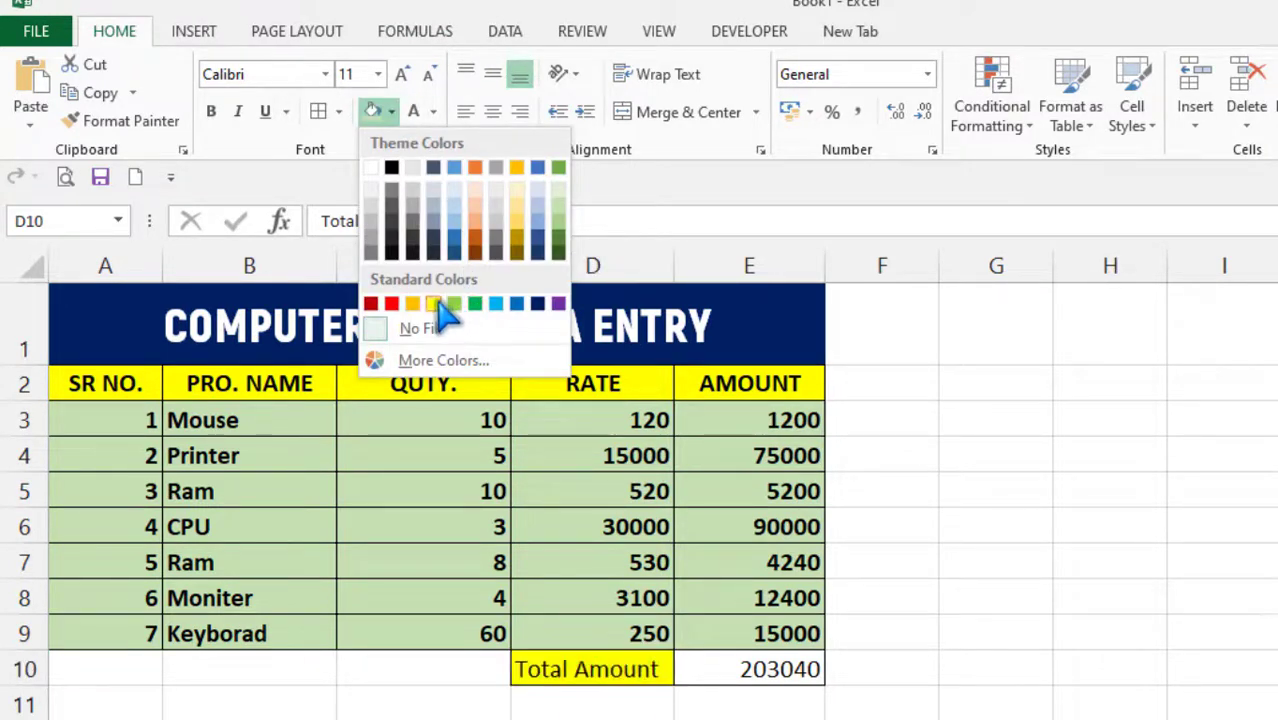
{"action": "left_click", "coordinate": [391, 304]}
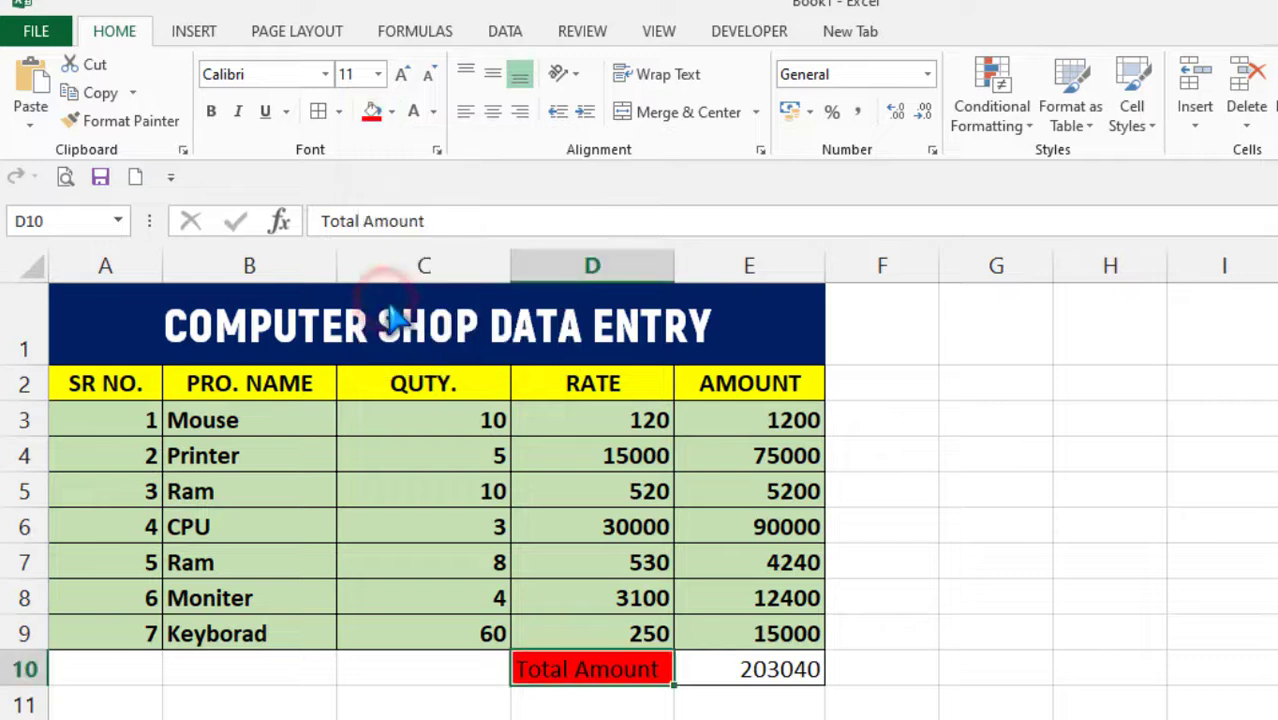
{"action": "left_click", "coordinate": [414, 112]}
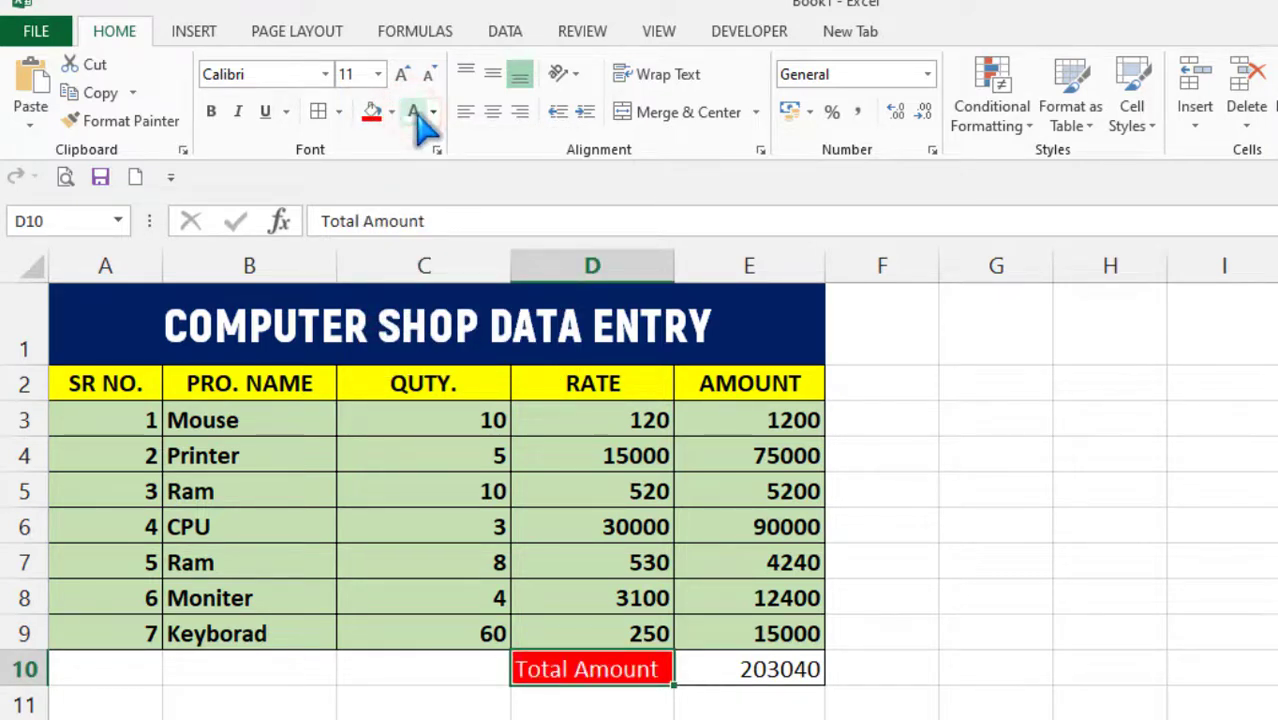
{"action": "left_click", "coordinate": [211, 112]}
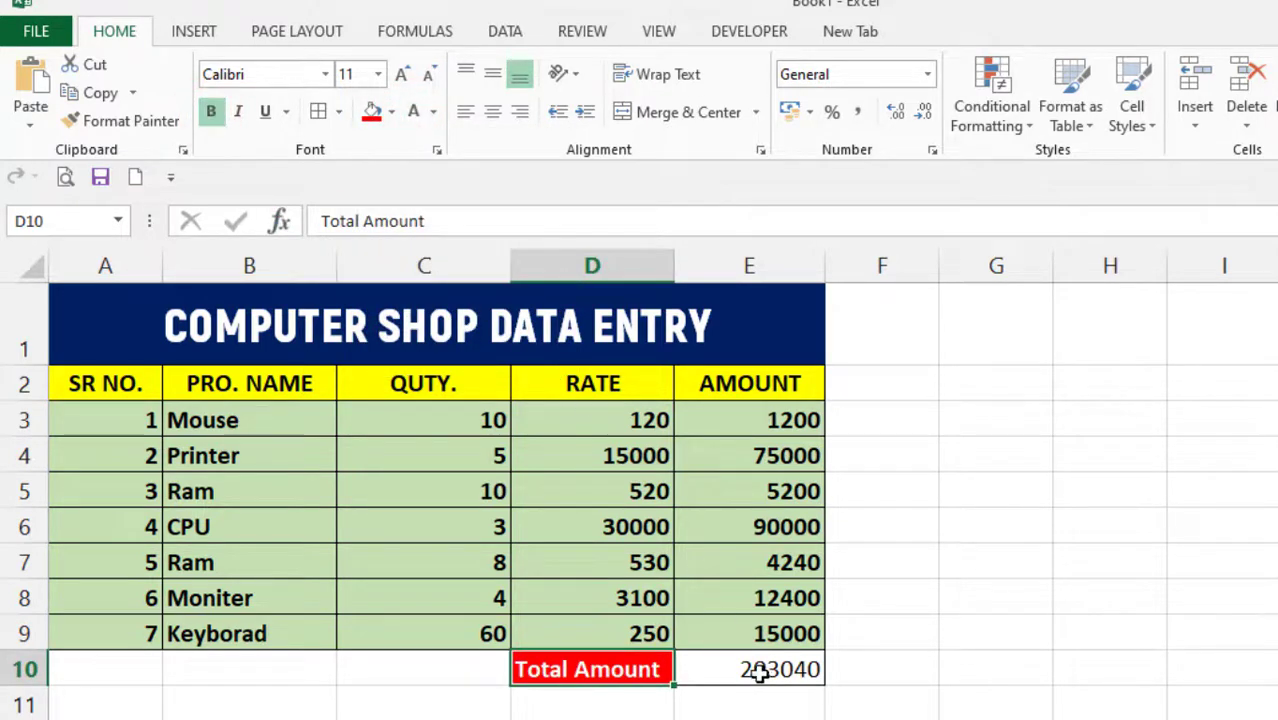
Format the total value in E10 with a green fill and bold white text
{"action": "left_click", "coordinate": [756, 669]}
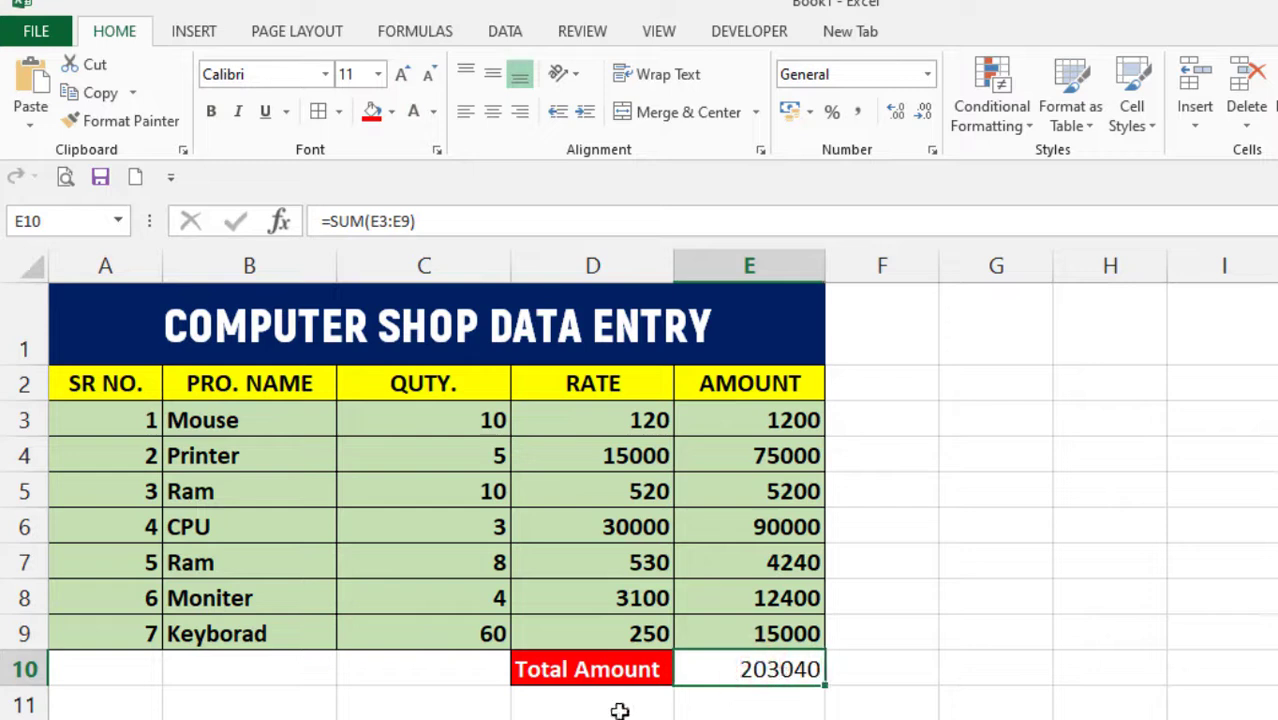
{"action": "left_click", "coordinate": [374, 112]}
{"action": "left_click", "coordinate": [392, 112]}
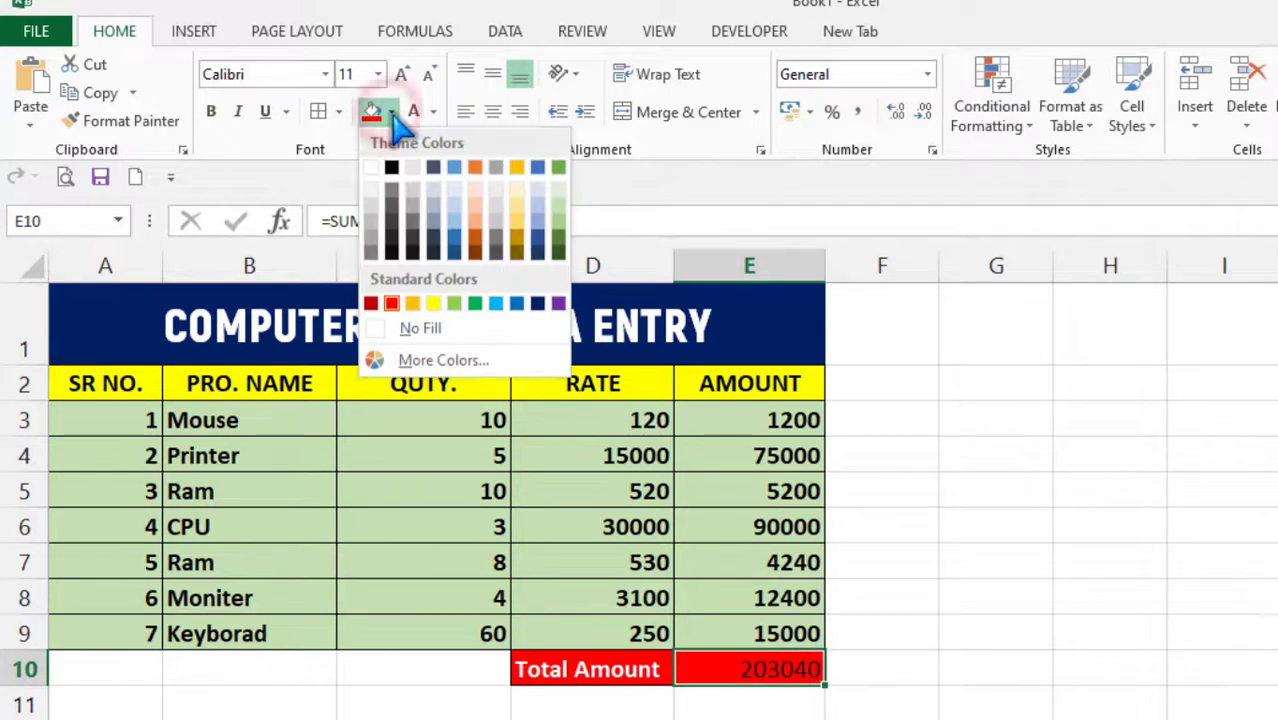
{"action": "left_click", "coordinate": [476, 303]}
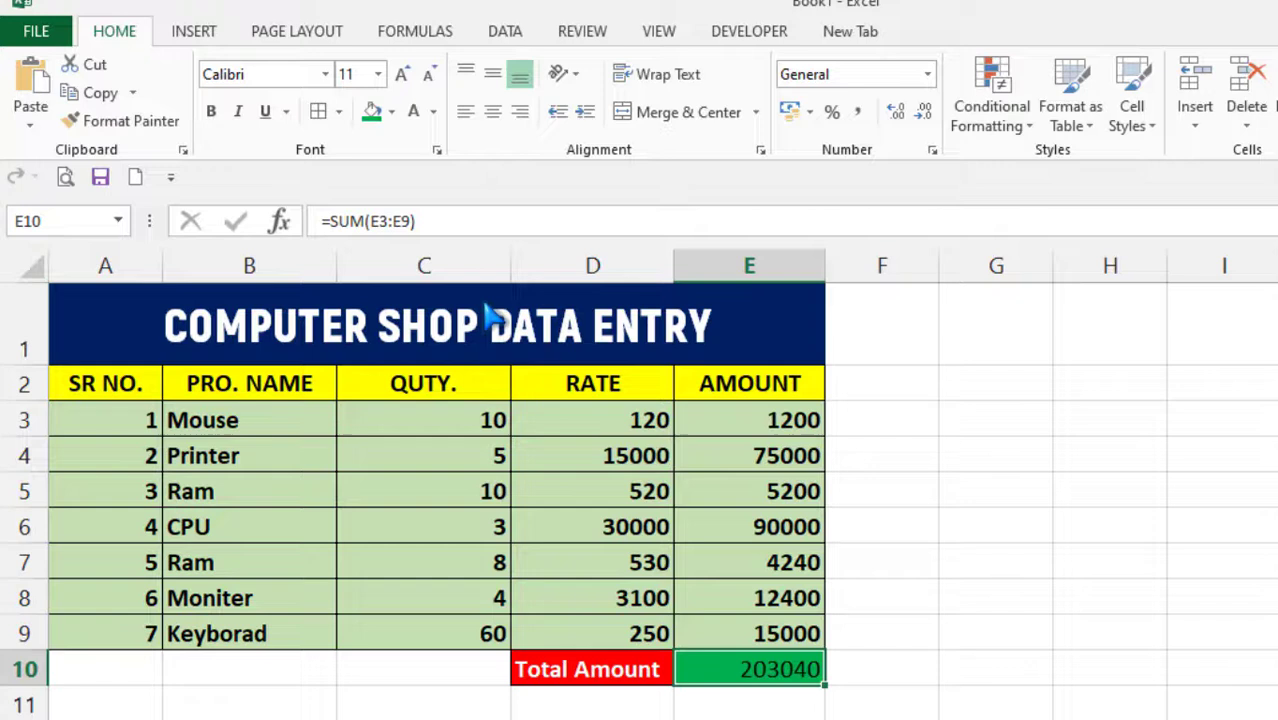
{"action": "left_click", "coordinate": [412, 112]}
{"action": "left_click", "coordinate": [211, 111]}
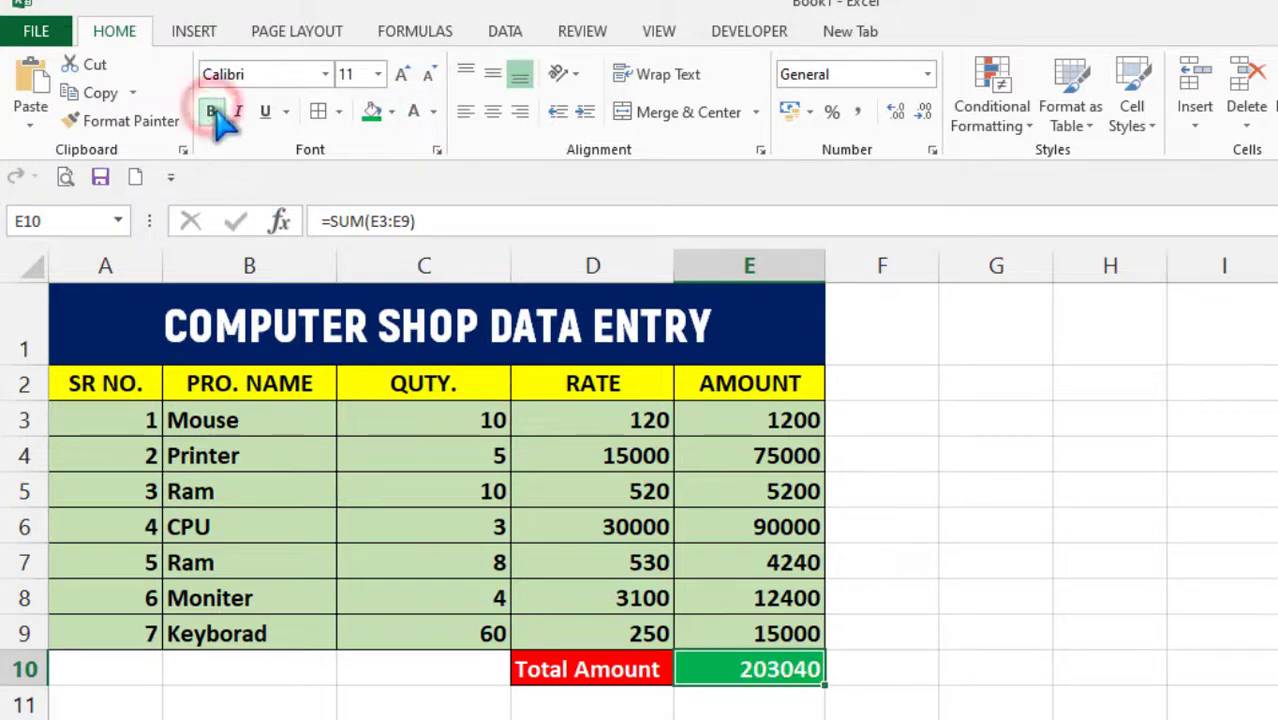
{"action": "left_click", "coordinate": [978, 700]}
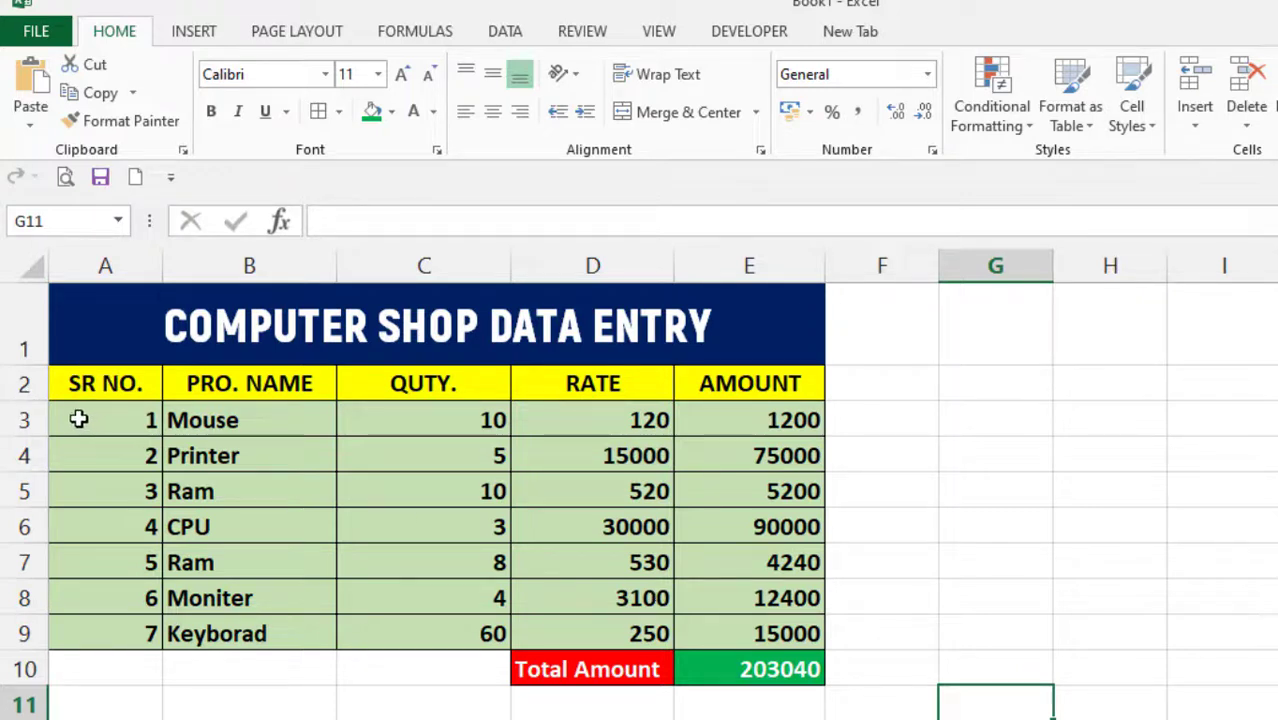
Center the contents of the data rows A3:E9 horizontally and vertically
{"action": "left_click_drag", "start_coordinate": [78, 420], "coordinate": [750, 625]}
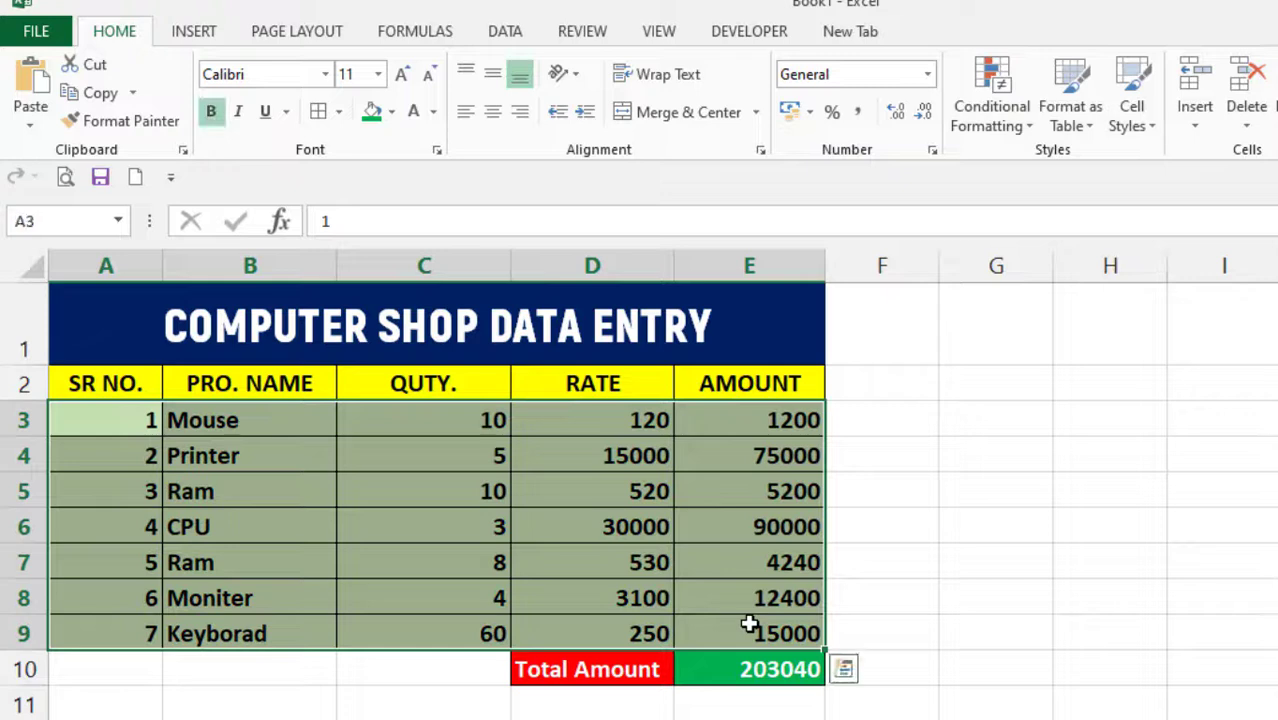
{"action": "left_click", "coordinate": [493, 112]}
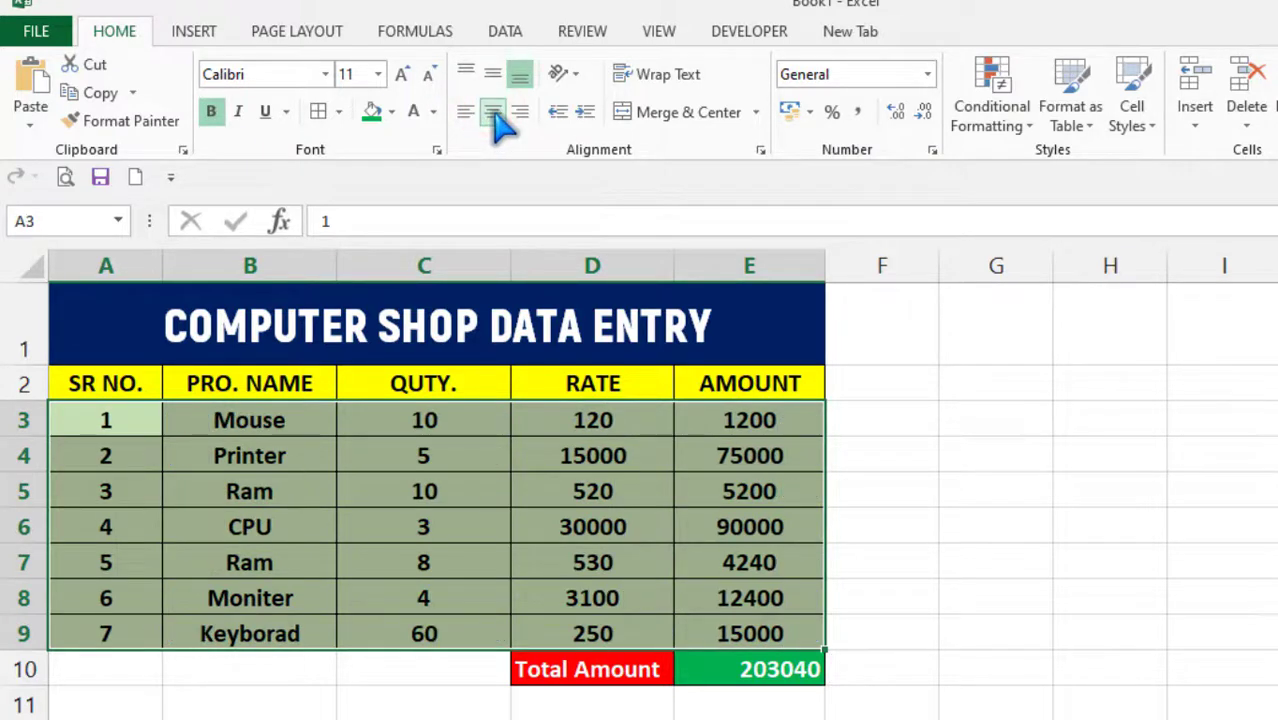
{"action": "left_click", "coordinate": [493, 76]}
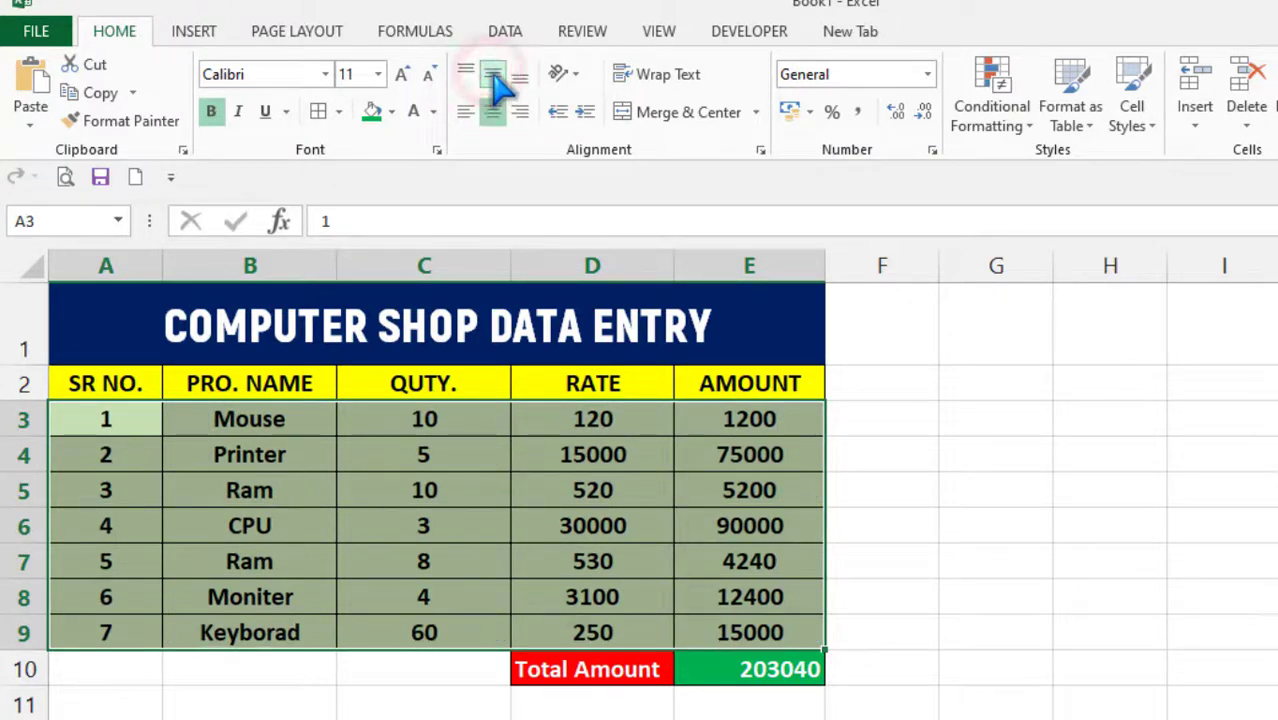
{"action": "left_click", "coordinate": [422, 464]}
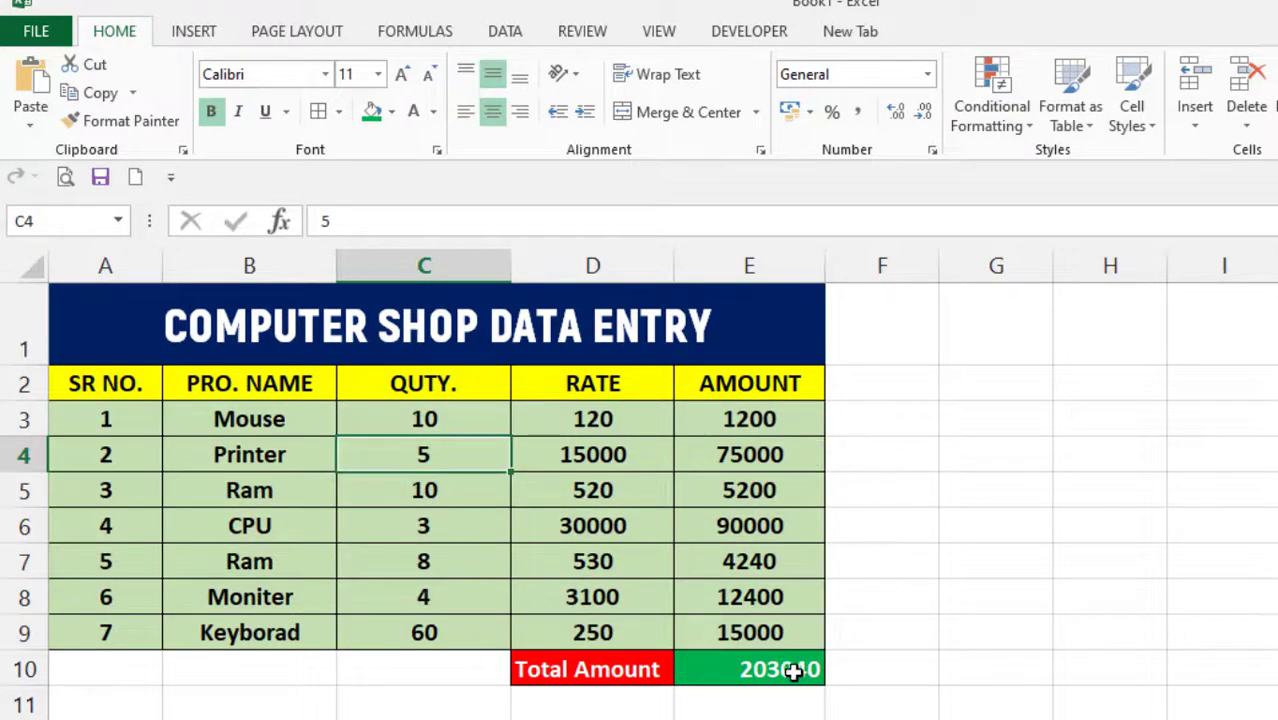
Center the Total Amount label and its value in D10:E10 horizontally and vertically
{"action": "left_click_drag", "start_coordinate": [582, 672], "coordinate": [750, 672]}
{"action": "left_click", "coordinate": [495, 112]}
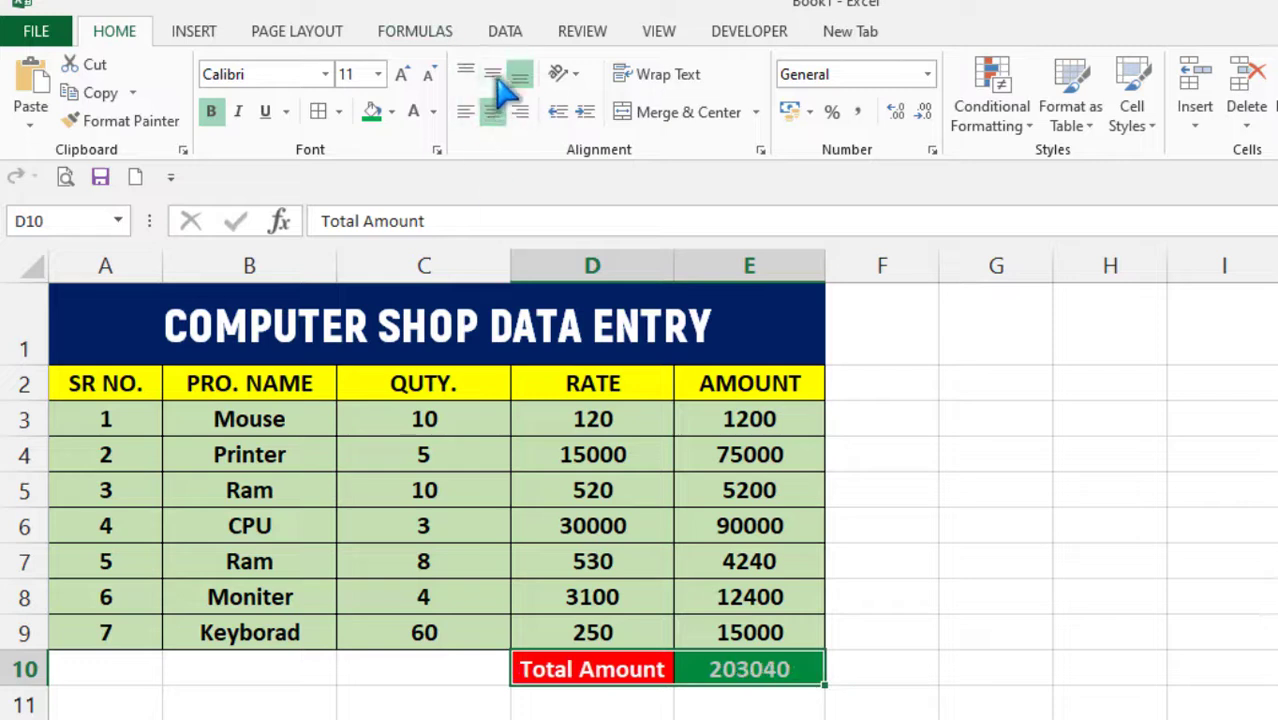
{"action": "left_click", "coordinate": [933, 620]}
{"action": "left_click", "coordinate": [882, 719]}
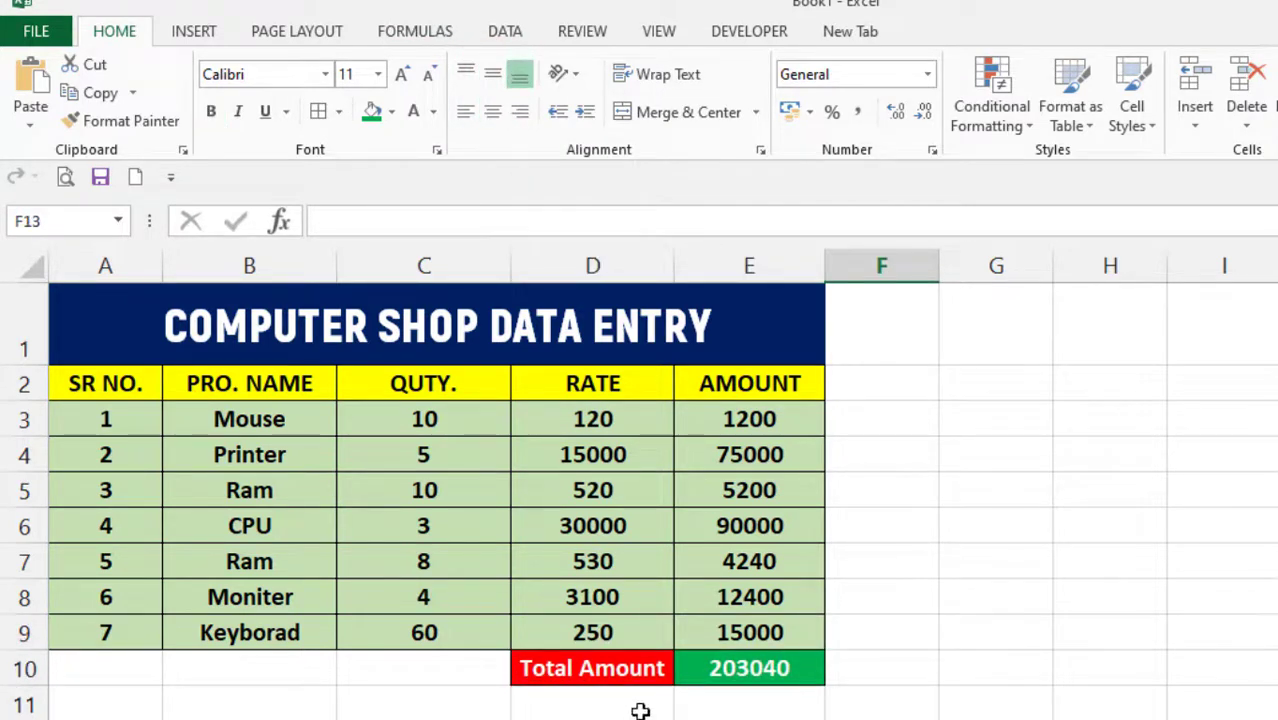
{"action": "left_click", "coordinate": [662, 608]}
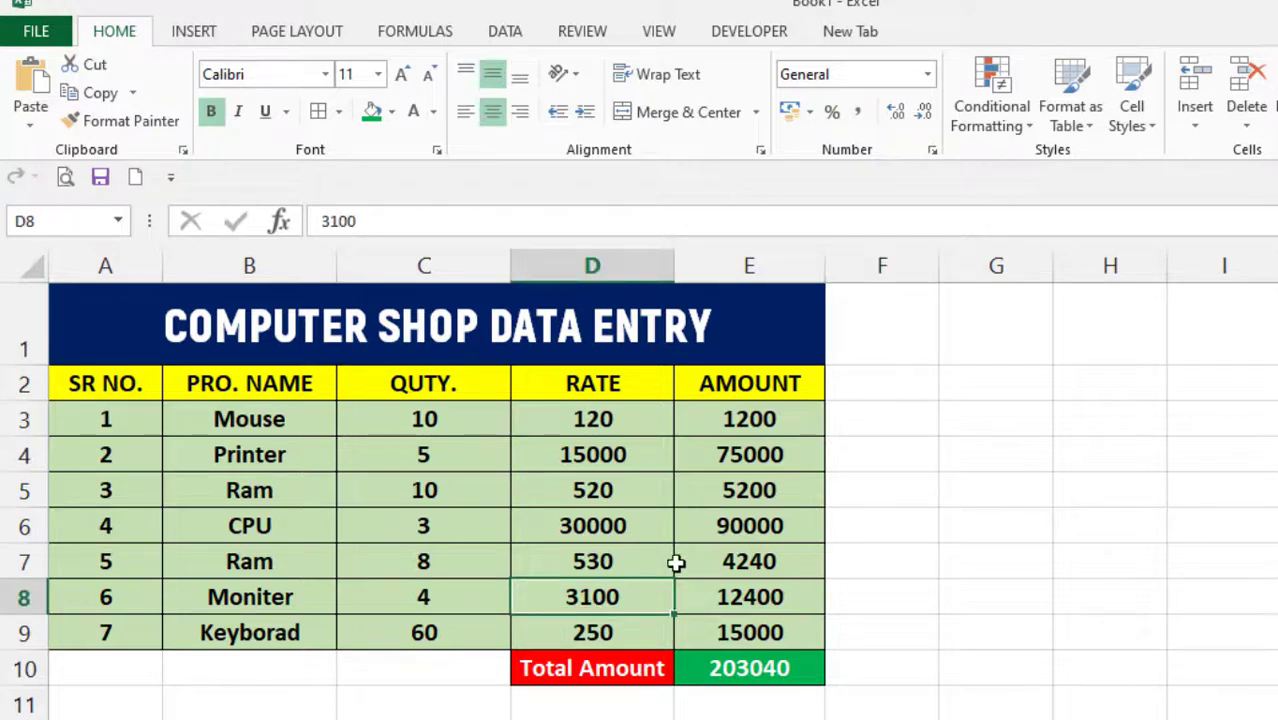
{"action": "left_click", "coordinate": [733, 521]}
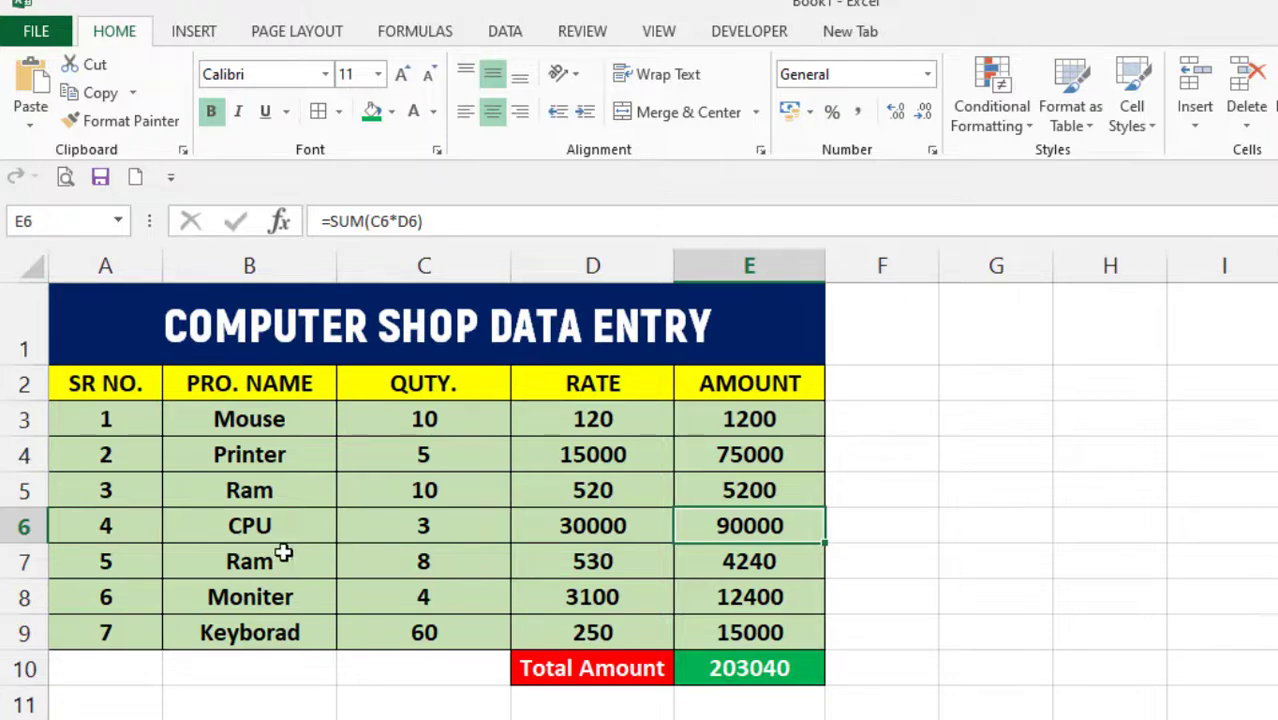
{"action": "left_click", "coordinate": [612, 546]}
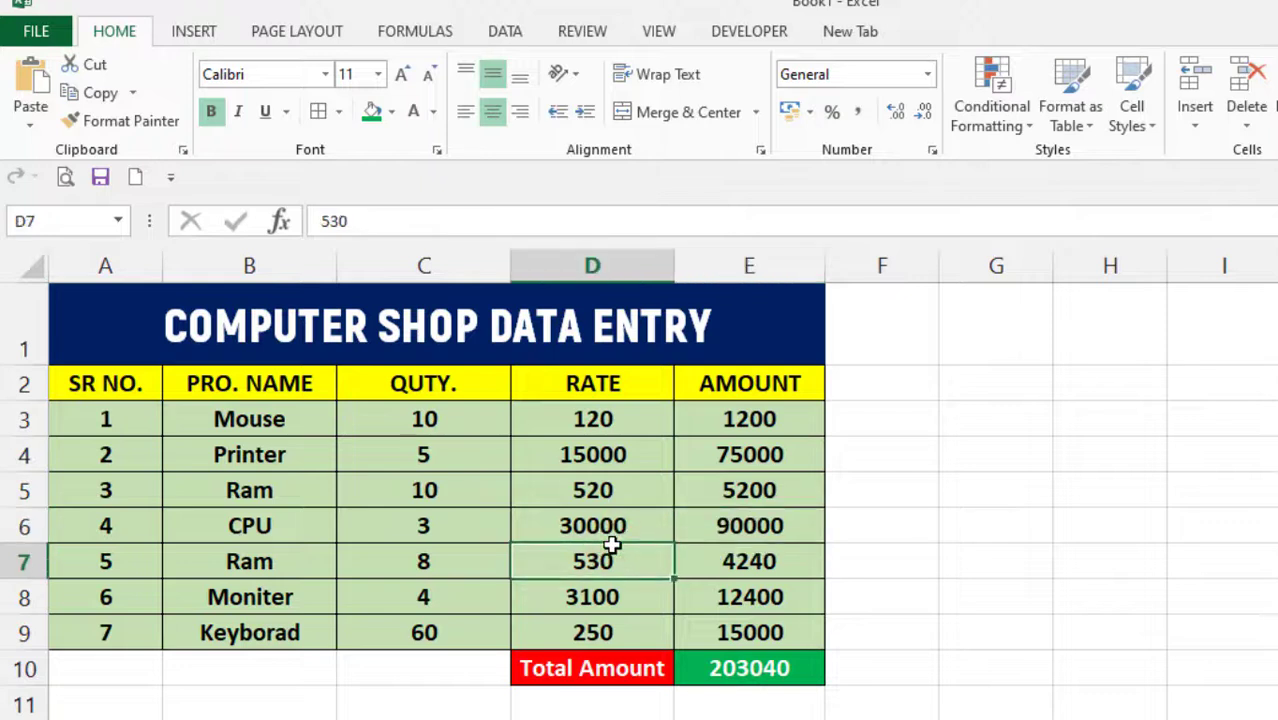